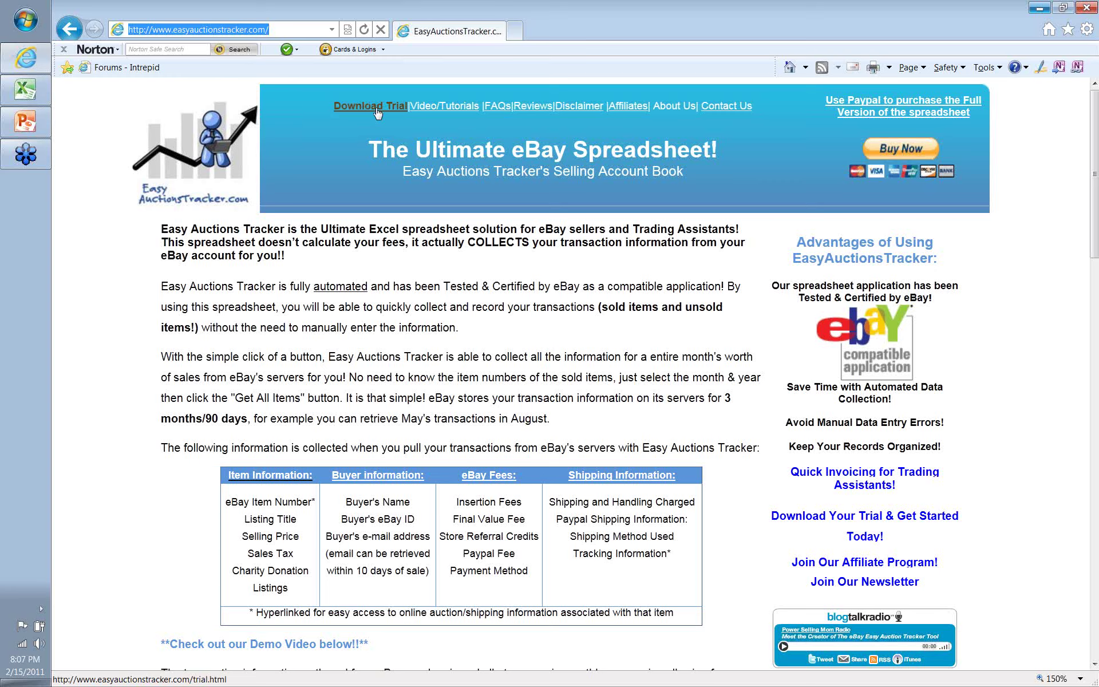
- Download the US version of the trial spreadsheet, EasyAuctionsTracker2011A-US.xls, and save the file
{"action": "left_click", "coordinate": [377, 112]}
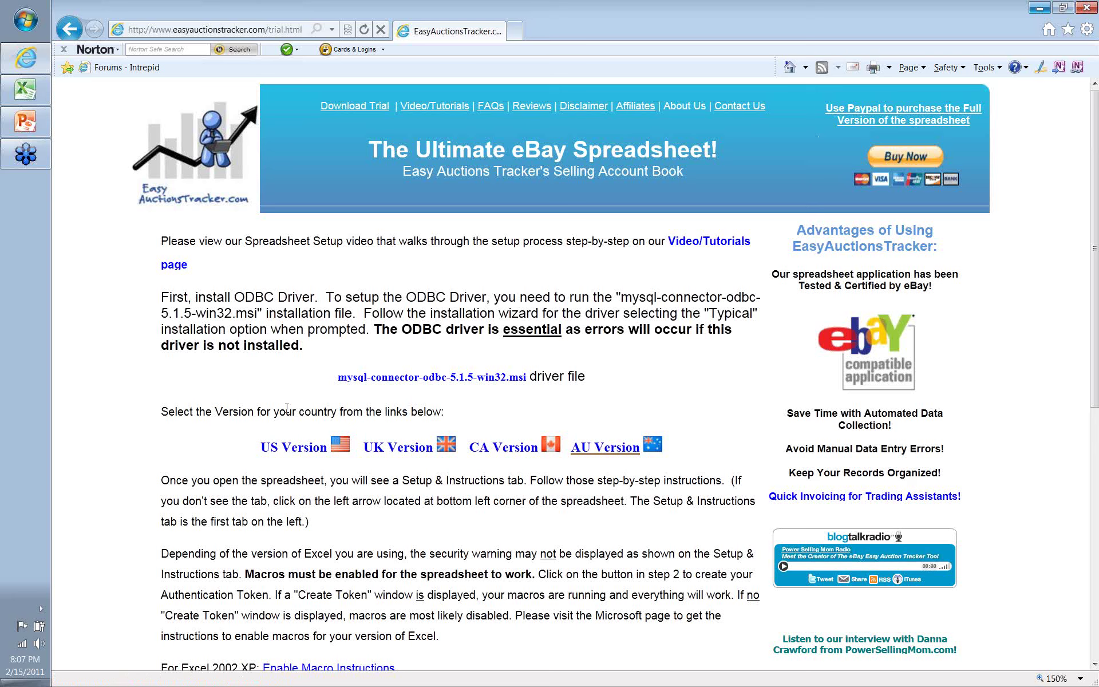
{"action": "left_click", "coordinate": [298, 447]}
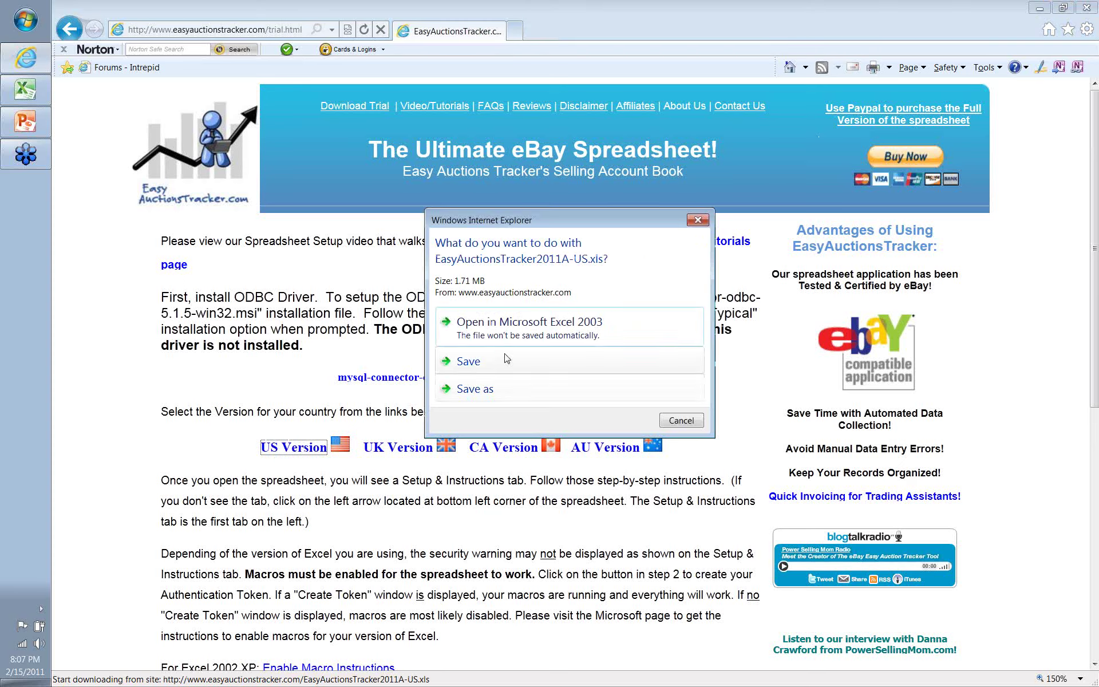
{"action": "left_click", "coordinate": [506, 359]}
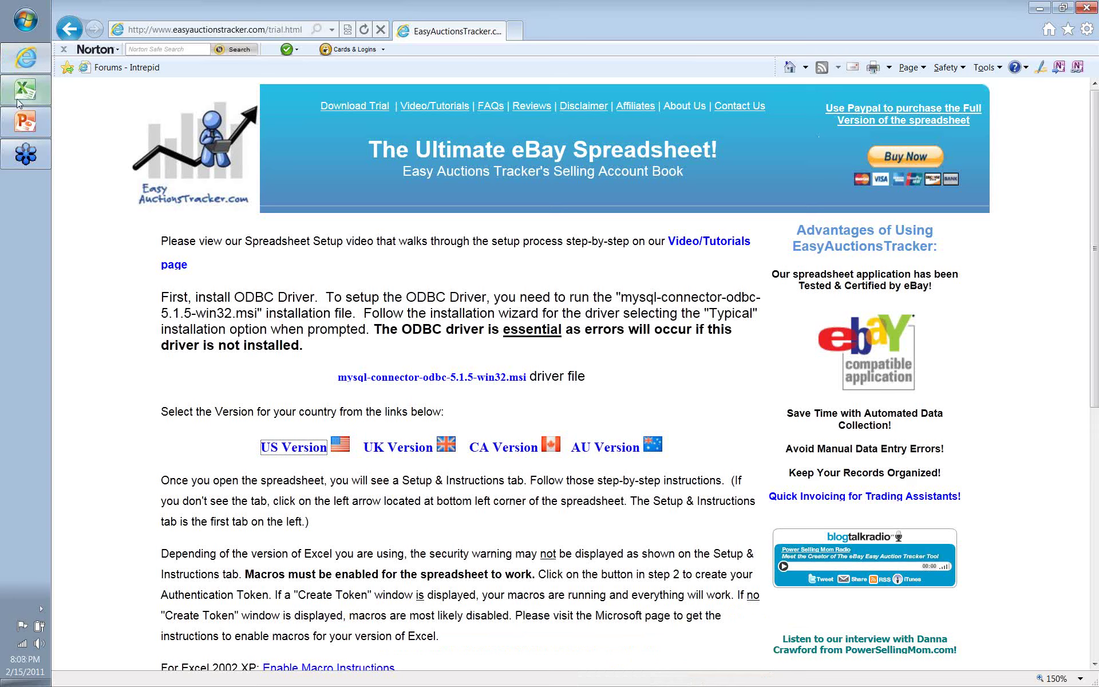
- Switch to EasyAuctionsTracker2011A-US64.xls in Excel and review the macro-enabling and token instructions on the Setup & Instructions sheet
{"action": "mouse_move", "coordinate": [19, 103]}
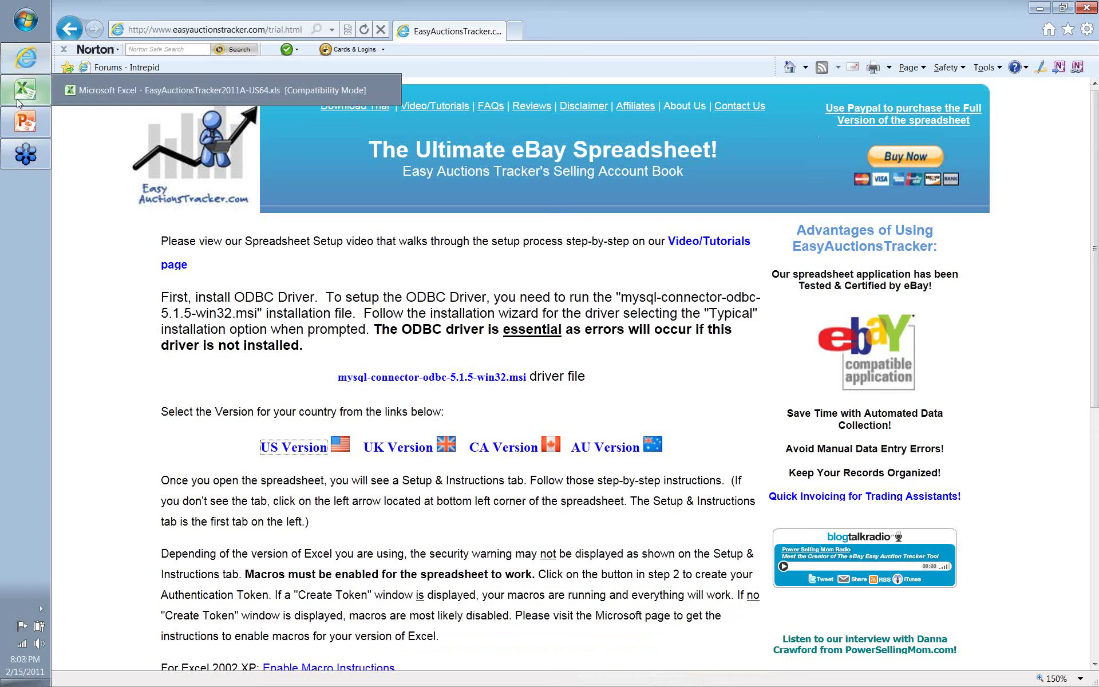
{"action": "left_click", "coordinate": [19, 103]}
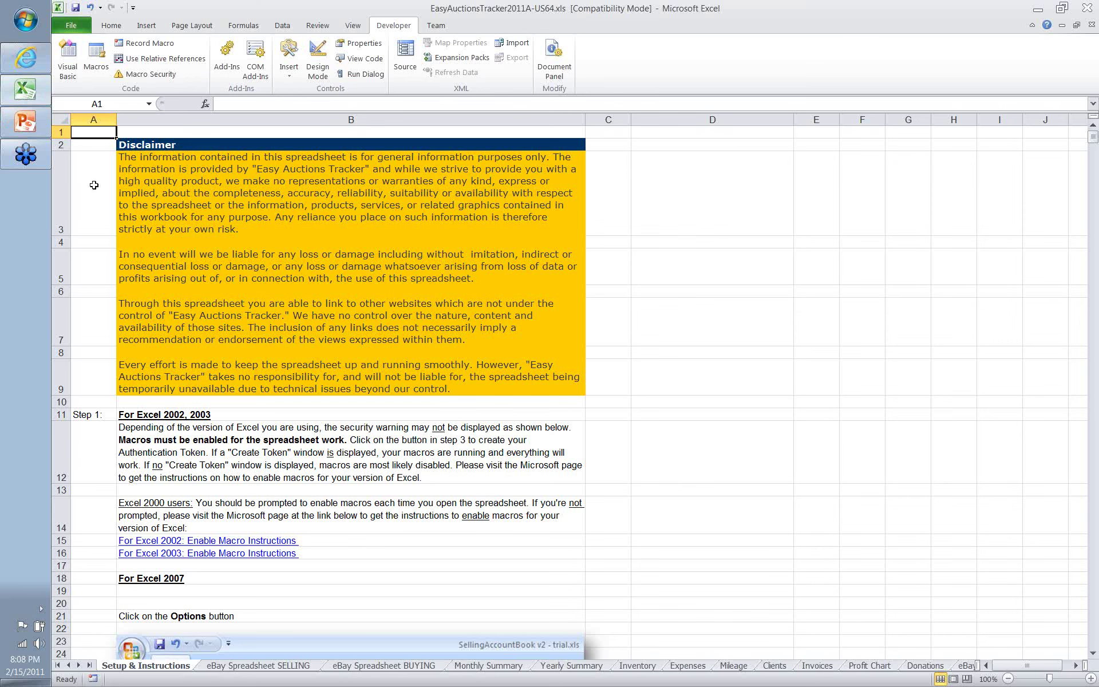
{"action": "scroll", "coordinate": [93, 185], "scroll_direction": "down", "scroll_amount": 1}
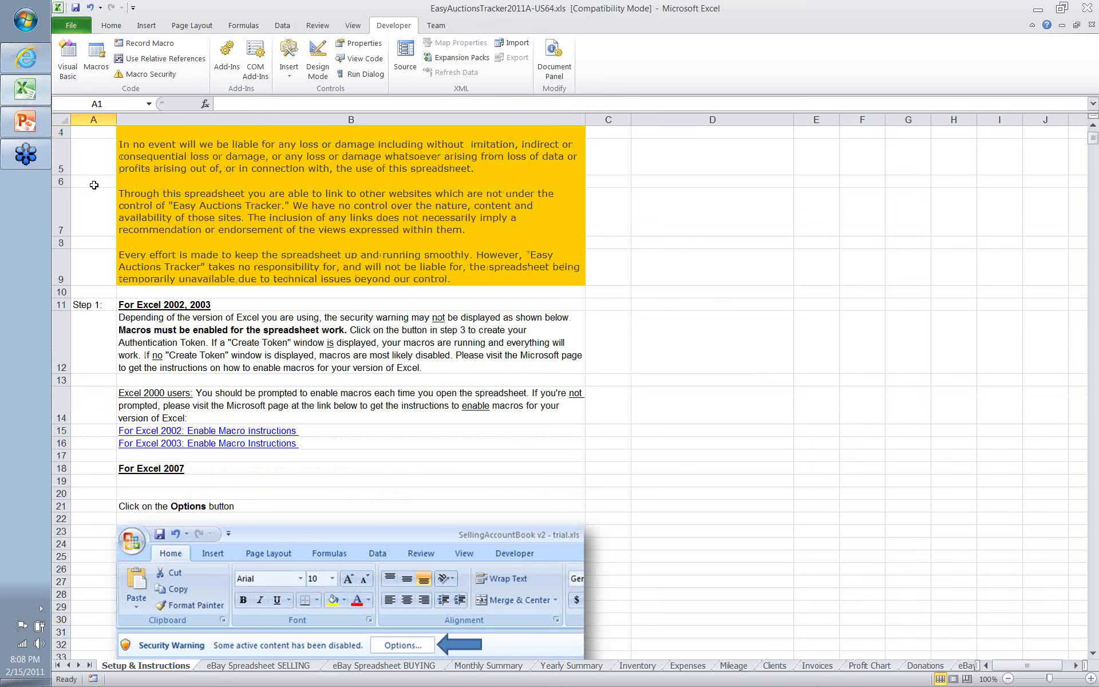
{"action": "scroll", "coordinate": [94, 185], "scroll_direction": "down", "scroll_amount": 10}
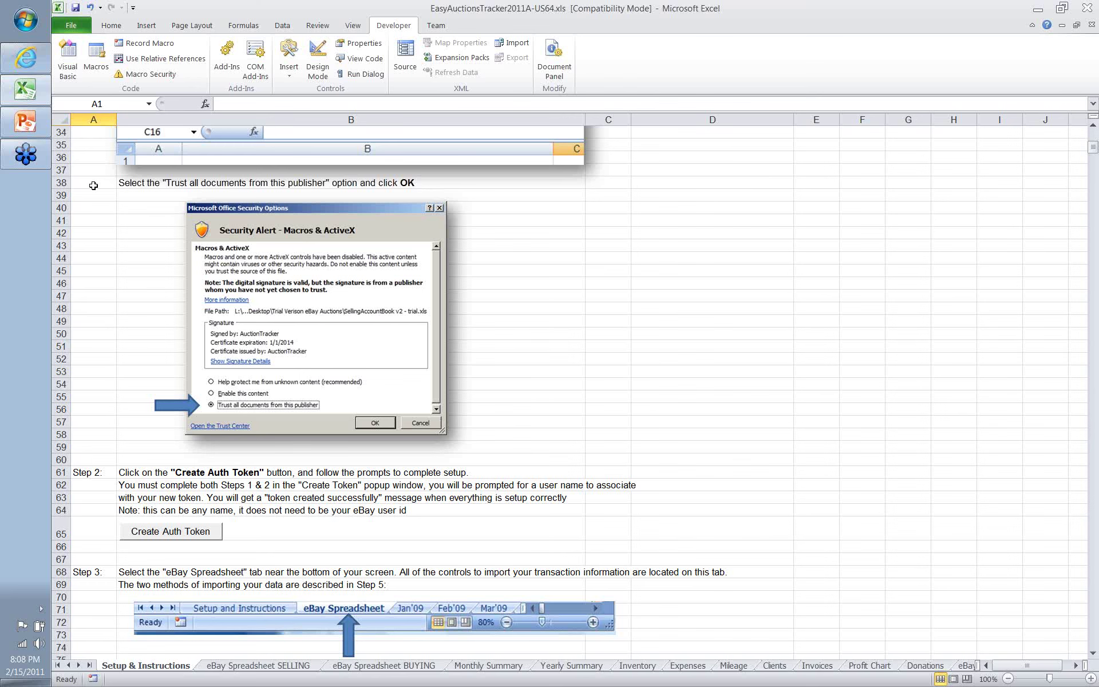
{"action": "scroll", "coordinate": [92, 188], "scroll_direction": "up", "scroll_amount": 11}
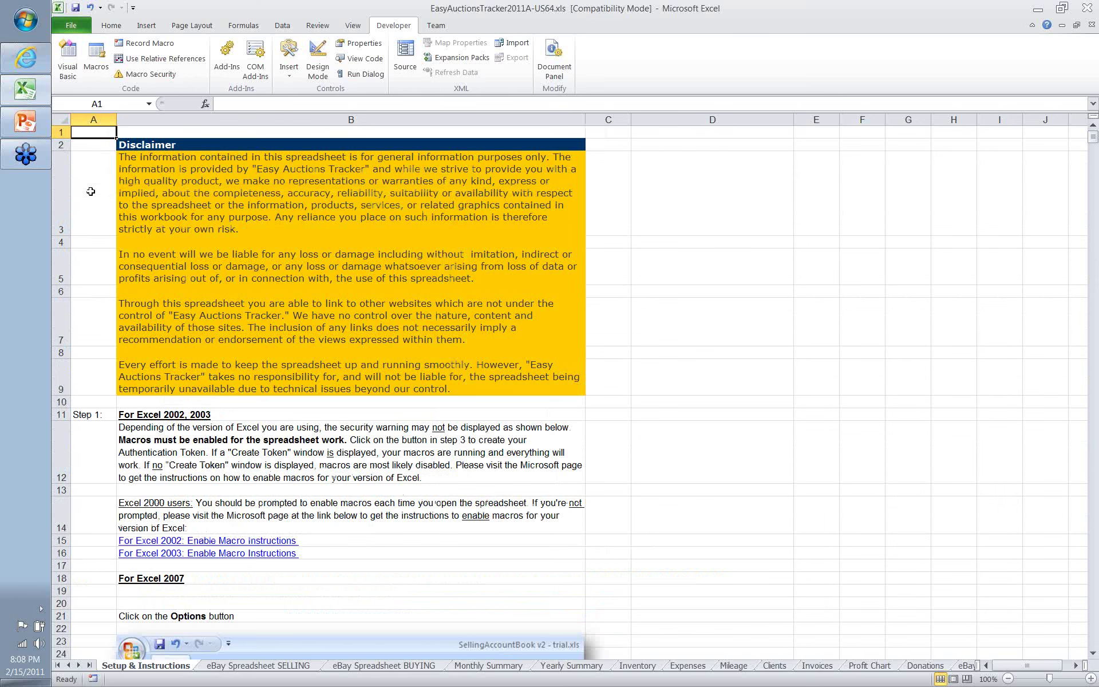
{"action": "scroll", "coordinate": [91, 191], "scroll_direction": "down", "scroll_amount": 4}
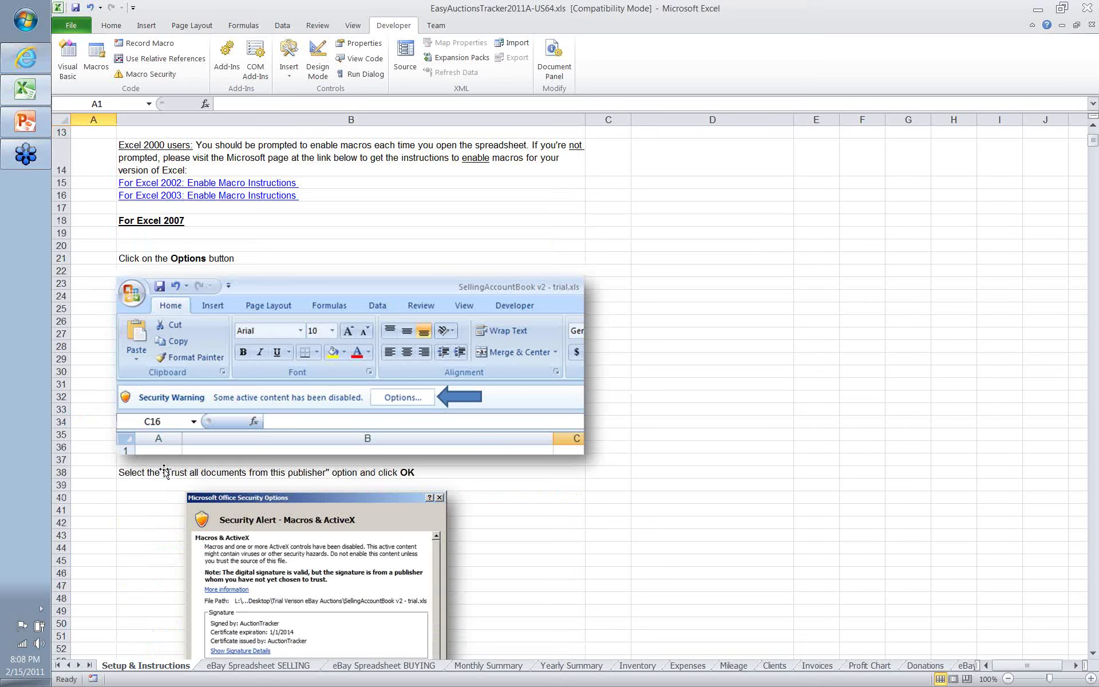
{"action": "scroll", "coordinate": [164, 472], "scroll_direction": "down", "scroll_amount": 2}
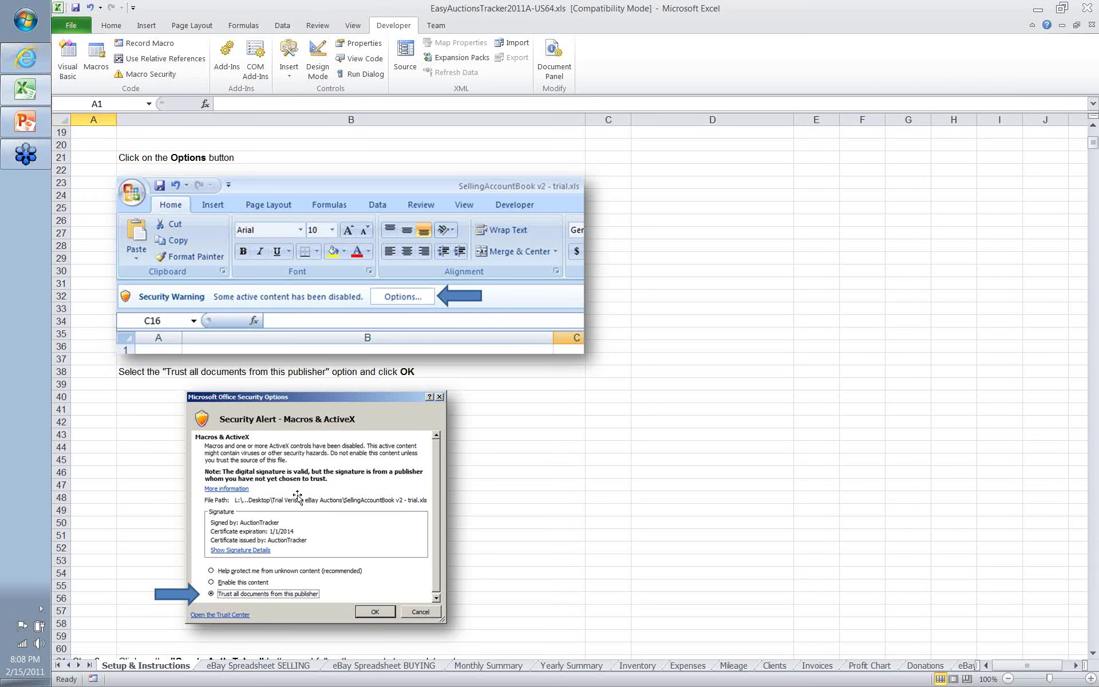
{"action": "scroll", "coordinate": [298, 496], "scroll_direction": "down", "scroll_amount": 1}
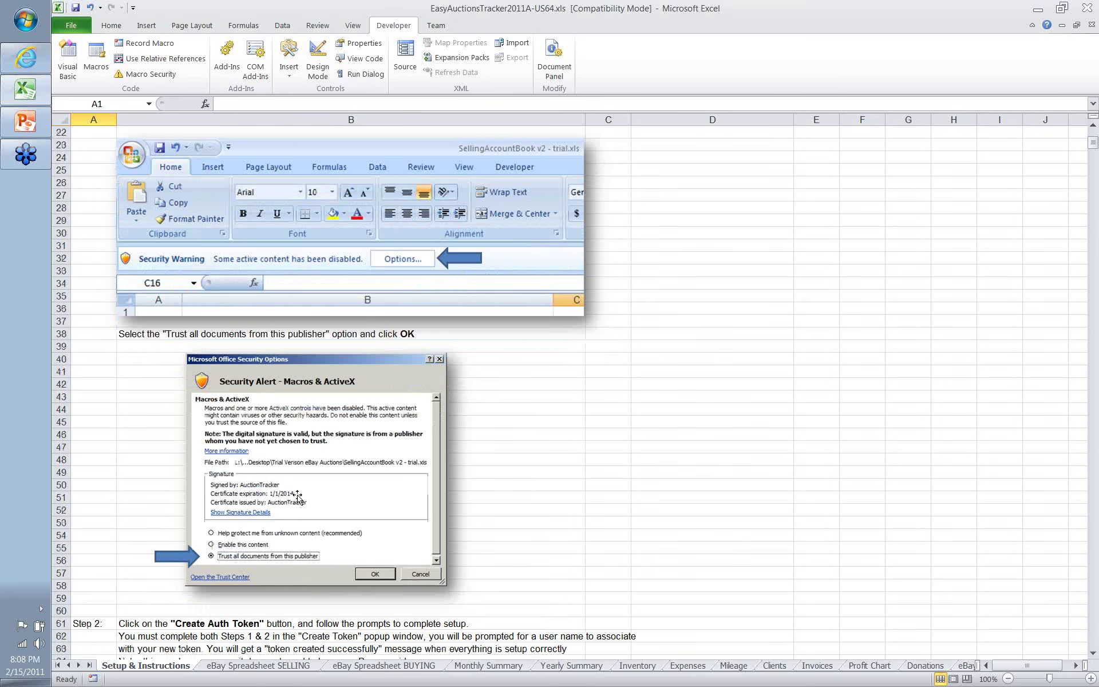
{"action": "scroll", "coordinate": [298, 495], "scroll_direction": "down", "scroll_amount": 1}
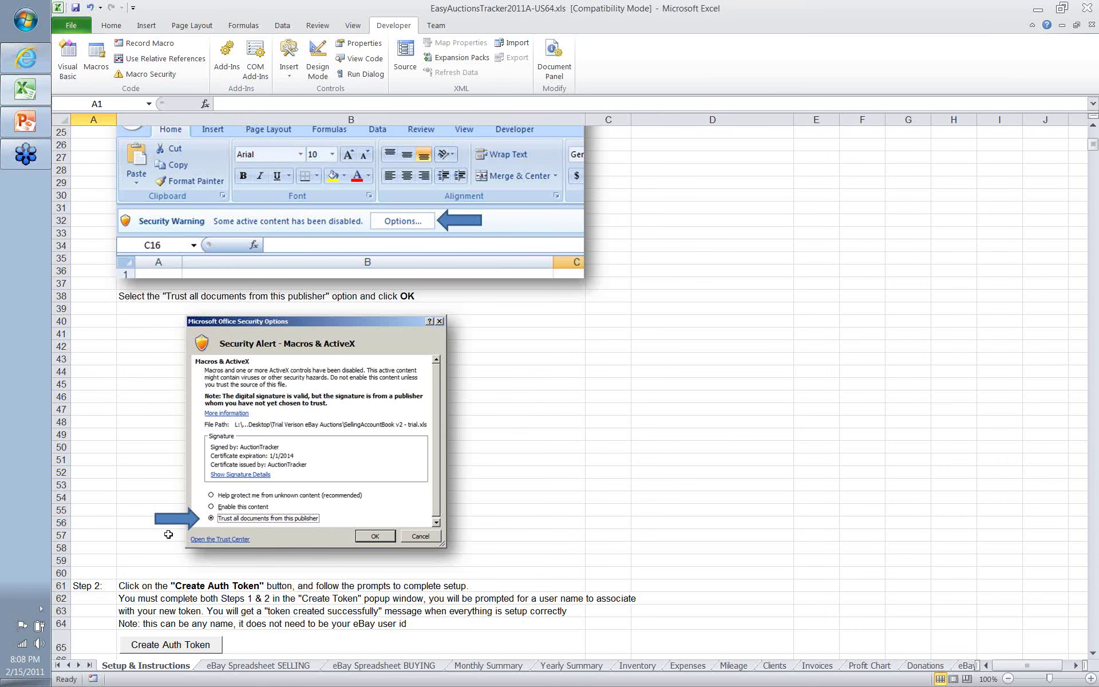
{"action": "scroll", "coordinate": [168, 534], "scroll_direction": "down", "scroll_amount": 1}
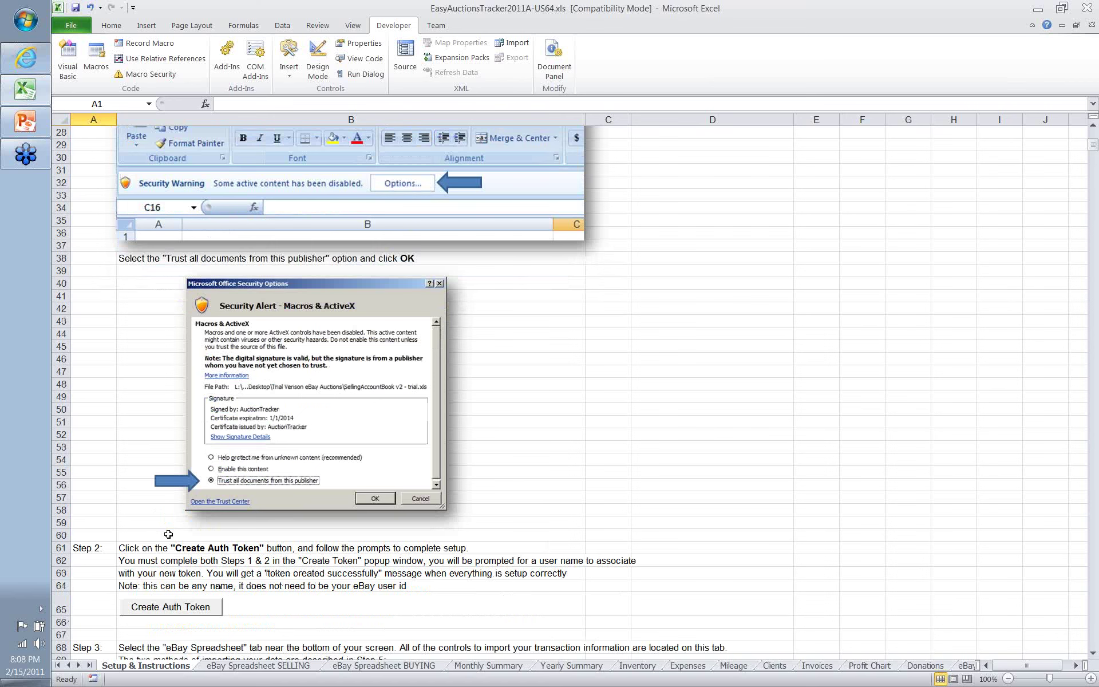
{"action": "scroll", "coordinate": [304, 494], "scroll_direction": "down", "scroll_amount": 3}
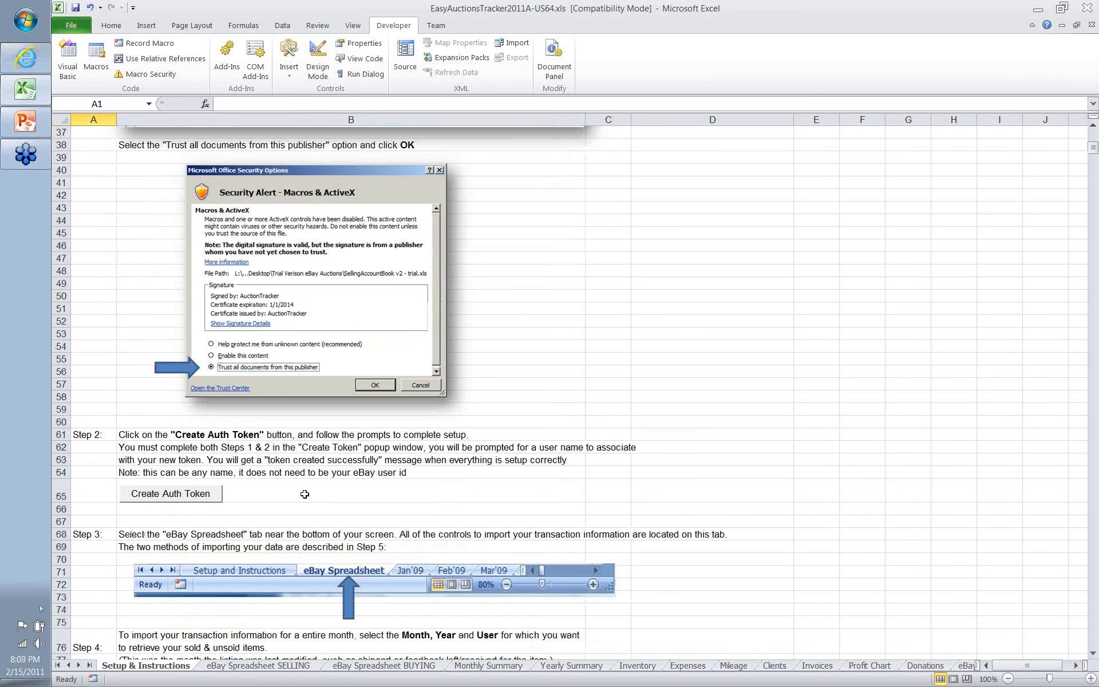
{"action": "scroll", "coordinate": [305, 493], "scroll_direction": "down", "scroll_amount": 1}
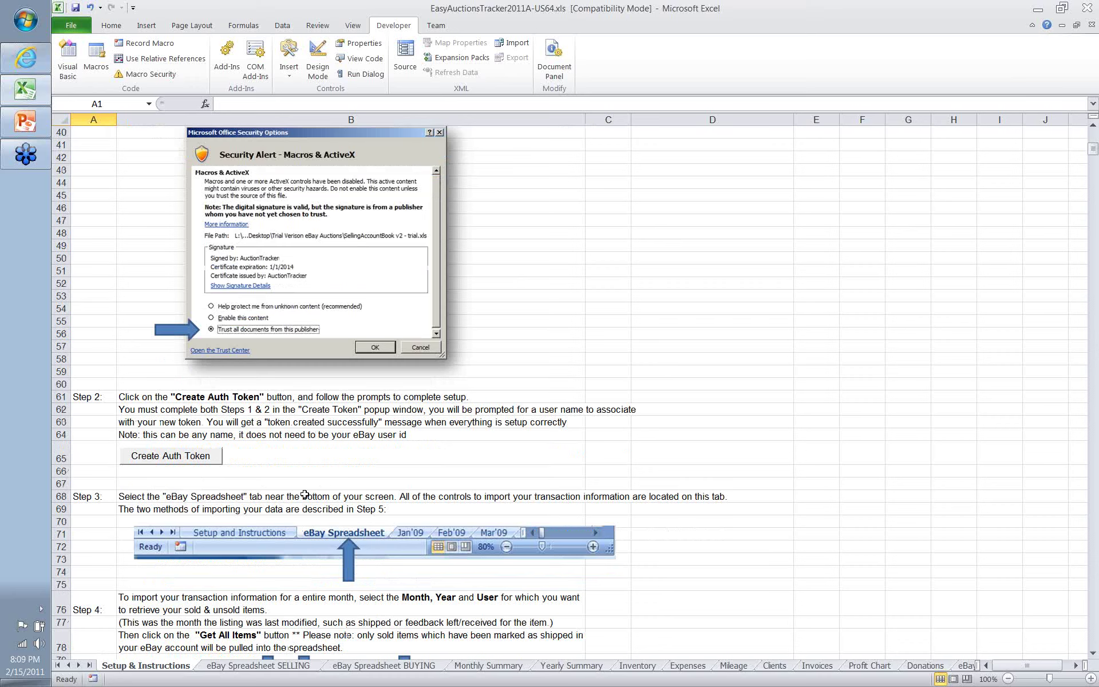
- Create an auth token from Step 2 of the setup instructions and grant Easy Auctions Tracker access to the eBay account
{"action": "left_click", "coordinate": [179, 460]}
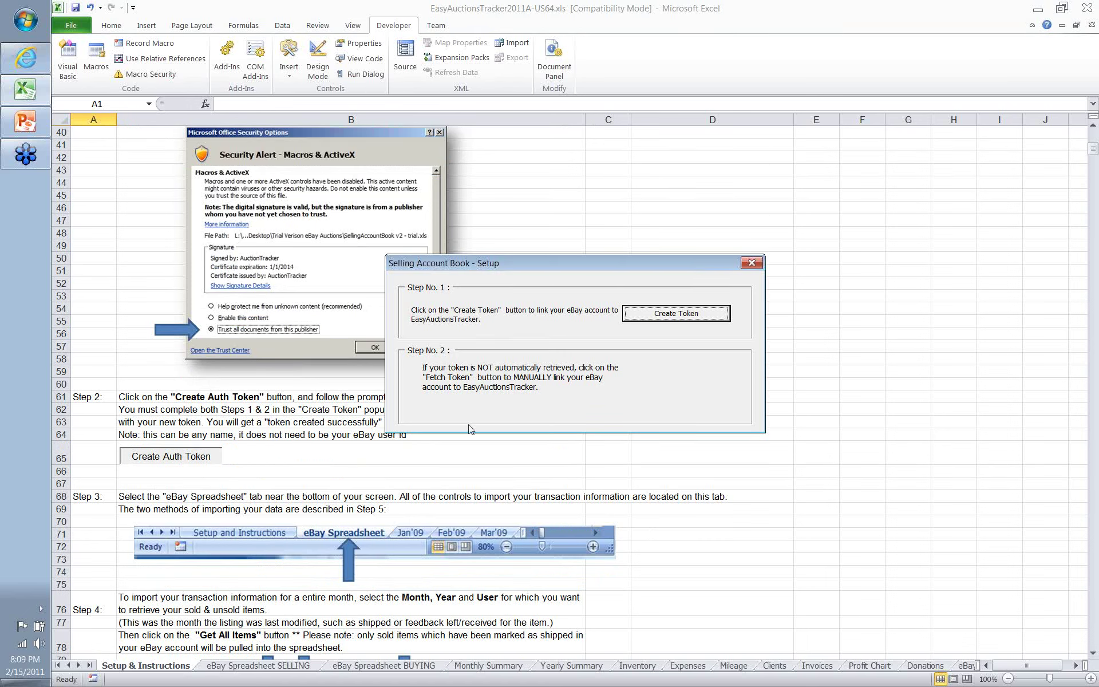
{"action": "left_click", "coordinate": [697, 320]}
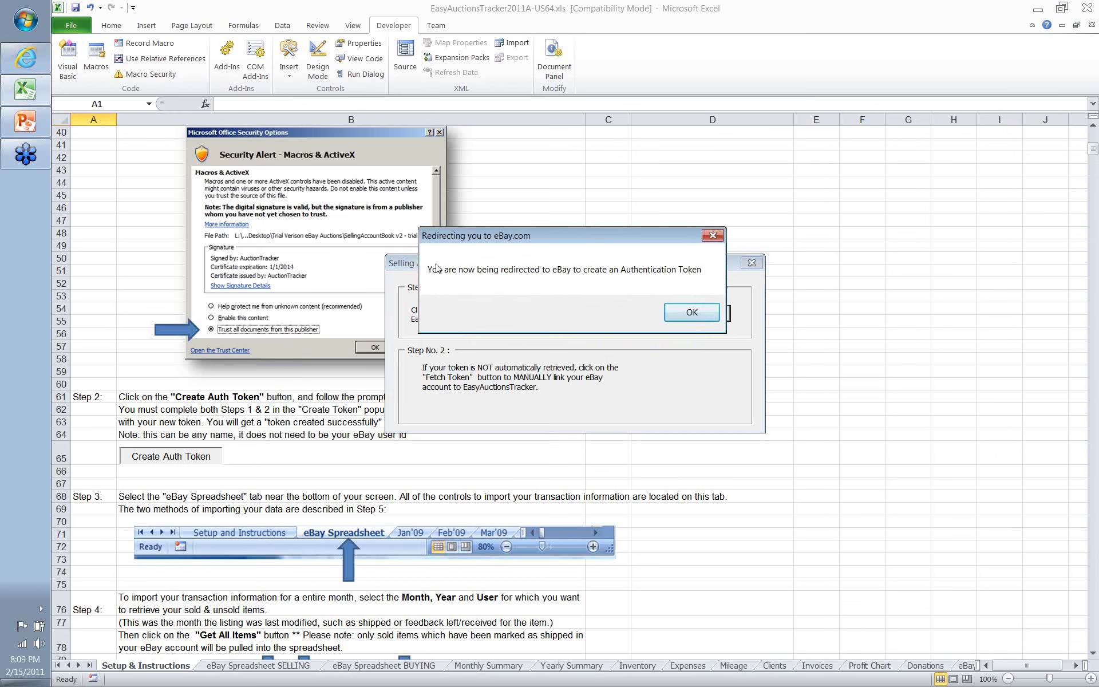
{"action": "left_click", "coordinate": [692, 313]}
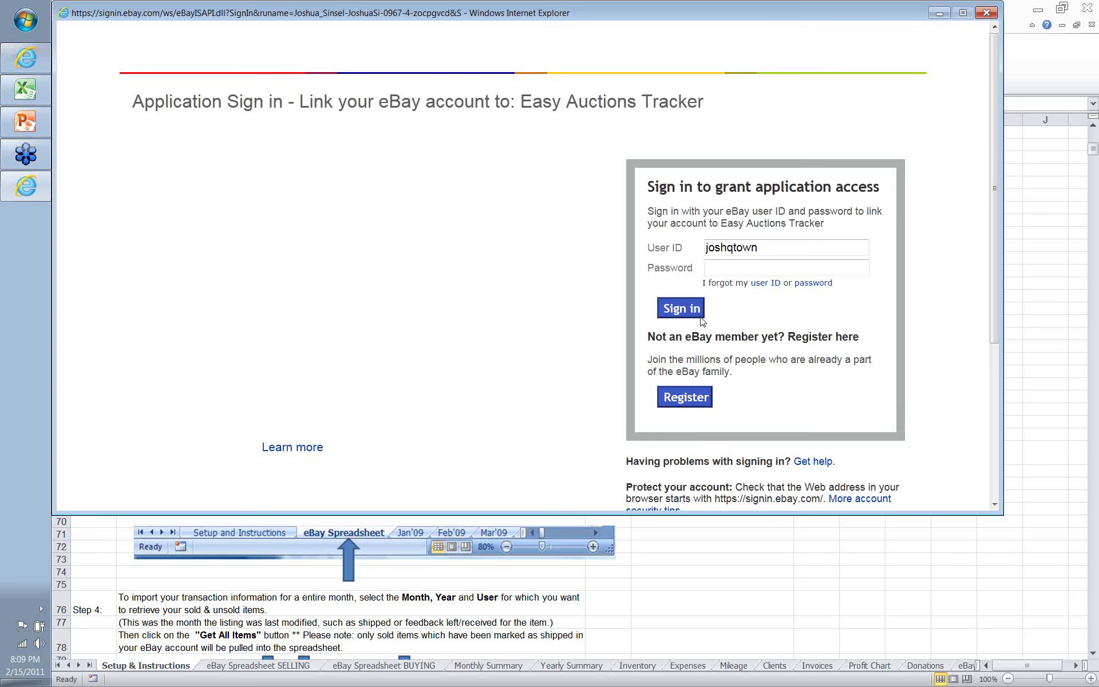
{"action": "left_click_drag", "start_coordinate": [675, 13], "coordinate": [675, 16]}
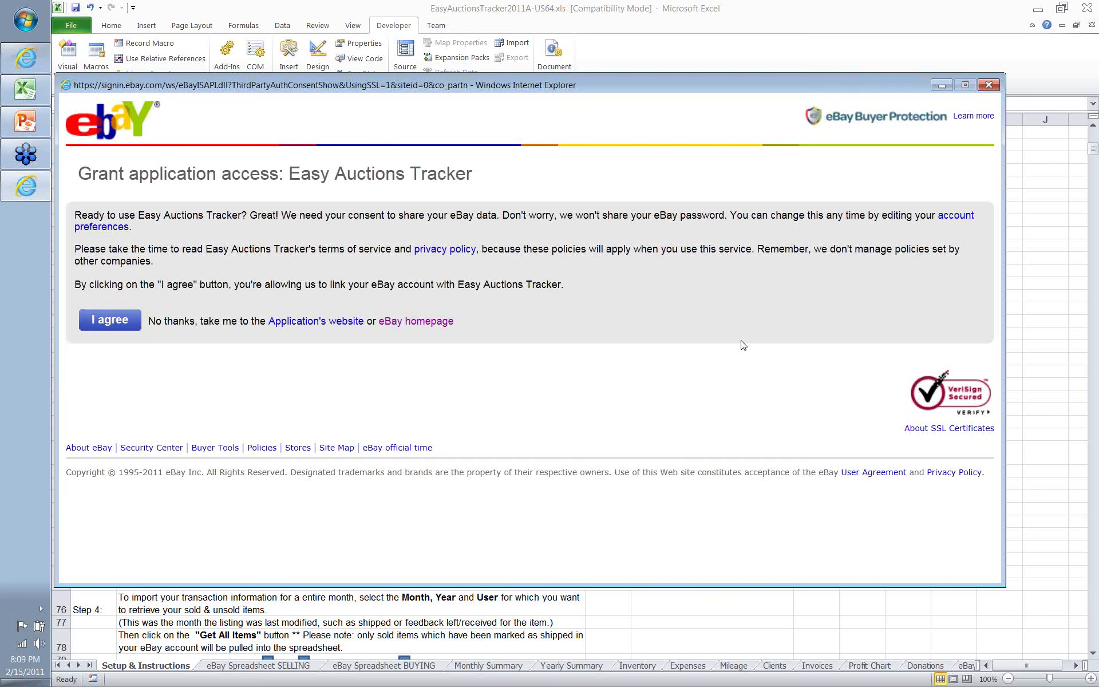
{"action": "left_click", "coordinate": [122, 322]}
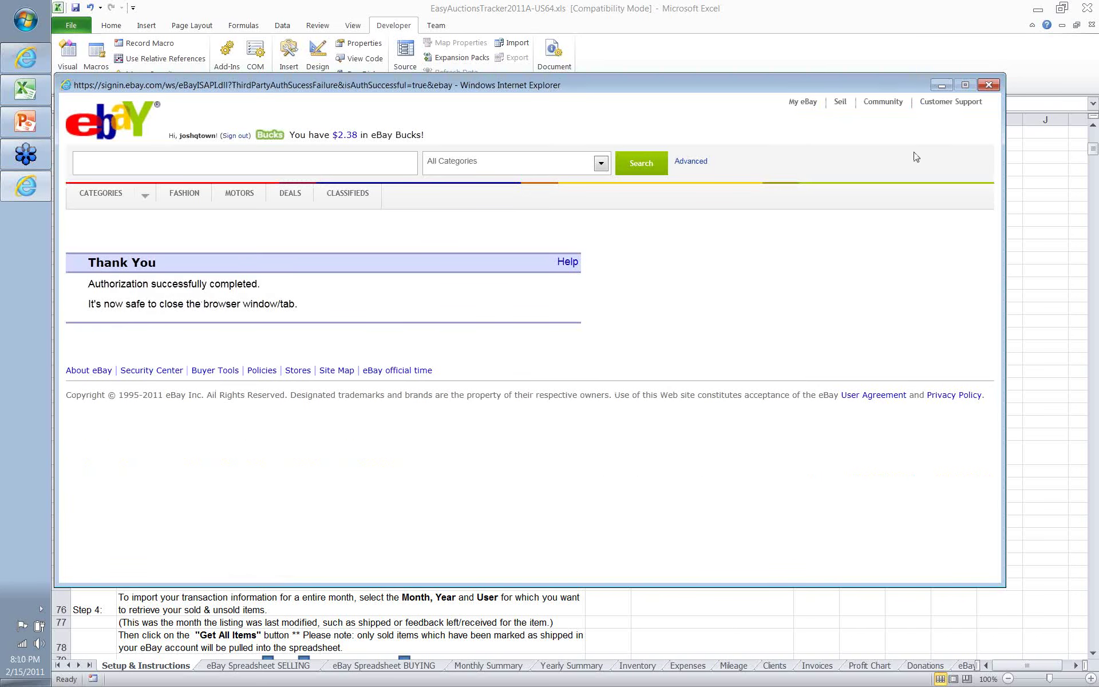
{"action": "left_click", "coordinate": [988, 85]}
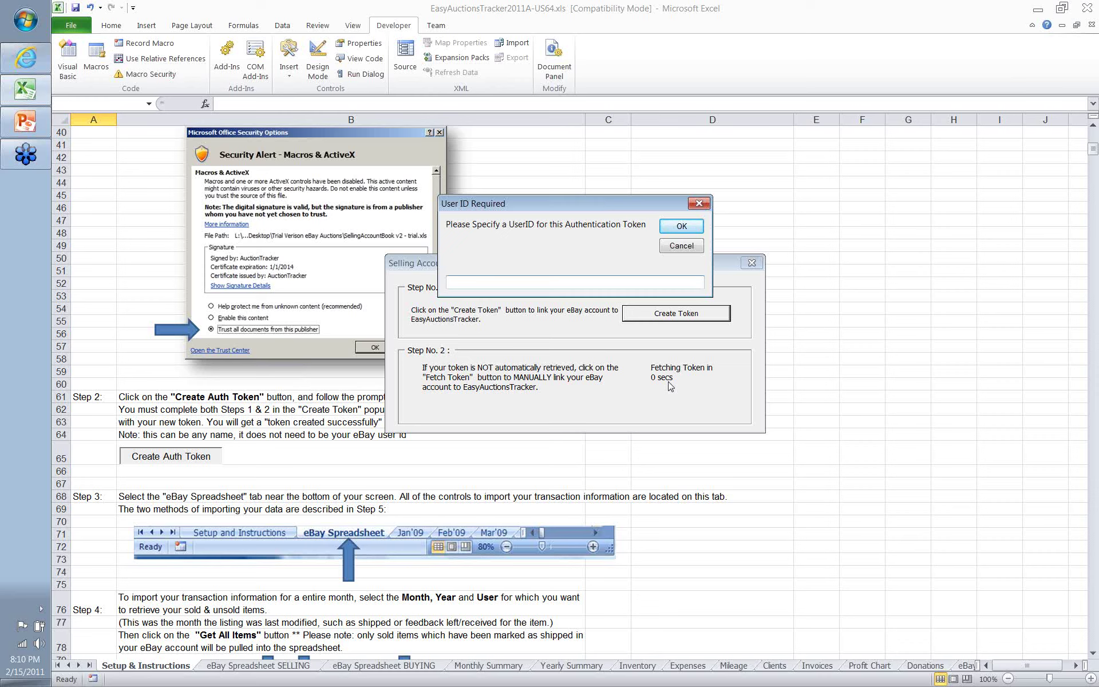
- Assign the user ID JW-DEMO to the new authentication token and save the workbook
{"action": "type", "text": "JW-DEMO"}
{"action": "key", "text": "Return"}
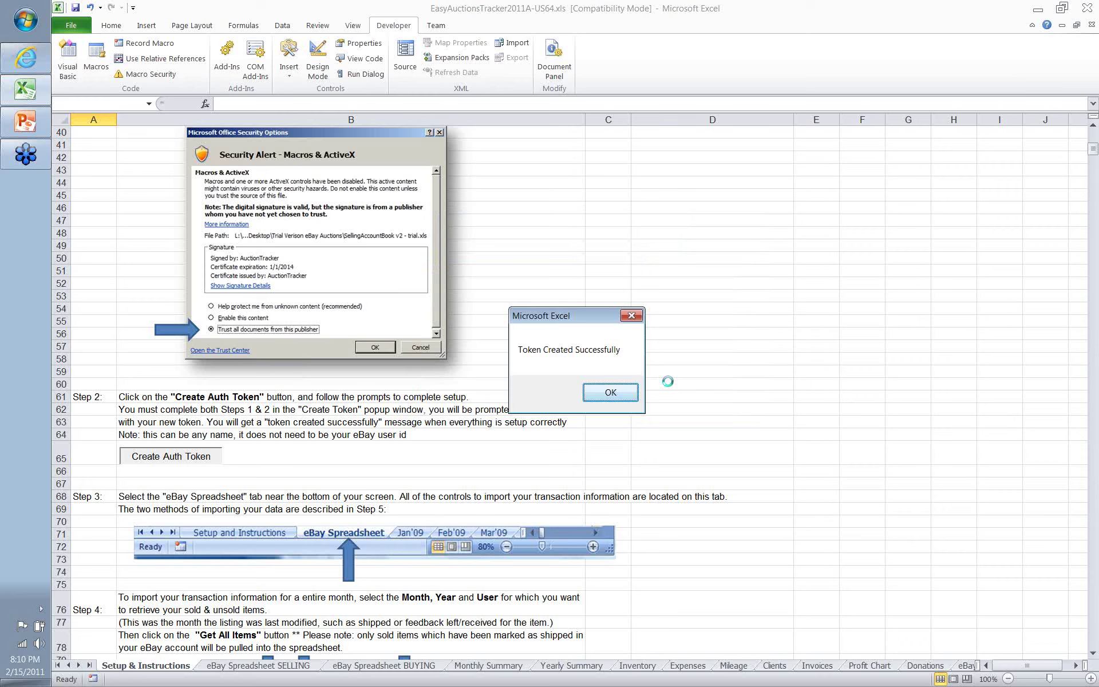
{"action": "left_click", "coordinate": [623, 398]}
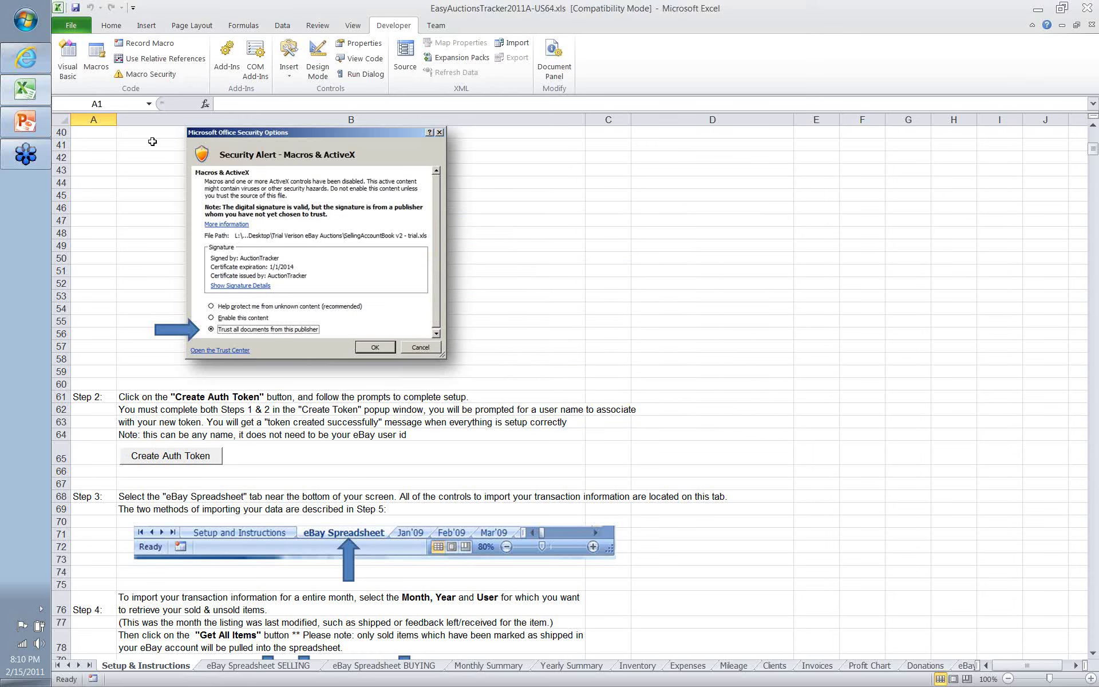
{"action": "left_click", "coordinate": [75, 7]}
- On the eBay Spreadsheet SELLING sheet, choose the user MCT-DEMO and retrieve all items for January 2011
{"action": "scroll", "coordinate": [136, 281], "scroll_direction": "down", "scroll_amount": 1}
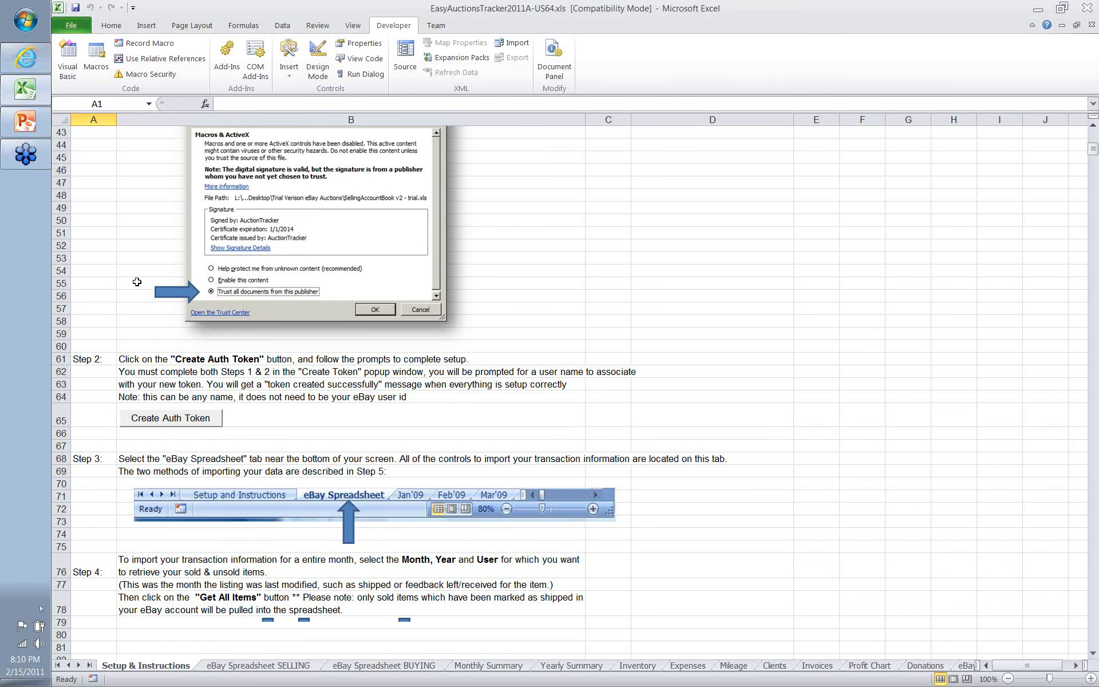
{"action": "scroll", "coordinate": [228, 284], "scroll_direction": "down", "scroll_amount": 5}
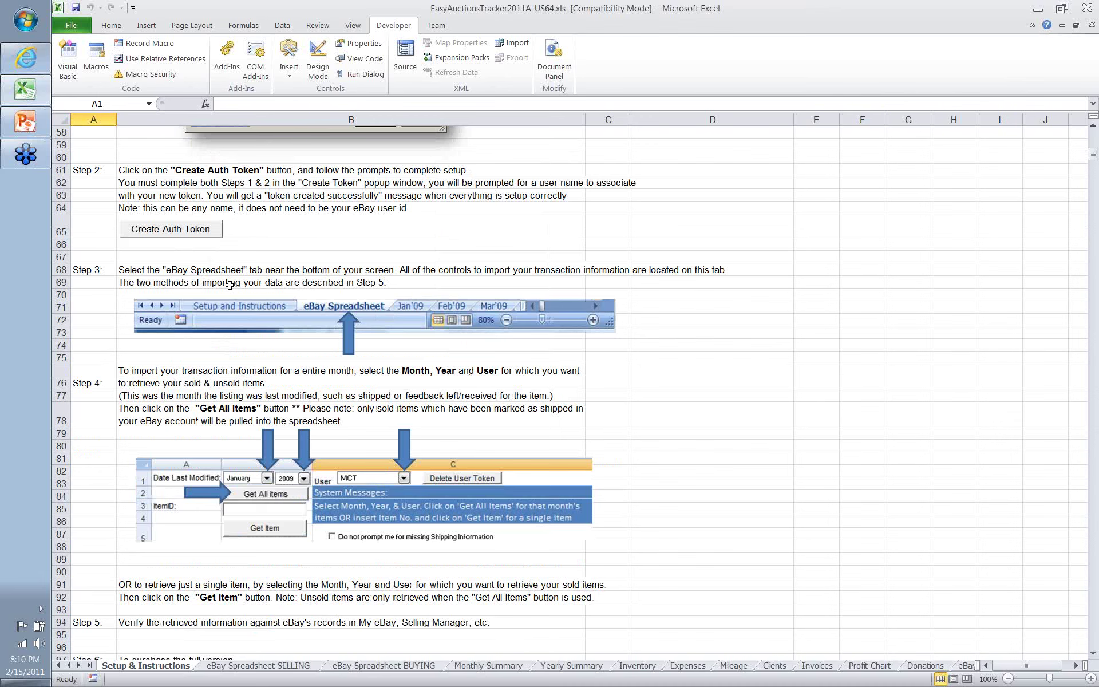
{"action": "scroll", "coordinate": [229, 285], "scroll_direction": "down", "scroll_amount": 3}
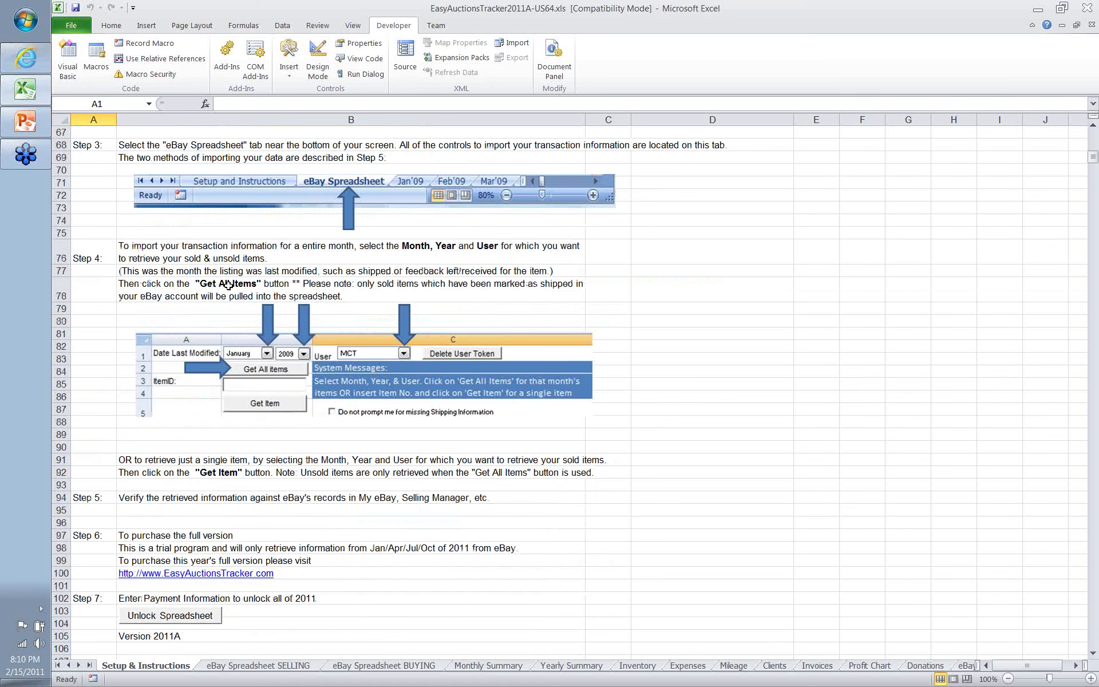
{"action": "scroll", "coordinate": [228, 284], "scroll_direction": "down", "scroll_amount": 3}
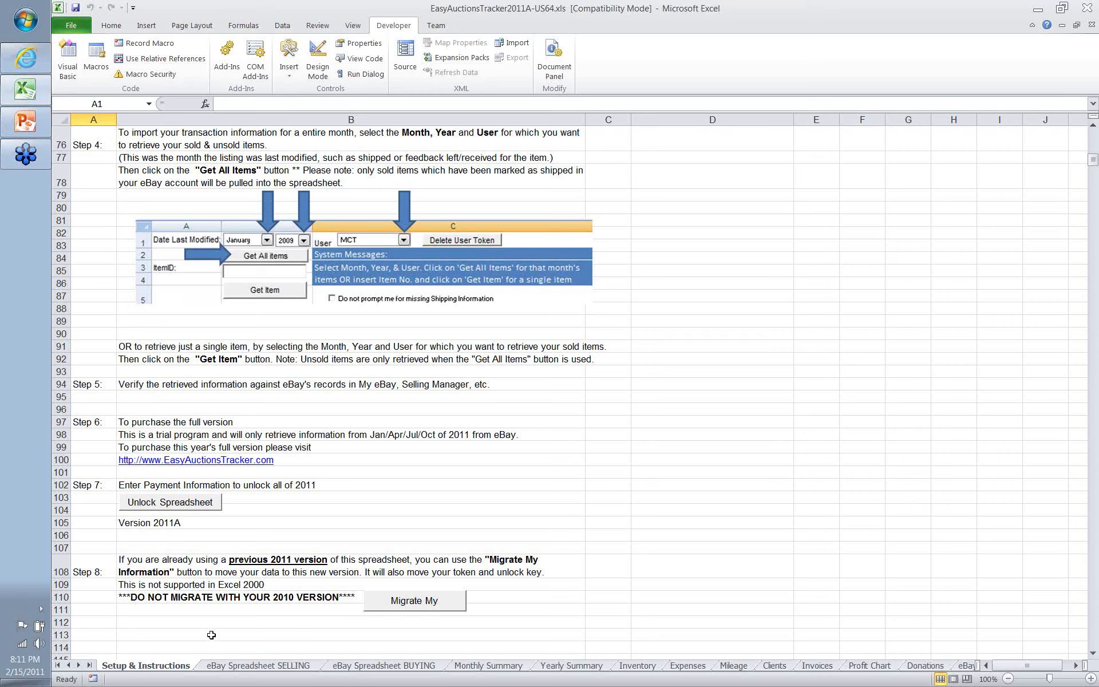
{"action": "left_click", "coordinate": [290, 666]}
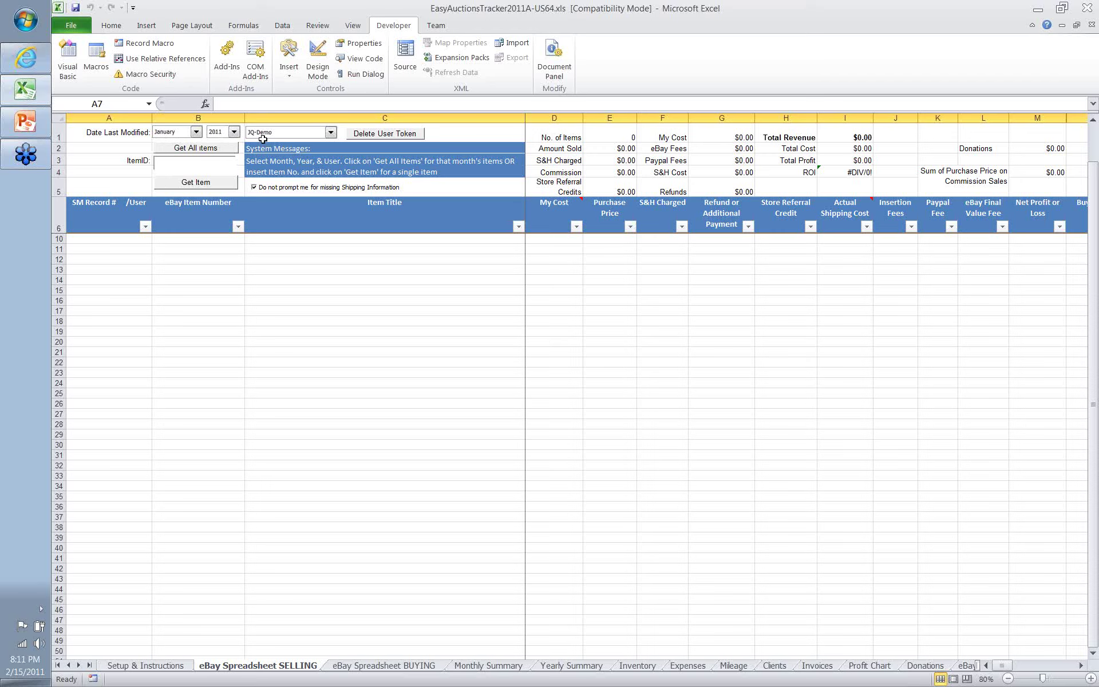
{"action": "left_click", "coordinate": [330, 133]}
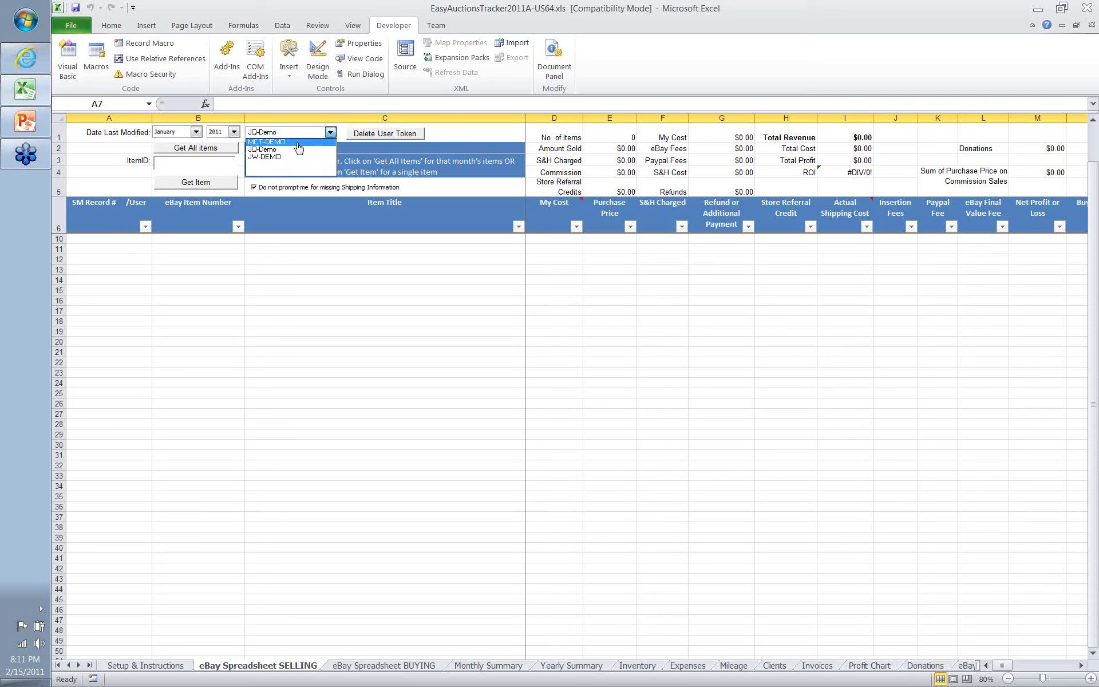
{"action": "left_click", "coordinate": [298, 147]}
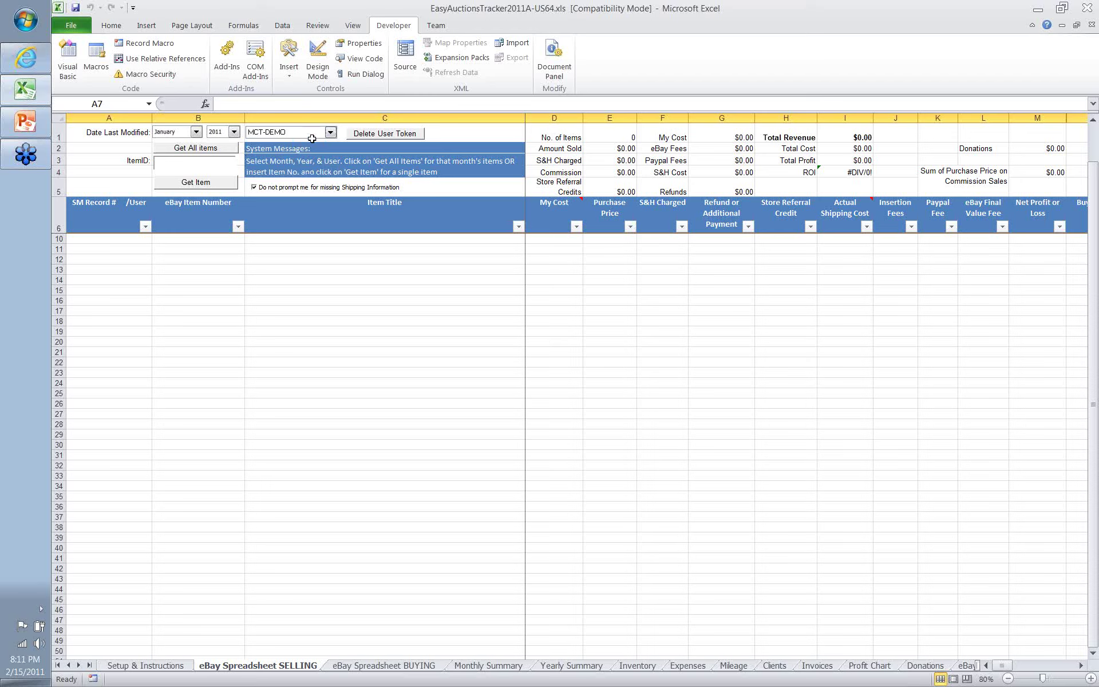
{"action": "left_click", "coordinate": [330, 133]}
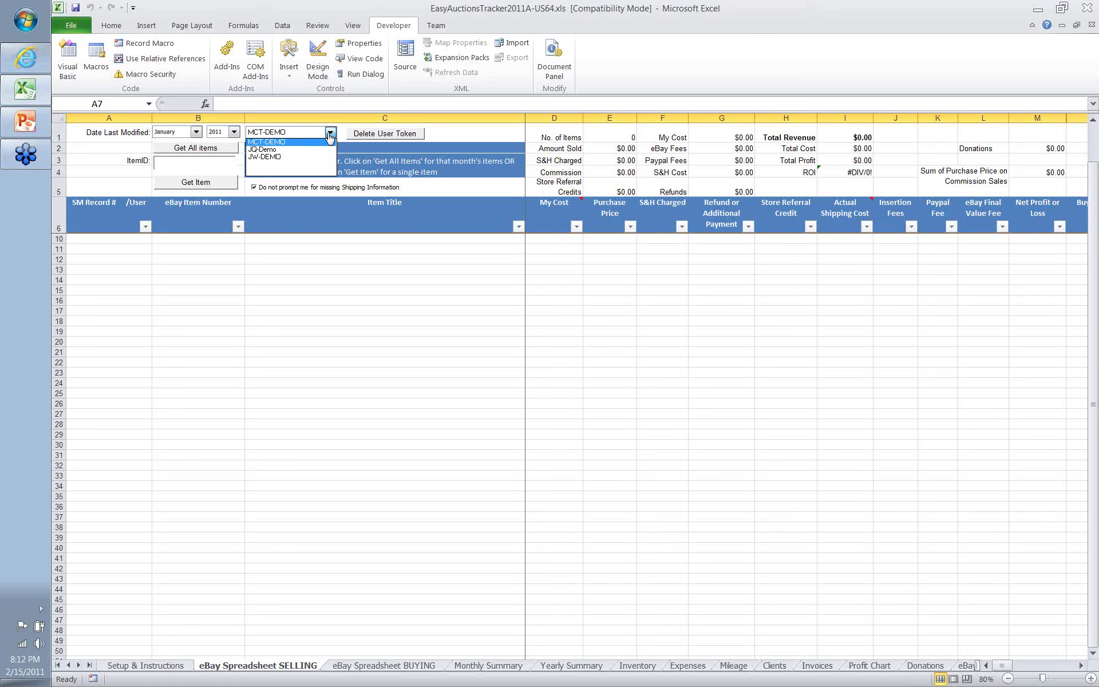
{"action": "left_click", "coordinate": [284, 143]}
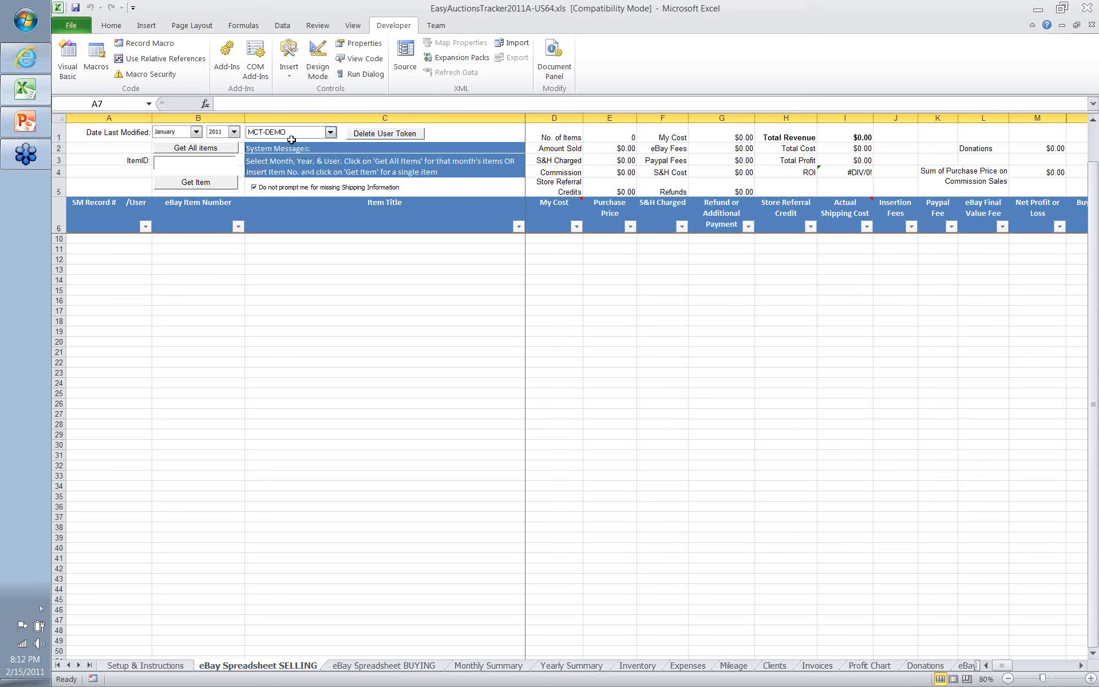
{"action": "left_click", "coordinate": [172, 149]}
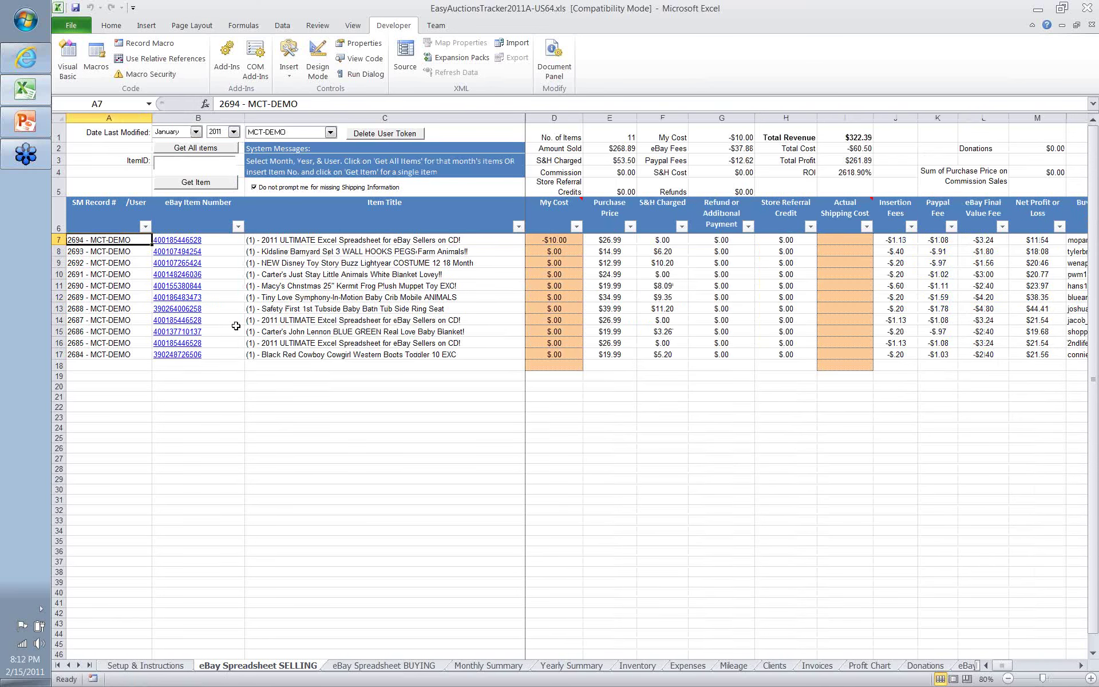
- Examine the retrieved sales by selecting the item titles in cells C7 and C9
{"action": "left_click", "coordinate": [357, 241]}
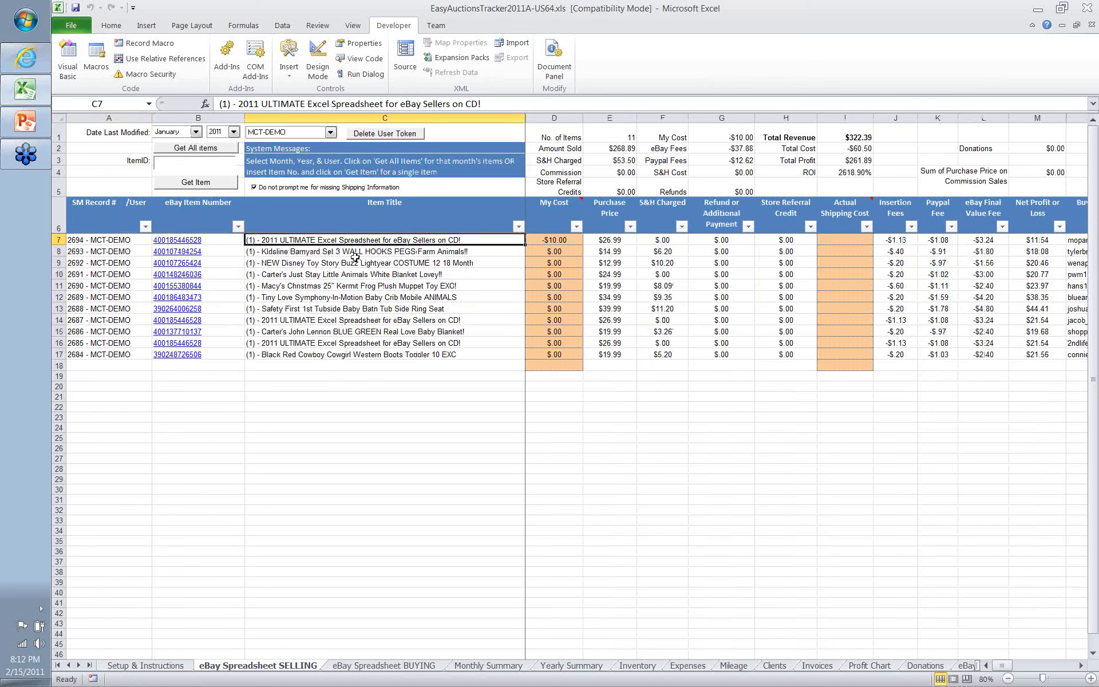
{"action": "left_click", "coordinate": [355, 260]}
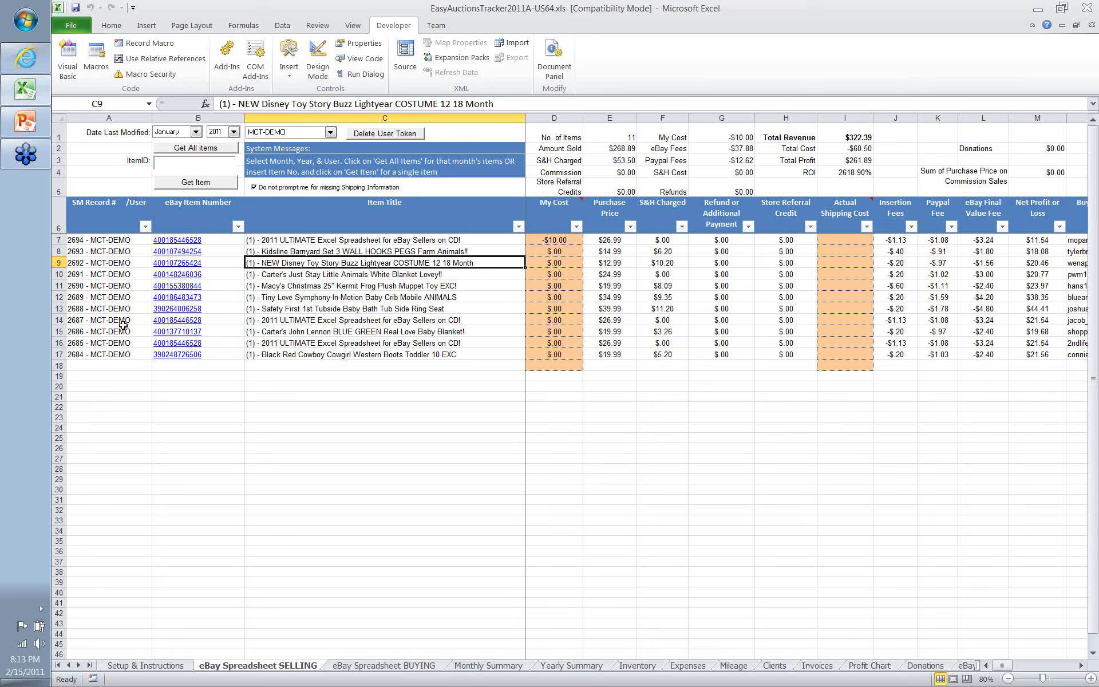
- Open the eBay listing linked from the item number in row 7, and return to its item title in the workbook
{"action": "left_click", "coordinate": [194, 244]}
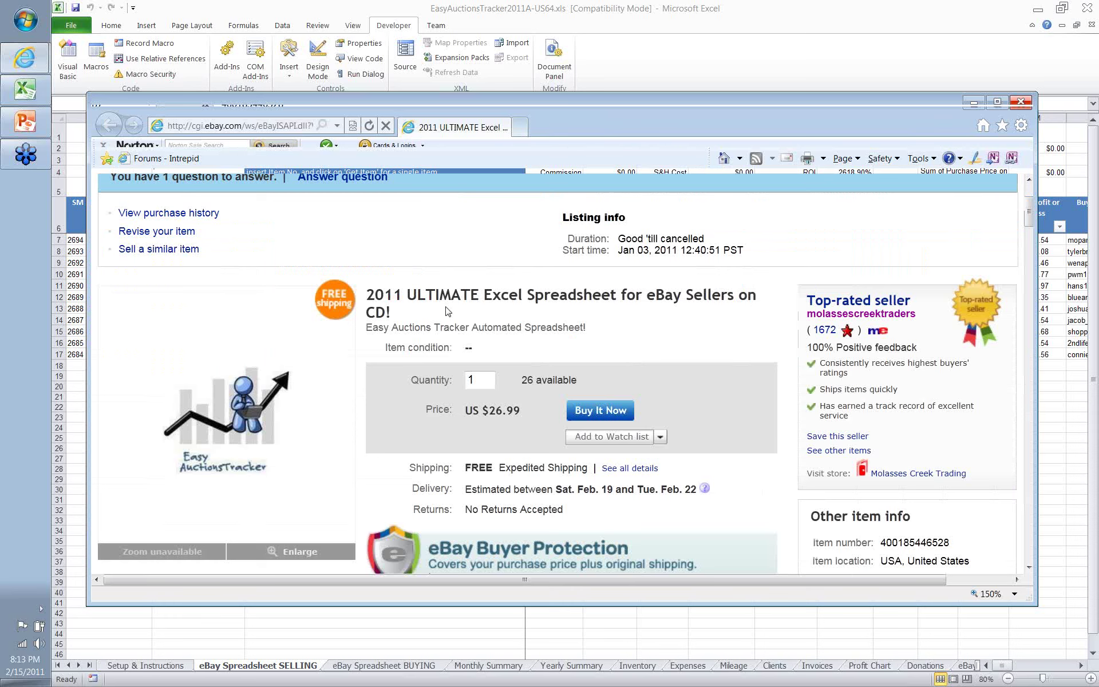
{"action": "left_click", "coordinate": [343, 239]}
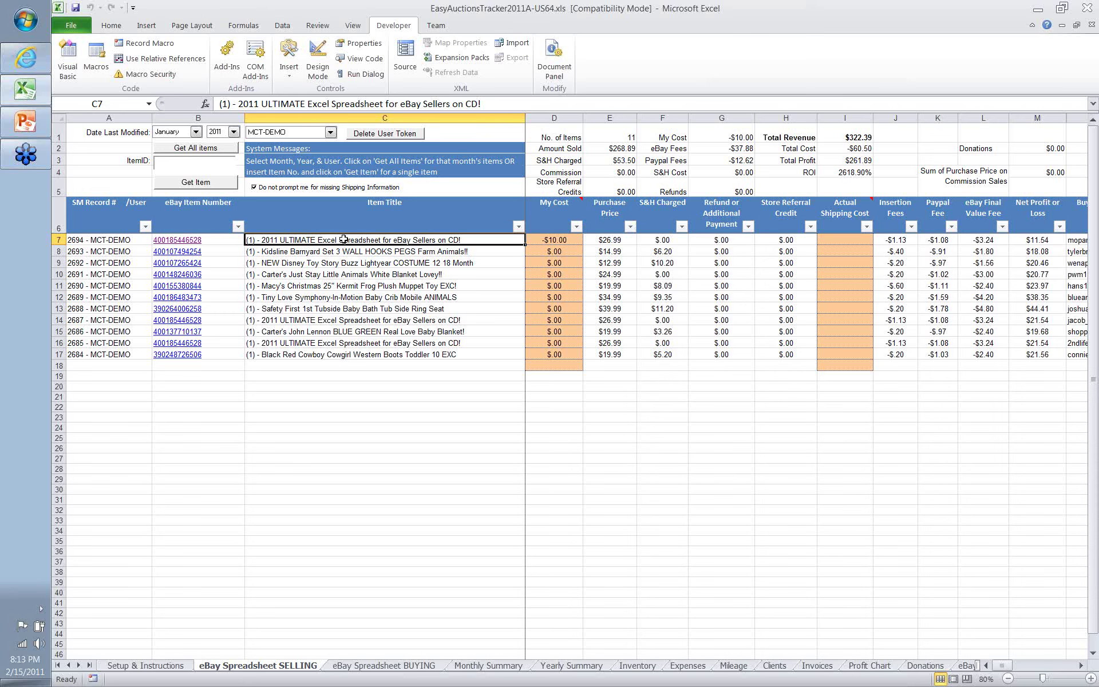
- Examine row 7's My Cost, Purchase Price, Refund and Store Referral Credit cells, and S&H Charged in rows 7 and 8
{"action": "left_click", "coordinate": [562, 239]}
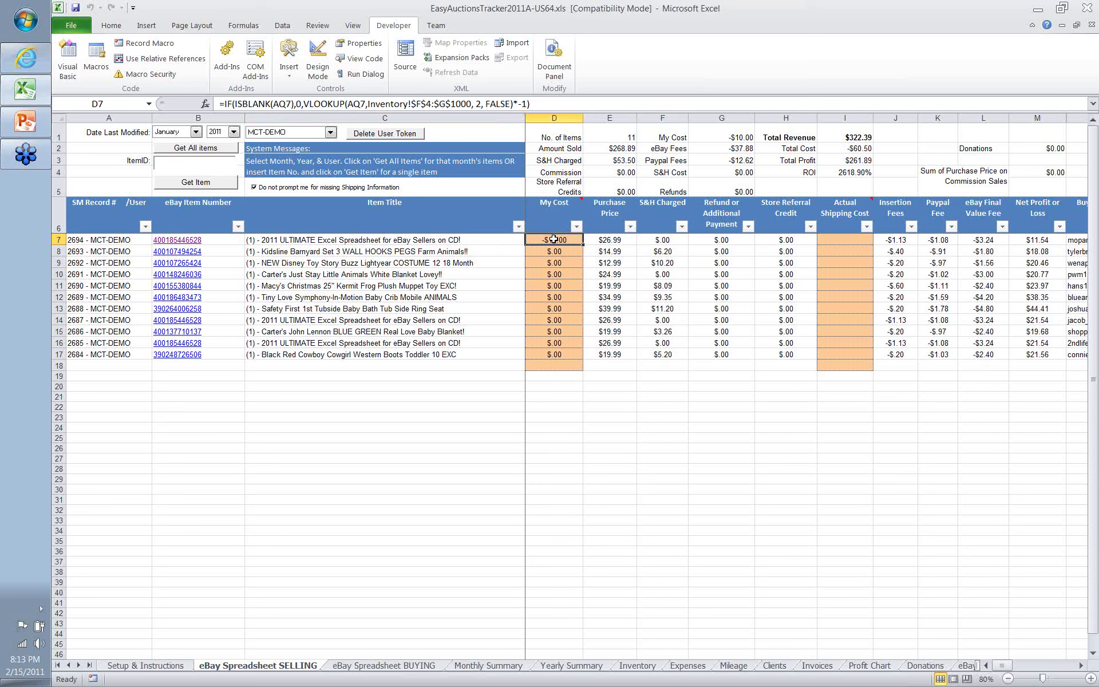
{"action": "left_click", "coordinate": [627, 242]}
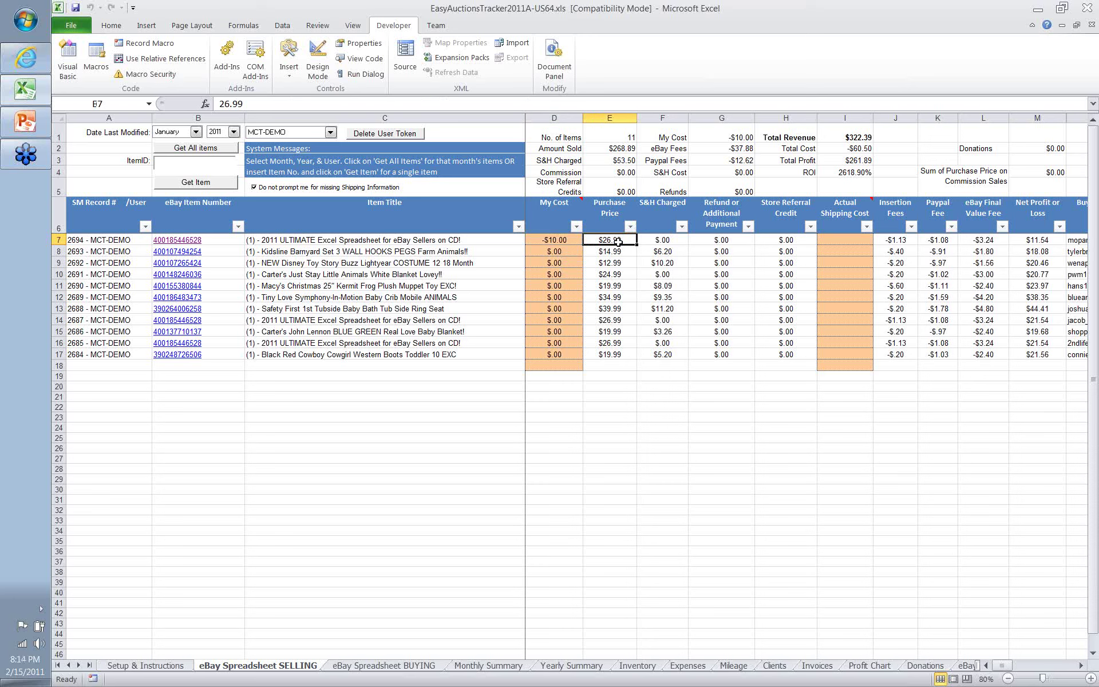
{"action": "left_click", "coordinate": [663, 241]}
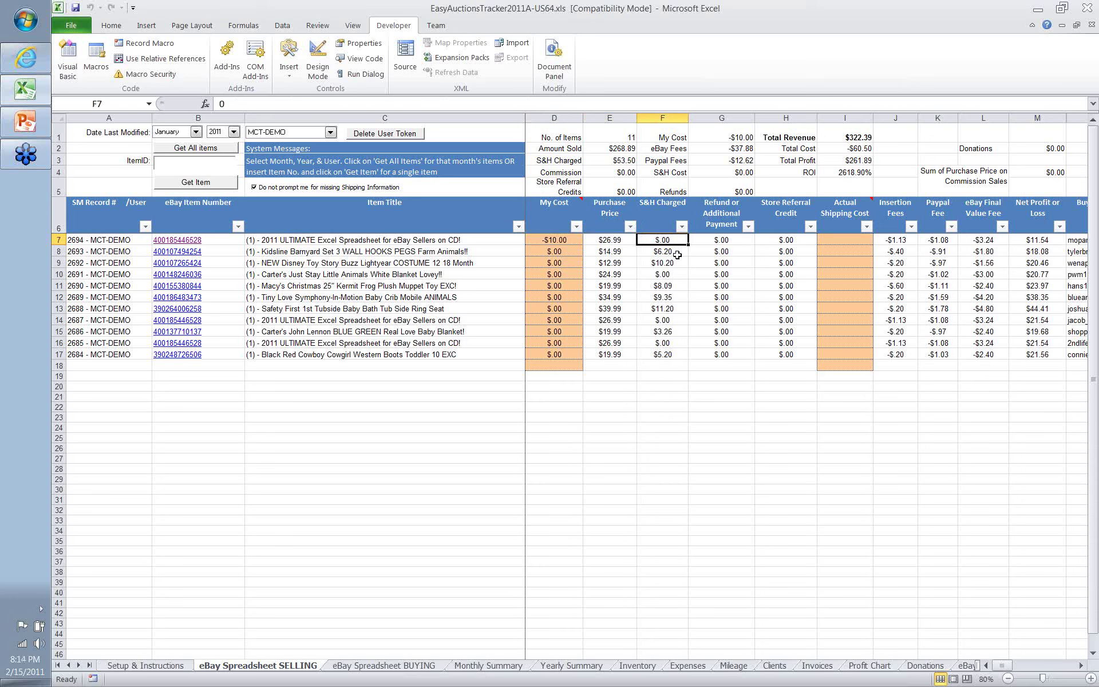
{"action": "left_click", "coordinate": [676, 254]}
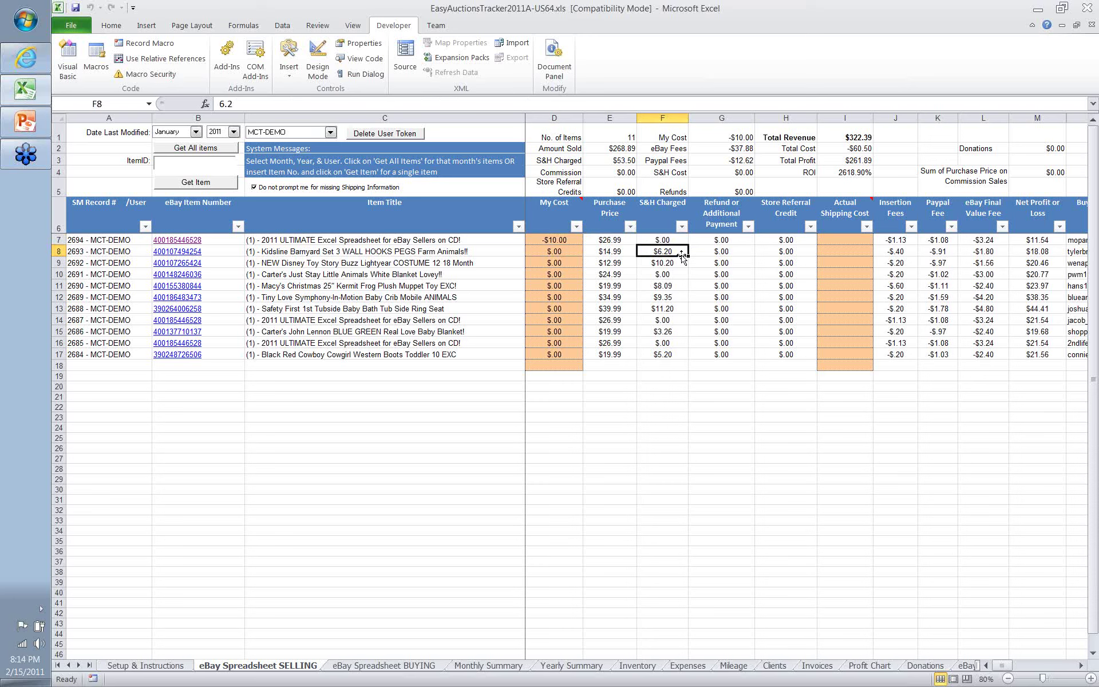
{"action": "left_click", "coordinate": [726, 240]}
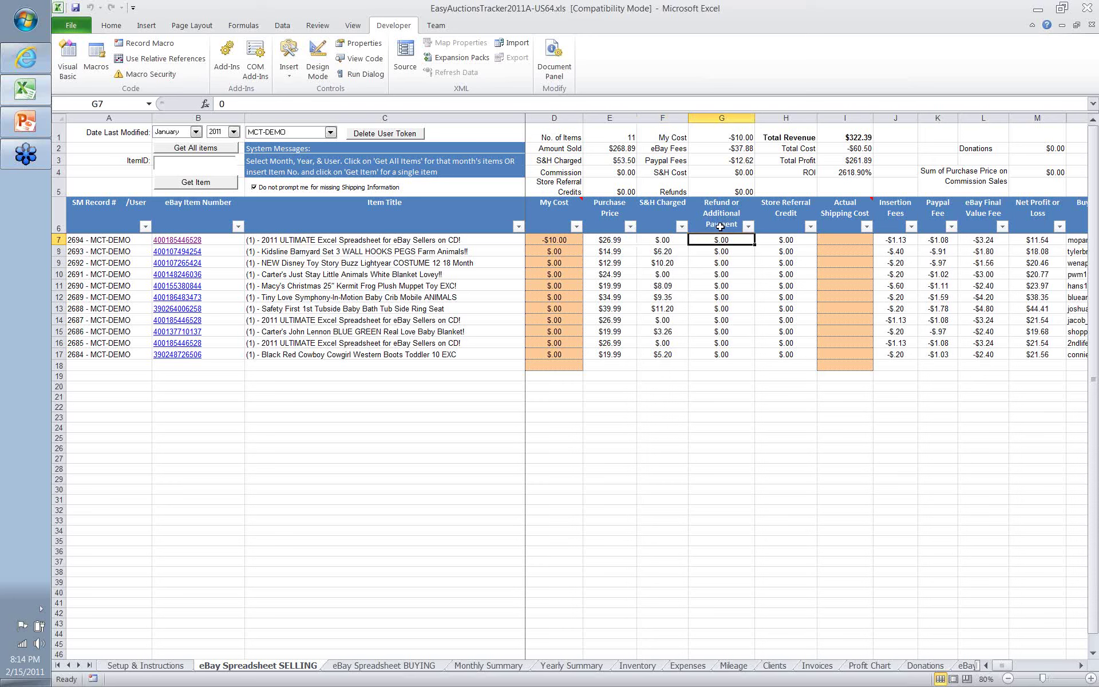
{"action": "left_click", "coordinate": [795, 240]}
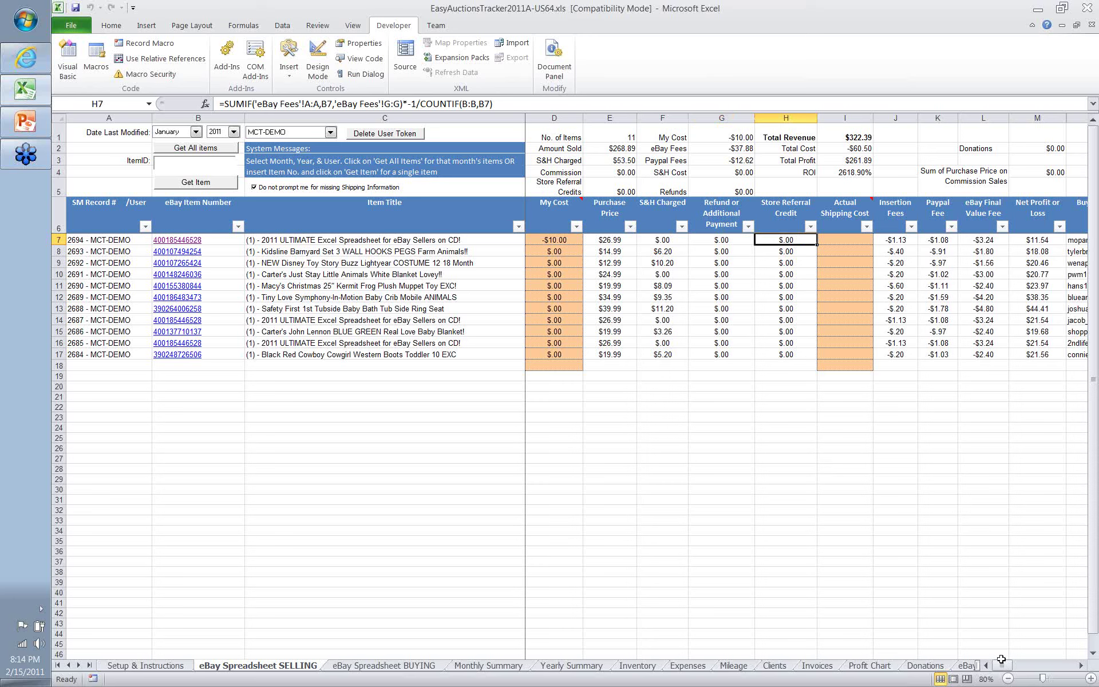
- Enter -1.45 as the Actual Shipping Cost of the sale in row 7
{"action": "left_click_drag", "start_coordinate": [1002, 666], "coordinate": [1002, 668]}
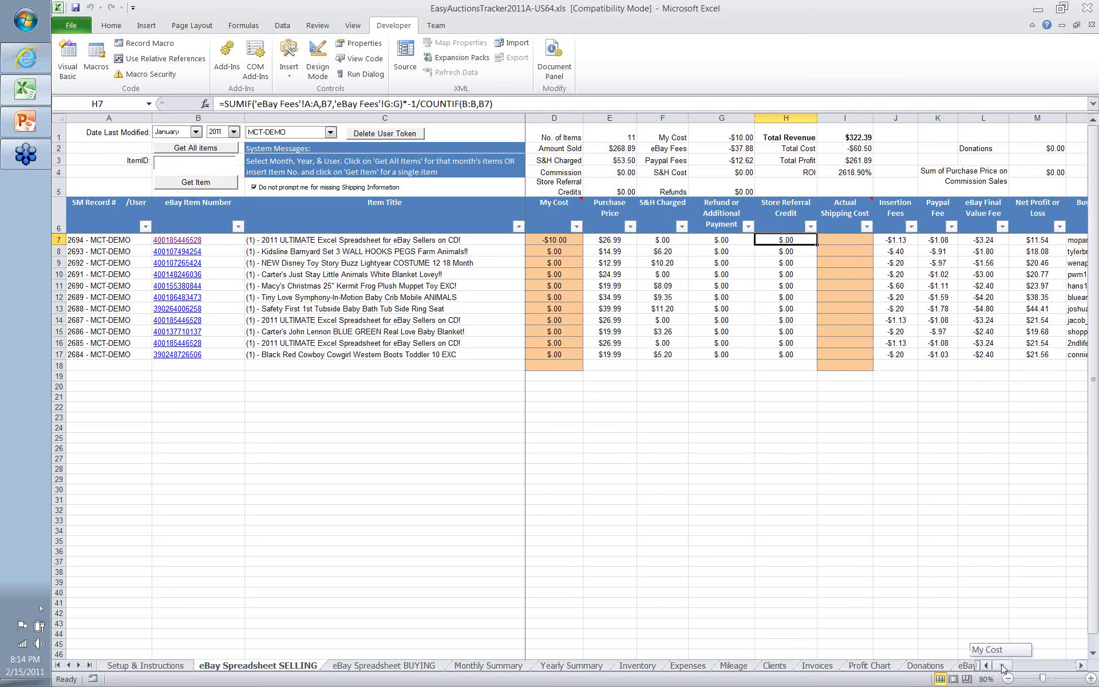
{"action": "left_click_drag", "start_coordinate": [1002, 668], "coordinate": [1007, 667]}
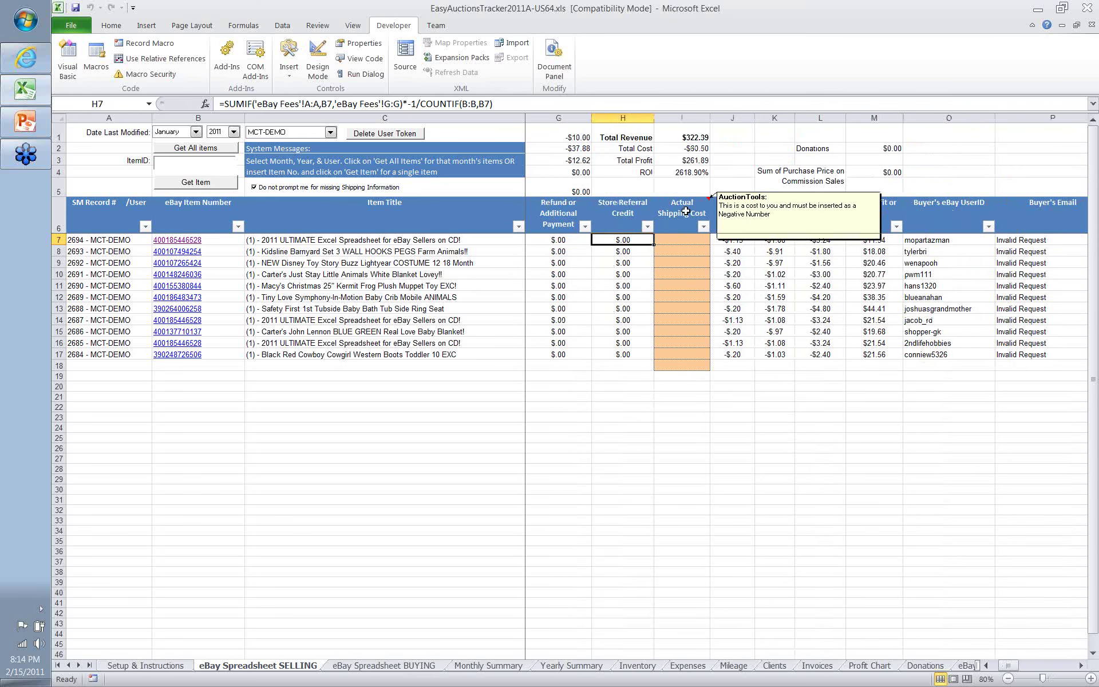
{"action": "left_click", "coordinate": [687, 242]}
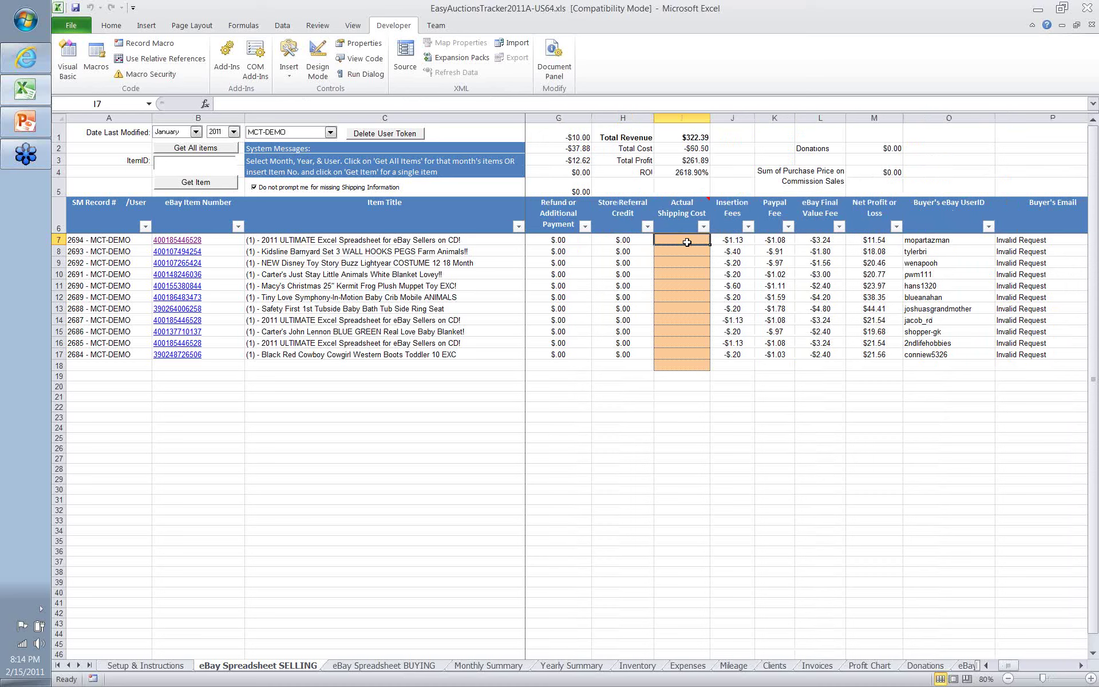
{"action": "double_click", "coordinate": [688, 242]}
{"action": "type", "text": "-1.45"}
{"action": "key", "text": "Return"}
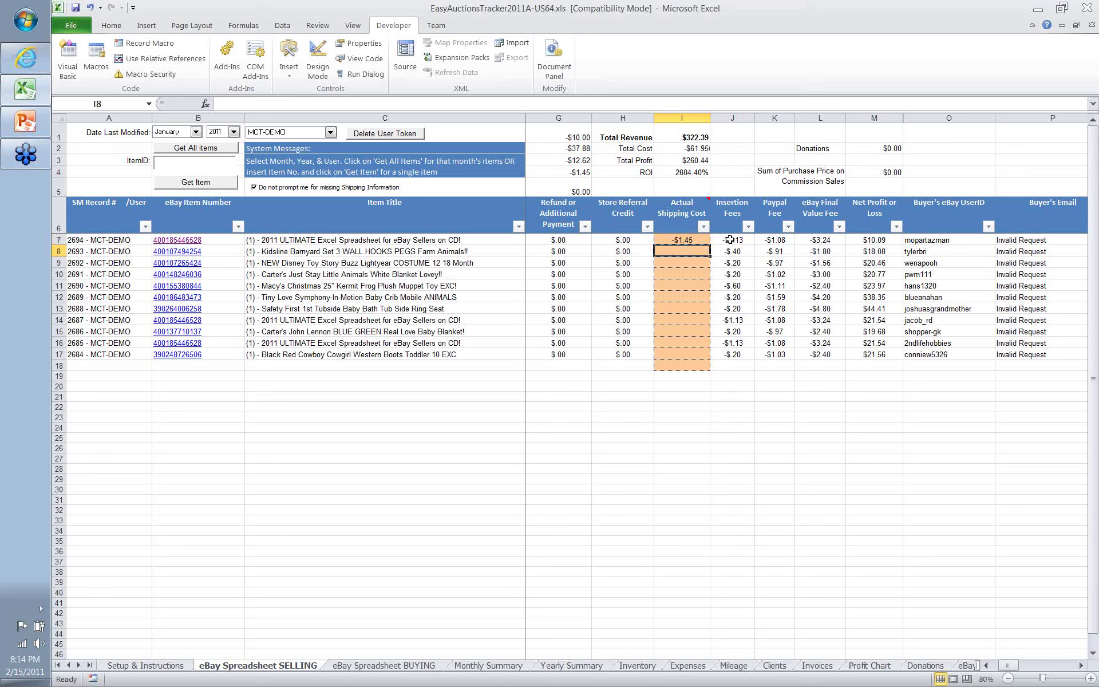
- Inspect the Insertion Fees formula in J7 and the PayPal Fee, eBay Final Value Fee and Net Profit or Loss cells in row 7
{"action": "left_click", "coordinate": [730, 240]}
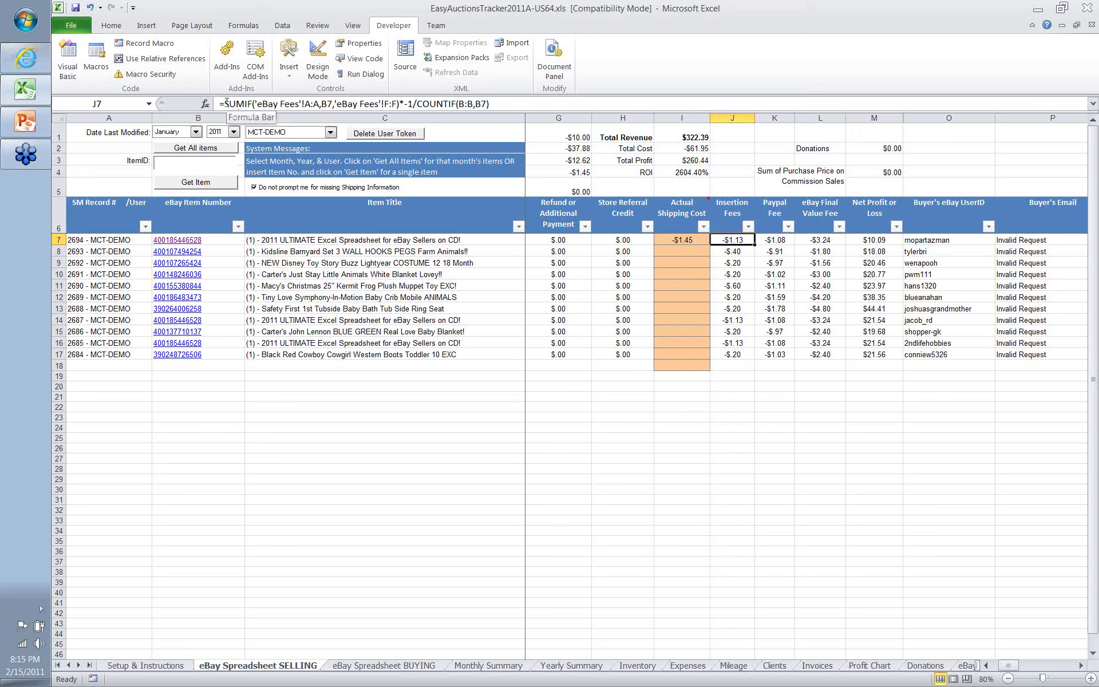
{"action": "left_click_drag", "start_coordinate": [225, 104], "coordinate": [507, 107]}
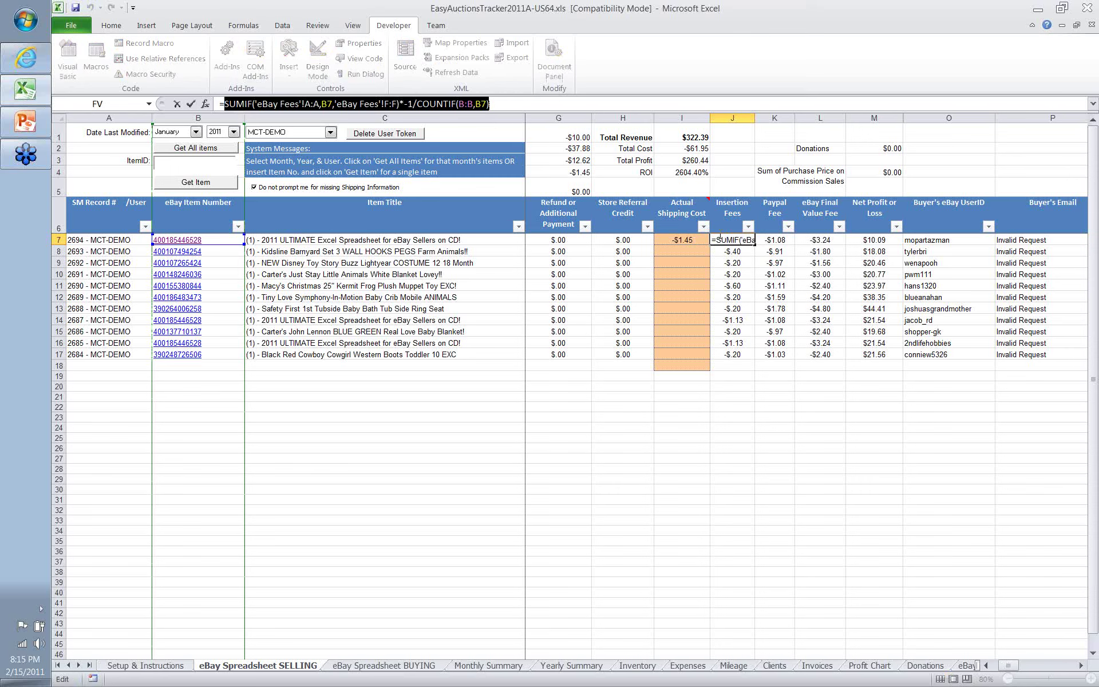
{"action": "key", "text": "Escape"}
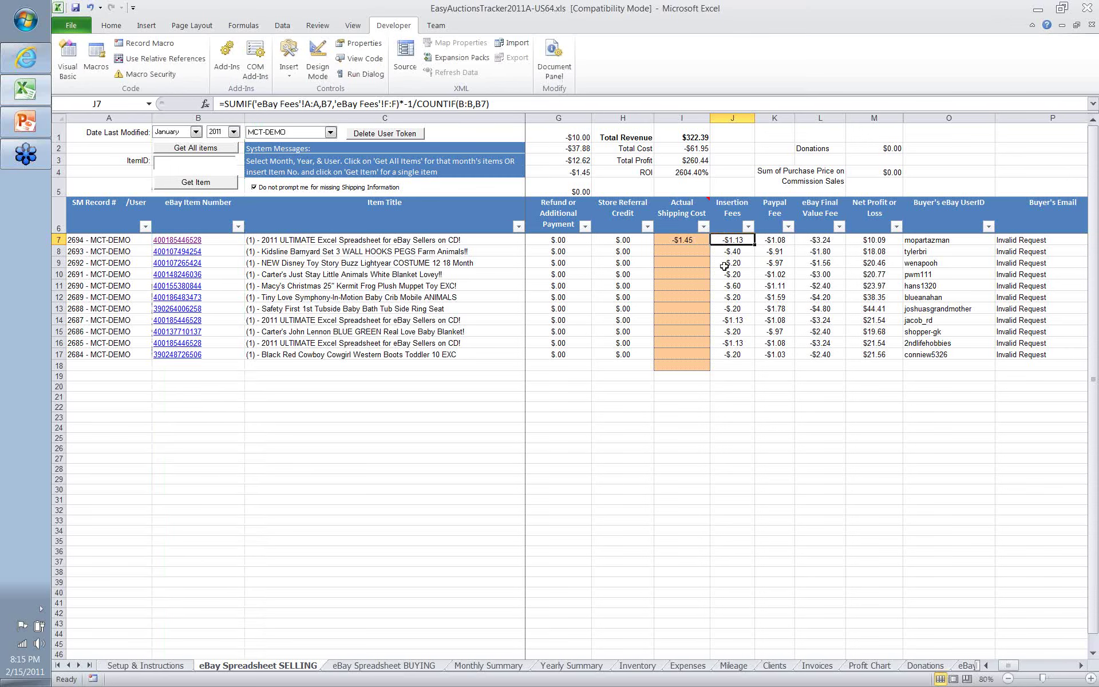
{"action": "left_click", "coordinate": [788, 238]}
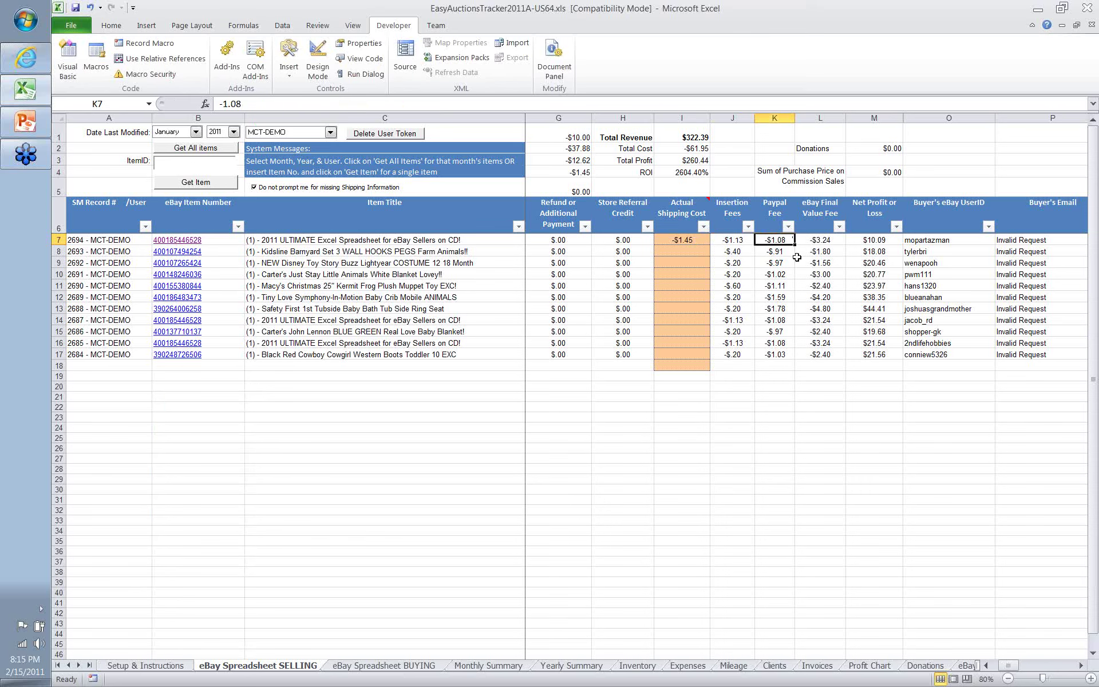
{"action": "left_click", "coordinate": [833, 242]}
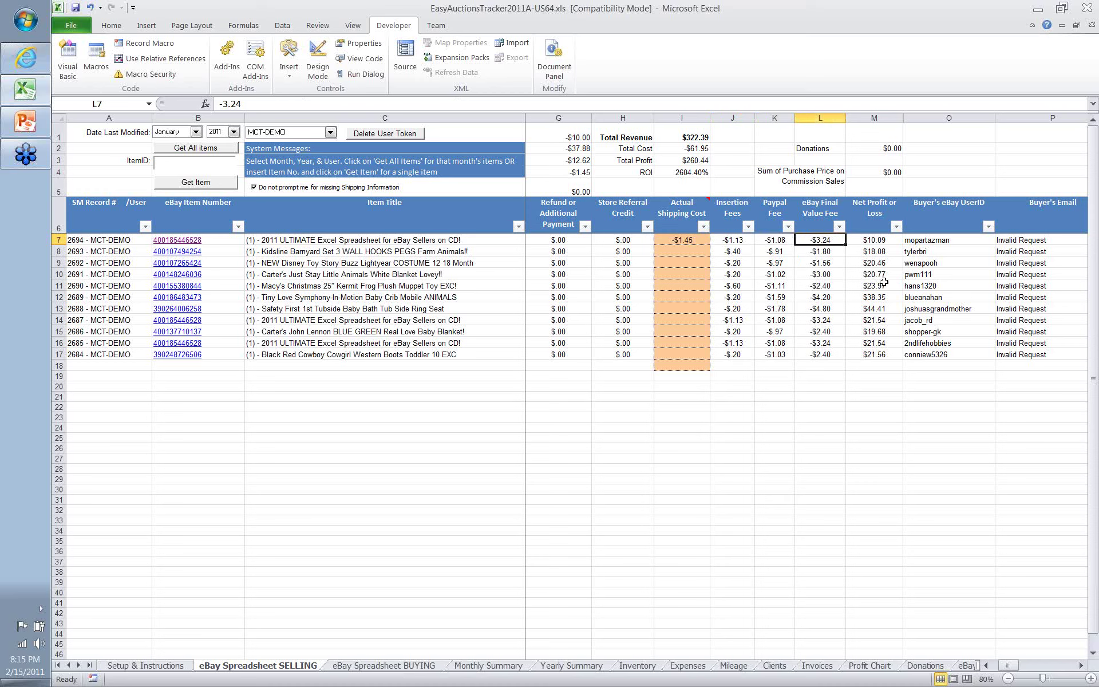
{"action": "left_click", "coordinate": [891, 241]}
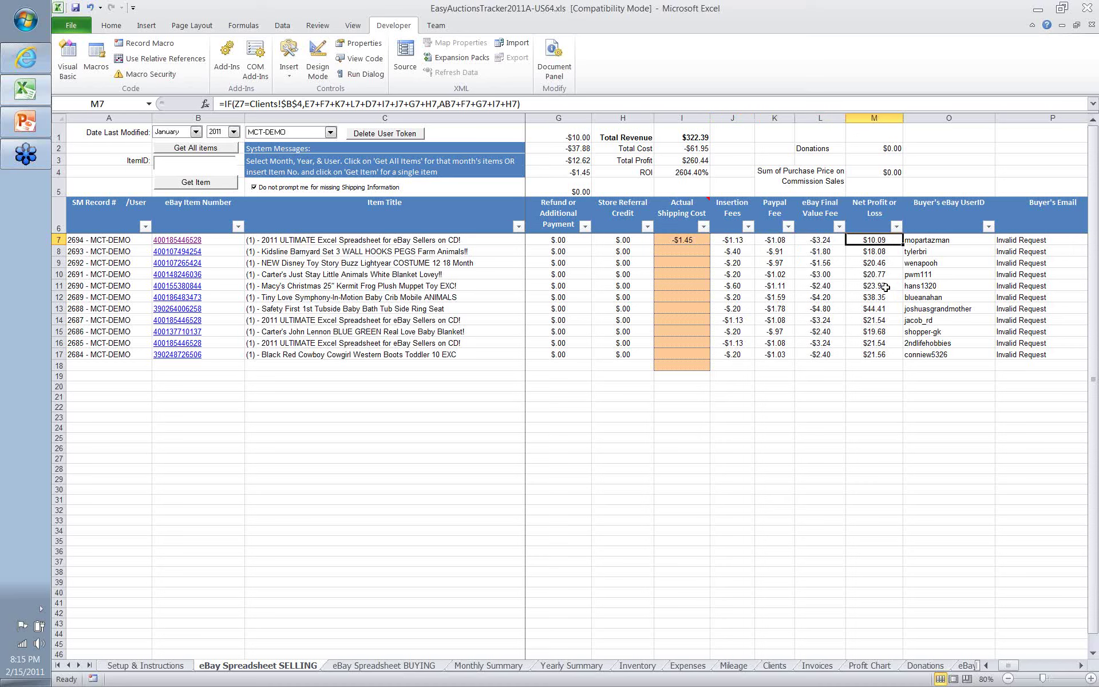
- Review the buyer's eBay UserID and email in row 7 and the Payment Method entries from row 7 to row 10
{"action": "key", "text": "Right"}
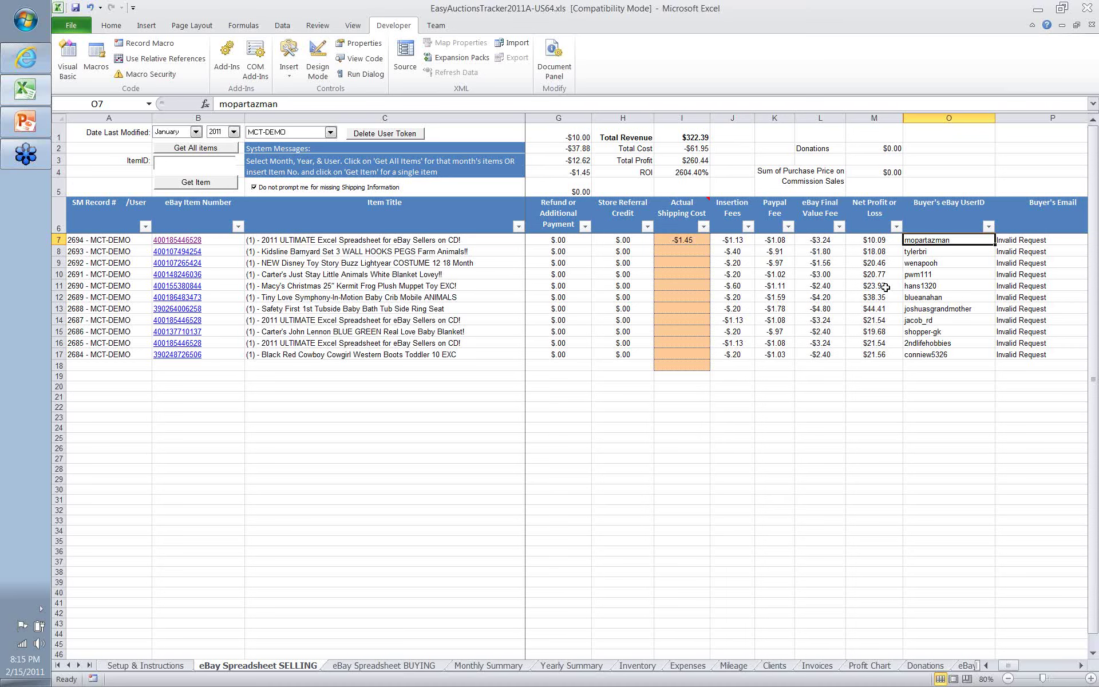
{"action": "key", "text": "Right"}
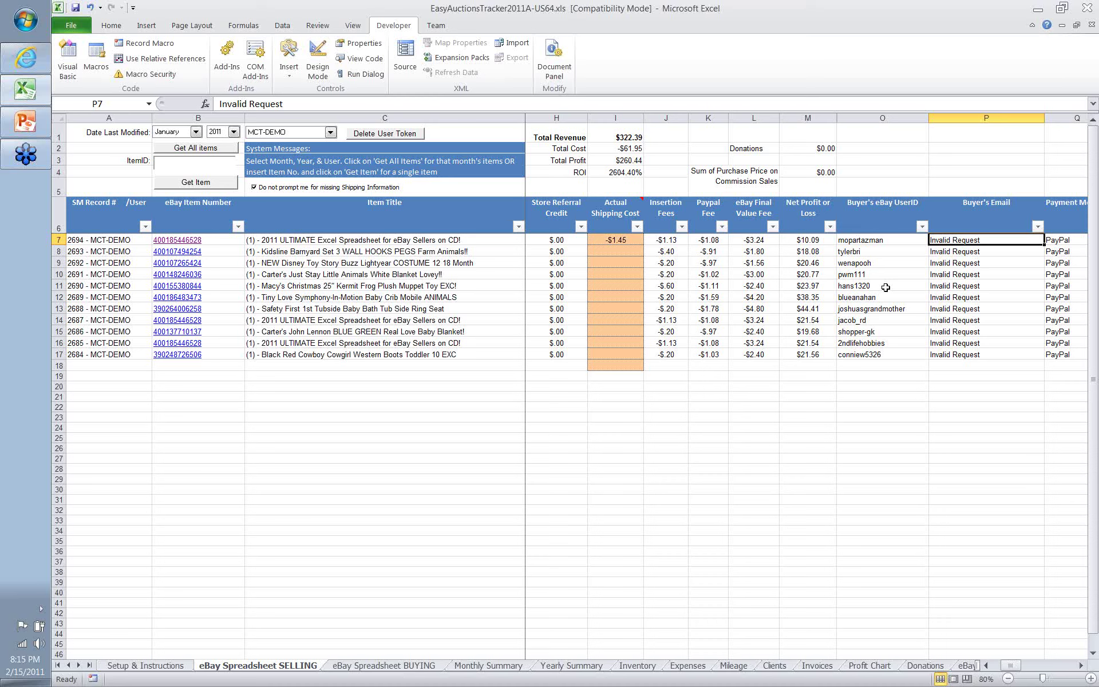
{"action": "key", "text": "Left"}
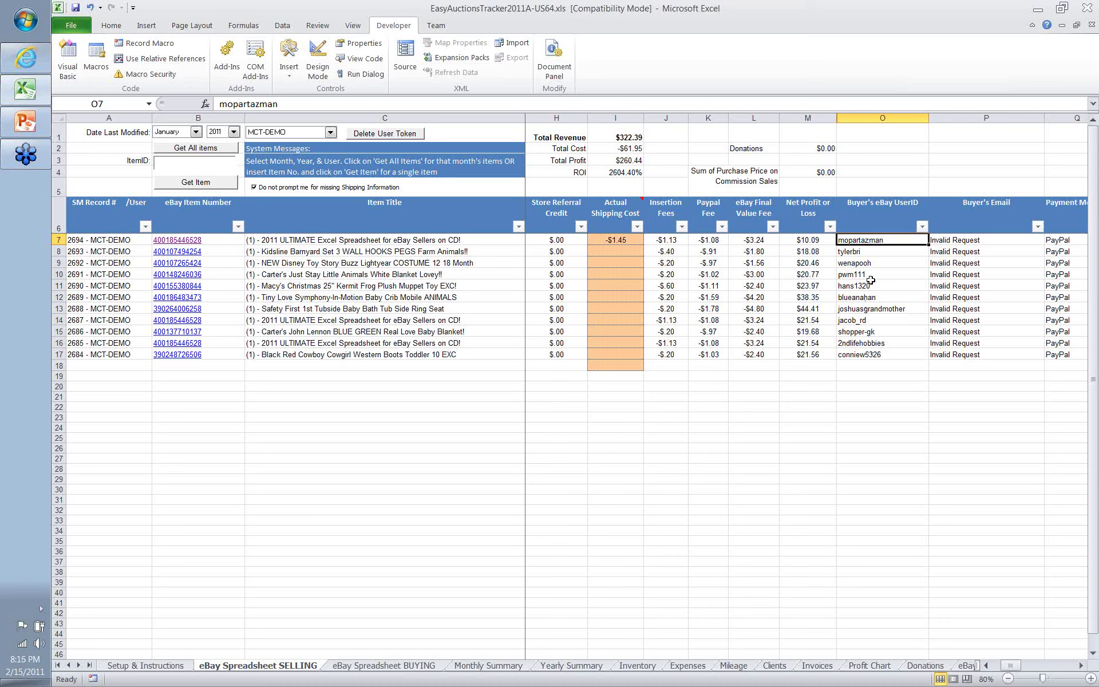
{"action": "key", "text": "Right"}
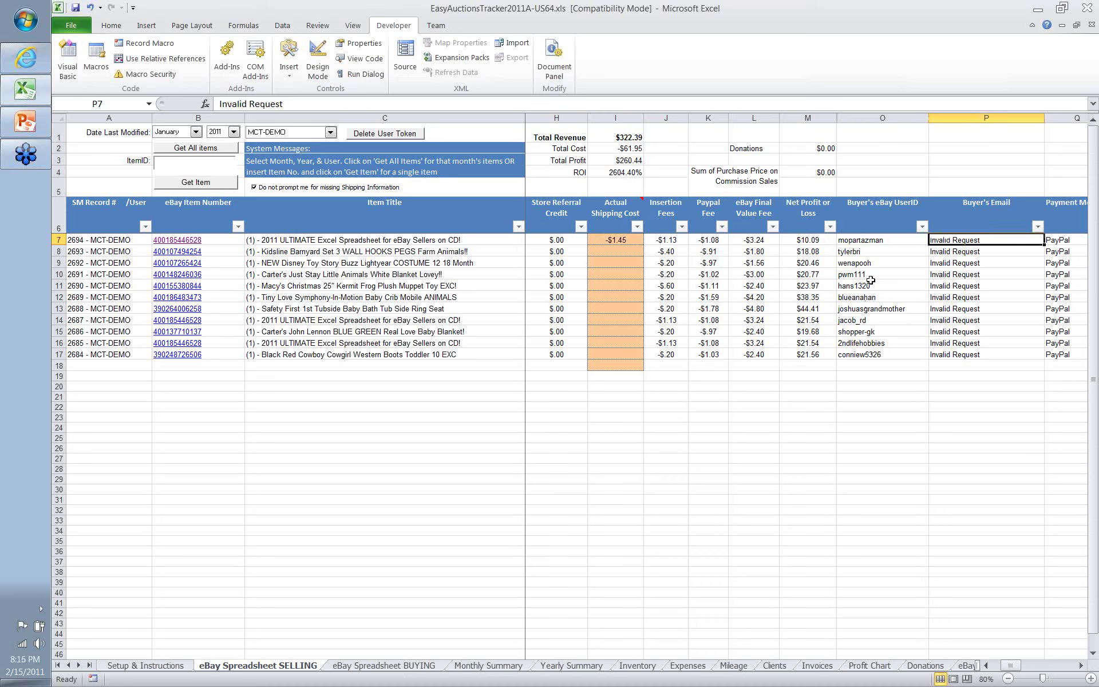
{"action": "key", "text": "Right"}
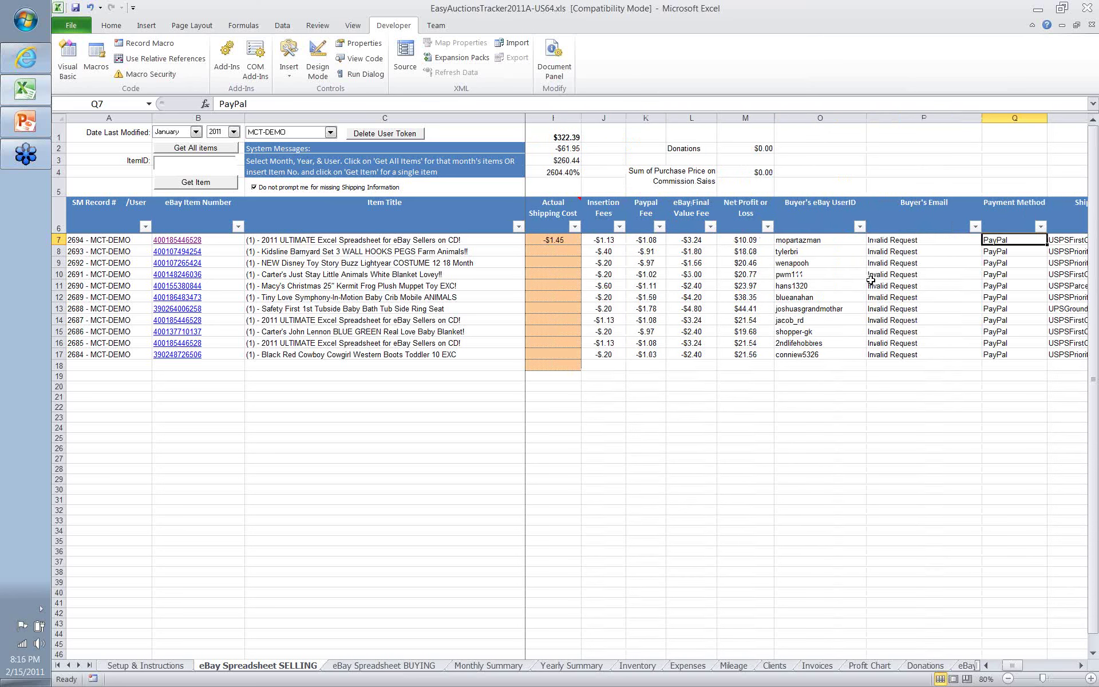
{"action": "key", "text": "Down"}
{"action": "key", "text": "Down"}
{"action": "key", "text": "Down"}
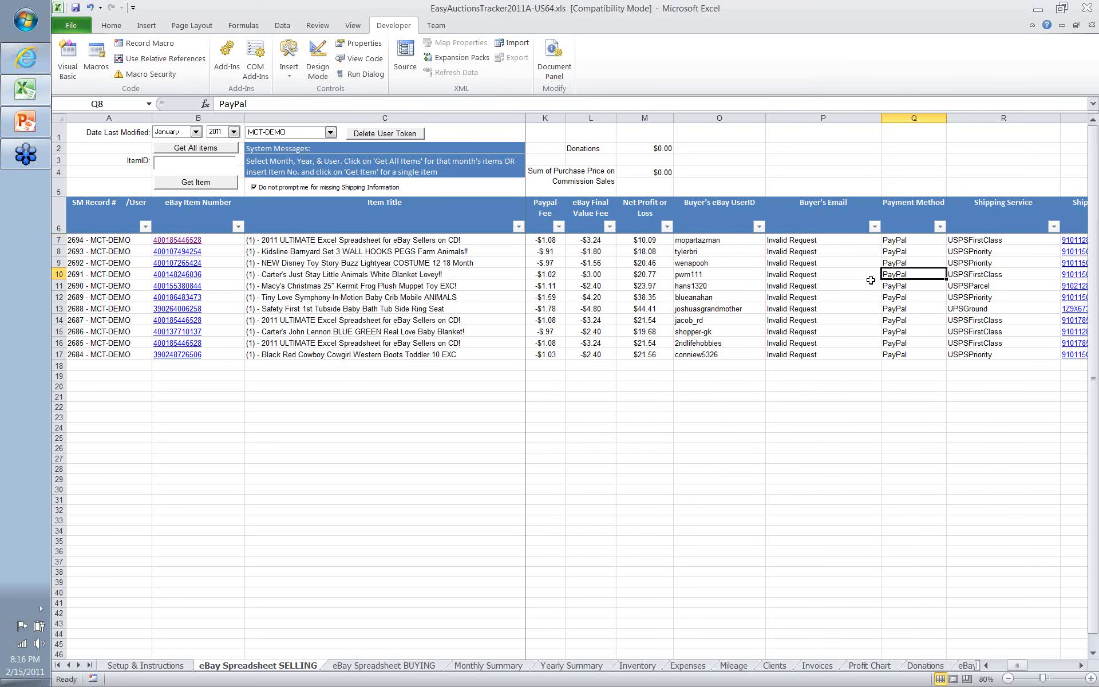
{"action": "key", "text": "Up"}
{"action": "key", "text": "Up"}
{"action": "key", "text": "Up"}
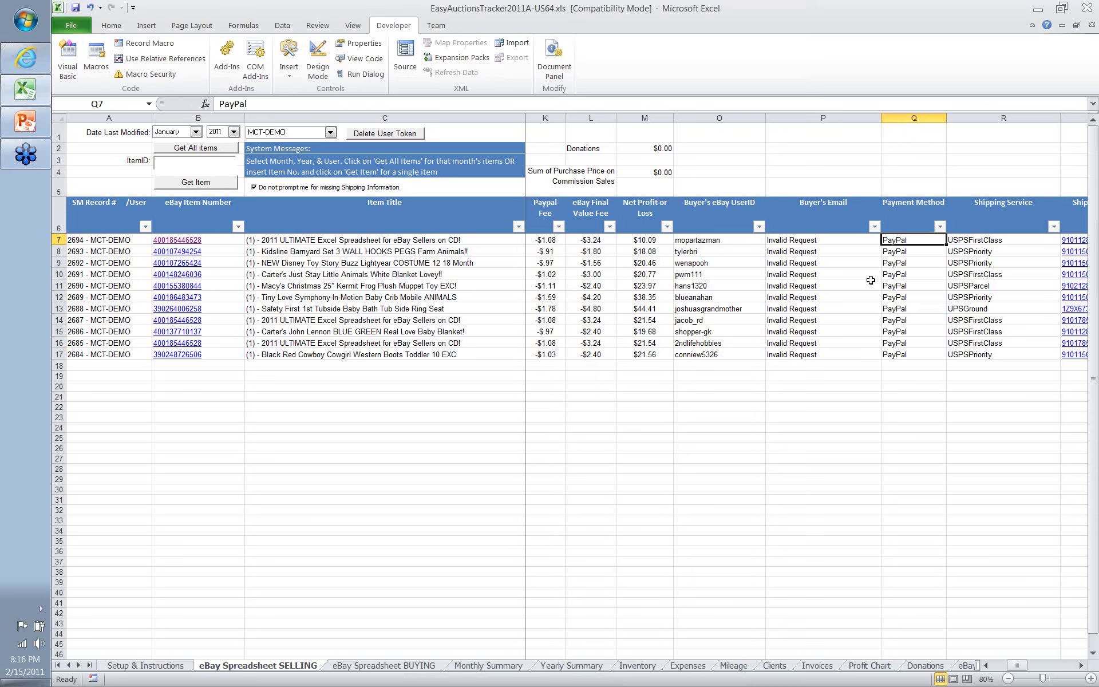
- Look through the Shipping Service entries in column R from row 7 to row 13
{"action": "key", "text": "Right"}
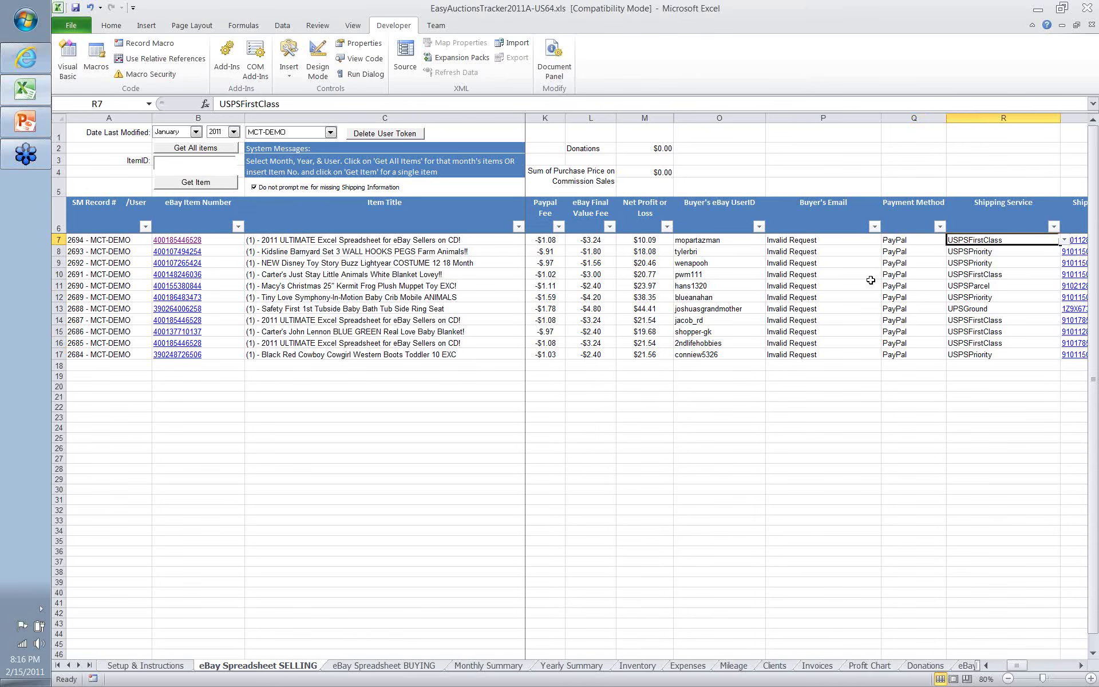
{"action": "scroll", "coordinate": [870, 280], "scroll_direction": "right", "scroll_amount": 3}
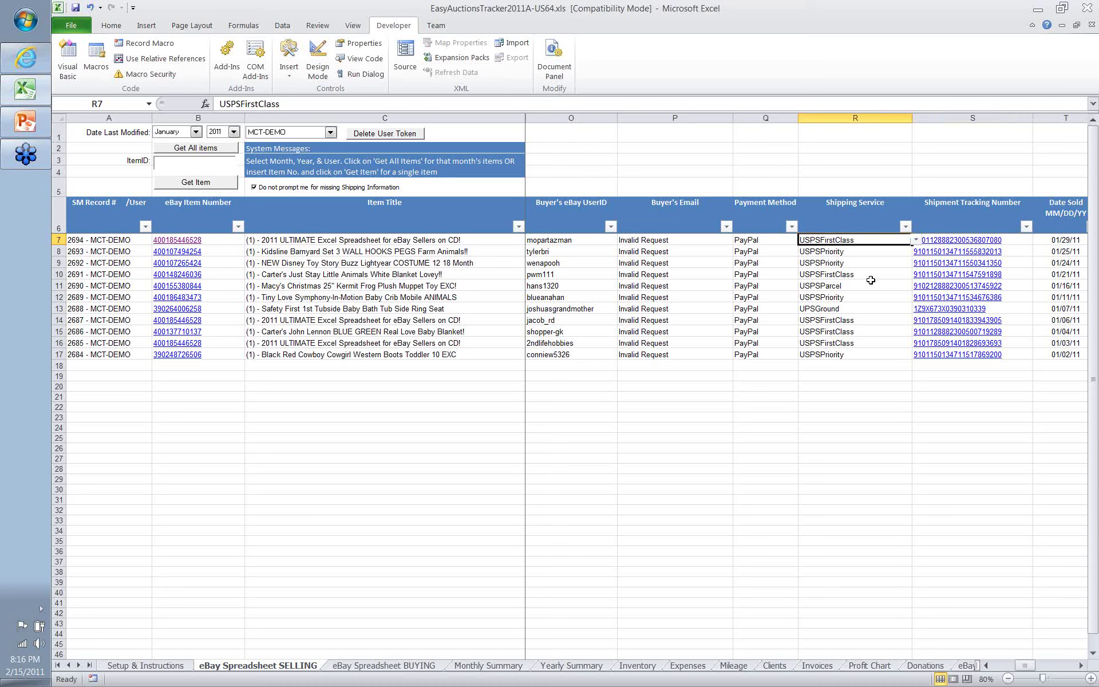
{"action": "key", "text": "Down"}
{"action": "key", "text": "Down"}
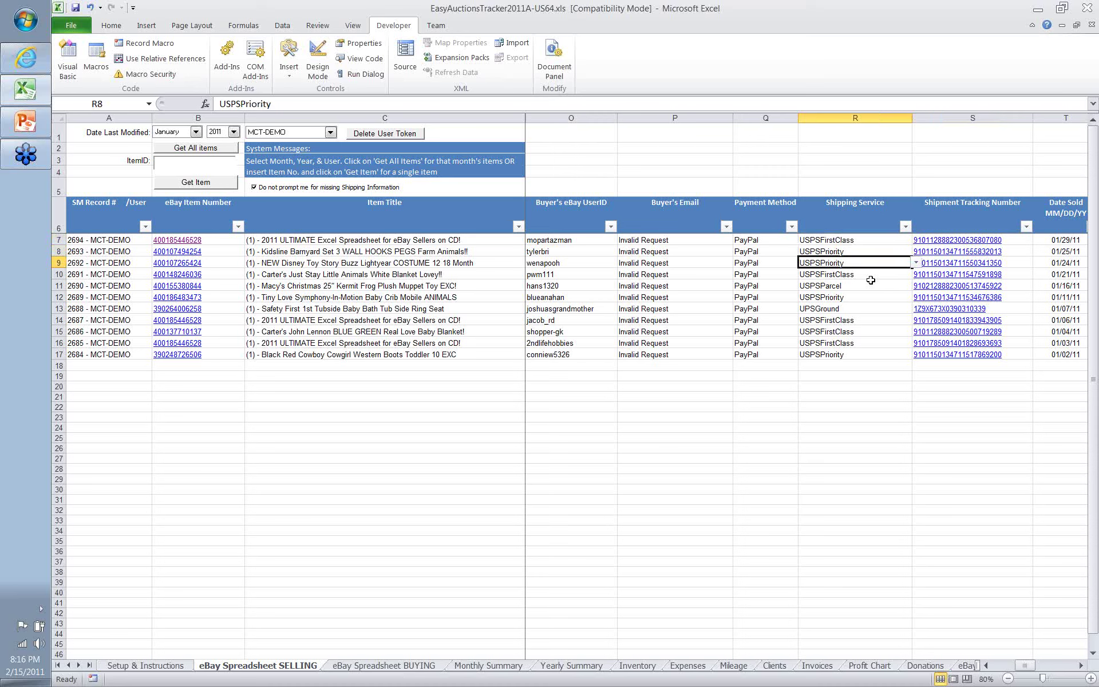
{"action": "left_click", "coordinate": [870, 282]}
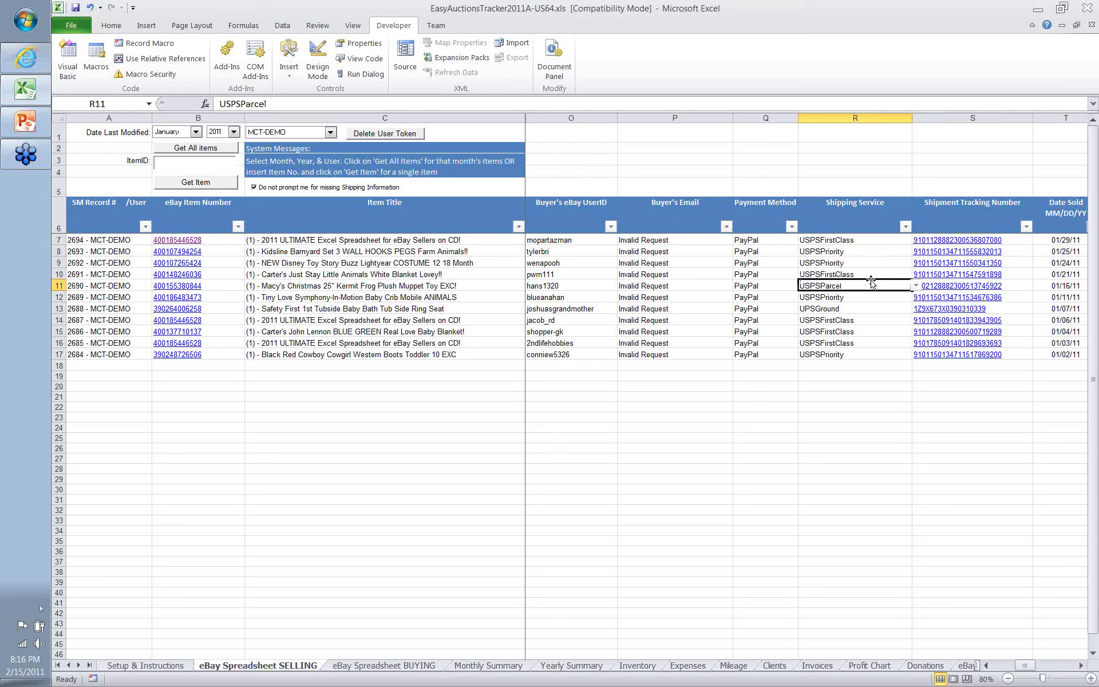
{"action": "key", "text": "Down"}
{"action": "key", "text": "Down"}
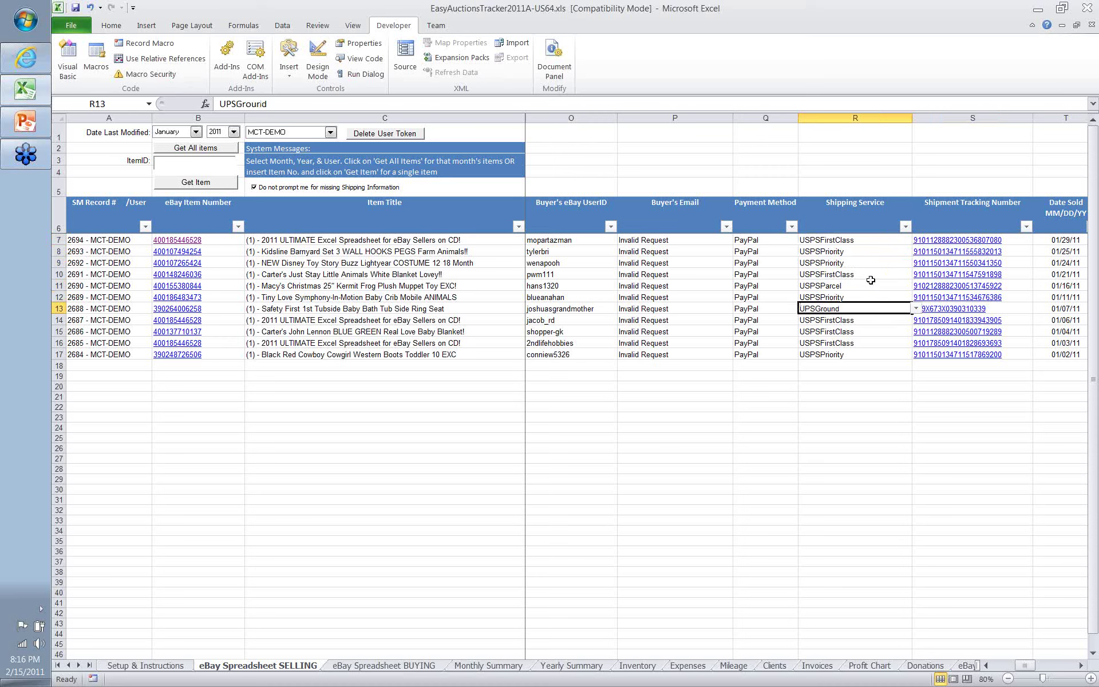
{"action": "key", "text": "Up"}
{"action": "key", "text": "Up"}
{"action": "key", "text": "Up"}
{"action": "key", "text": "Up"}
{"action": "key", "text": "Up"}
{"action": "key", "text": "Up"}
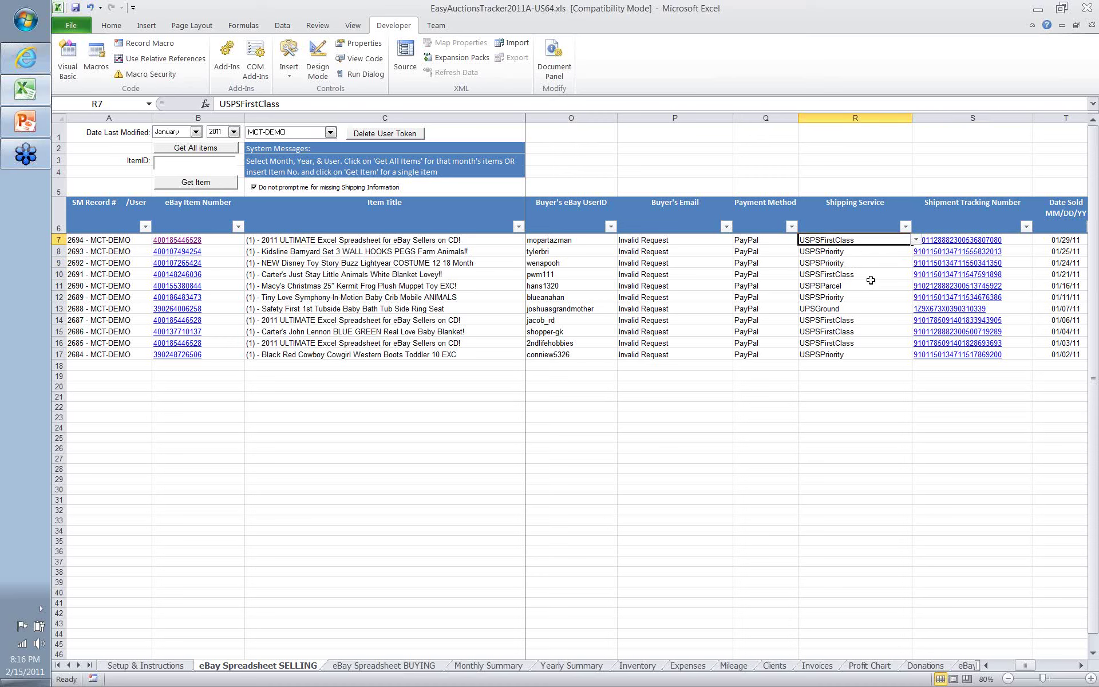
- Review row 7's sold, shipped and delivered date columns, and open the USPS delivery status from its shipment tracking number
{"action": "key", "text": "Right"}
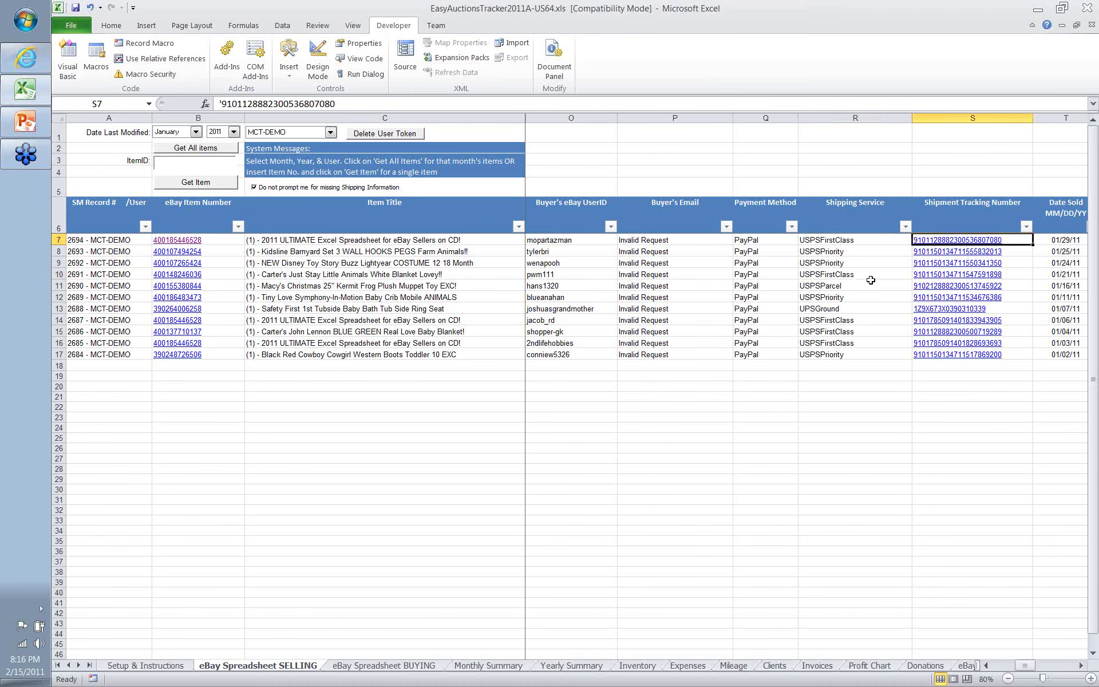
{"action": "key", "text": "Right"}
{"action": "key", "text": "Right"}
{"action": "key", "text": "Right"}
{"action": "key", "text": "Left"}
{"action": "key", "text": "Left"}
{"action": "key", "text": "Left"}
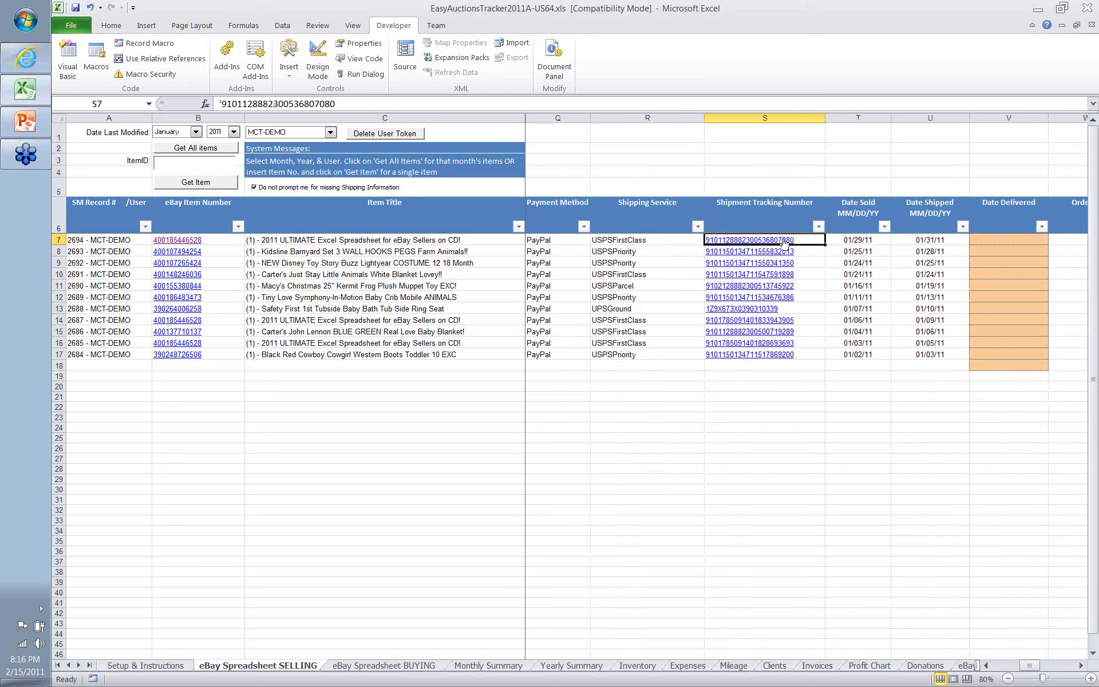
{"action": "mouse_move", "coordinate": [784, 242]}
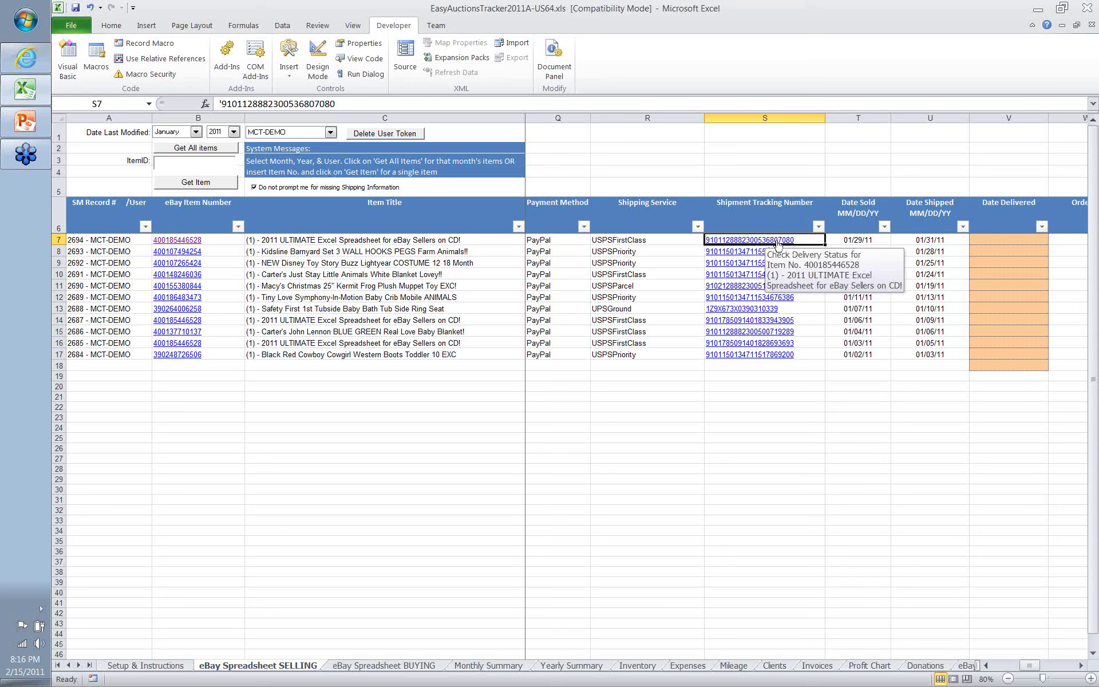
{"action": "left_click", "coordinate": [777, 240]}
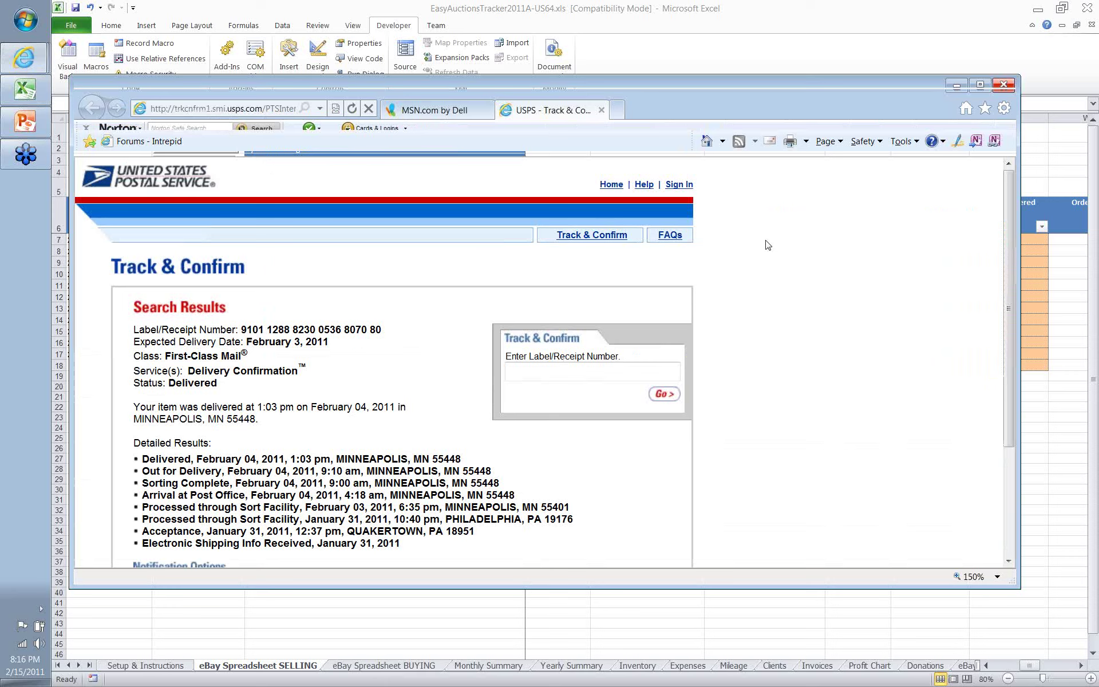
- Read the detailed USPS tracking results for row 7's shipment and close all the browser tabs
{"action": "scroll", "coordinate": [767, 245], "scroll_direction": "down", "scroll_amount": 1}
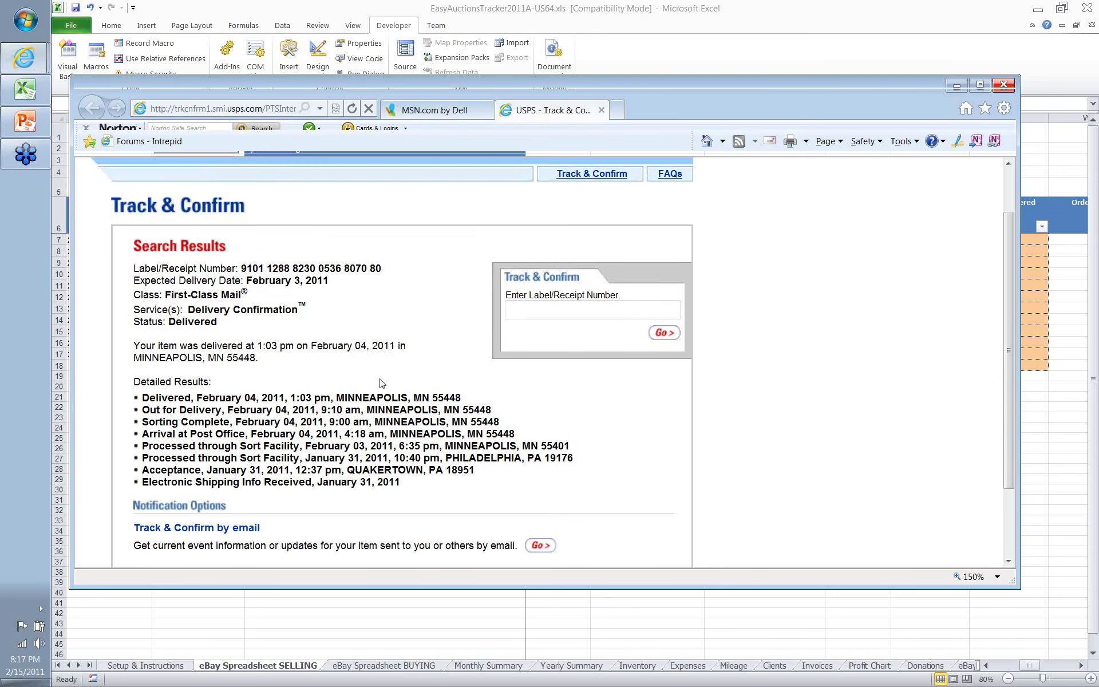
{"action": "left_click", "coordinate": [1000, 86]}
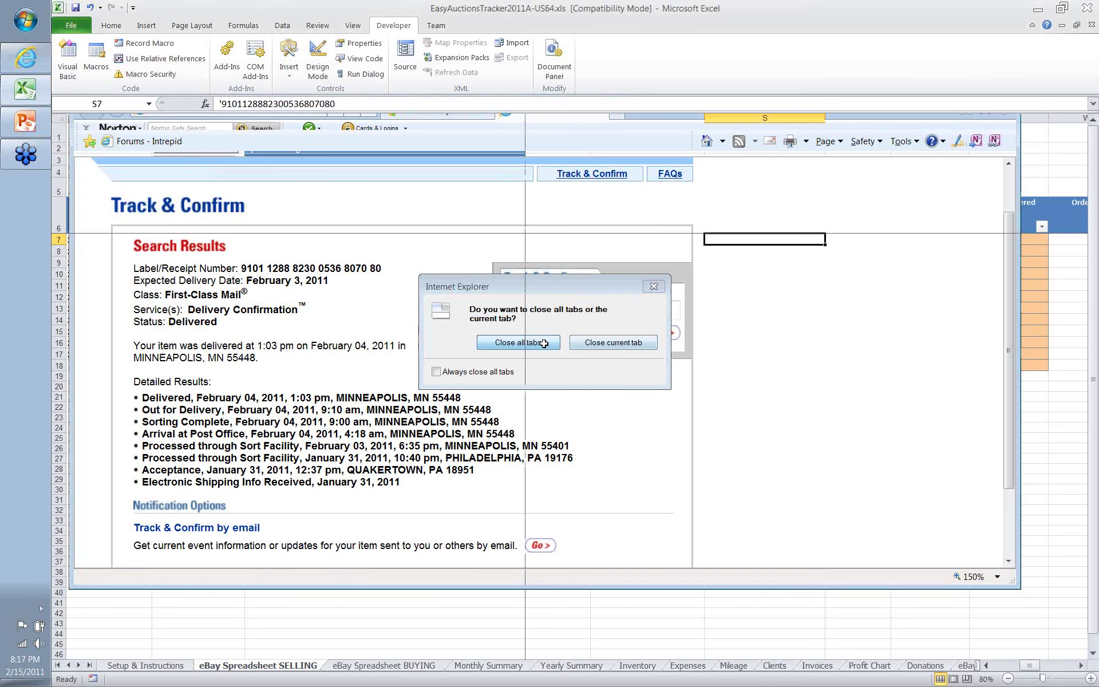
{"action": "left_click", "coordinate": [544, 343]}
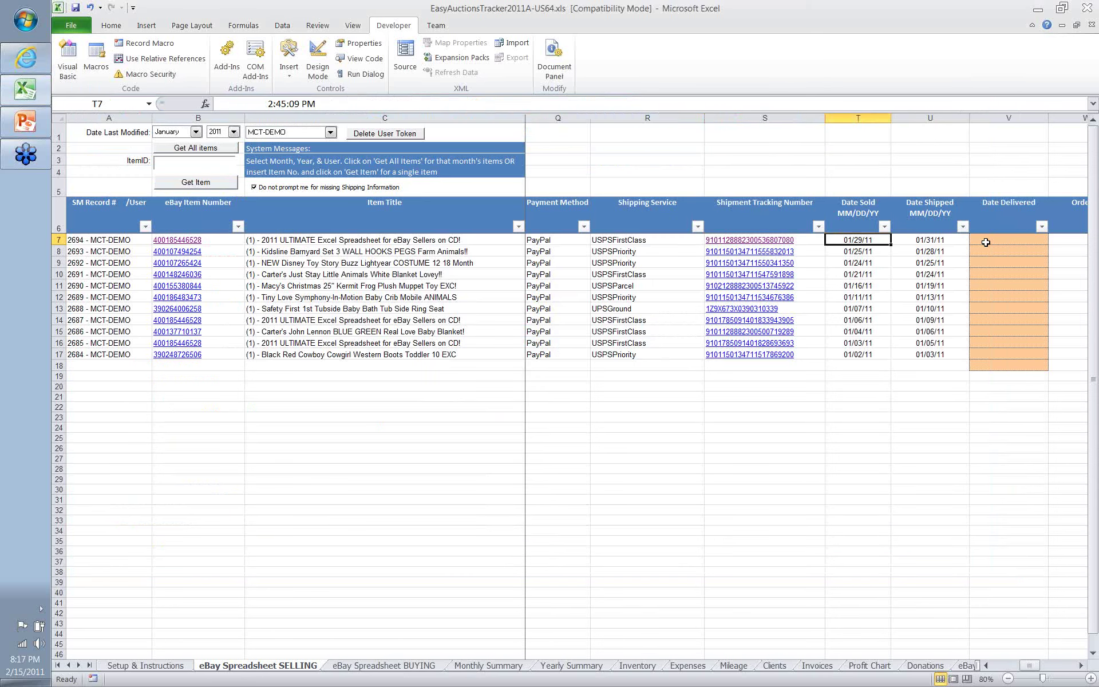
- Enter 2/4 as the Date Delivered for the first sale in row 7
{"action": "left_click", "coordinate": [985, 242]}
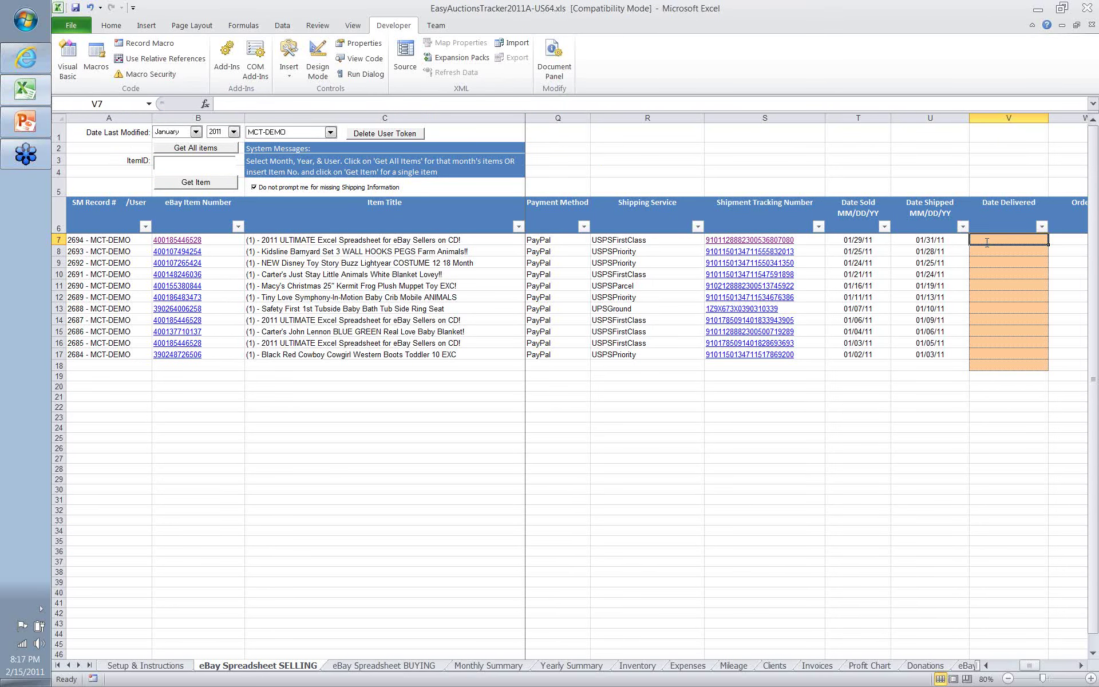
{"action": "type", "text": "2/4"}
{"action": "key", "text": "Return"}
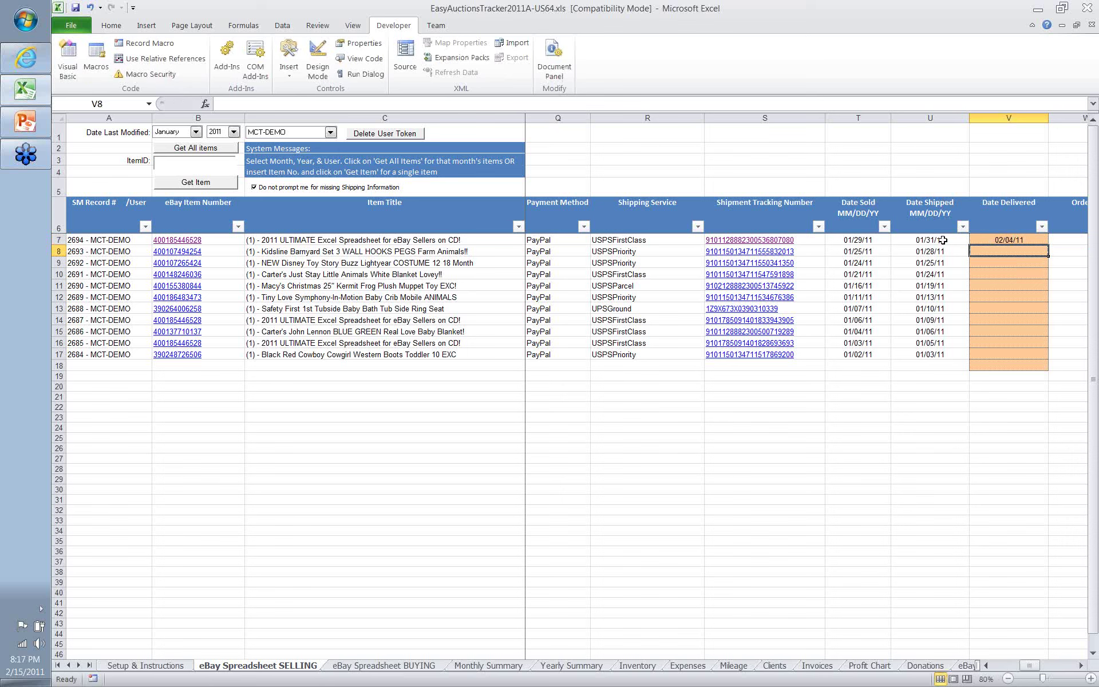
- Review row 7 from Date Delivered through Order ID, Transaction ID, Month/Year and Owner to the Selling Commission % formula
{"action": "left_click", "coordinate": [1004, 238]}
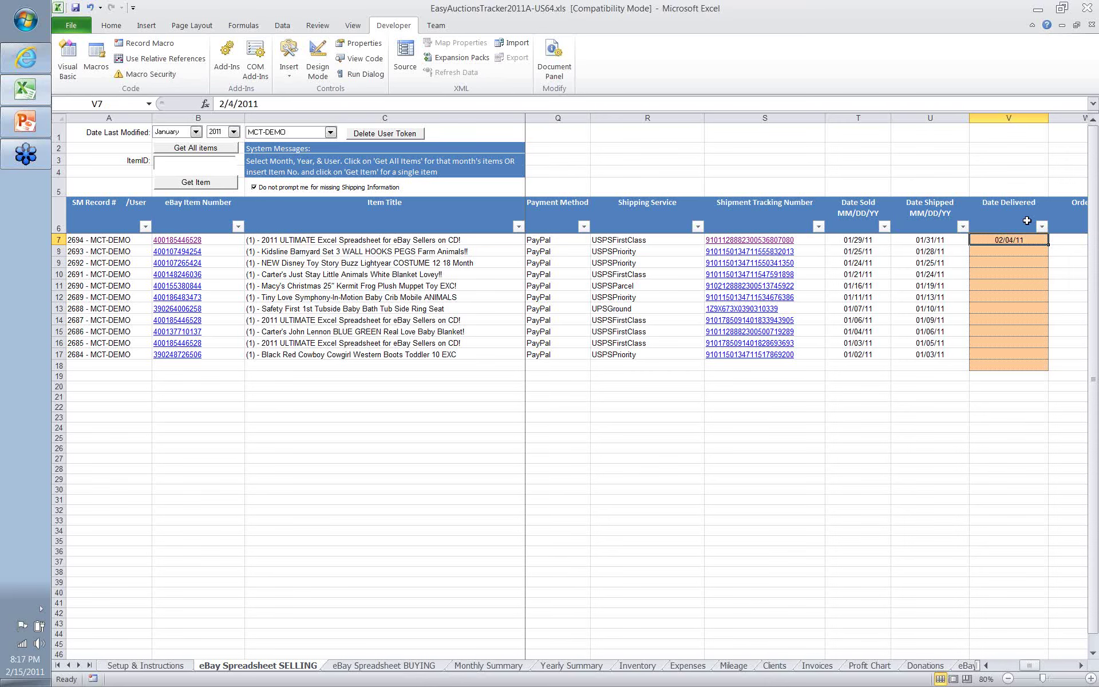
{"action": "key", "text": "Tab"}
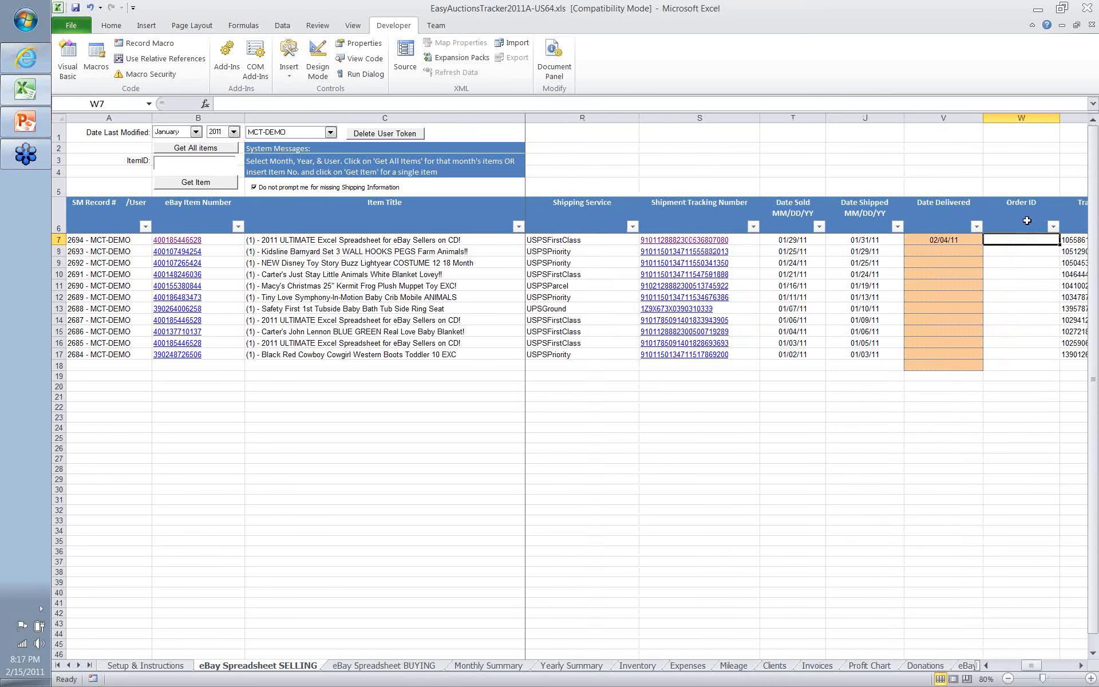
{"action": "key", "text": "Tab"}
{"action": "key", "text": "Right"}
{"action": "key", "text": "Left"}
{"action": "key", "text": "Left"}
{"action": "key", "text": "Left"}
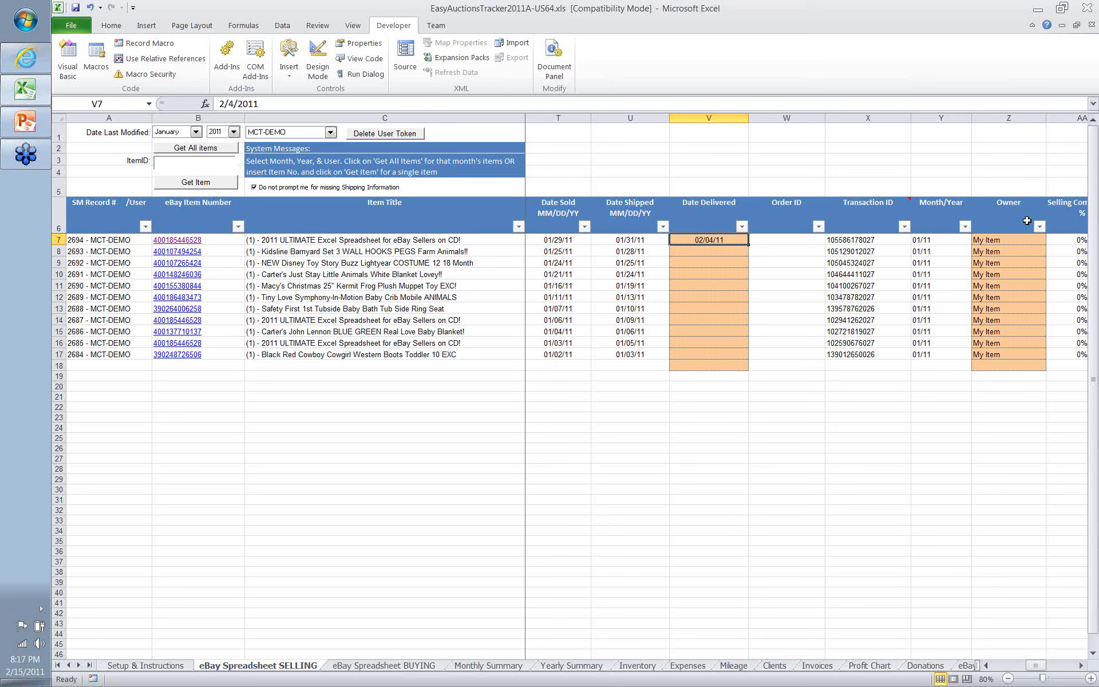
{"action": "key", "text": "Right"}
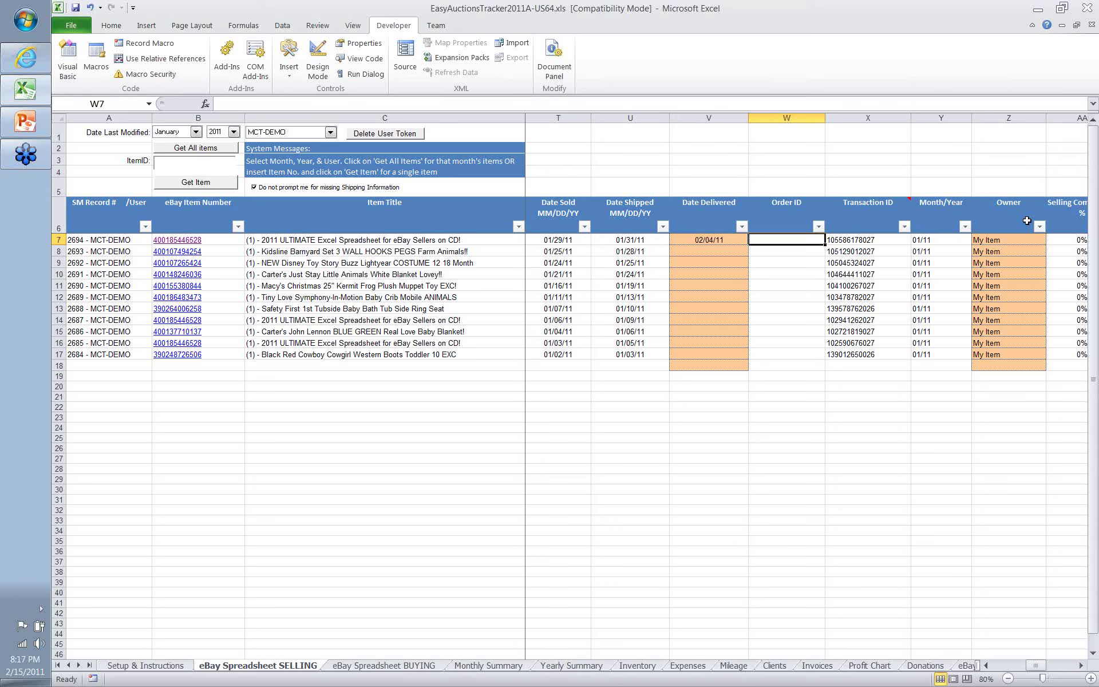
{"action": "key", "text": "Right"}
{"action": "key", "text": "Right"}
{"action": "key", "text": "Right"}
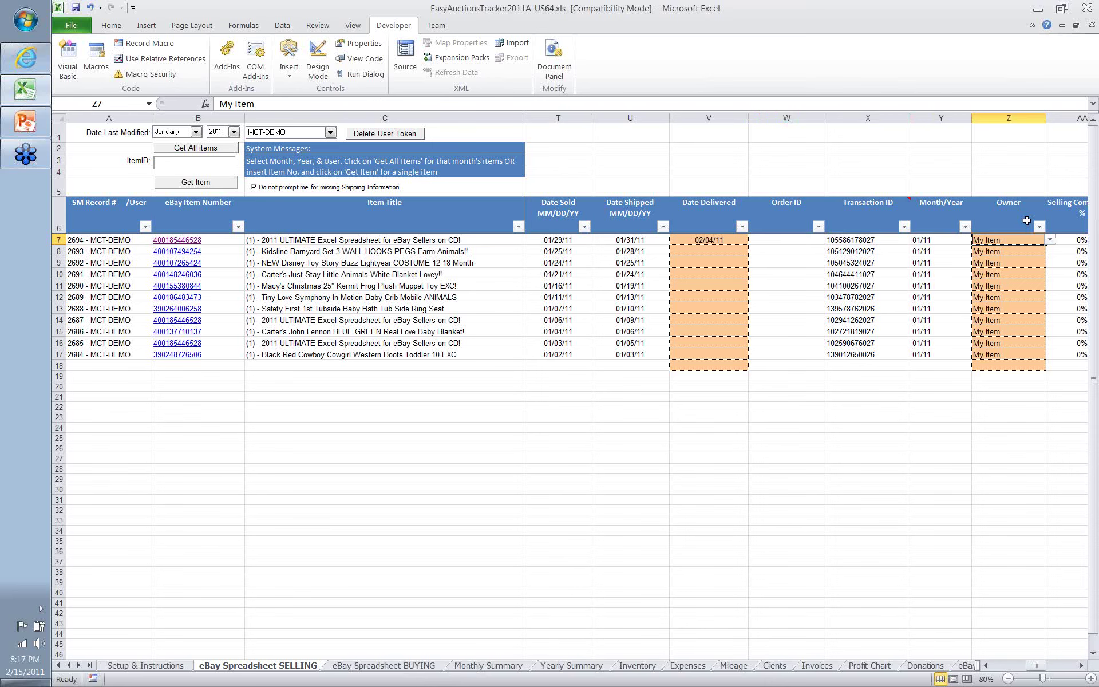
{"action": "key", "text": "Right"}
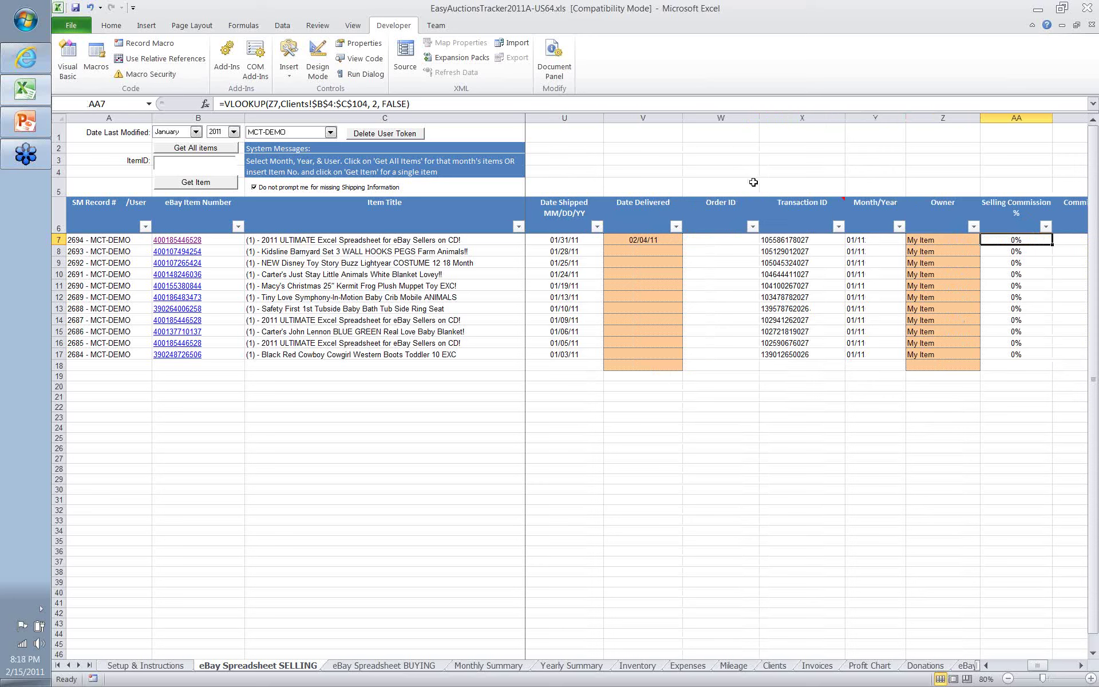
- Check row 7's Order ID and Transaction ID cells and select both of their columns, W and X
{"action": "left_click", "coordinate": [727, 239]}
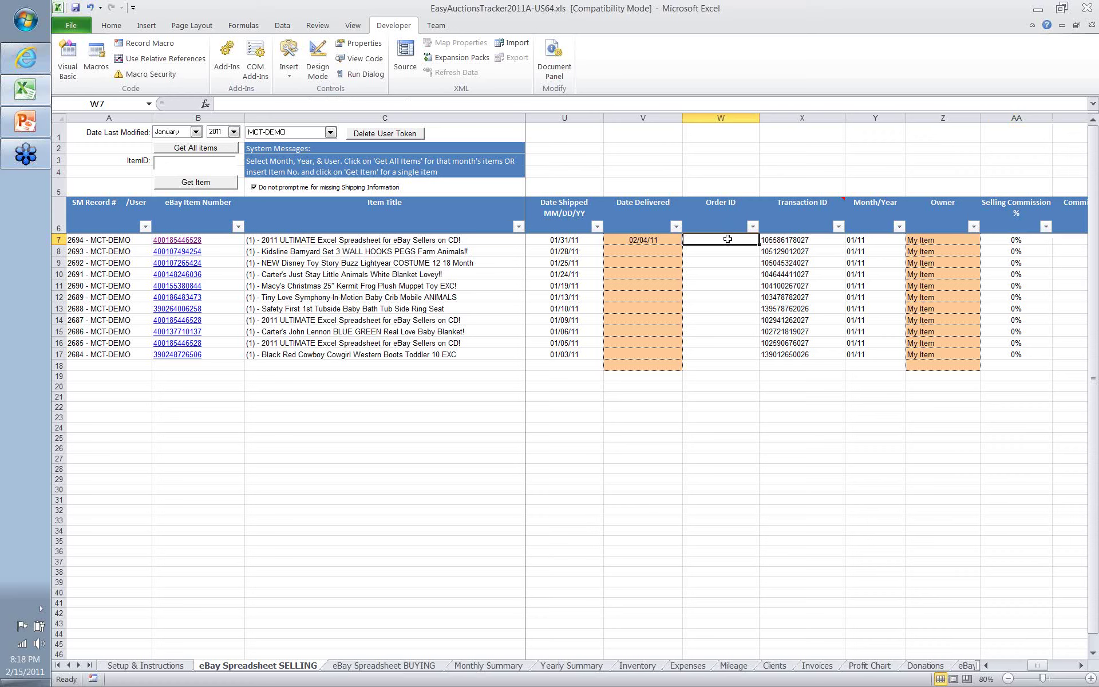
{"action": "left_click", "coordinate": [782, 239]}
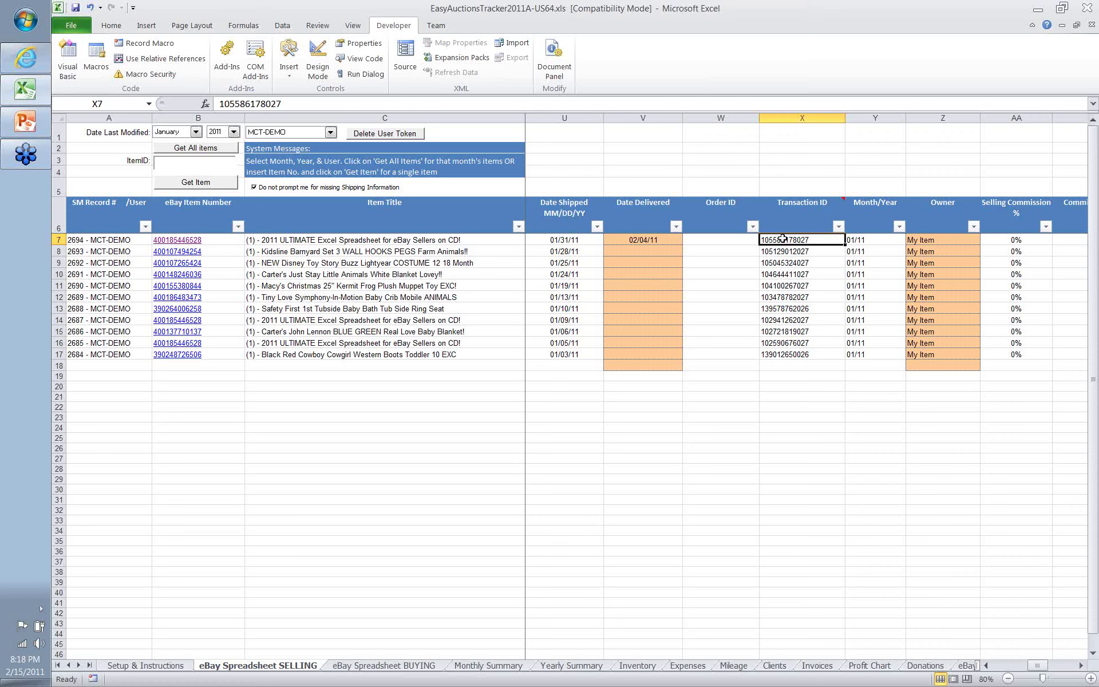
{"action": "left_click", "coordinate": [732, 117]}
{"action": "left_click_drag", "start_coordinate": [732, 118], "coordinate": [801, 118]}
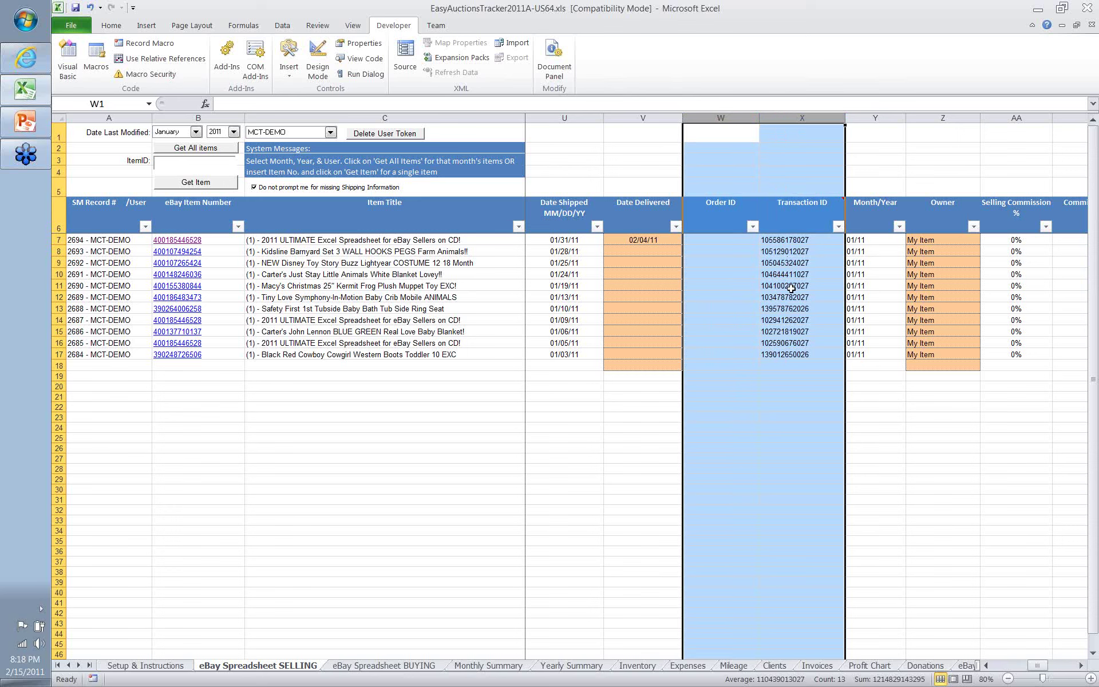
- Inspect the Month/Year formula in Y7
{"action": "key", "text": "Right"}
{"action": "key", "text": "Right"}
{"action": "key", "text": "Left"}
{"action": "key", "text": "Left"}
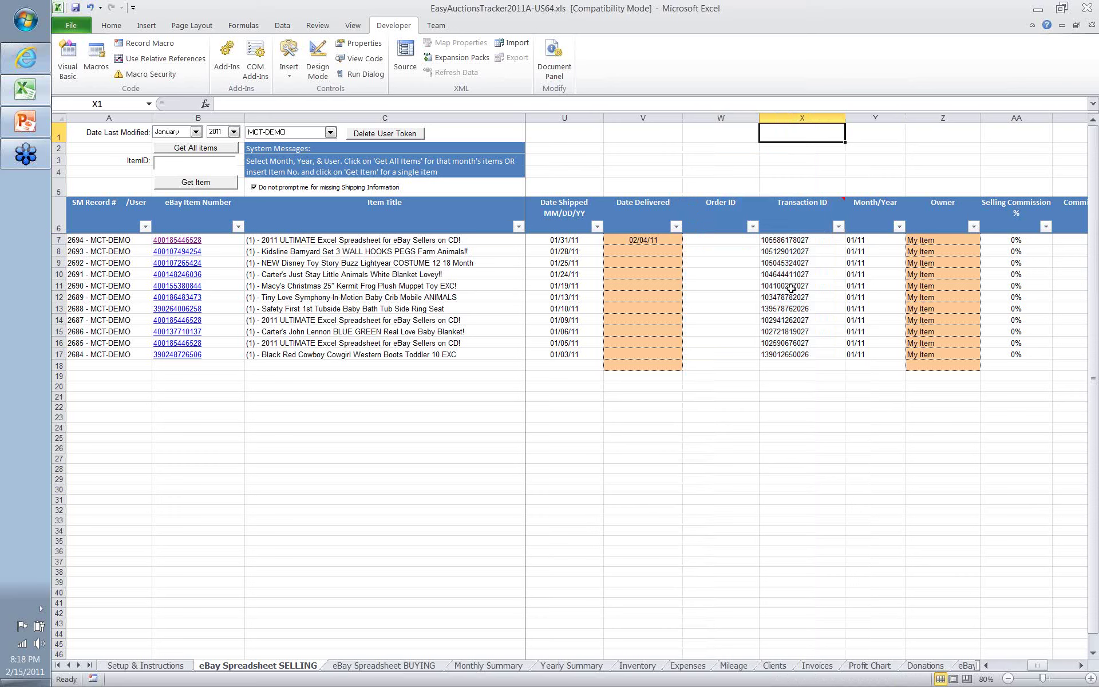
{"action": "key", "text": "Right"}
{"action": "key", "text": "Right"}
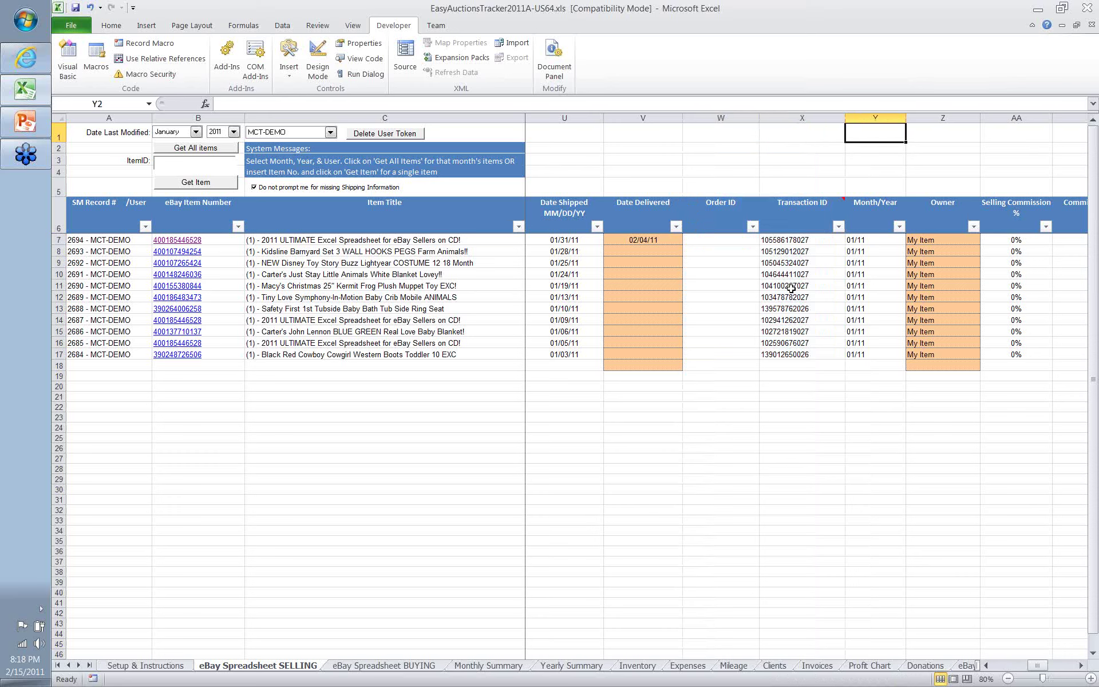
{"action": "key", "text": "Down"}
{"action": "key", "text": "Down"}
{"action": "key", "text": "Down"}
{"action": "key", "text": "Down"}
{"action": "key", "text": "Down"}
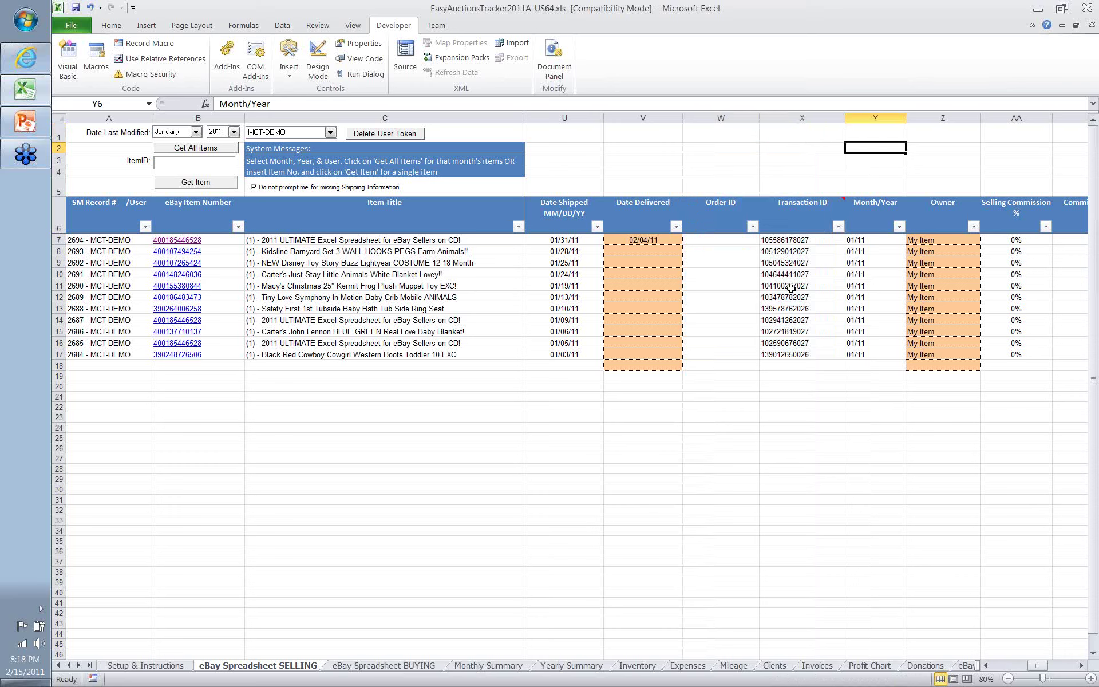
{"action": "key", "text": "Down"}
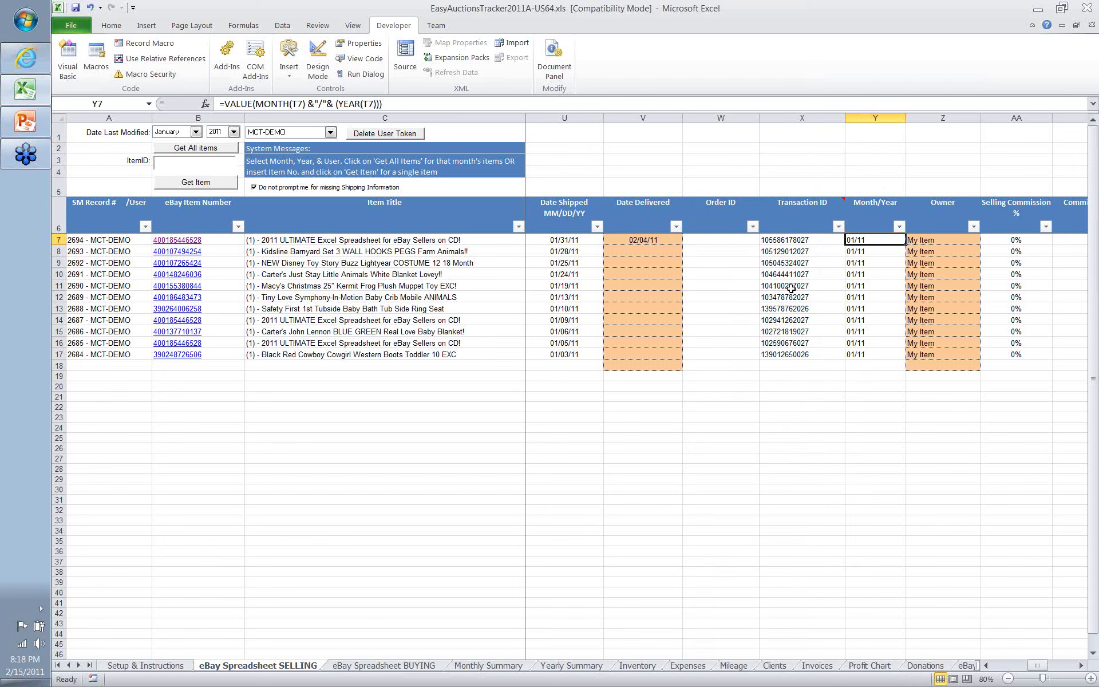
- Review the Owner, commission and Net Profit Invoice columns, and look through the Auction Type entries from row 7 to row 12
{"action": "left_click", "coordinate": [1079, 664]}
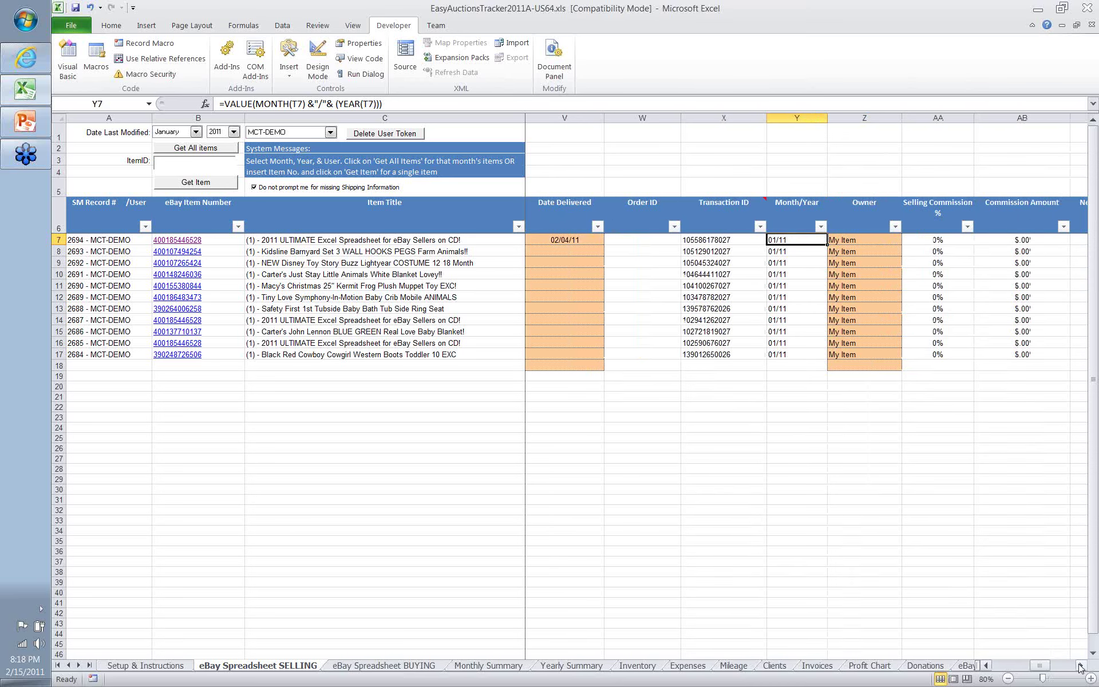
{"action": "left_click", "coordinate": [1079, 666]}
{"action": "left_click", "coordinate": [1080, 665]}
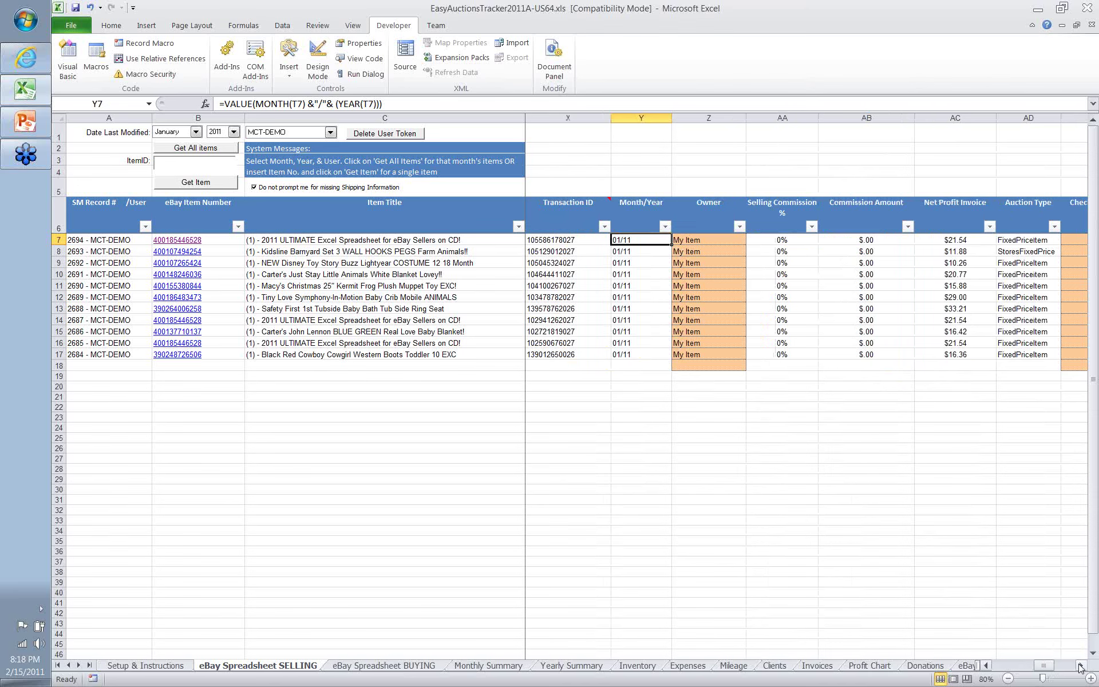
{"action": "left_click", "coordinate": [1080, 665]}
{"action": "left_click", "coordinate": [1080, 665]}
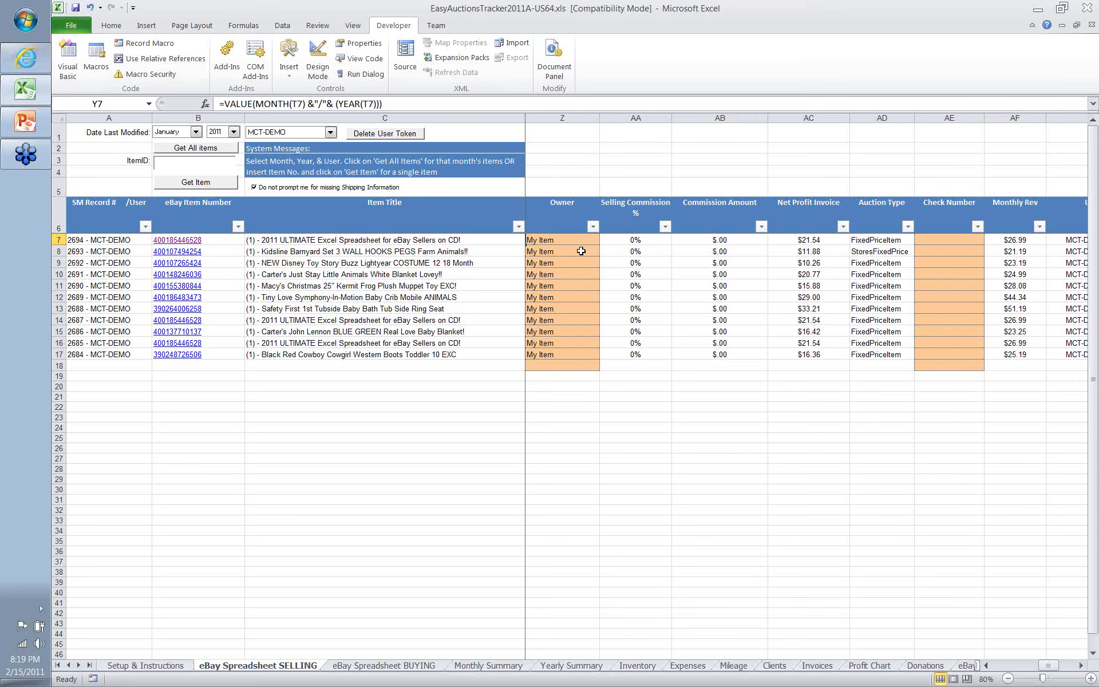
{"action": "left_click", "coordinate": [879, 241]}
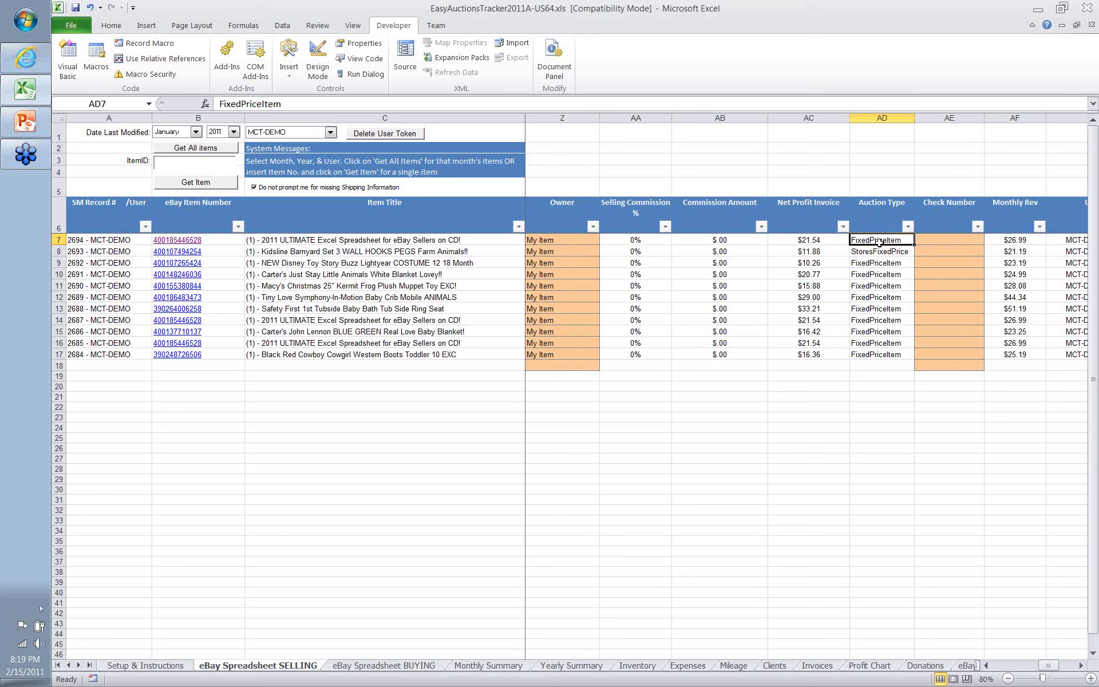
{"action": "key", "text": "Down"}
{"action": "key", "text": "Down"}
{"action": "key", "text": "Down"}
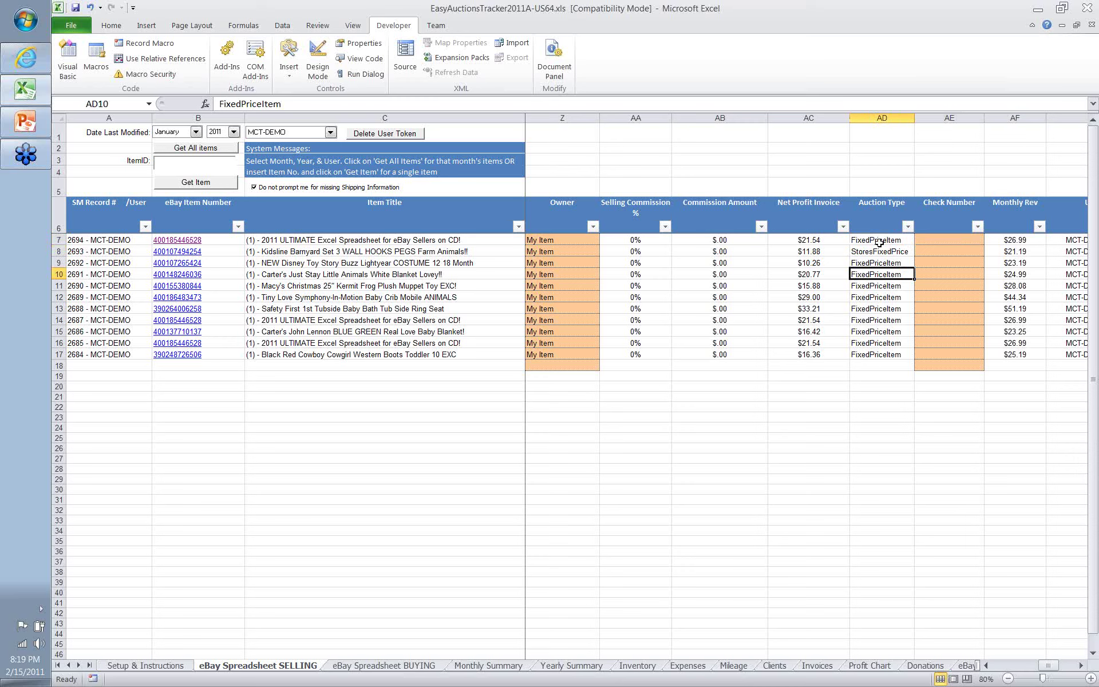
{"action": "key", "text": "Down"}
{"action": "key", "text": "Down"}
- Review the Check Number, Monthly Rev formula and User cells in row 12
{"action": "key", "text": "Right"}
{"action": "key", "text": "Right"}
{"action": "key", "text": "Left"}
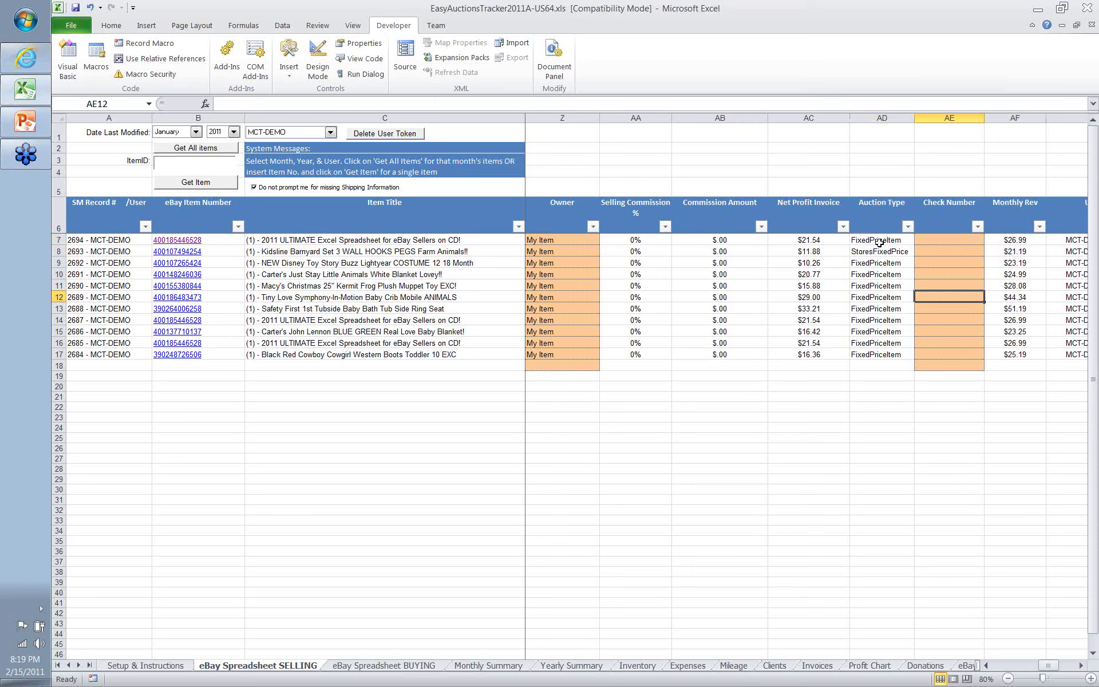
{"action": "key", "text": "Right"}
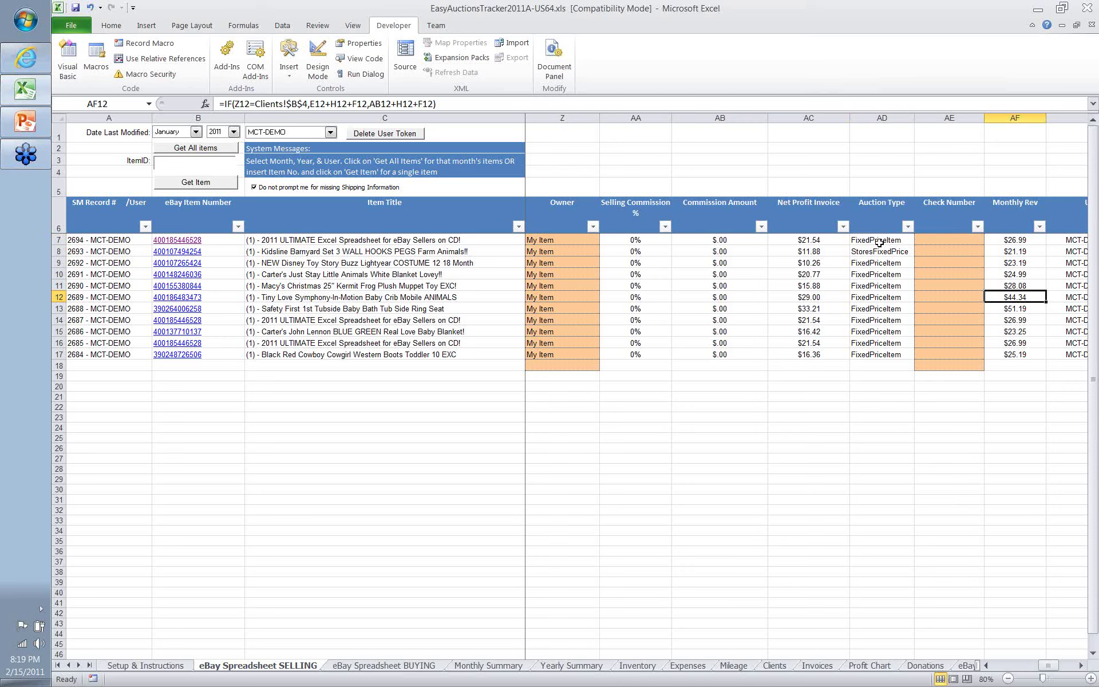
{"action": "key", "text": "Right"}
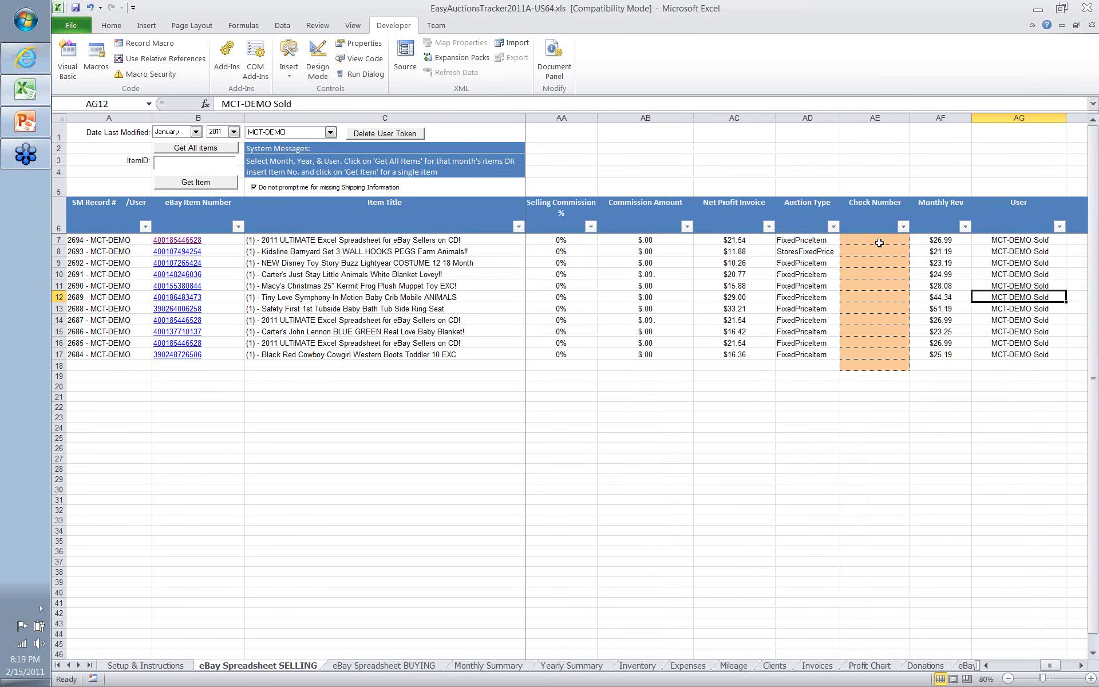
- Review the Charity, Donation %, Donation Amount, Sales Tax Collected and Buyers State / Province cells in row 12
{"action": "key", "text": "Right"}
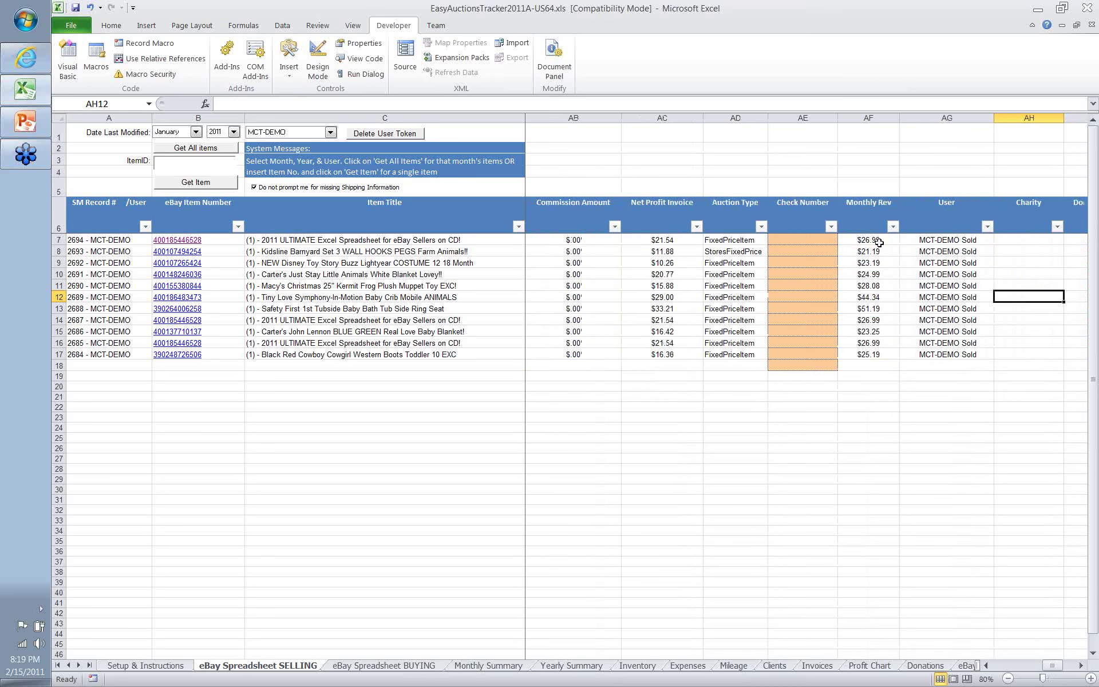
{"action": "scroll", "coordinate": [879, 242], "scroll_direction": "right", "scroll_amount": 1}
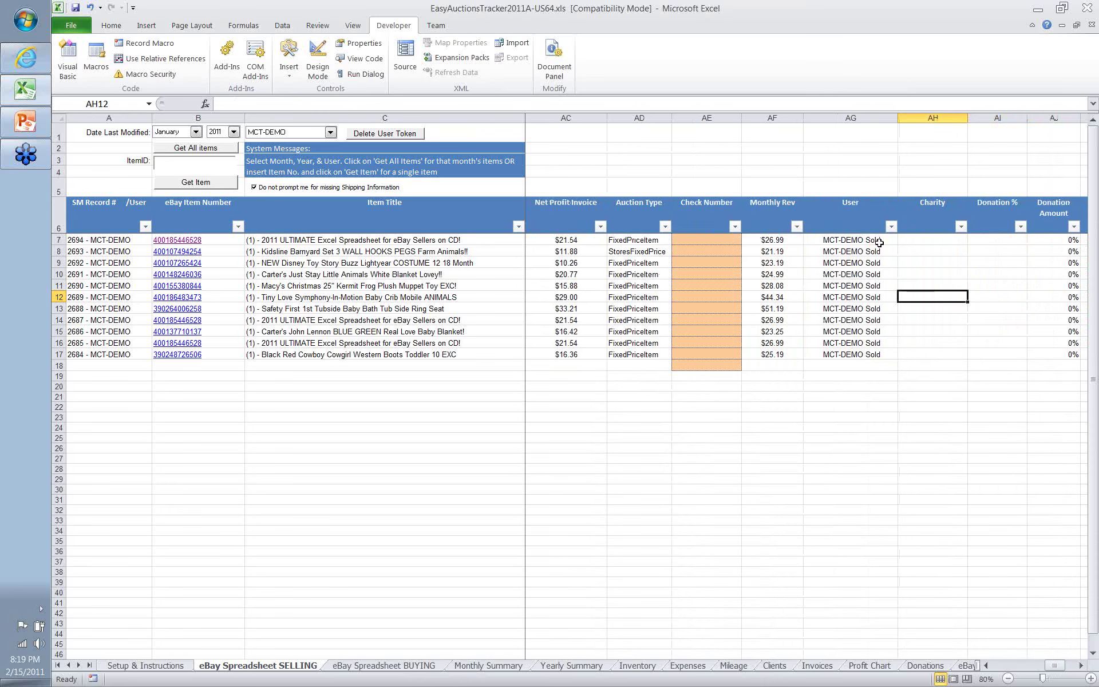
{"action": "key", "text": "Right"}
{"action": "key", "text": "Right"}
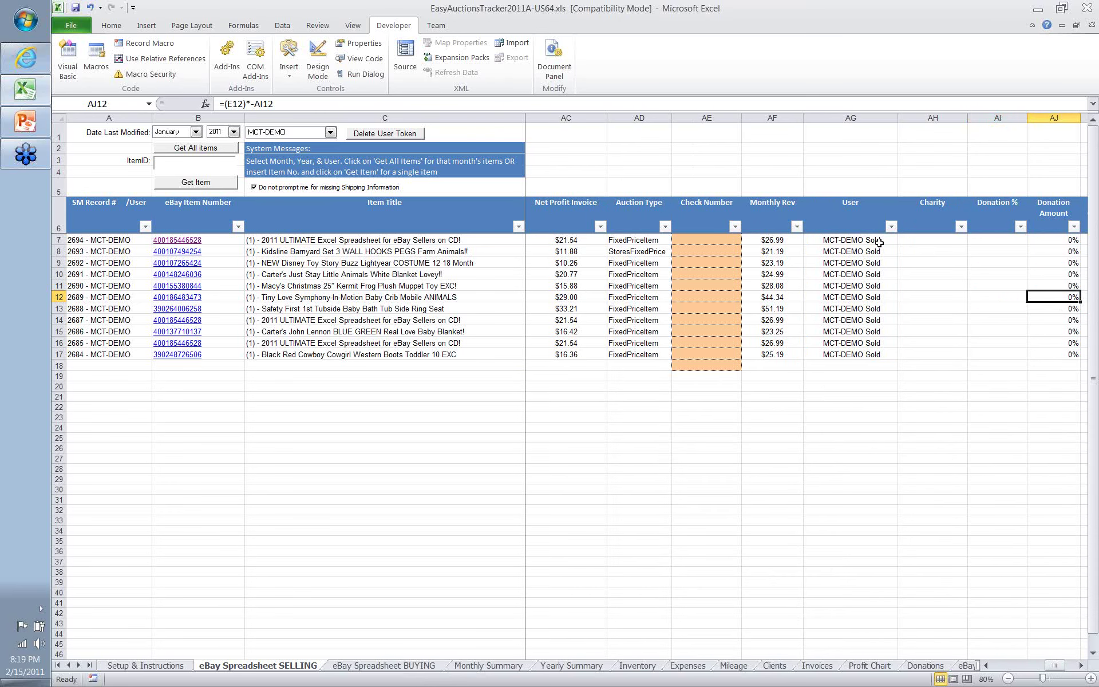
{"action": "key", "text": "Right"}
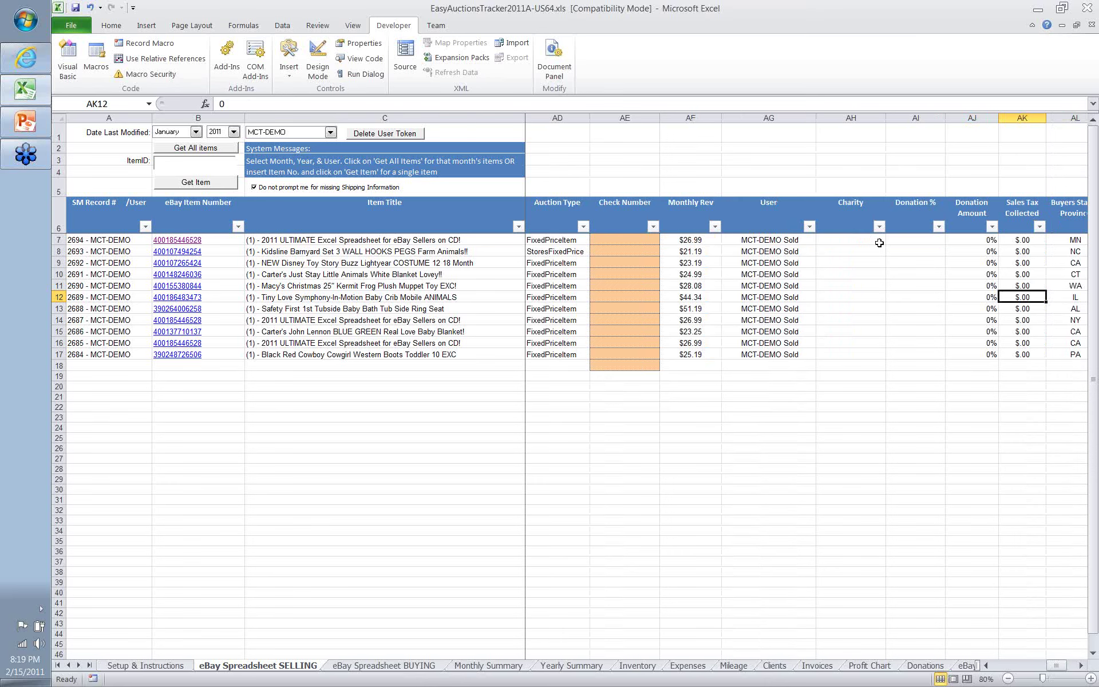
{"action": "key", "text": "Right"}
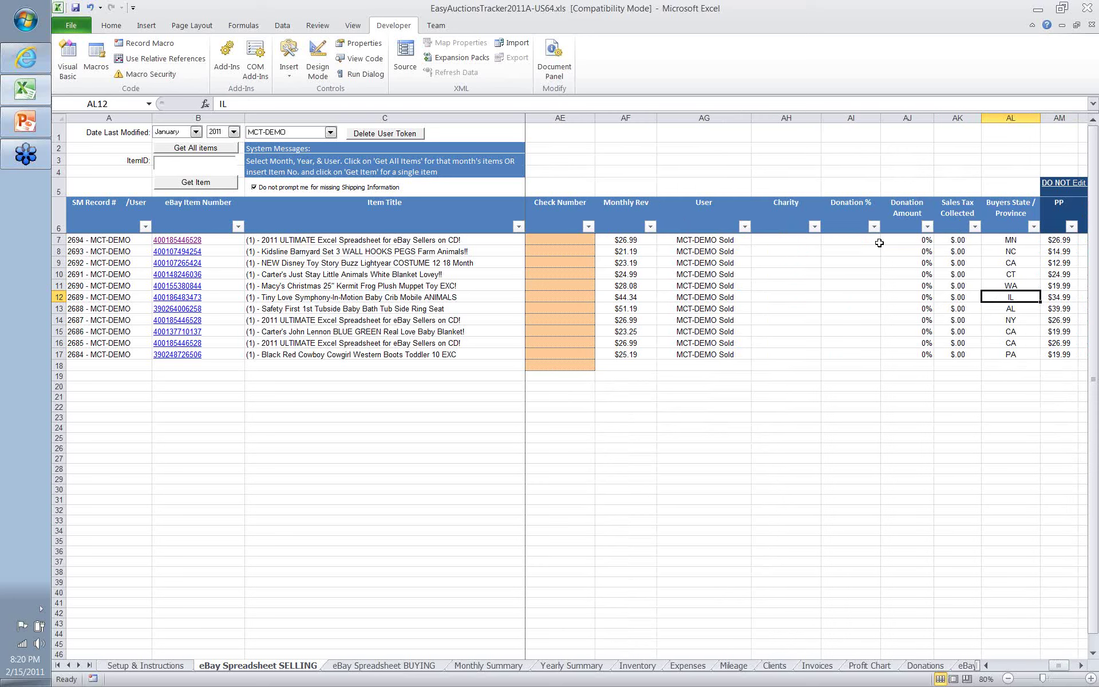
- Inspect the calculated fields under the DO NOT Edit these Fields heading, in row 12 and in row 7 up to FVF
{"action": "key", "text": "Right"}
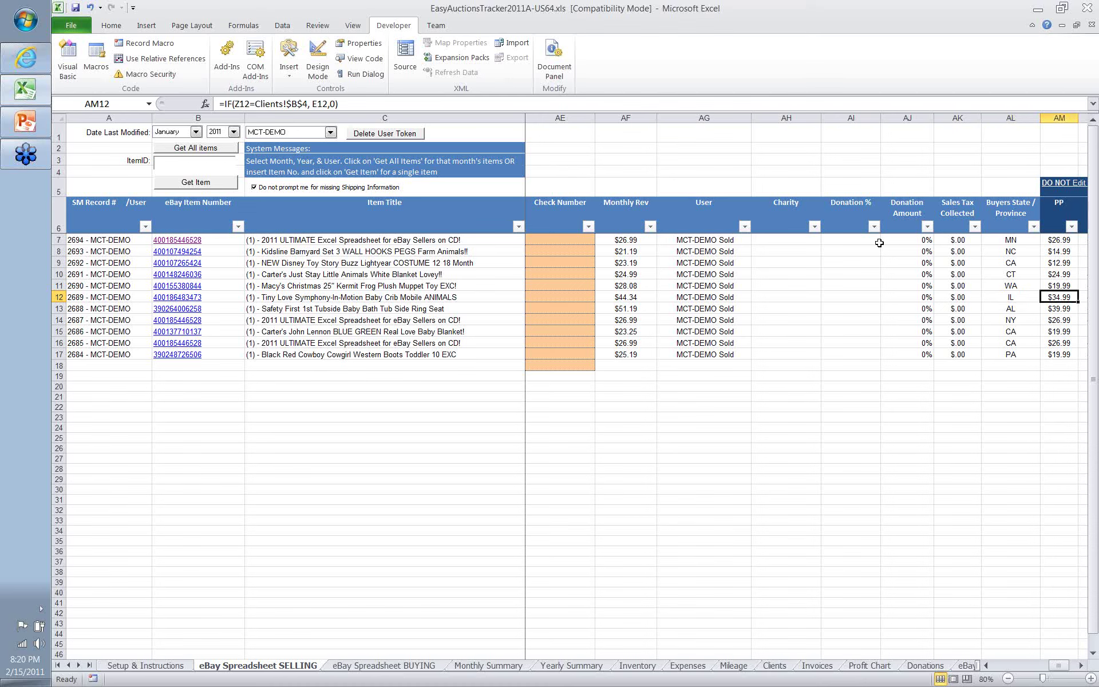
{"action": "key", "text": "Right"}
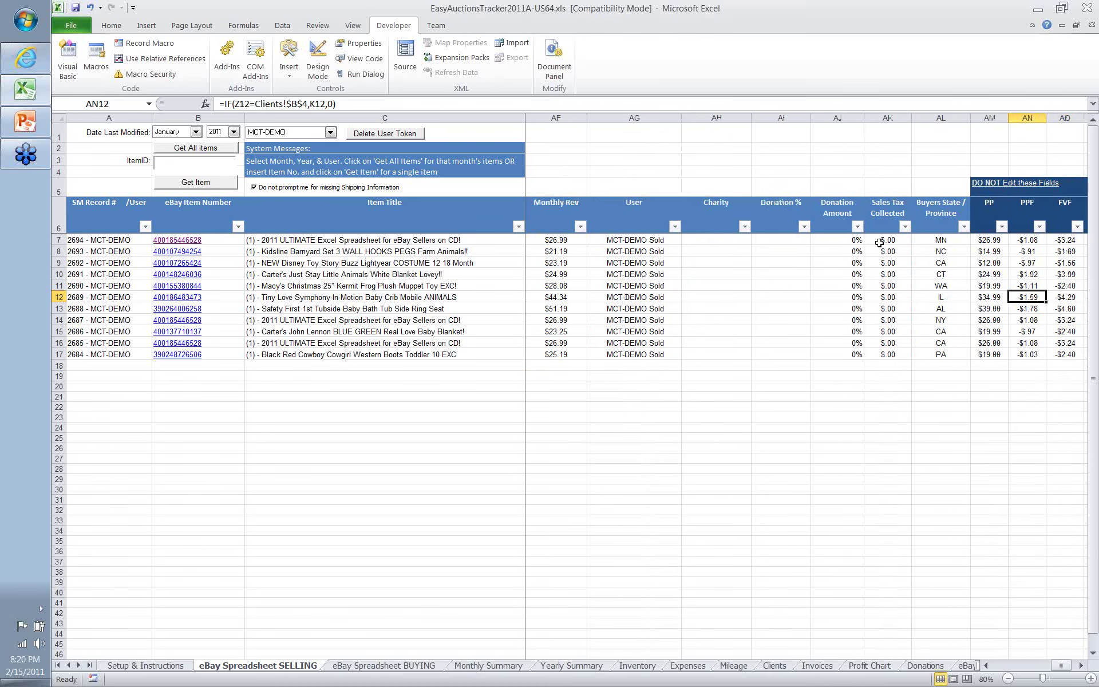
{"action": "key", "text": "Right"}
{"action": "key", "text": "Right"}
{"action": "key", "text": "Right"}
{"action": "key", "text": "Left"}
{"action": "key", "text": "Left"}
{"action": "key", "text": "Left"}
{"action": "key", "text": "Left"}
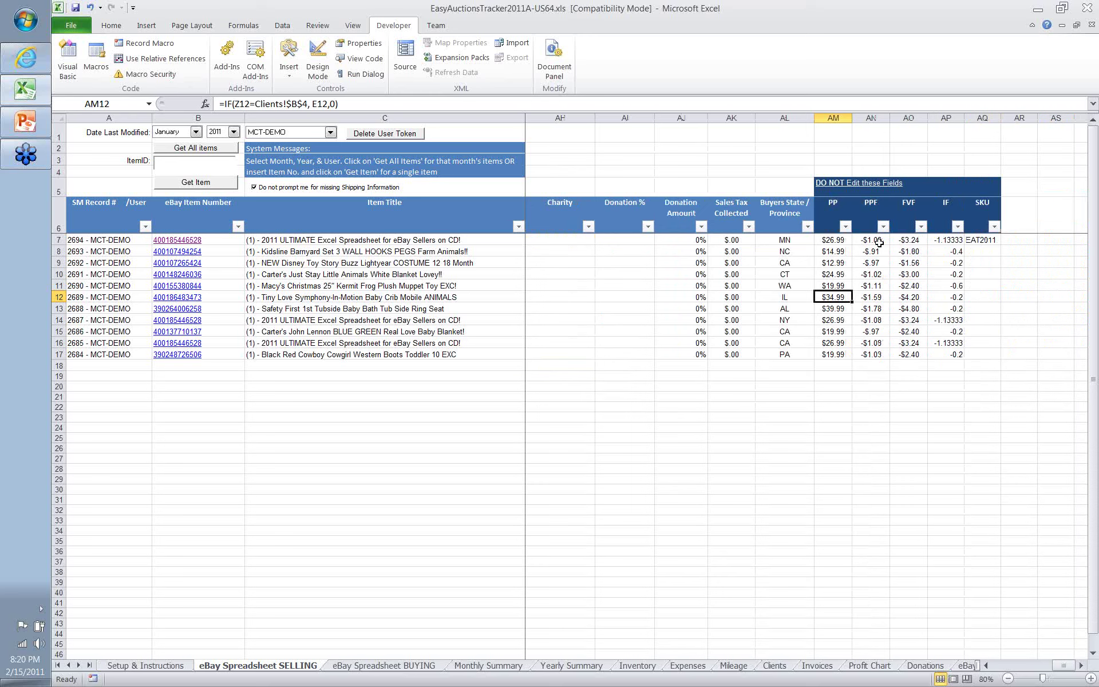
{"action": "key", "text": "Up"}
{"action": "key", "text": "Right"}
{"action": "key", "text": "Right"}
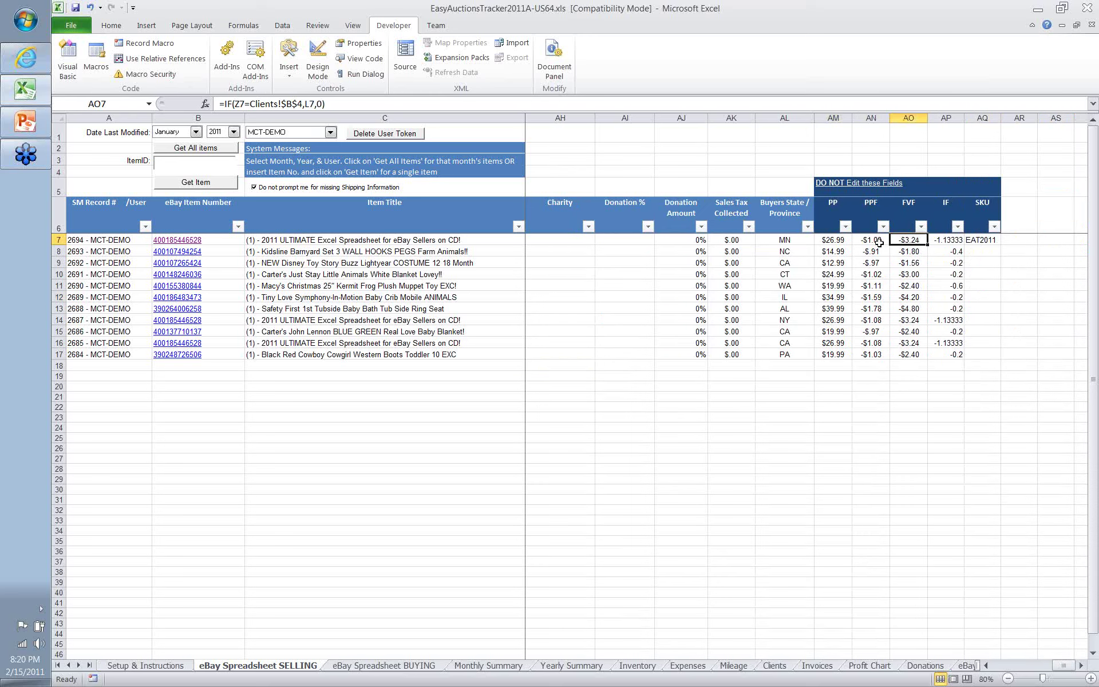
- Inspect the IF and SKU cells in row 7 and the PP formulas down to row 11, and return to the My Cost column
{"action": "key", "text": "Right"}
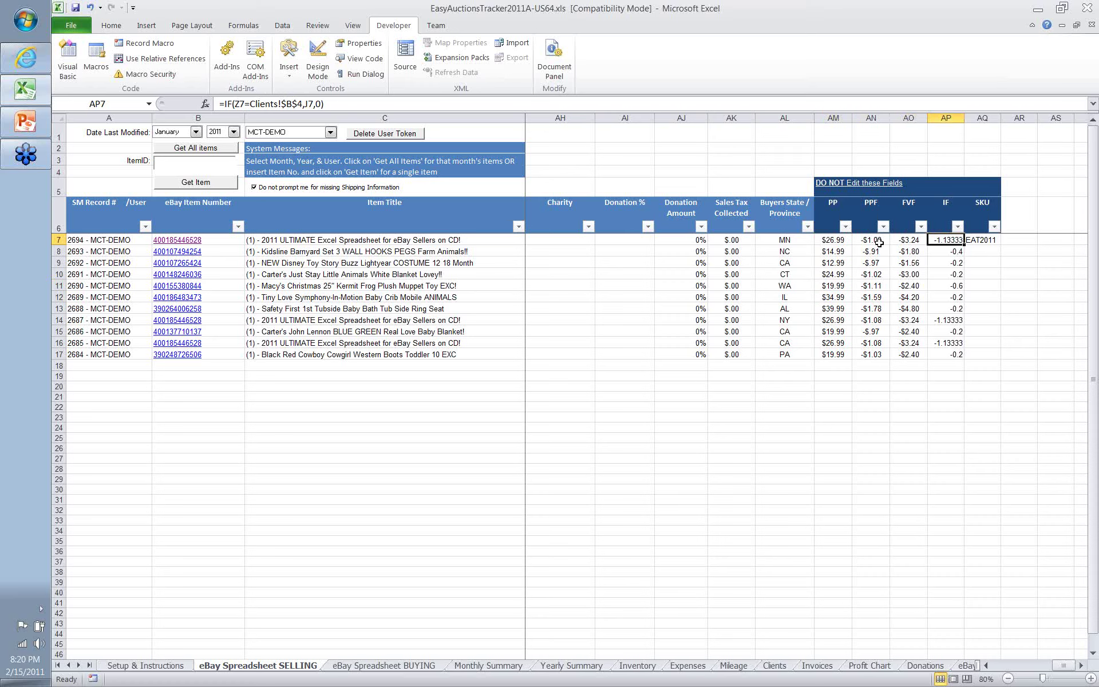
{"action": "key", "text": "Right"}
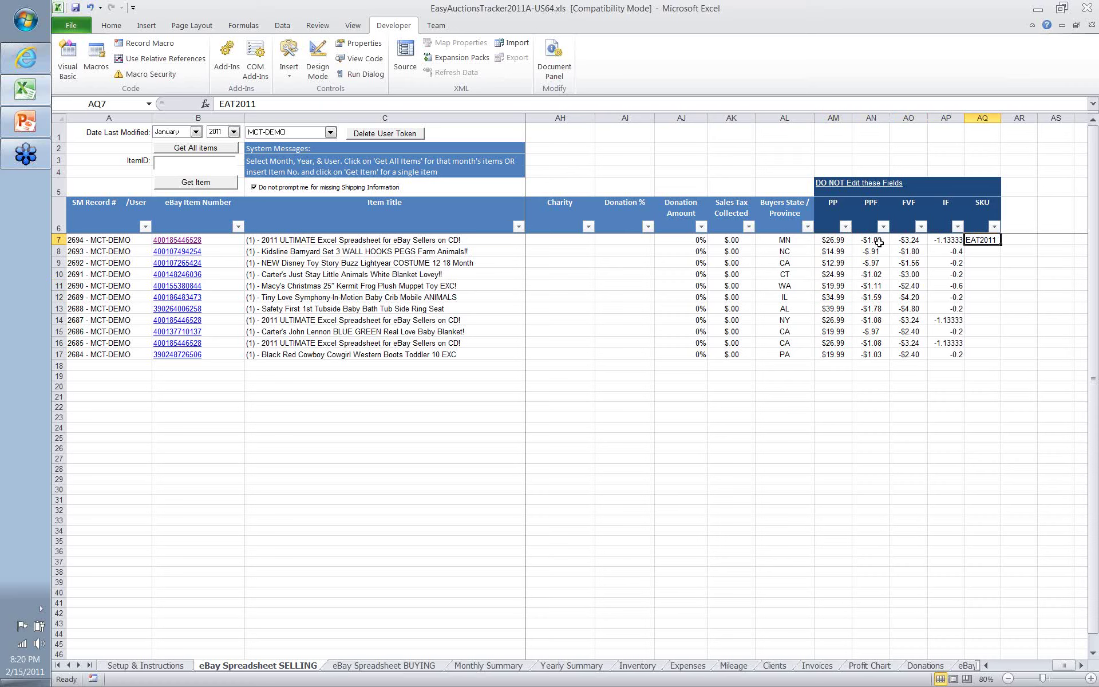
{"action": "key", "text": "Left"}
{"action": "key", "text": "Left"}
{"action": "key", "text": "Left"}
{"action": "key", "text": "Left"}
{"action": "key", "text": "Down"}
{"action": "key", "text": "Down"}
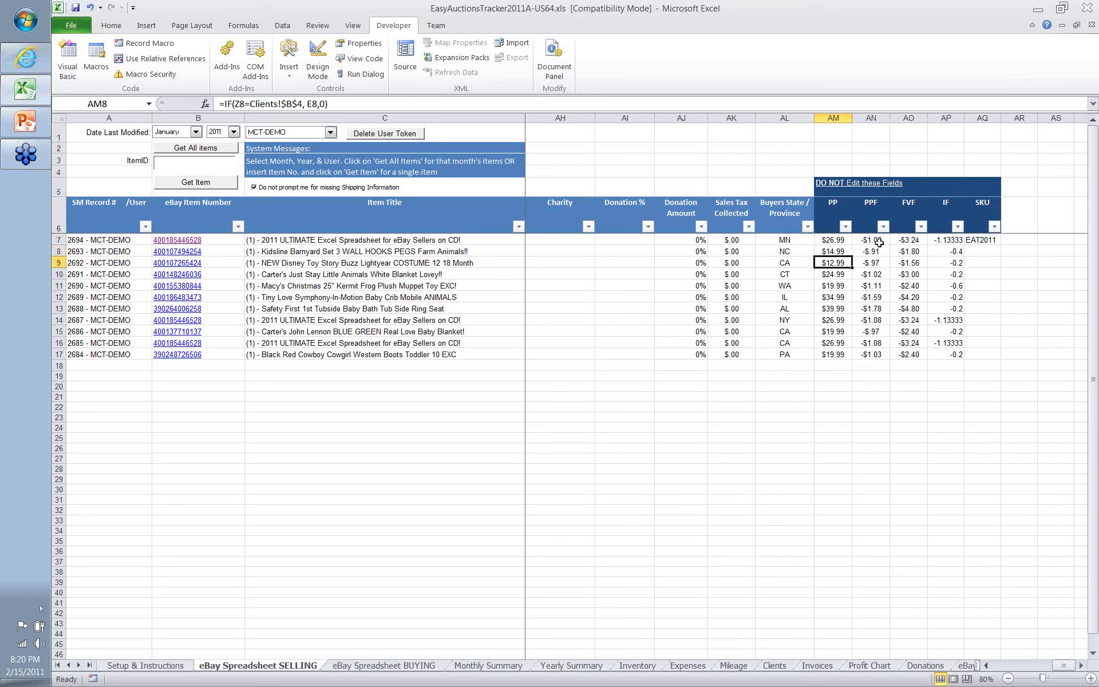
{"action": "key", "text": "Down"}
{"action": "key", "text": "Down"}
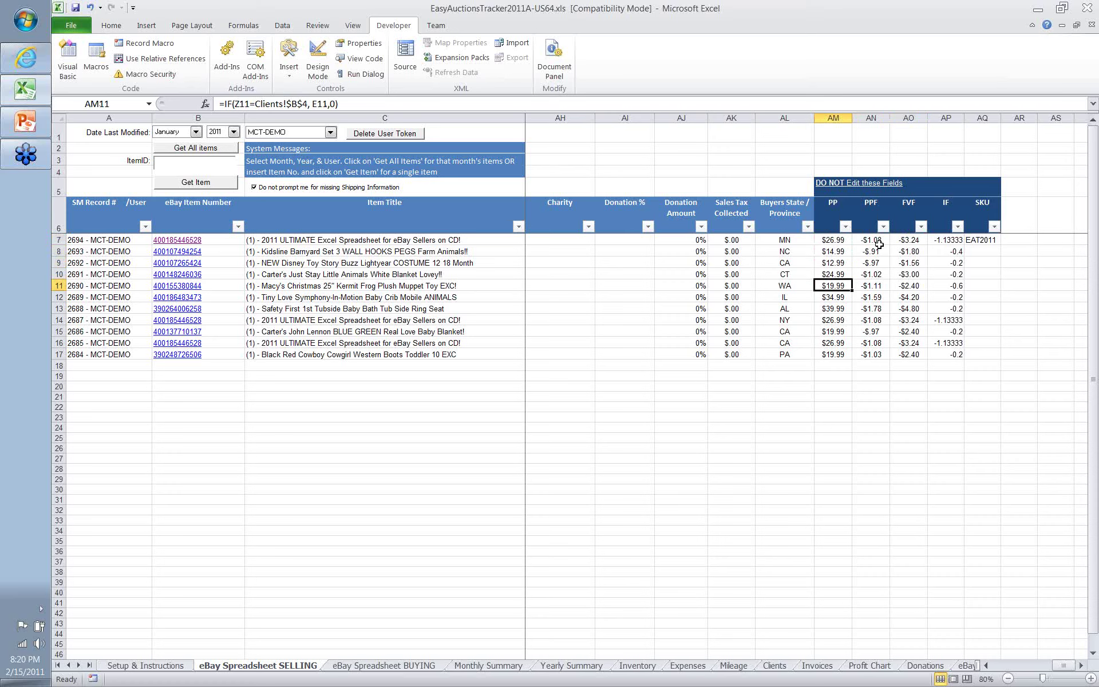
{"action": "left_click_drag", "start_coordinate": [1065, 665], "coordinate": [1065, 665]}
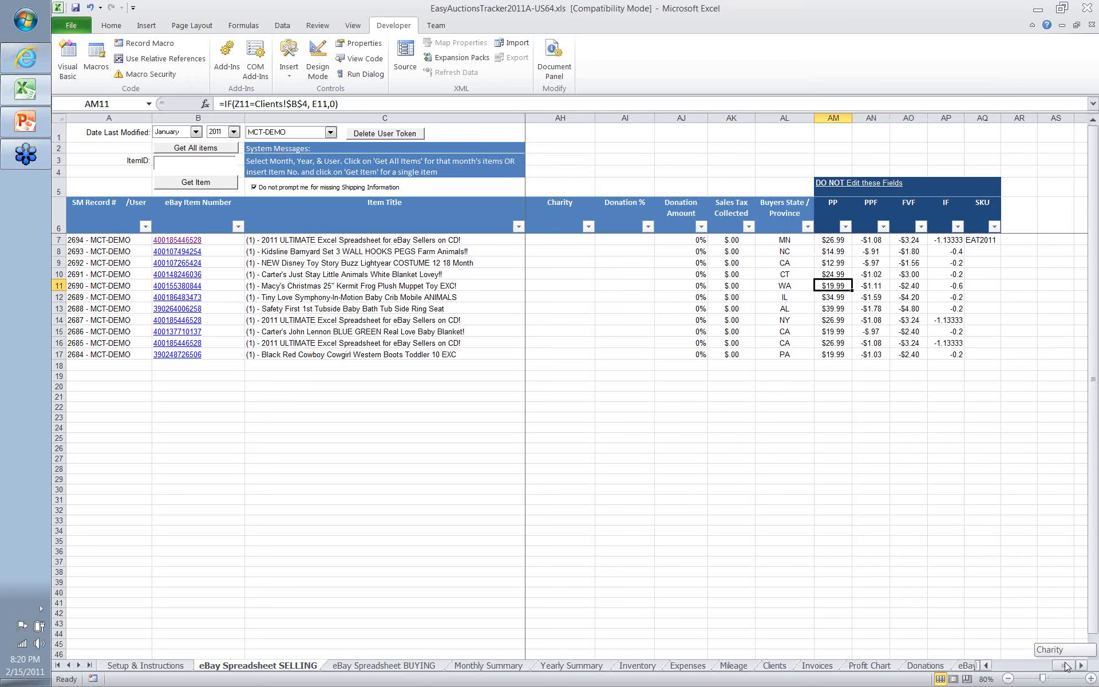
{"action": "left_click_drag", "start_coordinate": [1066, 665], "coordinate": [1065, 666]}
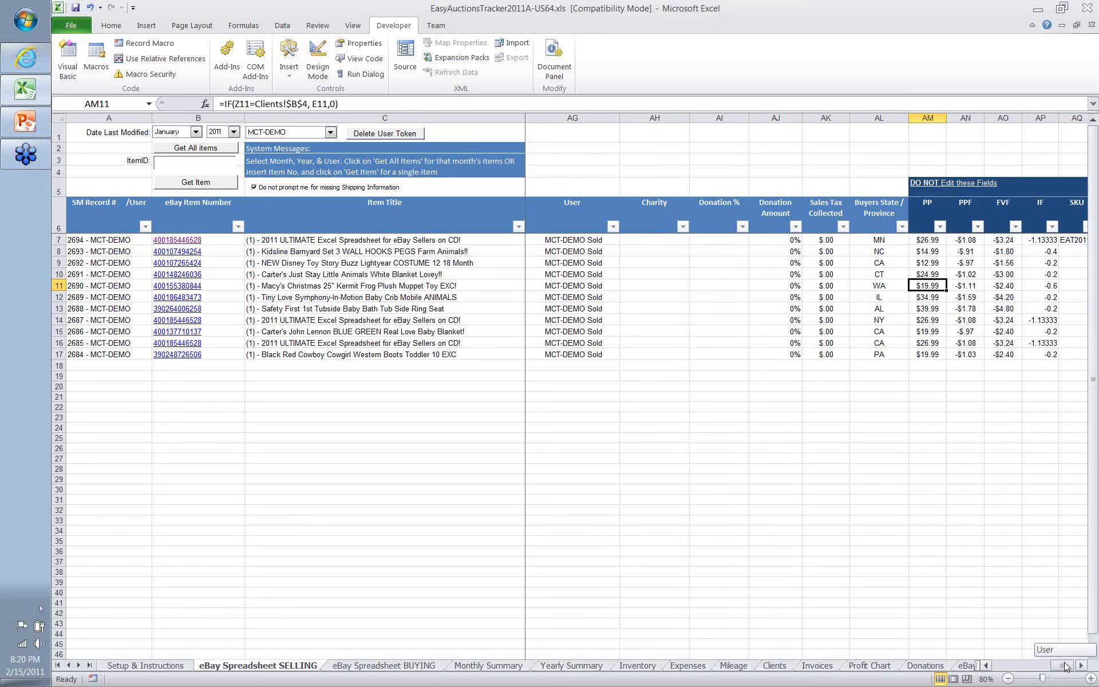
{"action": "left_click_drag", "start_coordinate": [1064, 665], "coordinate": [1002, 666]}
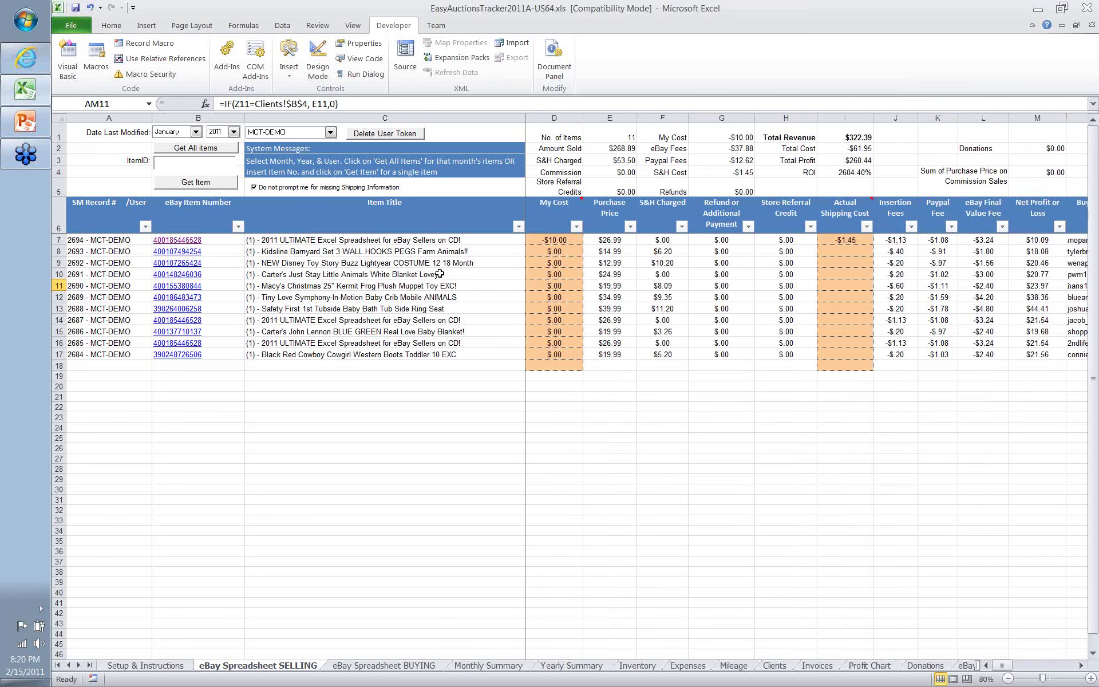
- In the eBay Spreadsheet BUYING sheet, choose user JQ-Demo and import all of that user's purchases
{"action": "left_click", "coordinate": [367, 666]}
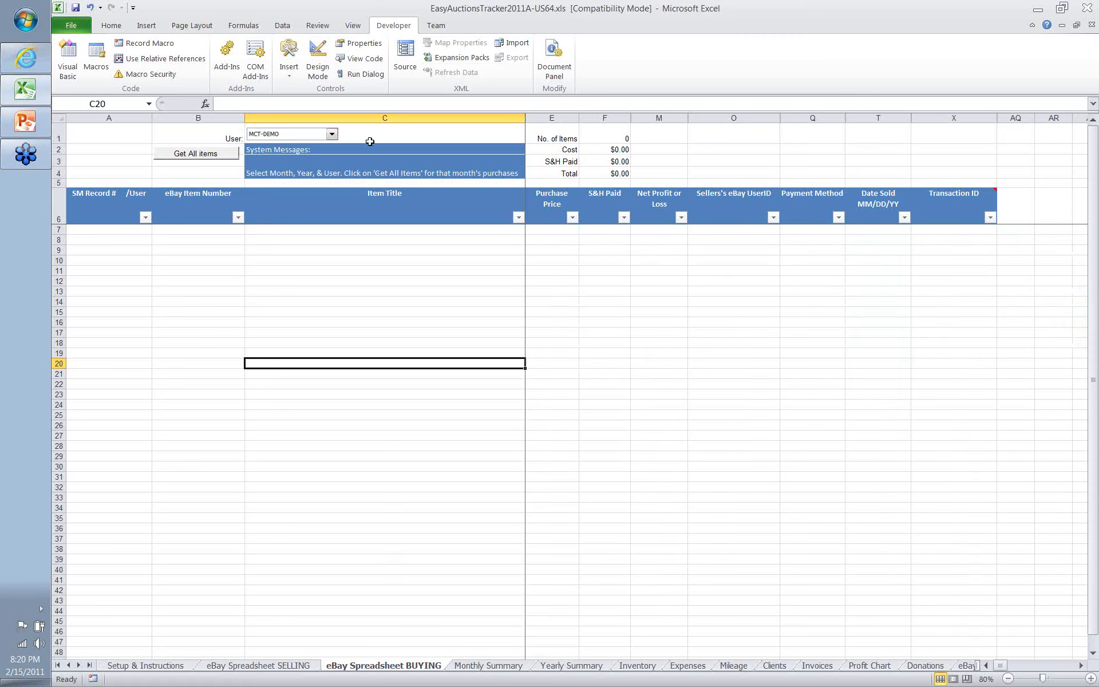
{"action": "left_click", "coordinate": [332, 134]}
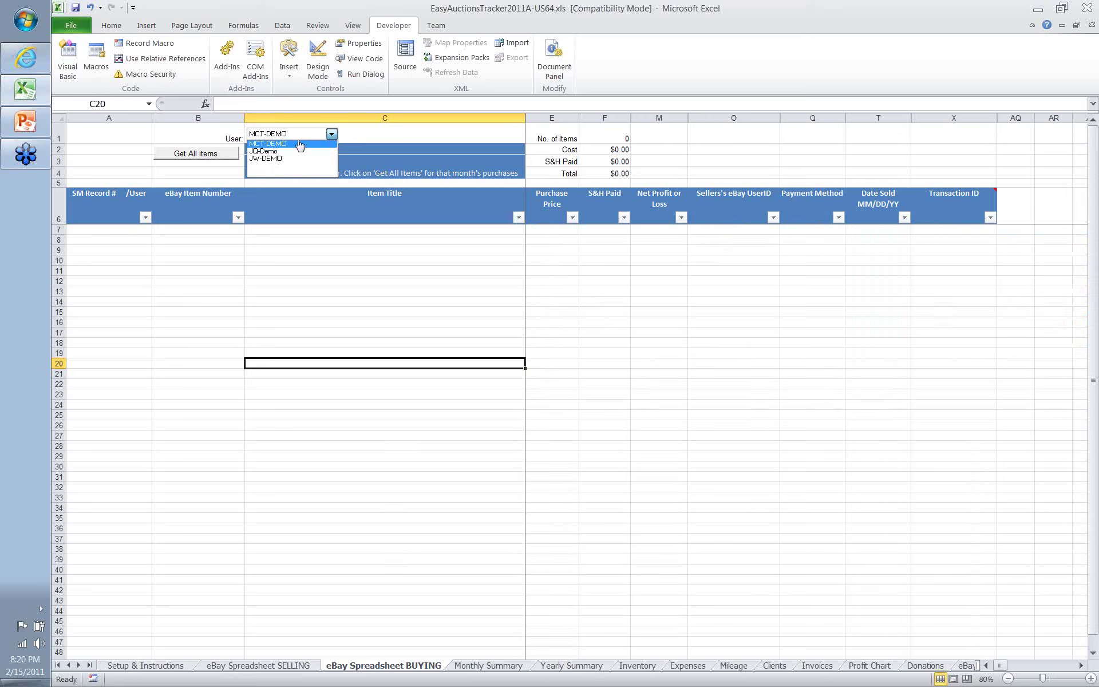
{"action": "left_click", "coordinate": [275, 152]}
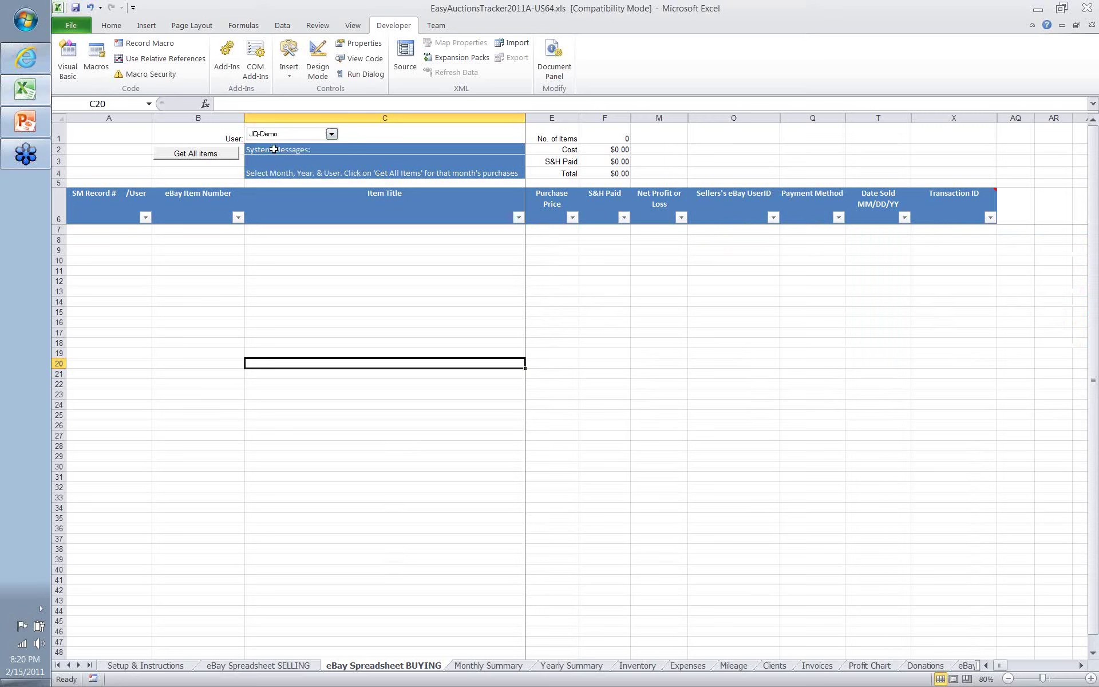
{"action": "left_click", "coordinate": [186, 155]}
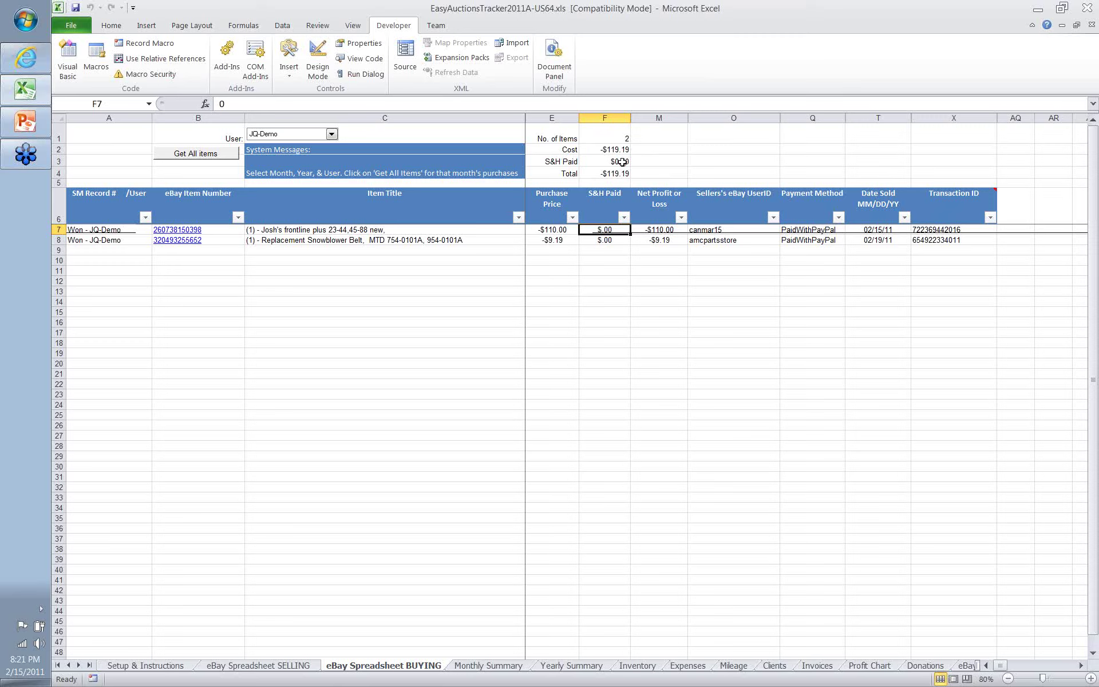
- Review the sales summary labels in column D of the eBay Spreadsheet SELLING sheet, from No. of Items down to Store Referral Credits
{"action": "left_click", "coordinate": [258, 666]}
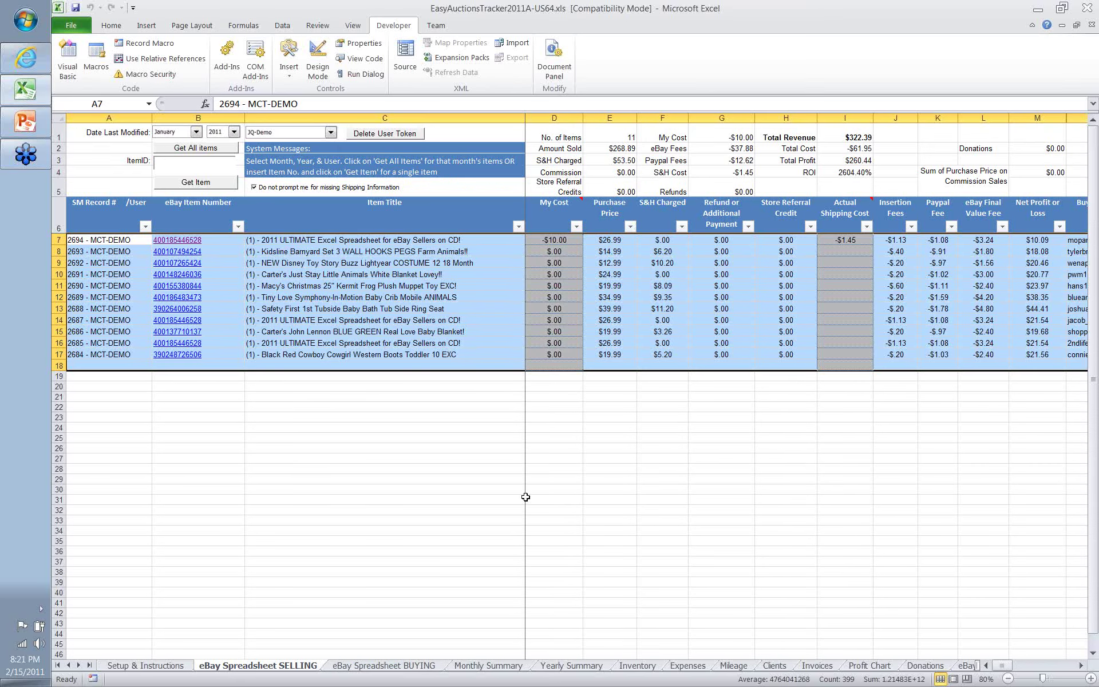
{"action": "left_click", "coordinate": [530, 134]}
{"action": "key", "text": "Down"}
{"action": "key", "text": "Down"}
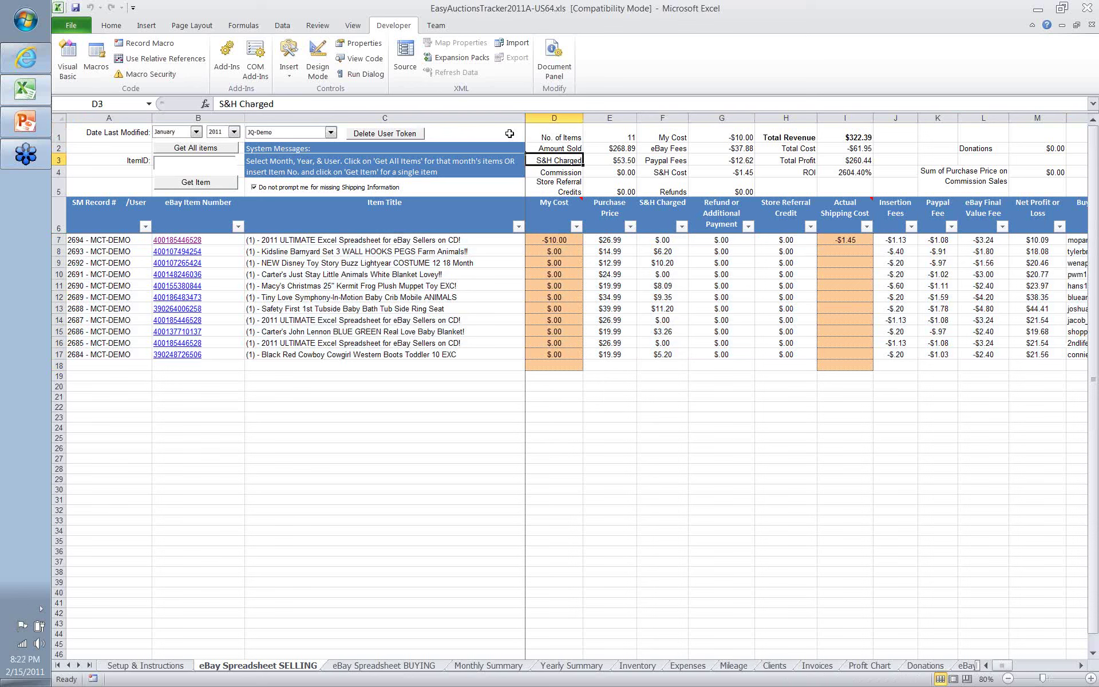
{"action": "key", "text": "Down"}
{"action": "key", "text": "Down"}
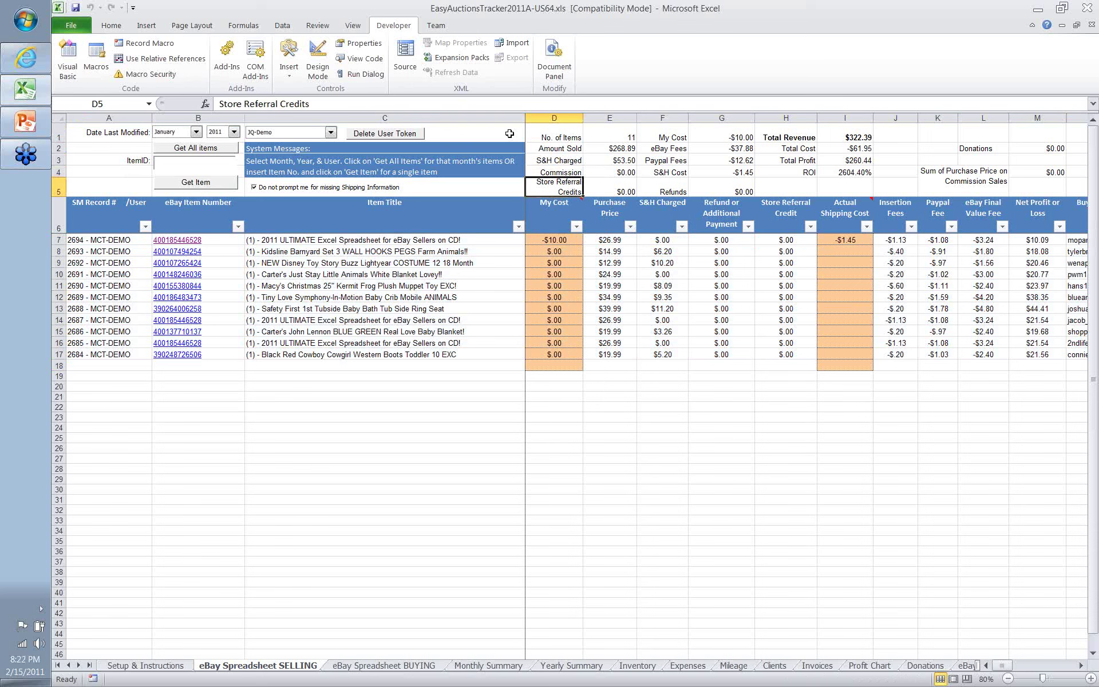
- Review the cost summary labels in column F, from My Cost through eBay Fees, Paypal Fees and S&H Cost to Refunds
{"action": "key", "text": "Right"}
{"action": "key", "text": "Right"}
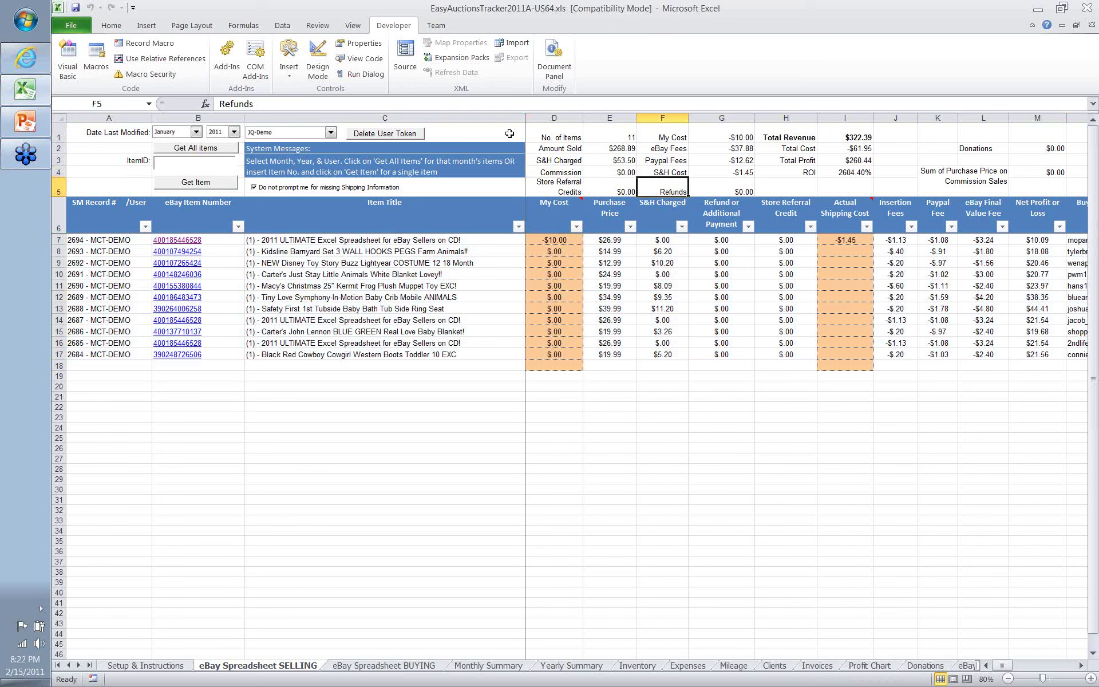
{"action": "key", "text": "Up"}
{"action": "key", "text": "Up"}
{"action": "key", "text": "Up"}
{"action": "key", "text": "Up"}
{"action": "key", "text": "Down"}
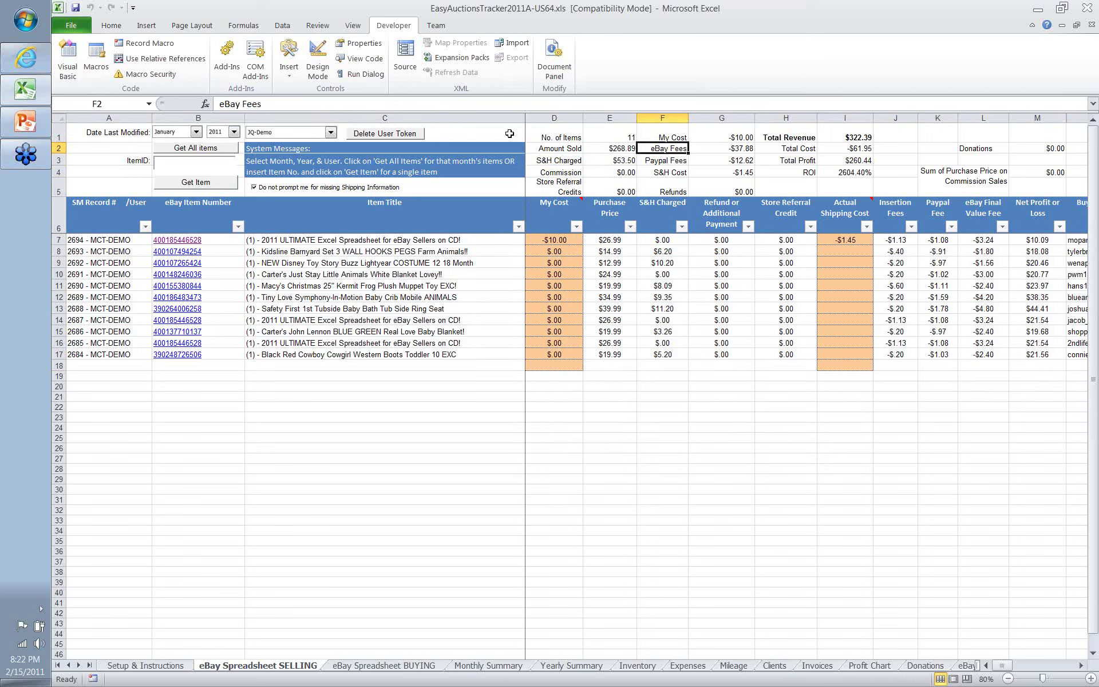
{"action": "key", "text": "Down"}
{"action": "key", "text": "Down"}
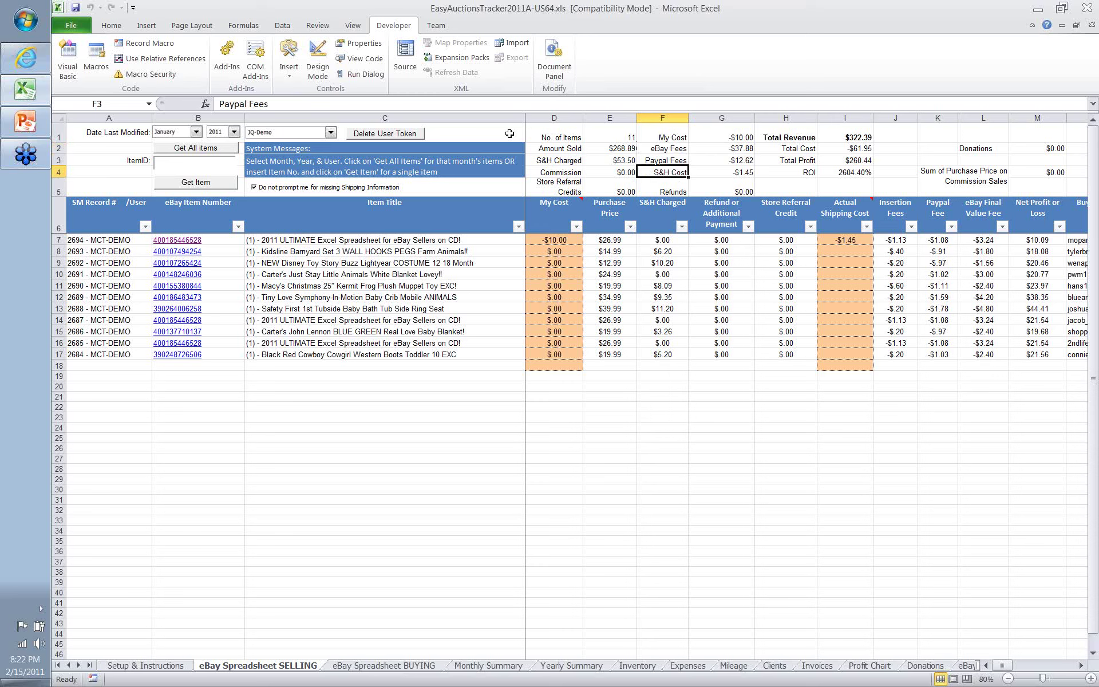
{"action": "key", "text": "Down"}
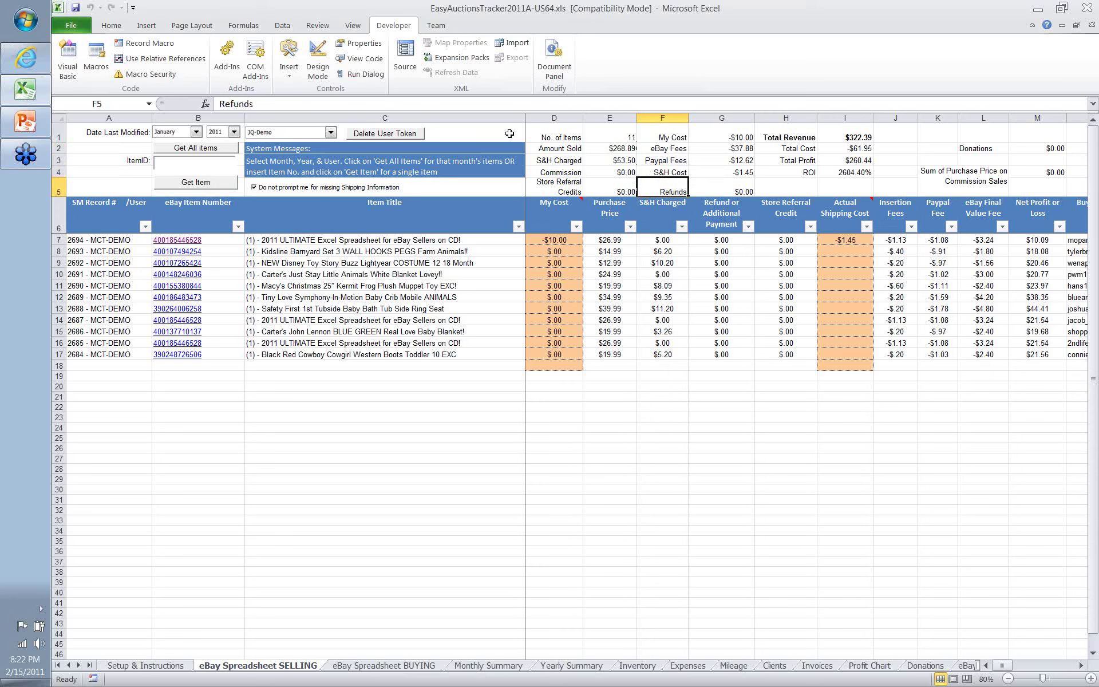
- Review the Total Revenue, Total Cost, Total Profit and ROI entries in the summary block
{"action": "left_click", "coordinate": [774, 131]}
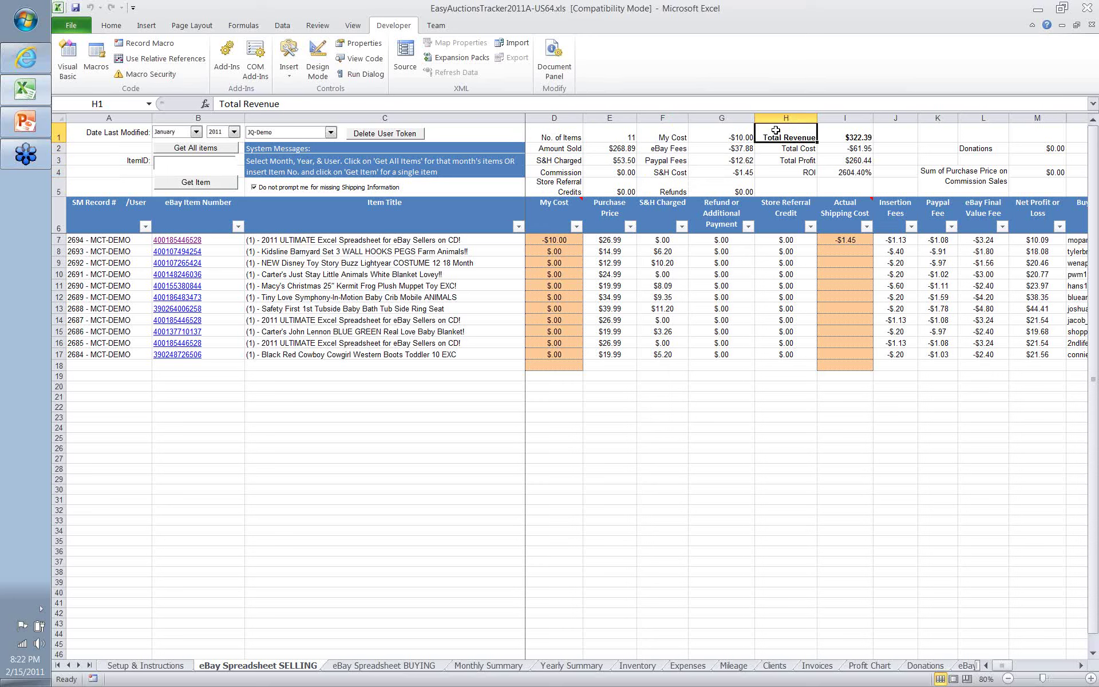
{"action": "key", "text": "Down"}
{"action": "key", "text": "Down"}
{"action": "key", "text": "Down"}
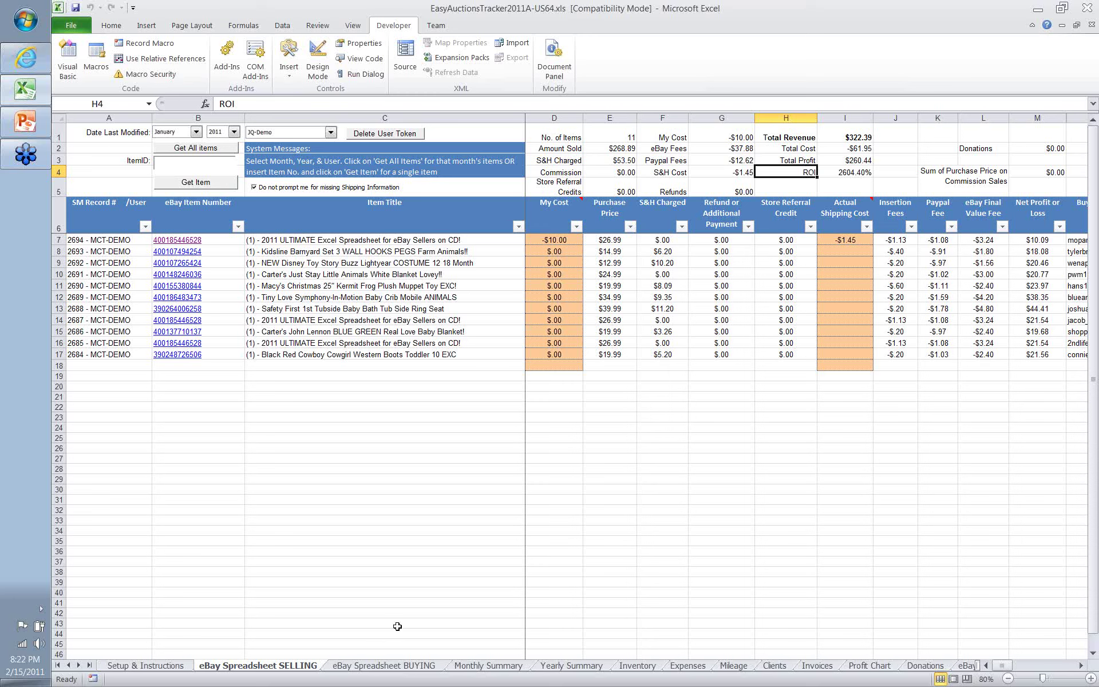
- In the Monthly Summary sheet, widen the User and Item Title columns to fit their entries
{"action": "left_click", "coordinate": [409, 665]}
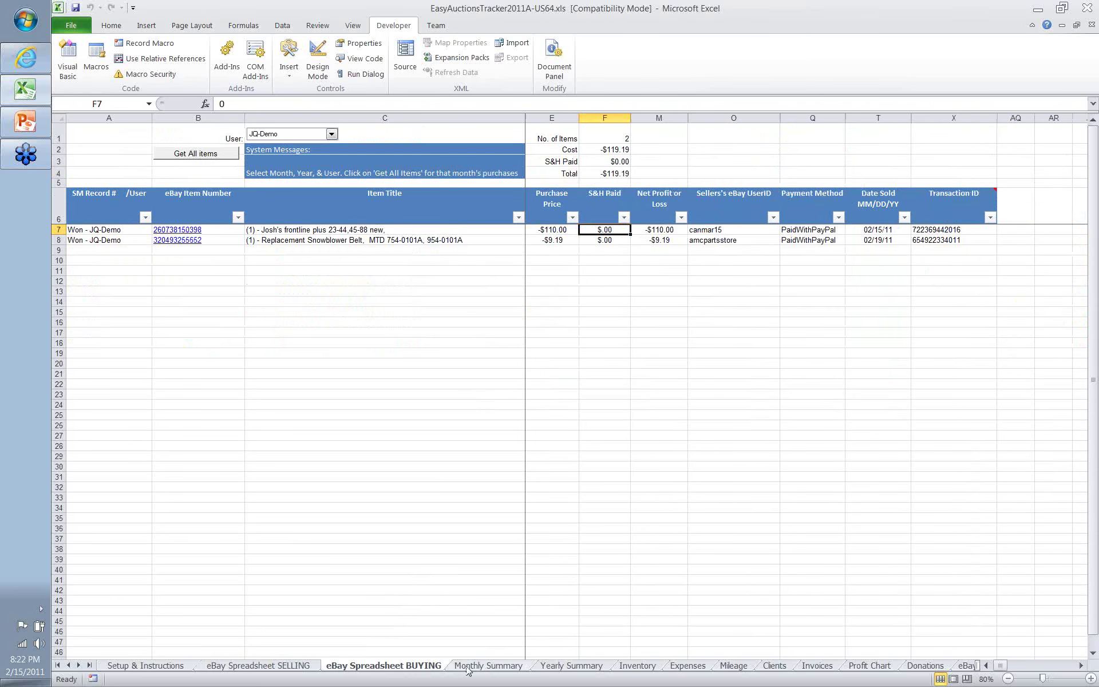
{"action": "left_click", "coordinate": [468, 671]}
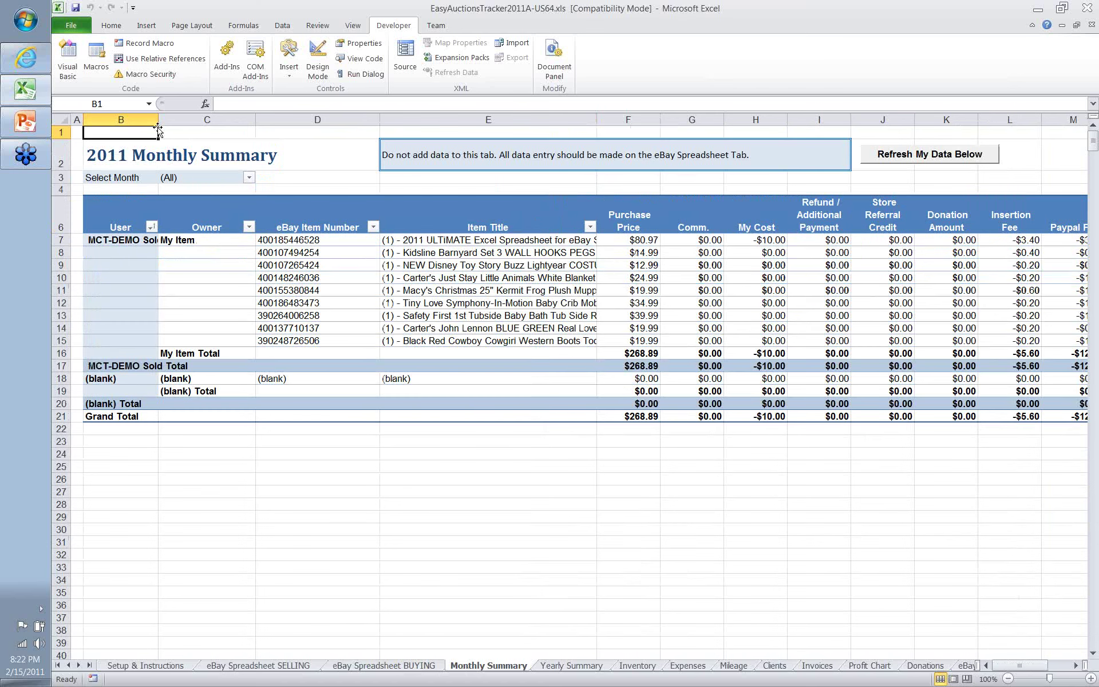
{"action": "left_click_drag", "start_coordinate": [158, 119], "coordinate": [170, 119]}
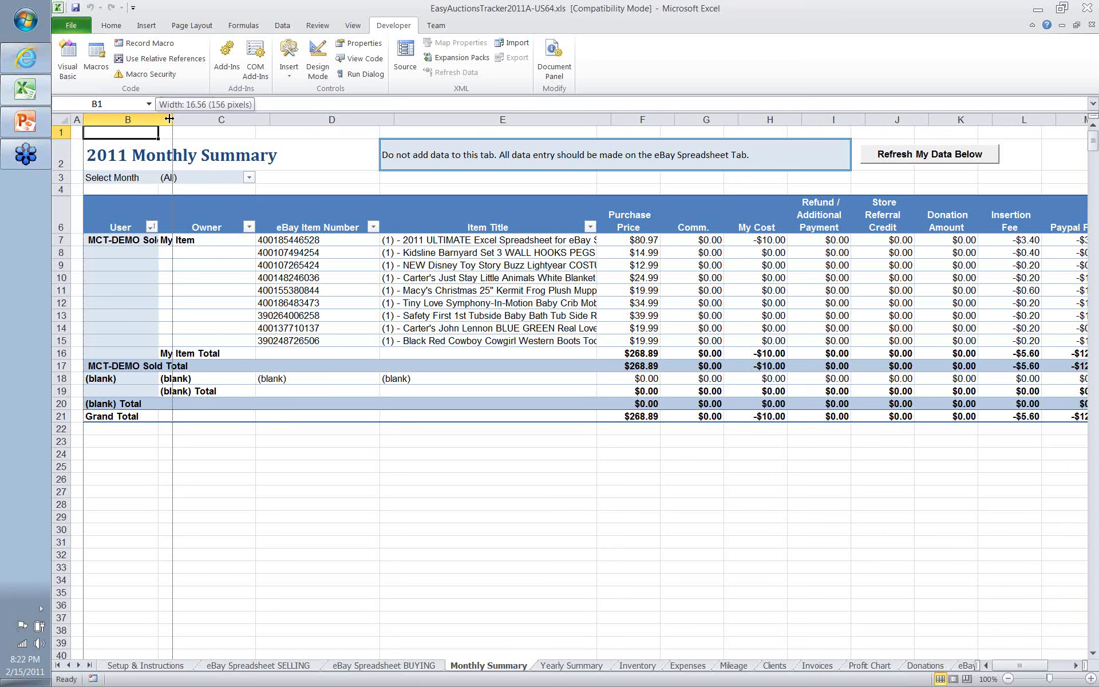
{"action": "left_click_drag", "start_coordinate": [169, 118], "coordinate": [170, 119]}
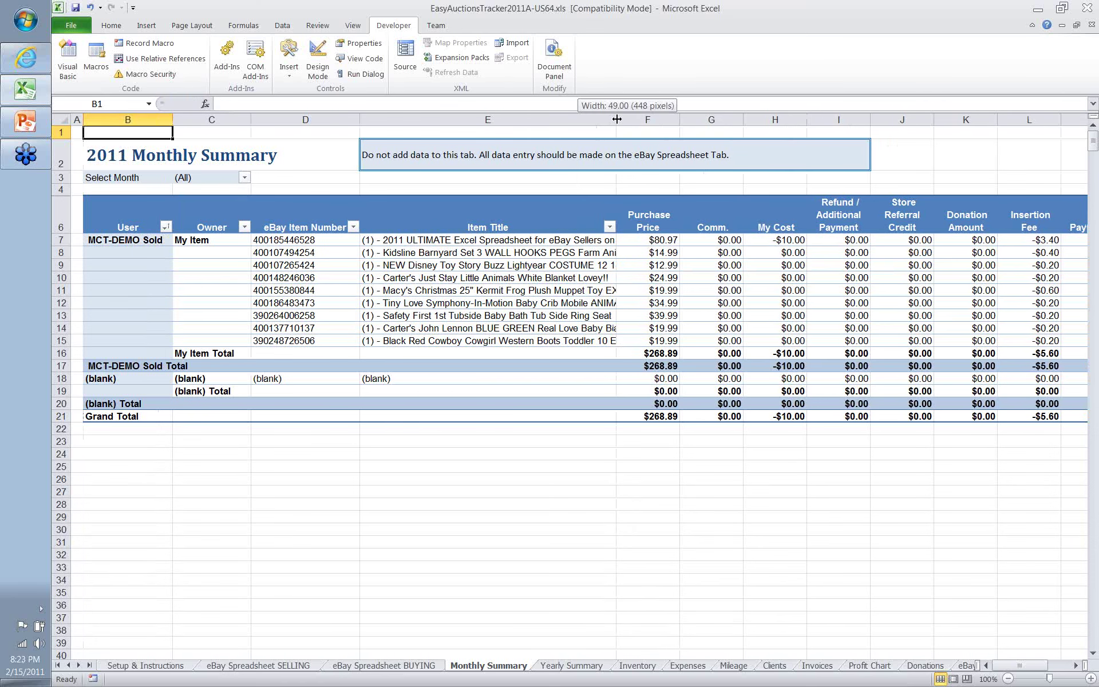
{"action": "left_click_drag", "start_coordinate": [617, 119], "coordinate": [650, 119]}
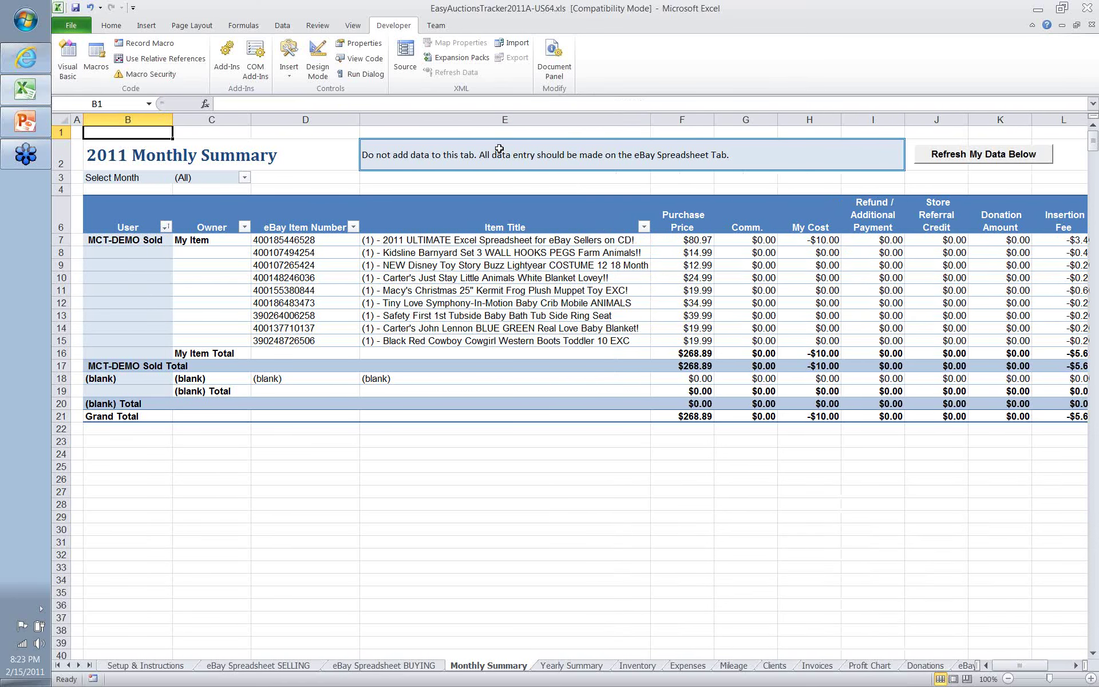
- Filter the Monthly Summary to the month 1/1/2011
{"action": "left_click", "coordinate": [244, 177]}
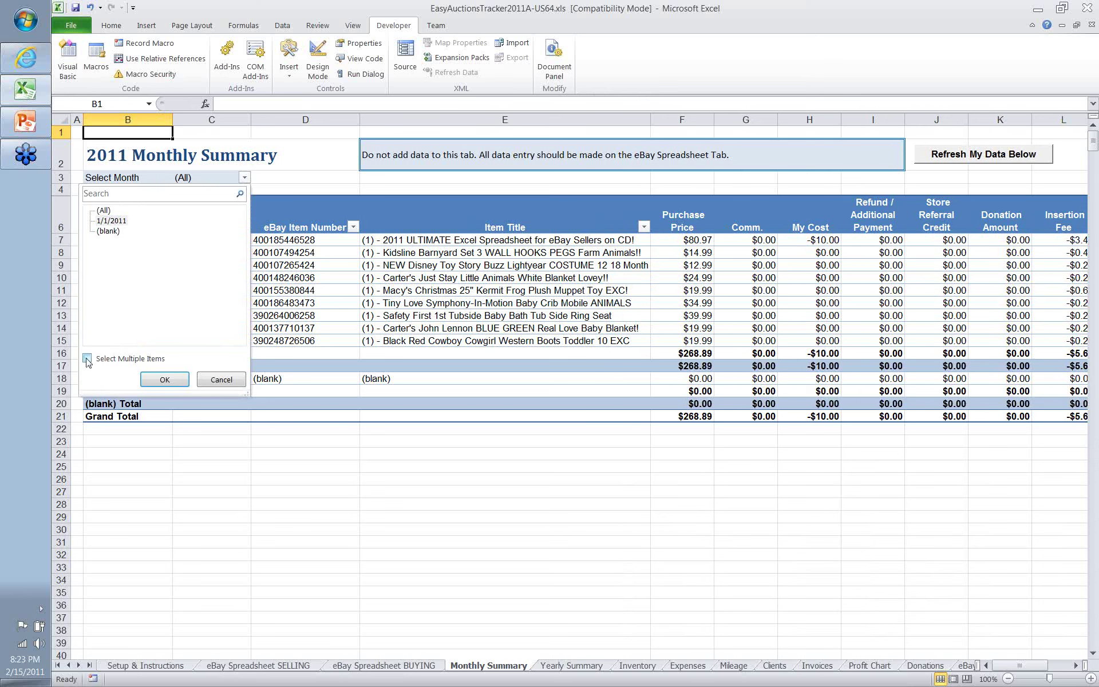
{"action": "left_click", "coordinate": [122, 222]}
{"action": "left_click", "coordinate": [165, 382]}
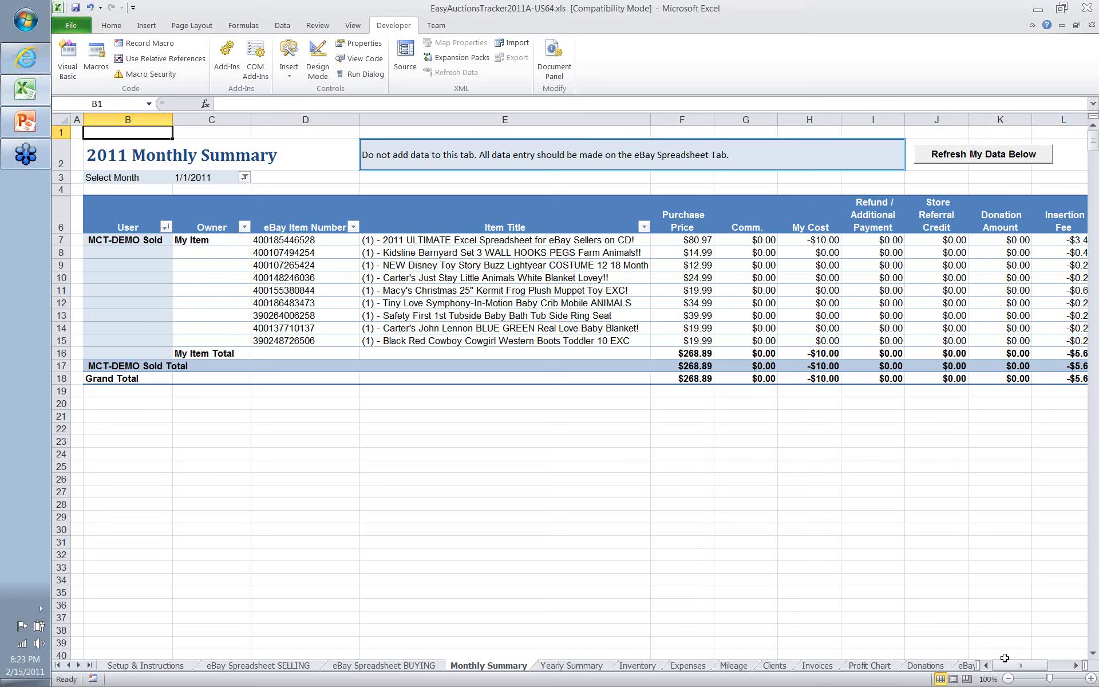
- Look through the Monthly Summary columns from Purchase Price to Sales Tax Collected, including the Kidsline Barnyard item in row 8
{"action": "left_click_drag", "start_coordinate": [1011, 667], "coordinate": [1012, 669]}
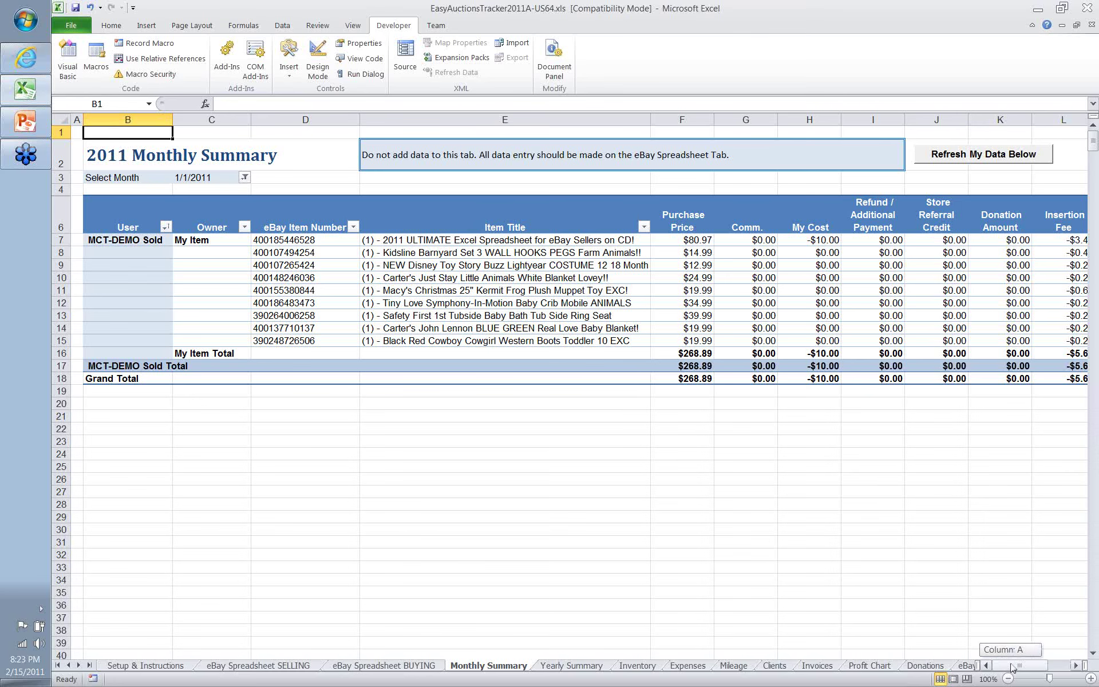
{"action": "left_click_drag", "start_coordinate": [1011, 668], "coordinate": [1015, 668]}
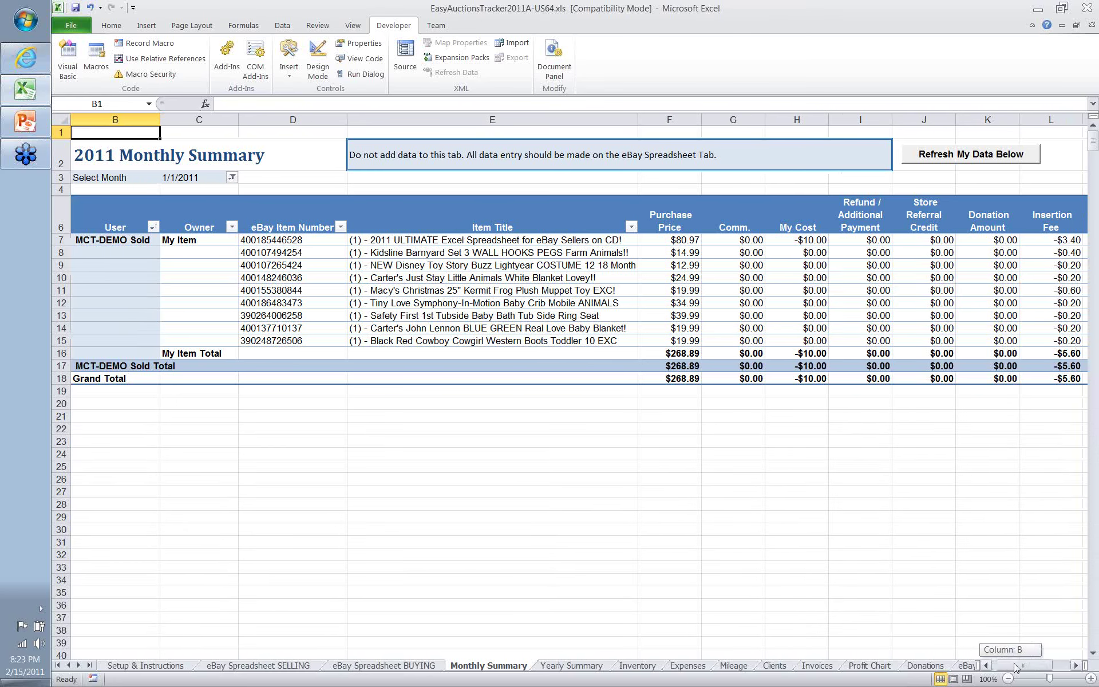
{"action": "left_click_drag", "start_coordinate": [1015, 668], "coordinate": [1026, 667]}
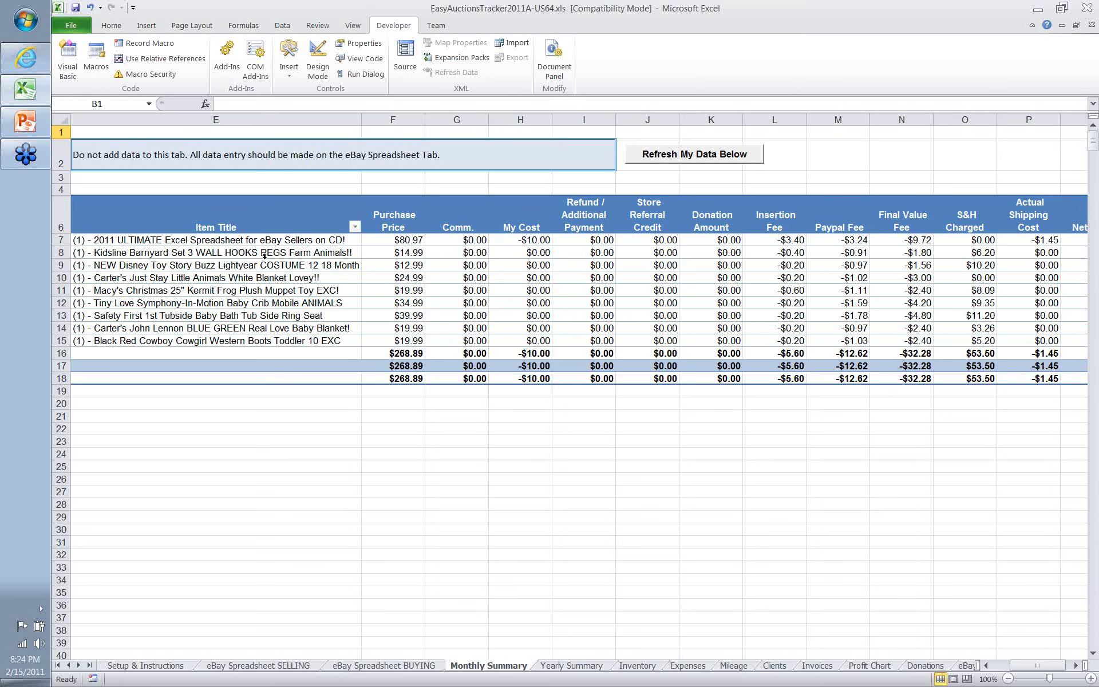
{"action": "left_click", "coordinate": [265, 257]}
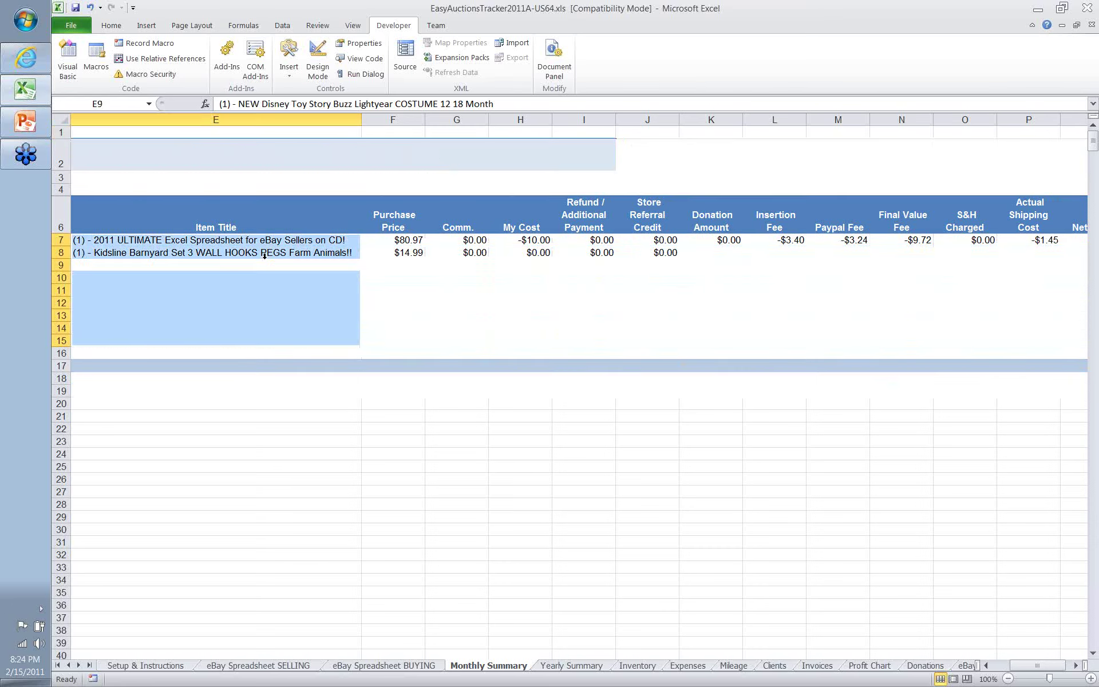
{"action": "left_click", "coordinate": [264, 254]}
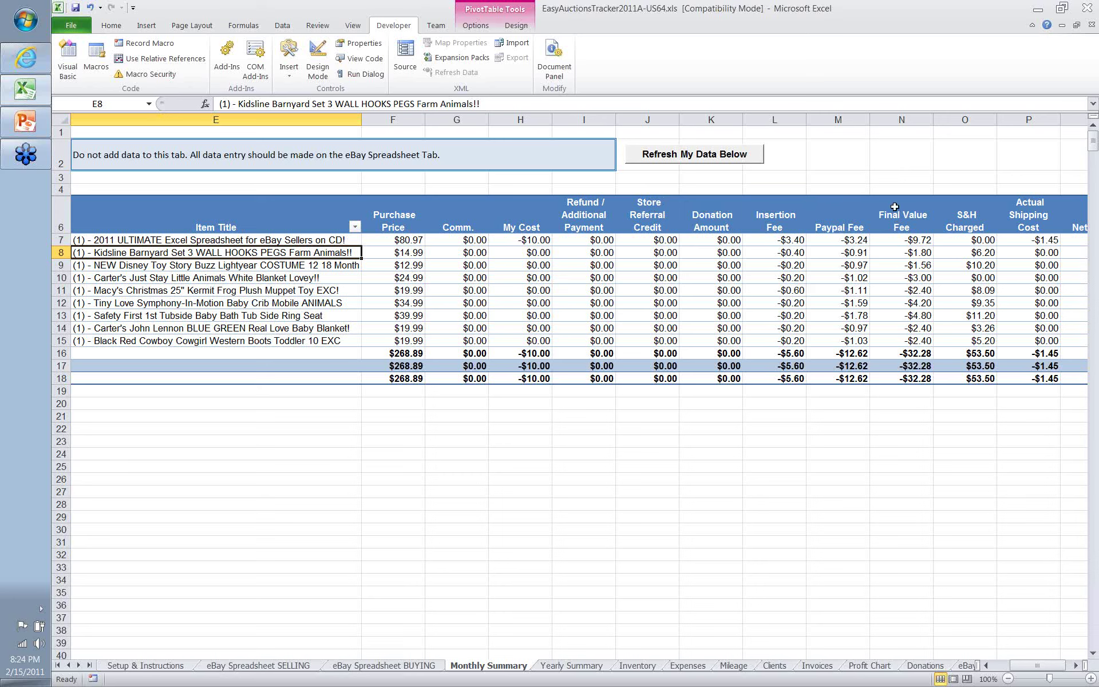
{"action": "left_click_drag", "start_coordinate": [1039, 667], "coordinate": [1042, 670]}
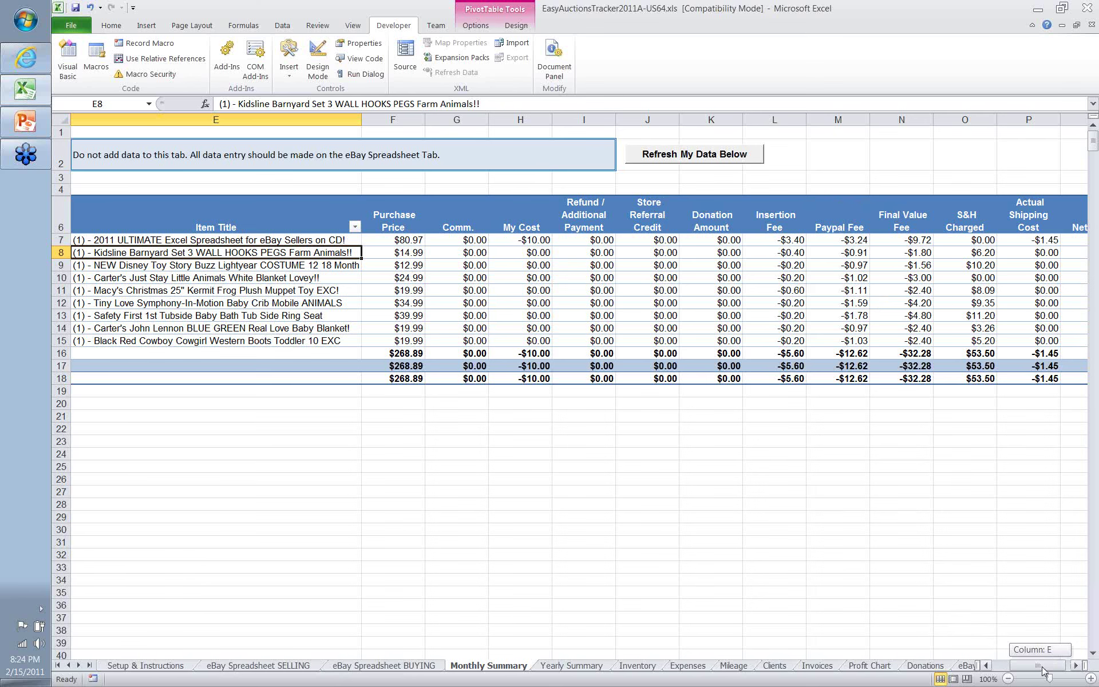
{"action": "left_click_drag", "start_coordinate": [1042, 671], "coordinate": [1043, 671]}
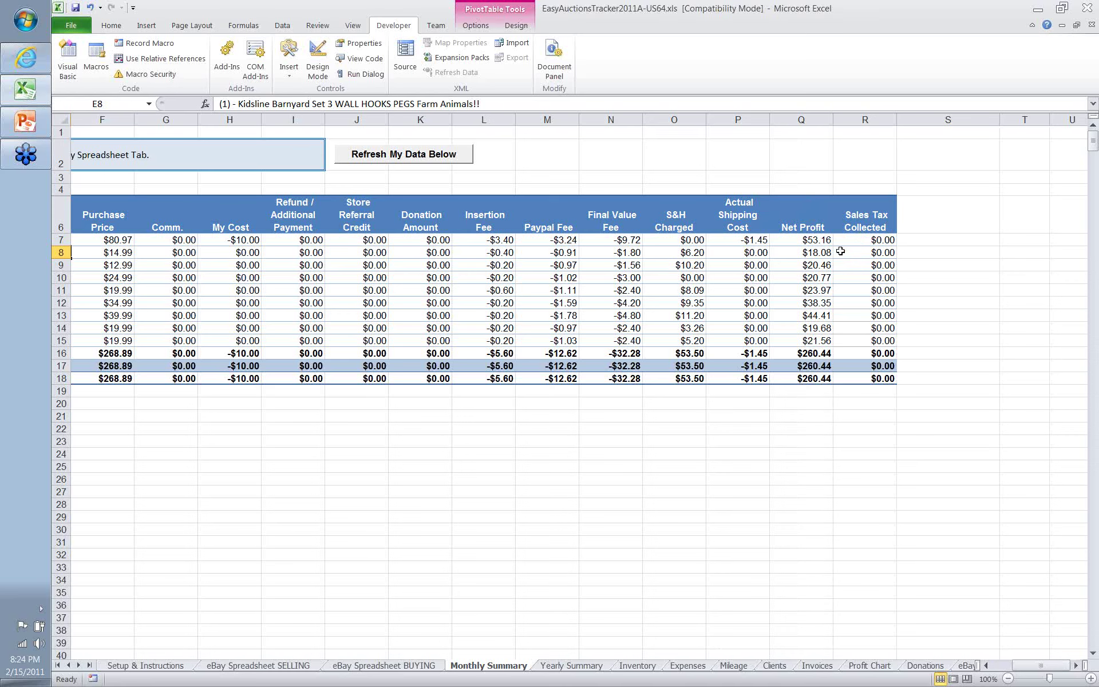
- In the Yearly Summary sheet, widen the User column to fit its entries and filter the Month field to 1/1/2011 only
{"action": "left_click", "coordinate": [572, 665]}
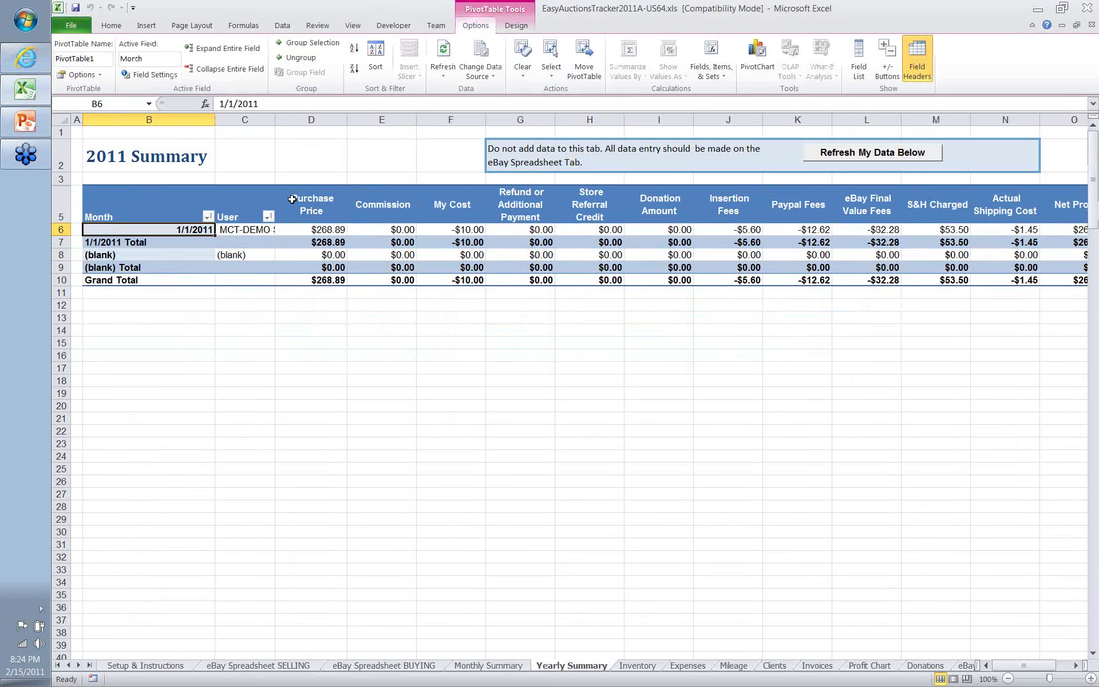
{"action": "left_click_drag", "start_coordinate": [274, 120], "coordinate": [306, 121]}
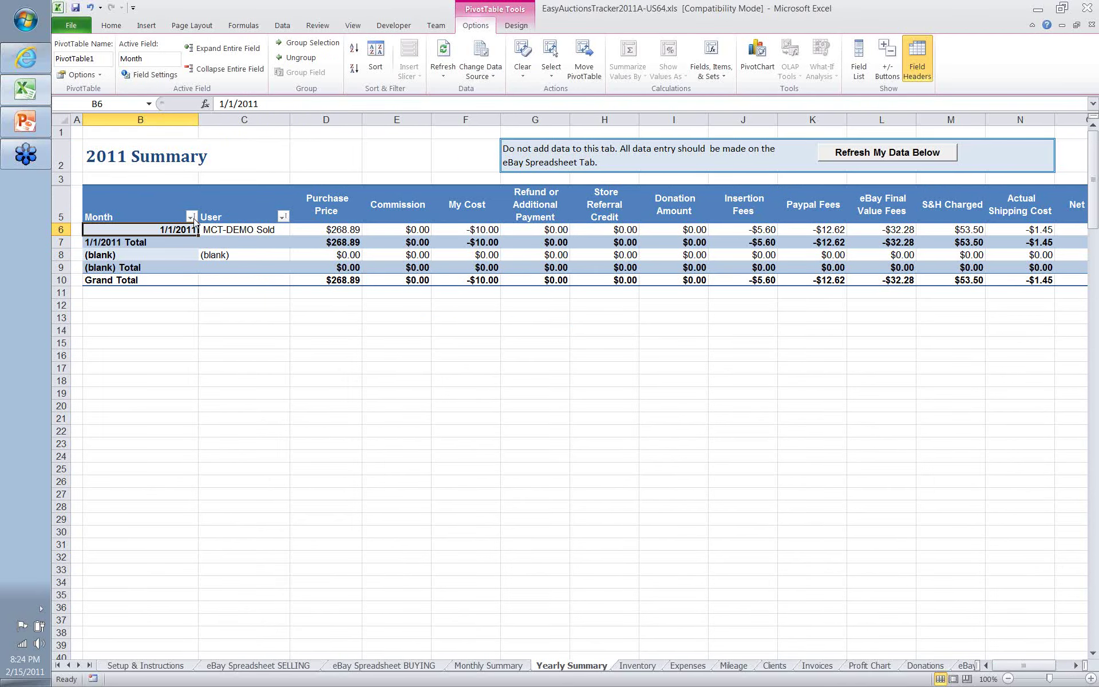
{"action": "left_click", "coordinate": [191, 216]}
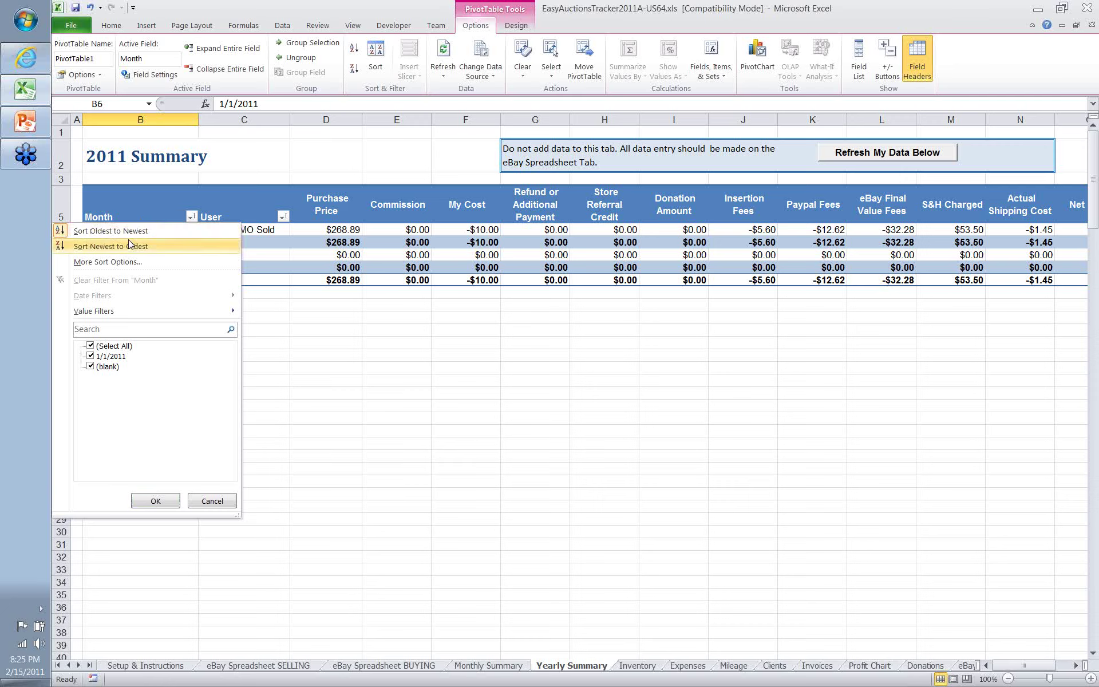
{"action": "left_click", "coordinate": [90, 366]}
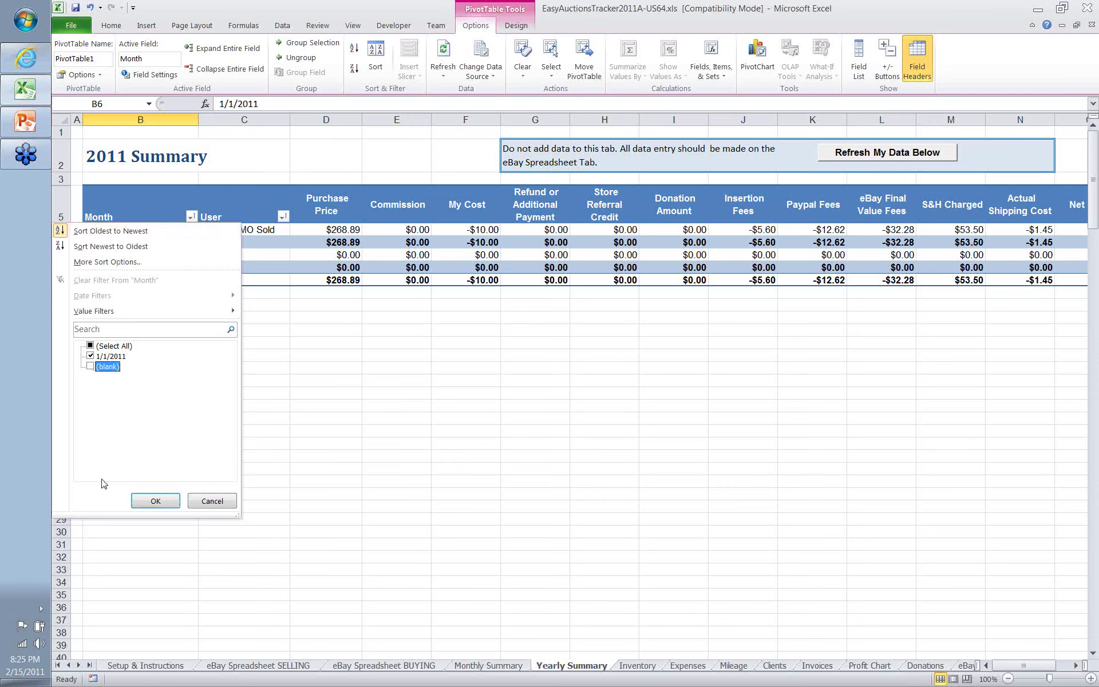
{"action": "left_click", "coordinate": [169, 504]}
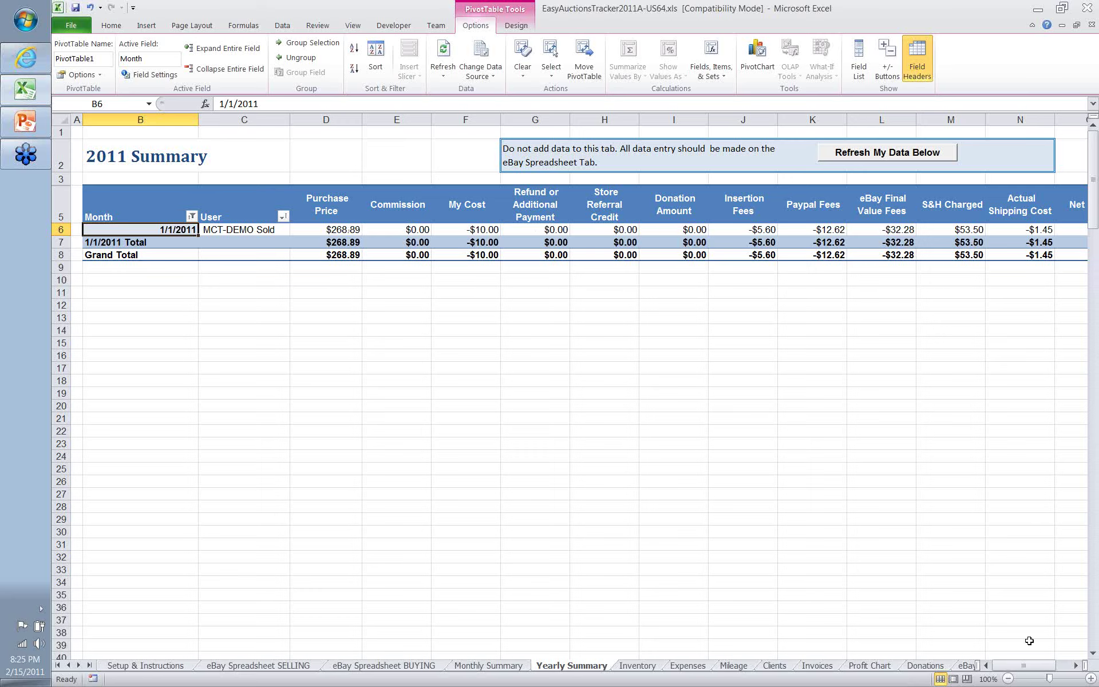
- Add the Buyers State / Province field to the Yearly Summary PivotTable and hide the field list
{"action": "left_click_drag", "start_coordinate": [1021, 668], "coordinate": [1022, 668]}
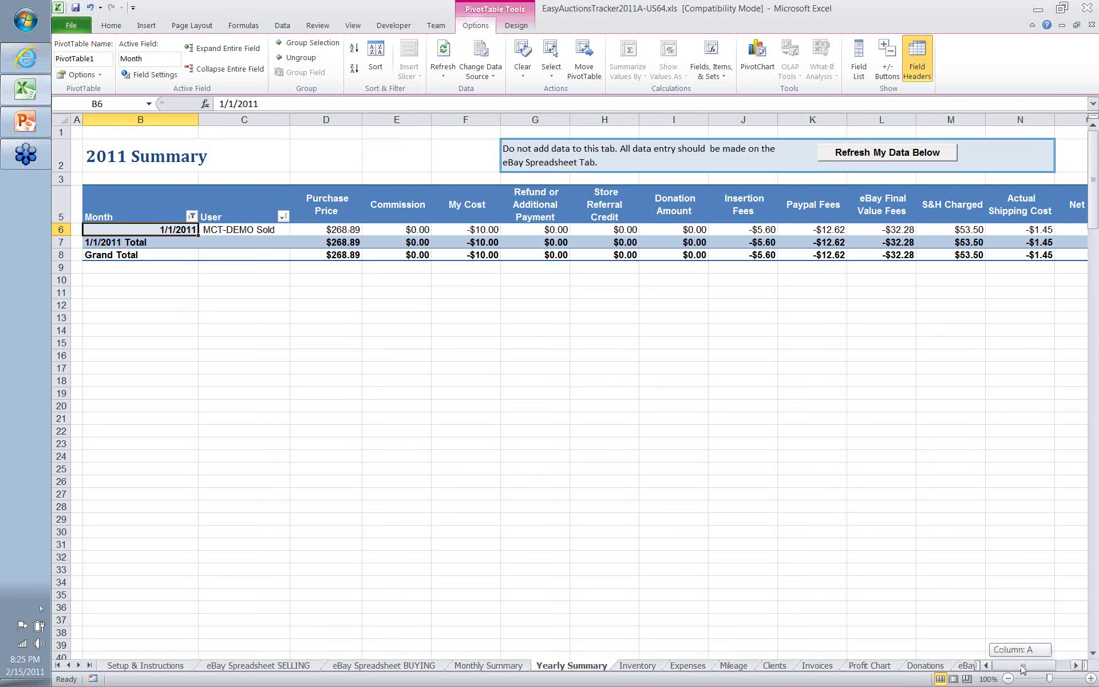
{"action": "left_click_drag", "start_coordinate": [1022, 669], "coordinate": [1025, 669]}
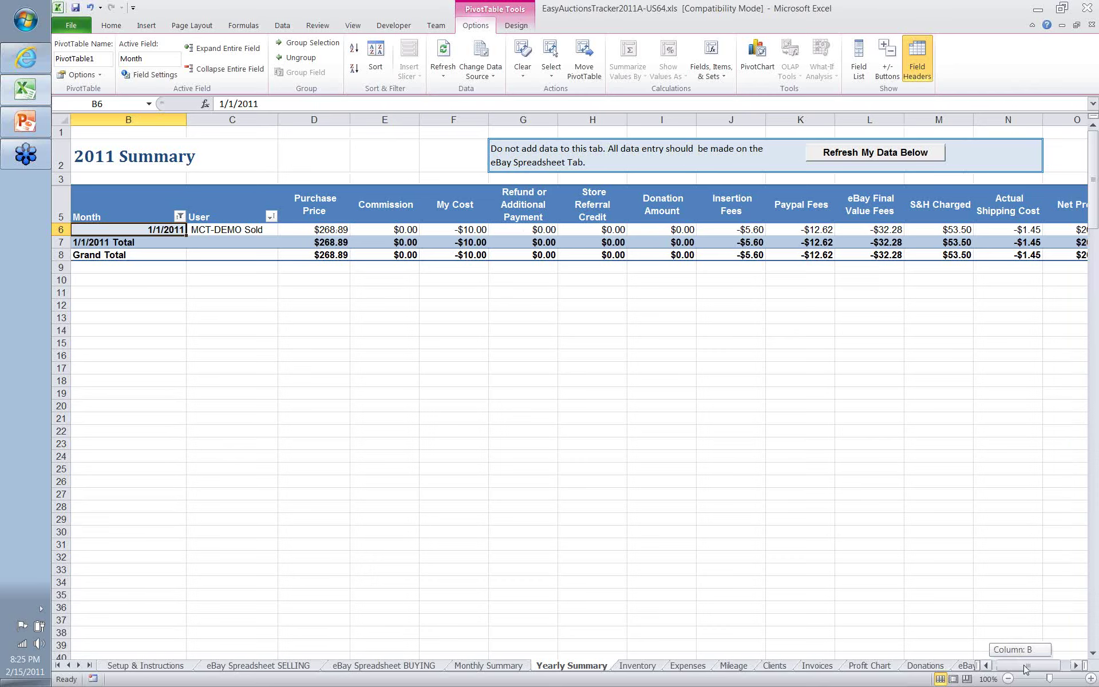
{"action": "left_click_drag", "start_coordinate": [1025, 669], "coordinate": [1036, 669]}
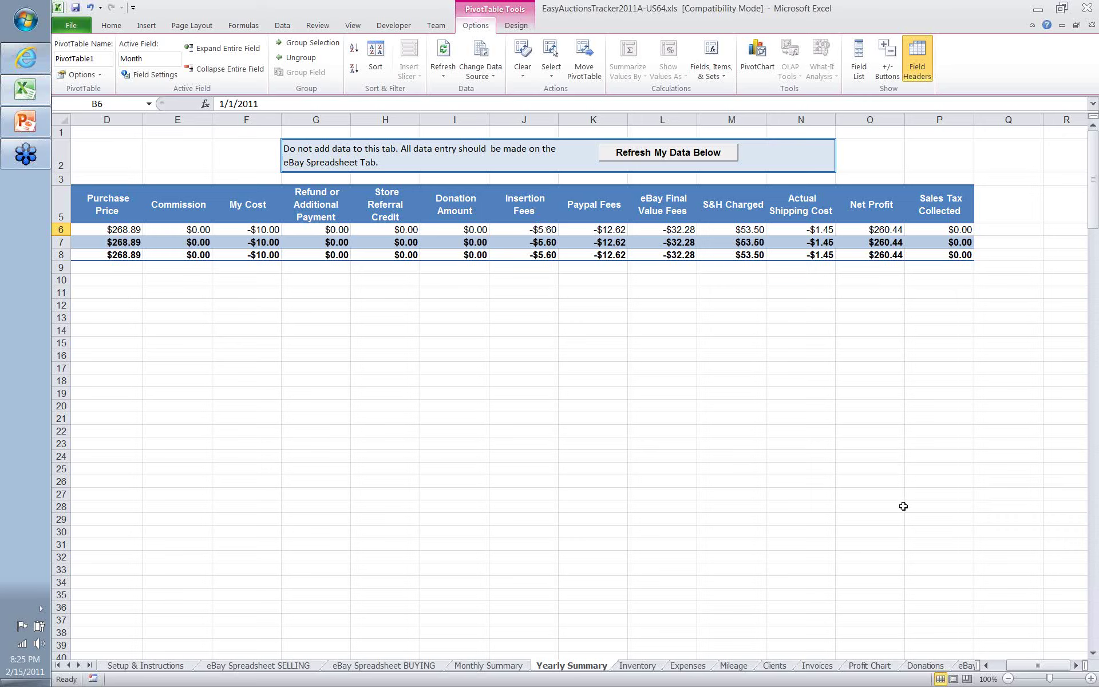
{"action": "left_click_drag", "start_coordinate": [1046, 671], "coordinate": [1028, 671]}
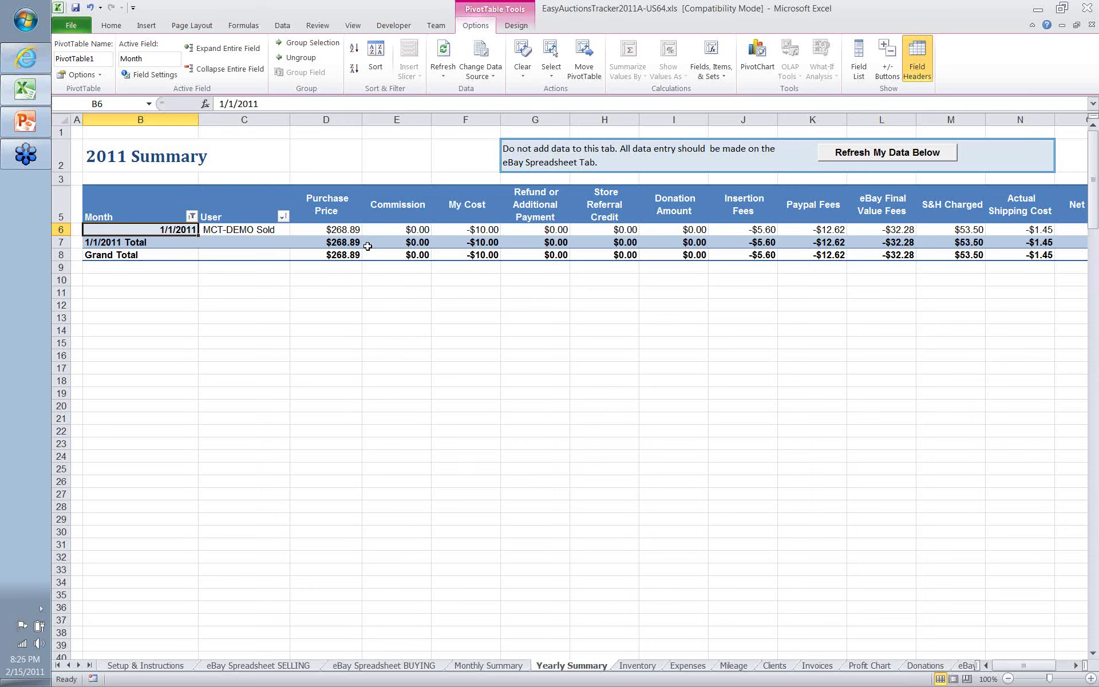
{"action": "left_click", "coordinate": [332, 211]}
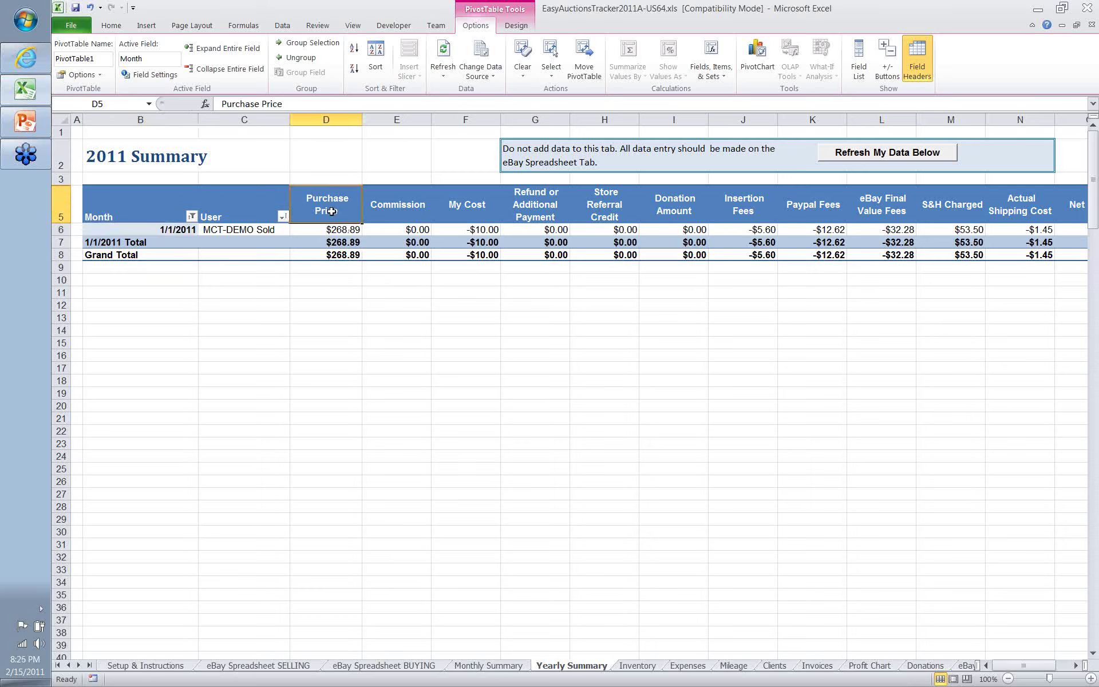
{"action": "left_click", "coordinate": [860, 73]}
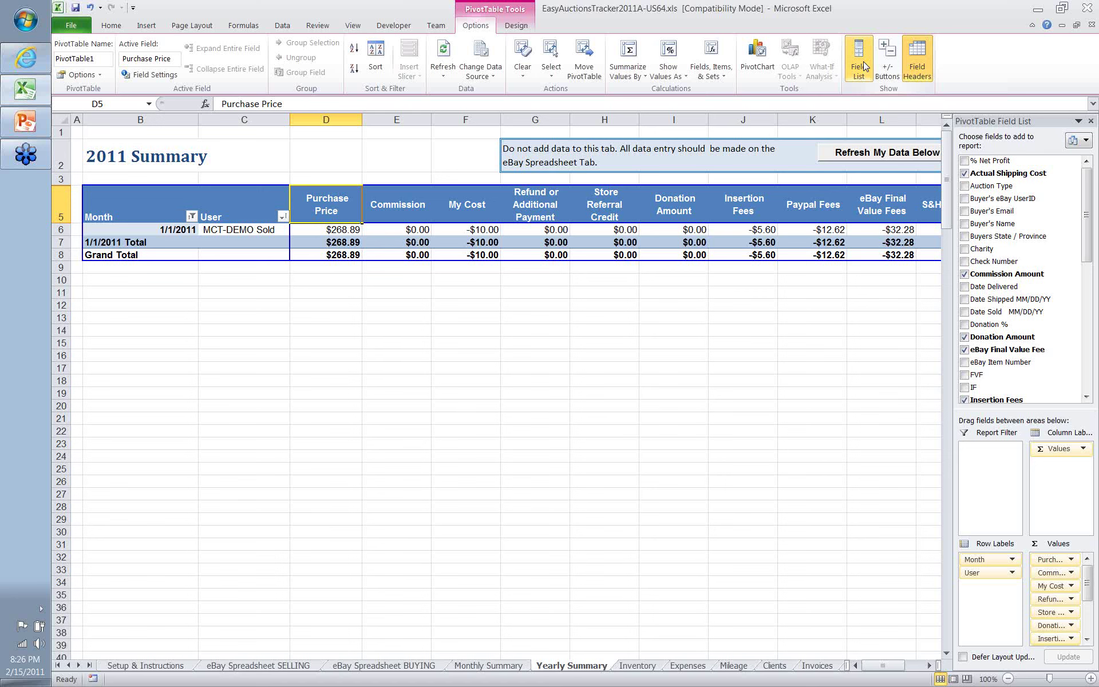
{"action": "left_click", "coordinate": [965, 237]}
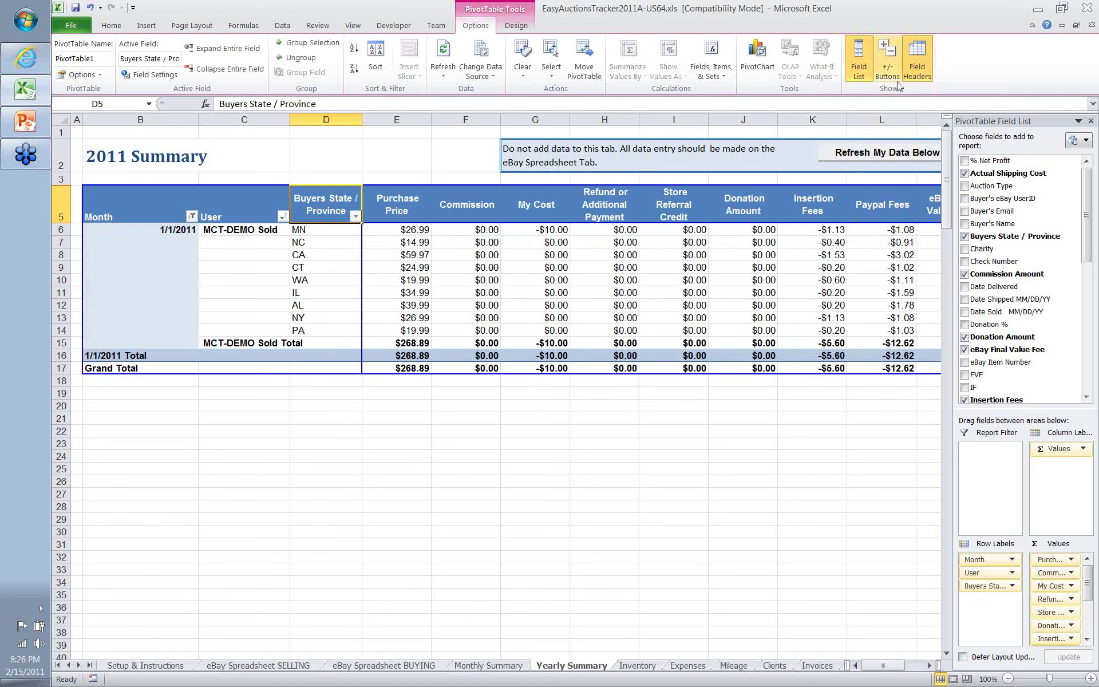
{"action": "left_click", "coordinate": [858, 60]}
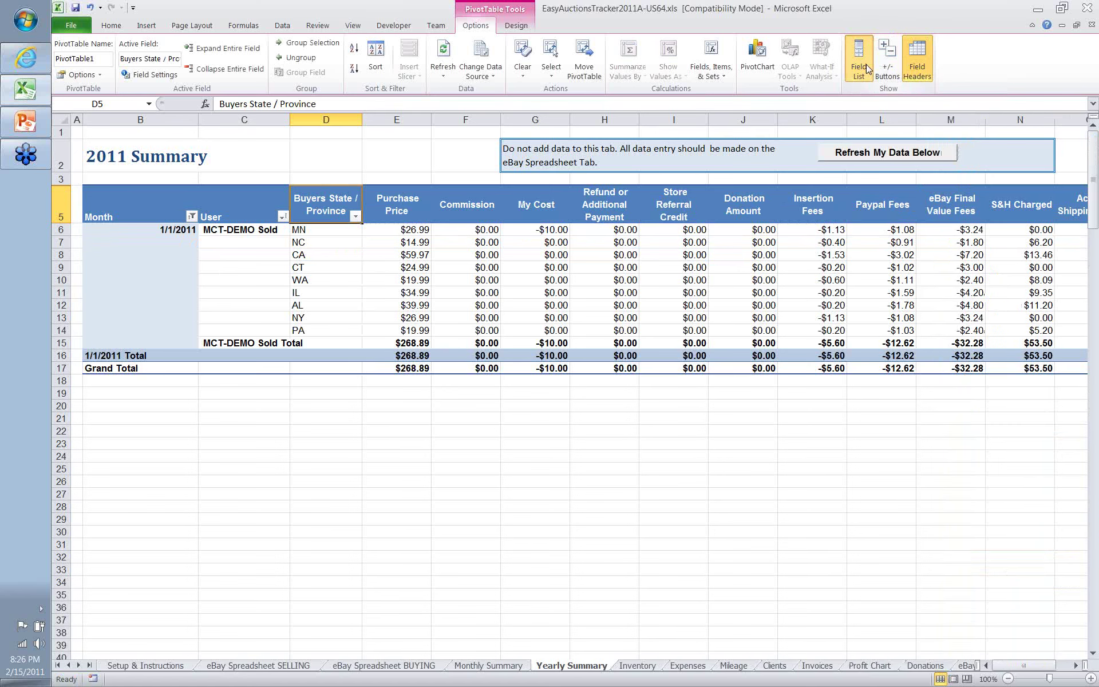
- Filter the Buyers State / Province field in the Yearly Summary to PA only
{"action": "left_click", "coordinate": [355, 216]}
{"action": "left_click", "coordinate": [210, 346]}
{"action": "left_click", "coordinate": [210, 387]}
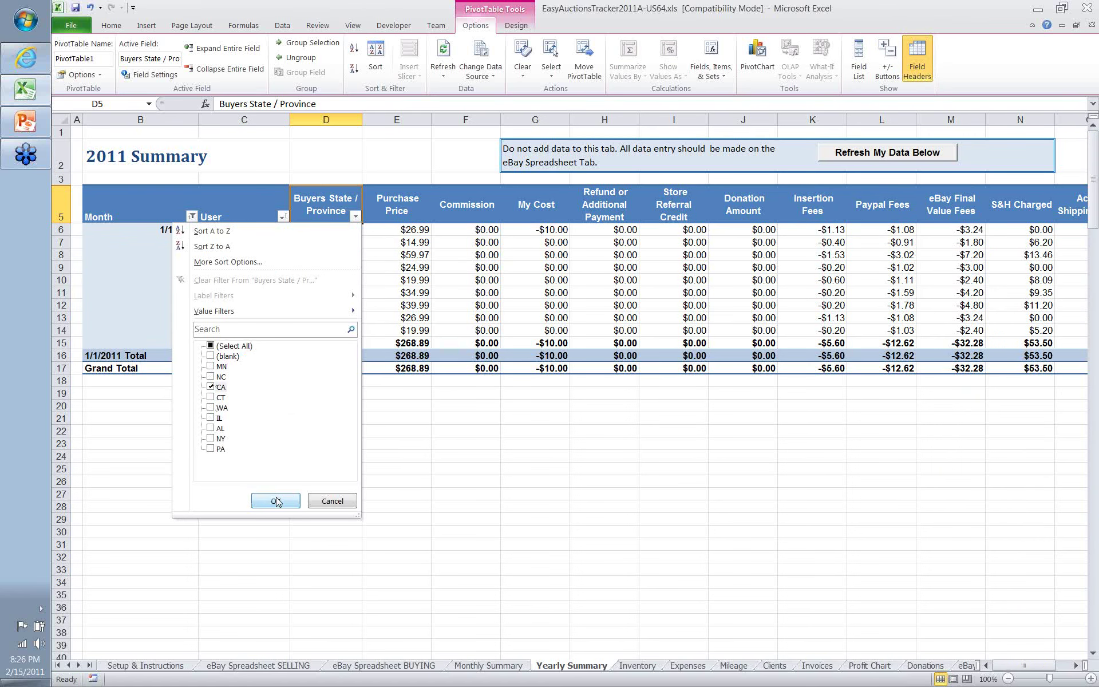
{"action": "left_click", "coordinate": [211, 449]}
{"action": "left_click", "coordinate": [210, 387]}
{"action": "left_click", "coordinate": [276, 500]}
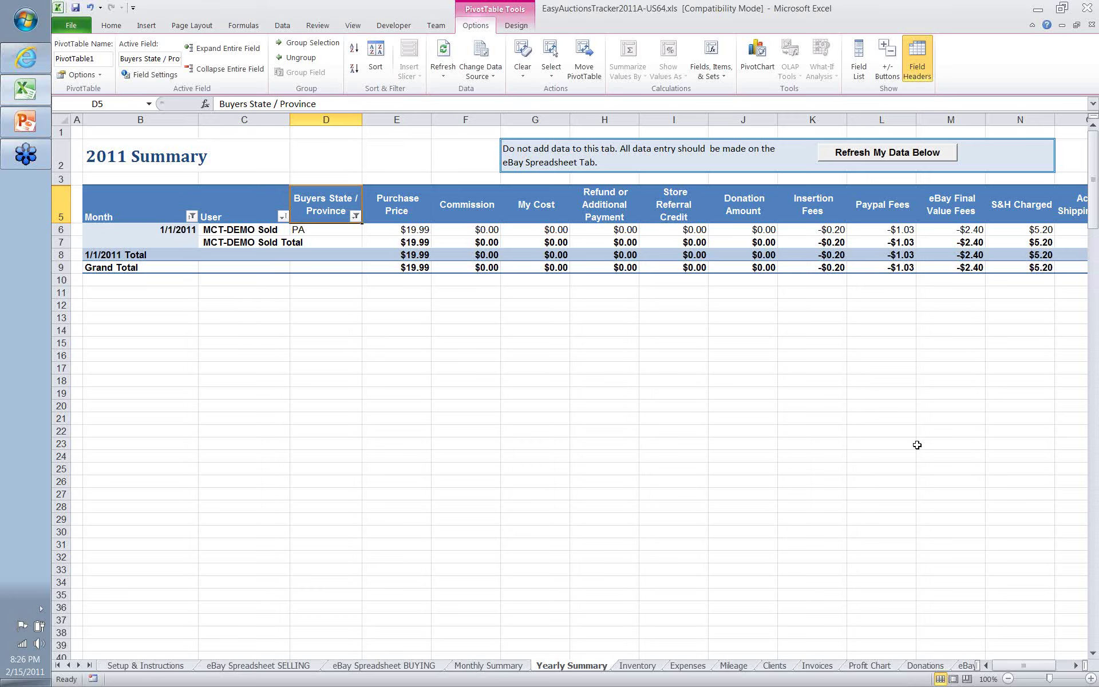
- Remove the Buyers State / Province field from the Yearly Summary PivotTable
{"action": "left_click_drag", "start_coordinate": [1039, 665], "coordinate": [1043, 665]}
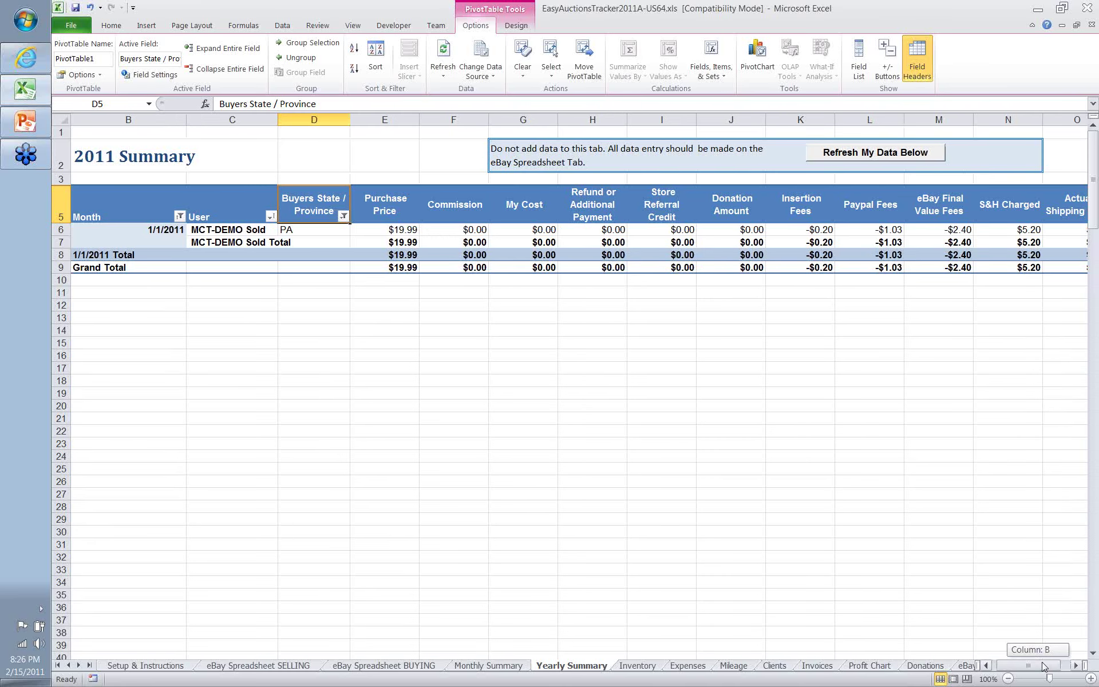
{"action": "left_click_drag", "start_coordinate": [1044, 665], "coordinate": [1052, 665]}
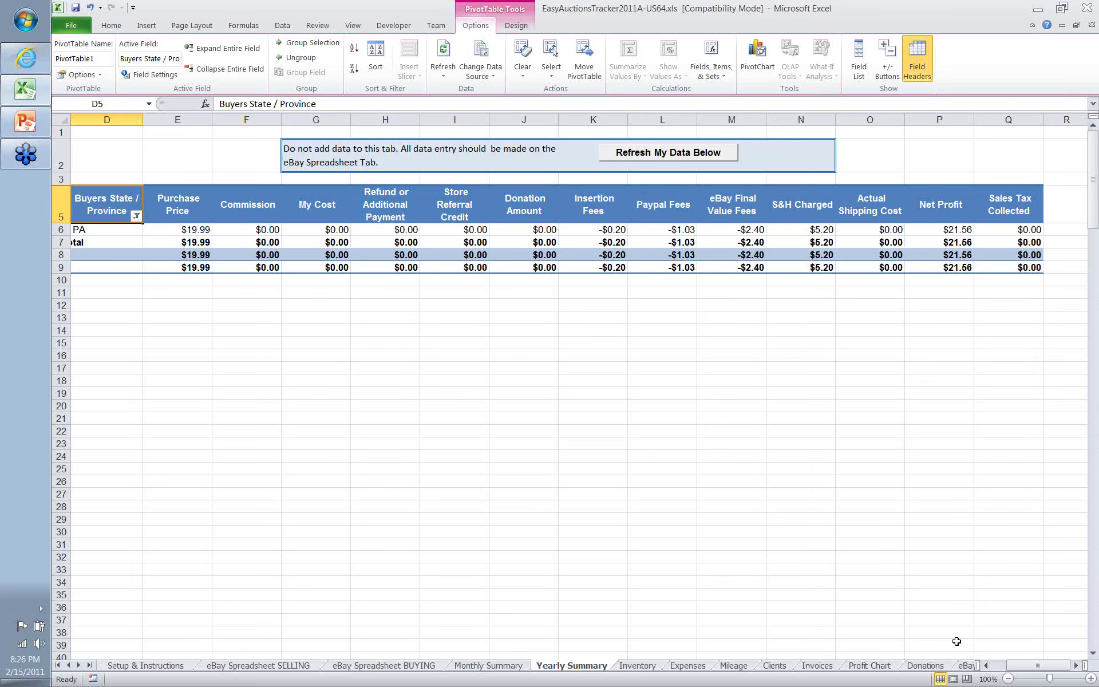
{"action": "left_click_drag", "start_coordinate": [1021, 665], "coordinate": [1020, 666]}
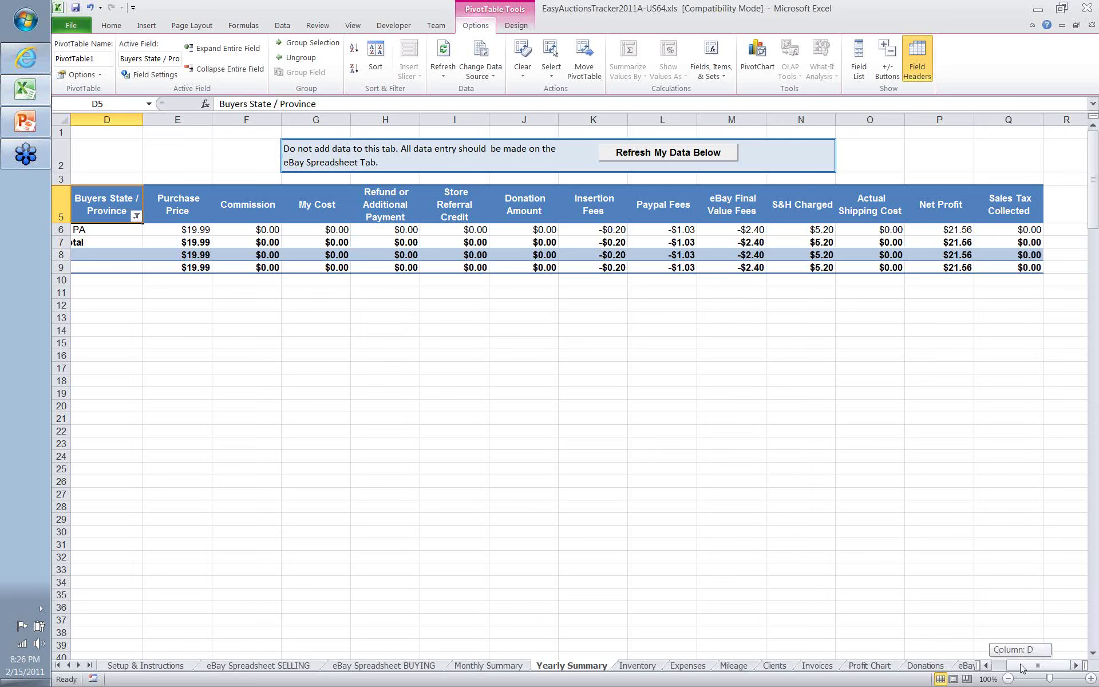
{"action": "left_click_drag", "start_coordinate": [1022, 667], "coordinate": [1007, 666]}
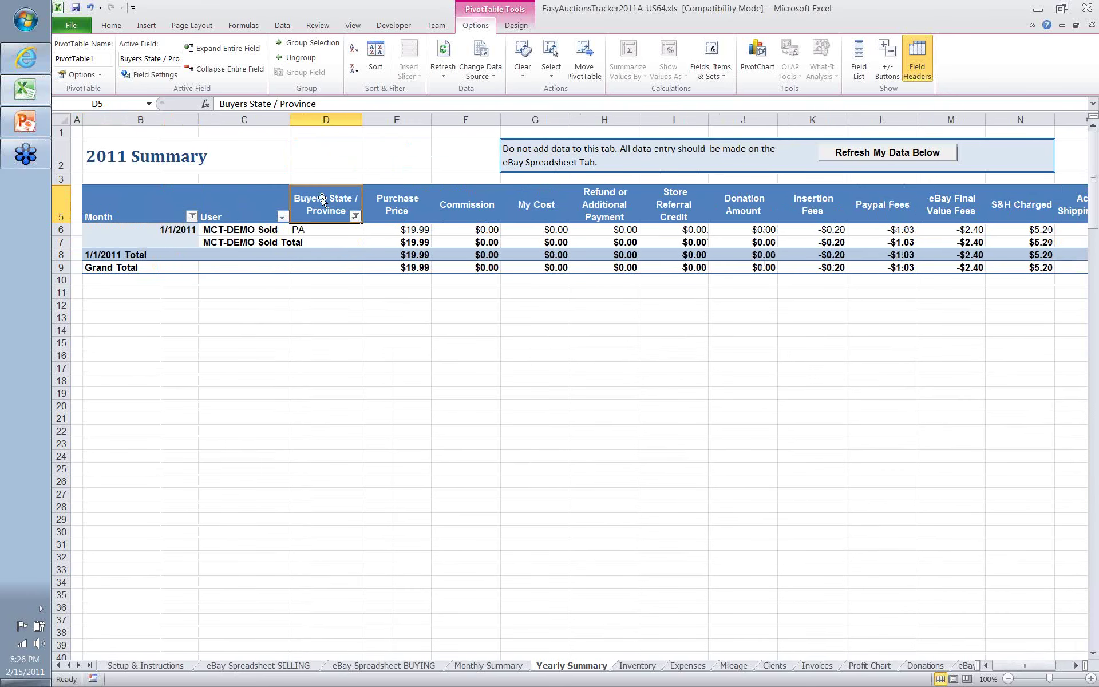
{"action": "left_click_drag", "start_coordinate": [322, 199], "coordinate": [283, 433]}
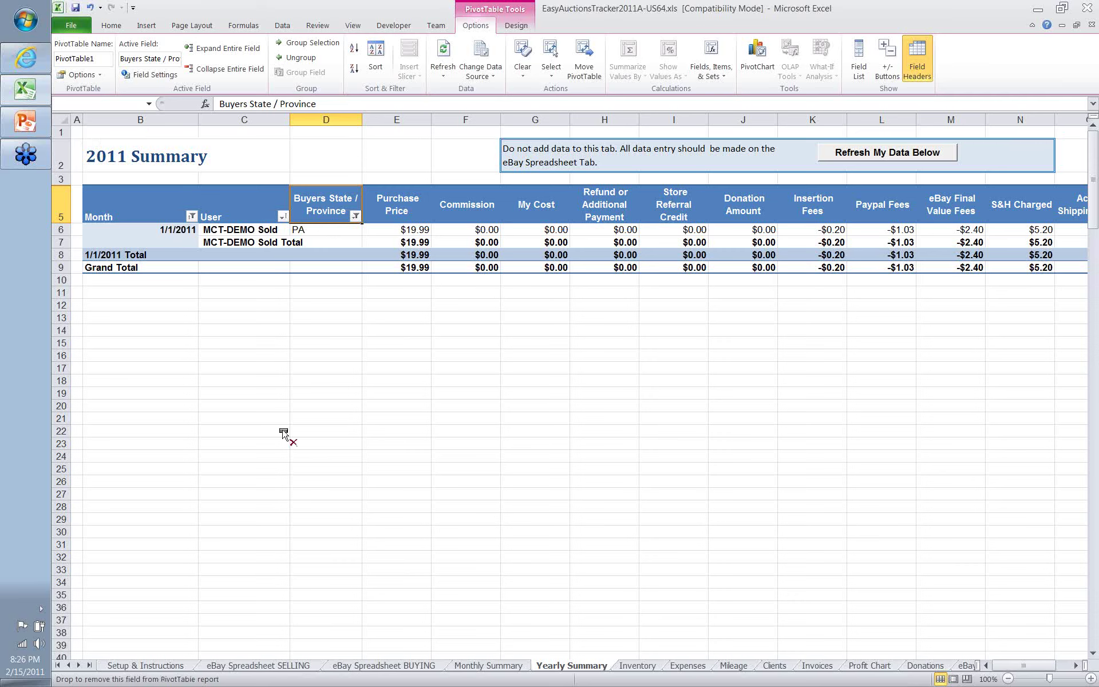
{"action": "left_click_drag", "start_coordinate": [284, 433], "coordinate": [381, 414]}
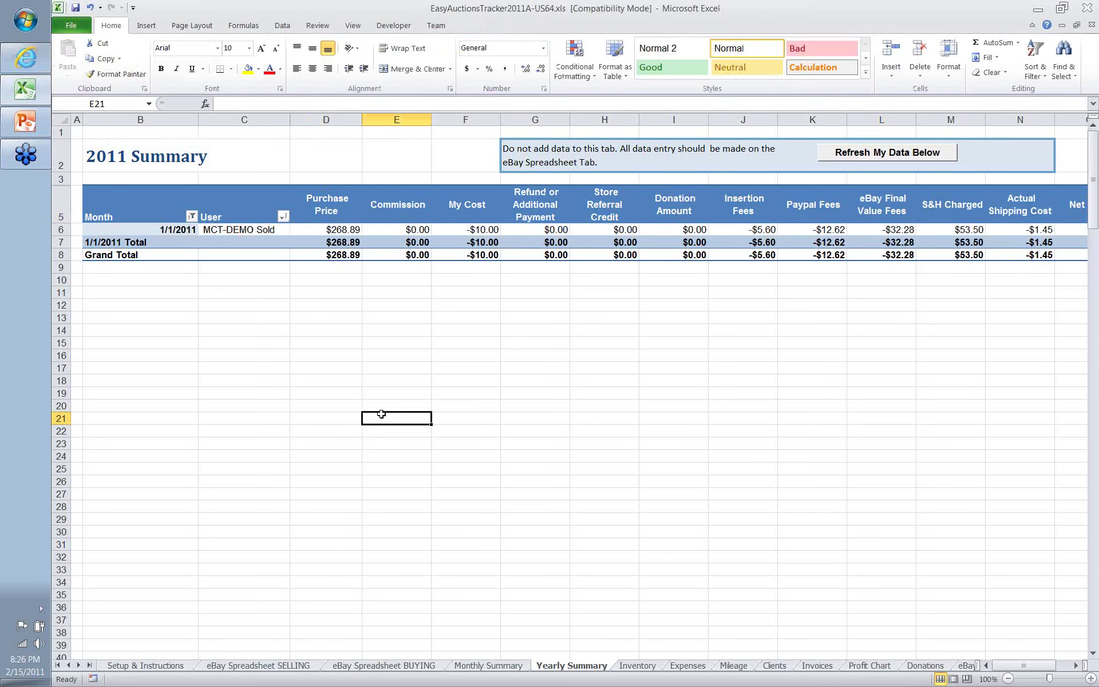
- In the Inventory sheet, start a new entry in row 5 with the date 2/14/11 and the item Heart Pillow
{"action": "left_click", "coordinate": [634, 665]}
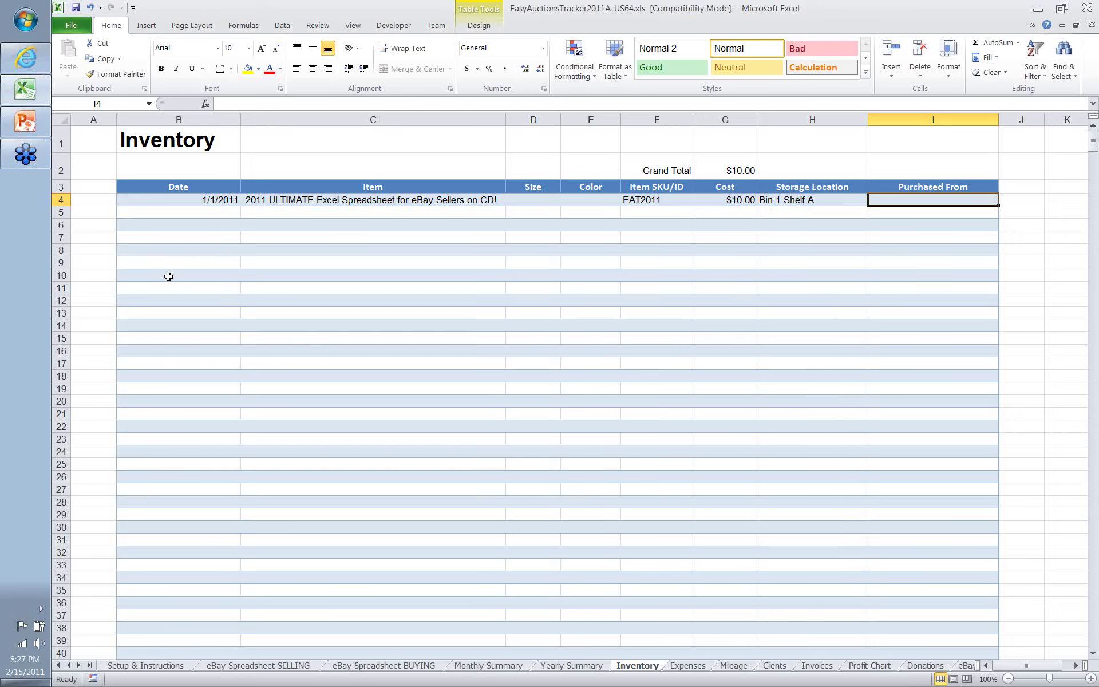
{"action": "left_click", "coordinate": [217, 214]}
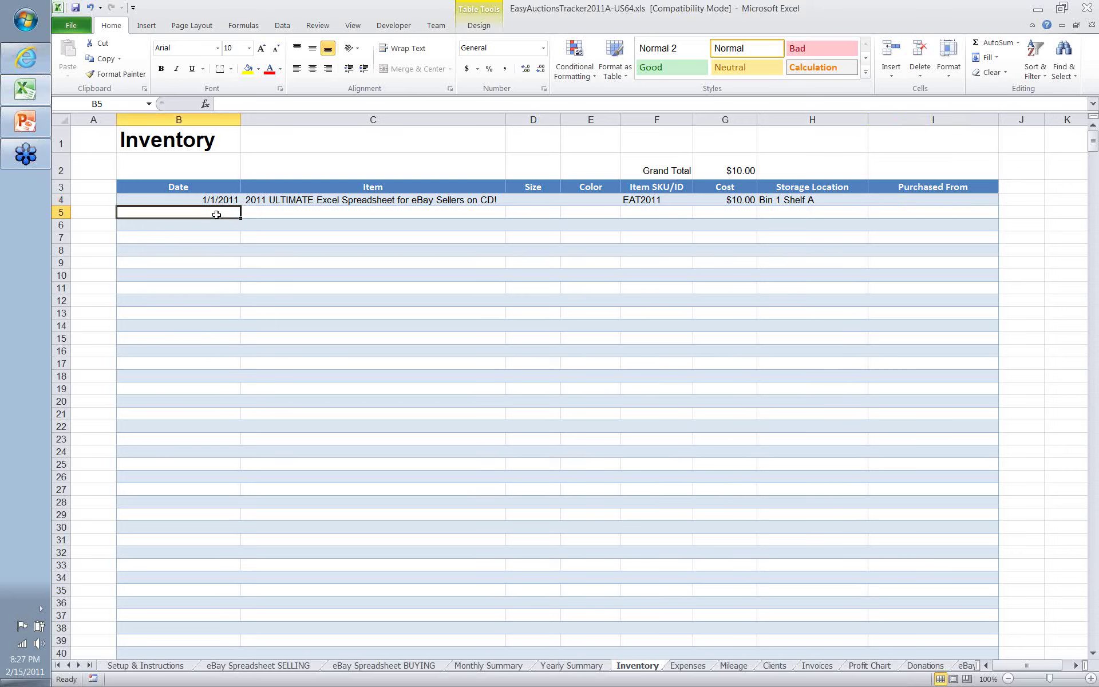
{"action": "type", "text": "2/14/11"}
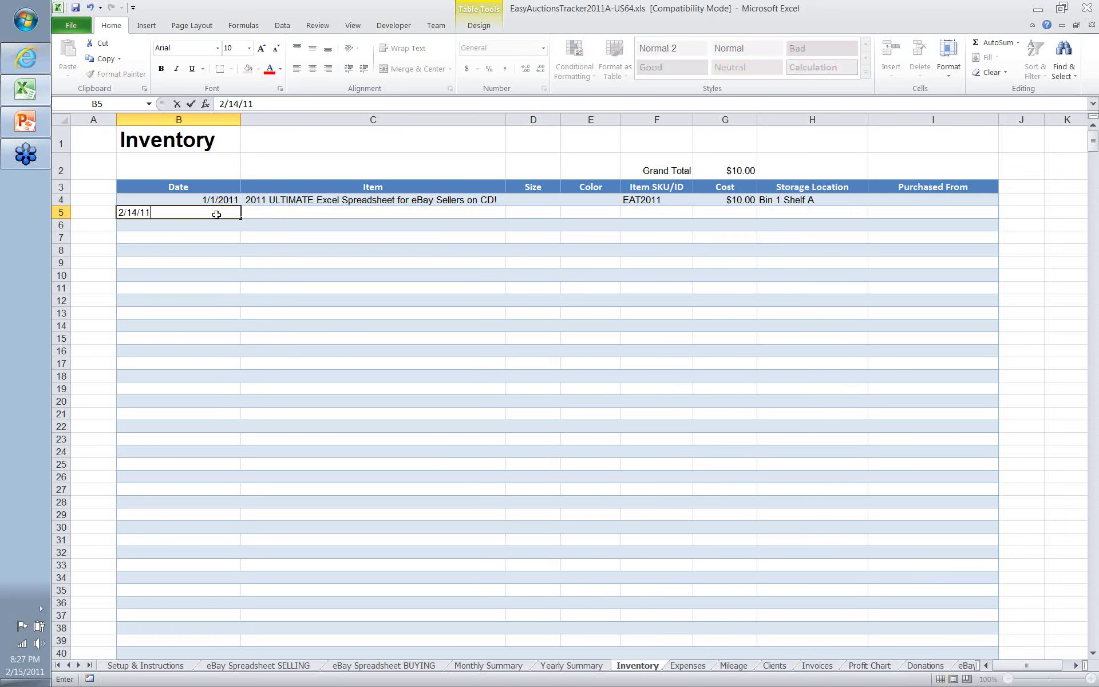
{"action": "key", "text": "Tab"}
{"action": "type", "text": "Heart "}
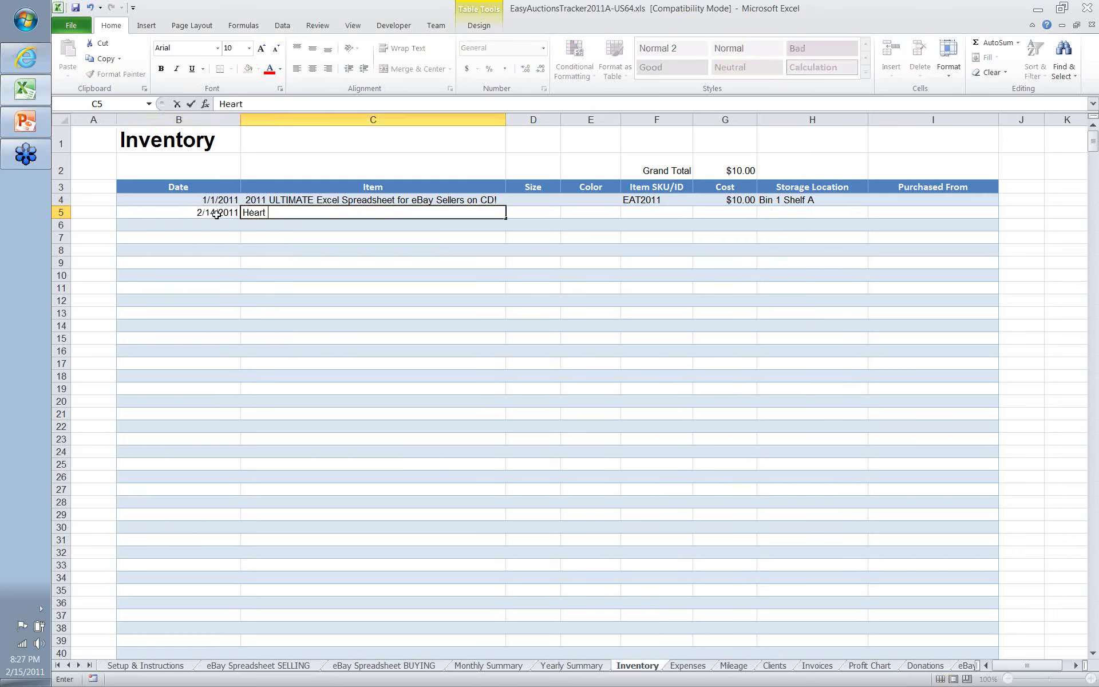
{"action": "type", "text": "Pillow"}
{"action": "key", "text": "Tab"}
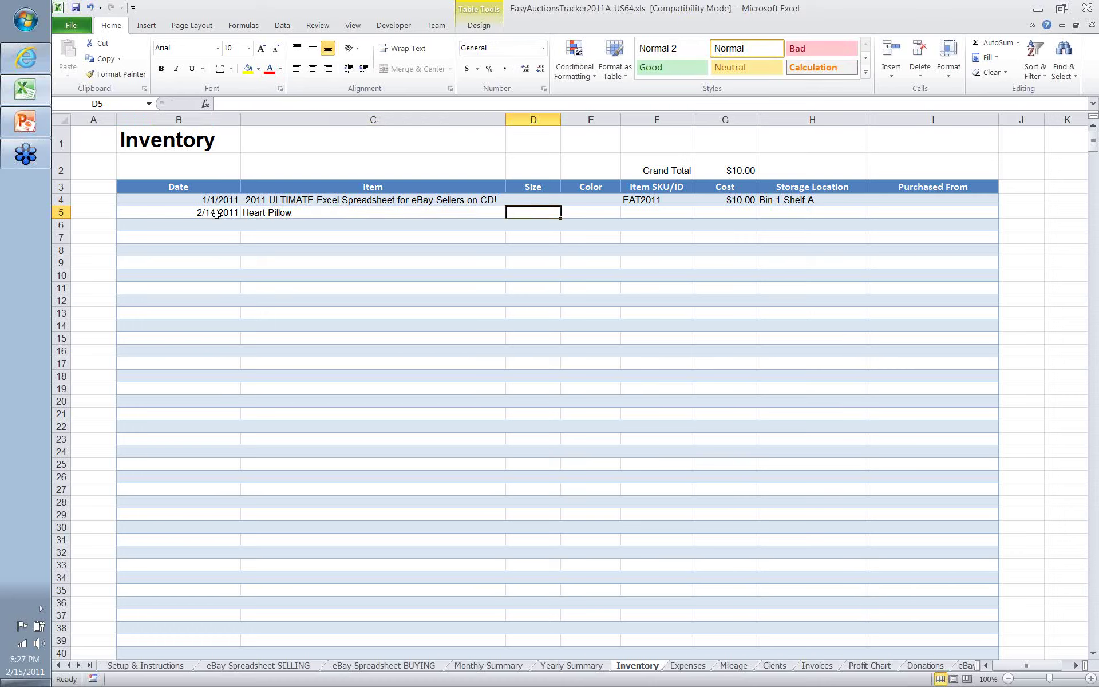
- For the Heart Pillow entry, fill in size med, color red, item SKU h123 and a cost of $12
{"action": "type", "text": "med"}
{"action": "key", "text": "Tab"}
{"action": "type", "text": "red"}
{"action": "key", "text": "Tab"}
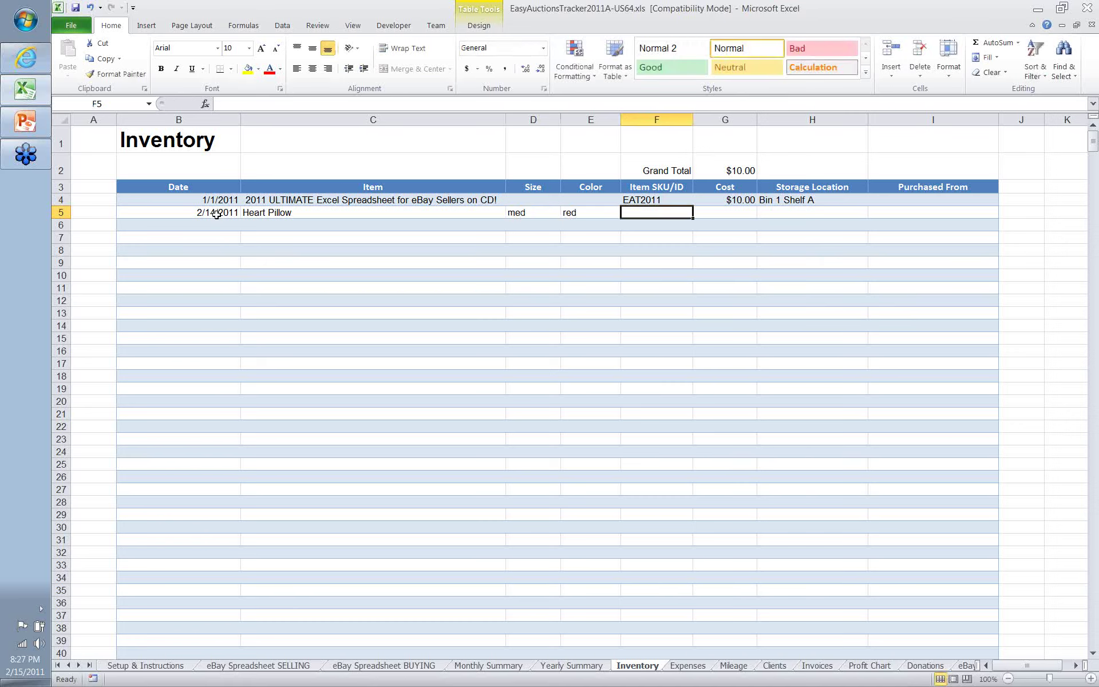
{"action": "type", "text": "h123"}
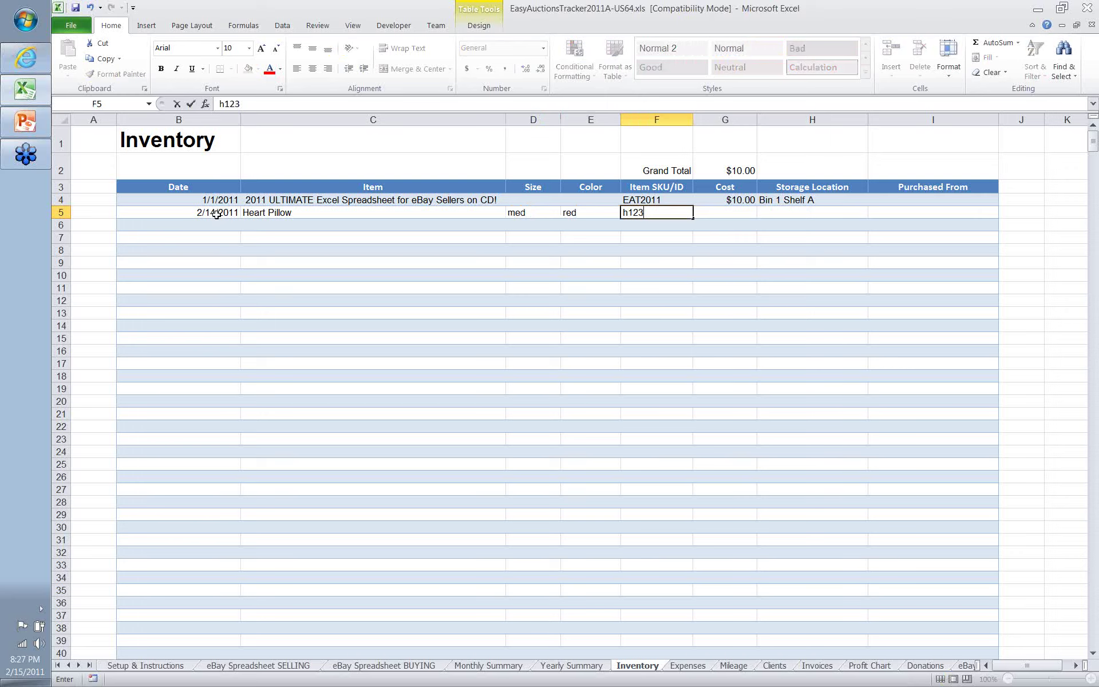
{"action": "key", "text": "Tab"}
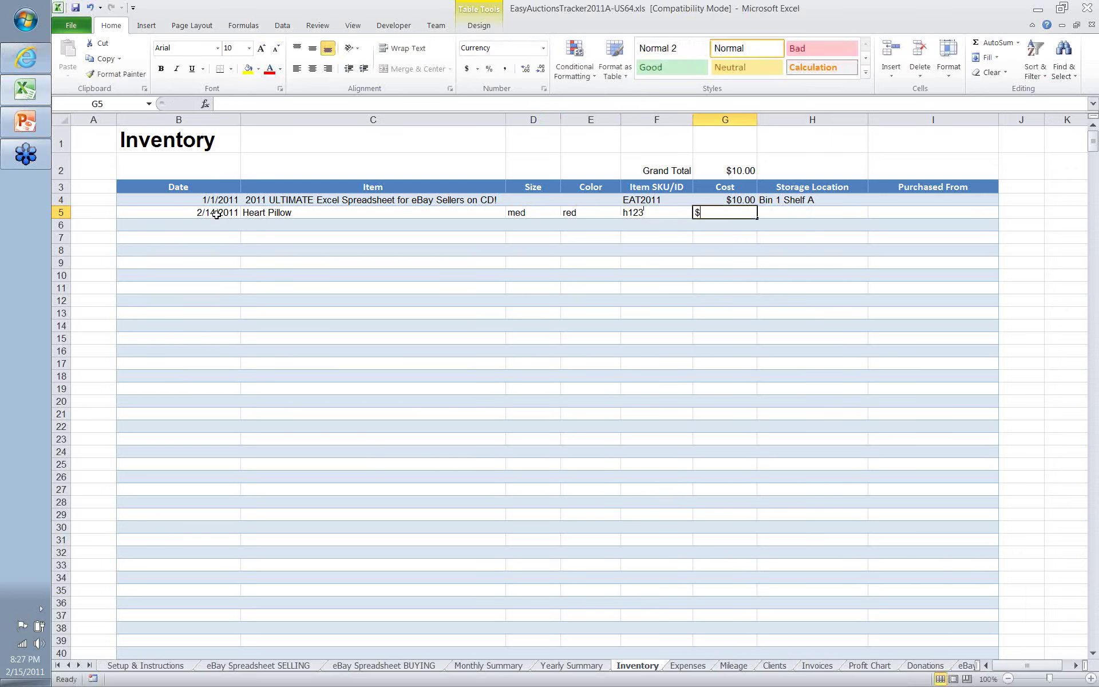
{"action": "type", "text": "$12"}
{"action": "key", "text": "Tab"}
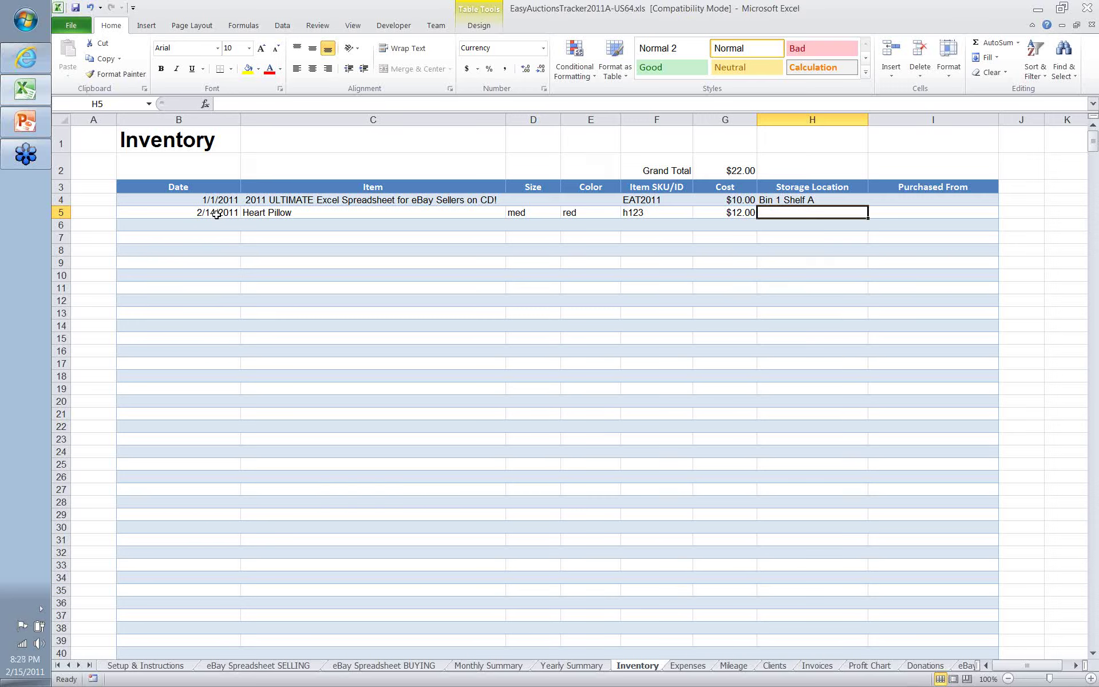
- Complete the Heart Pillow entry with storage location Bin 2 Shelf C and Target as the place it was purchased from
{"action": "type", "text": "Bin 2 "}
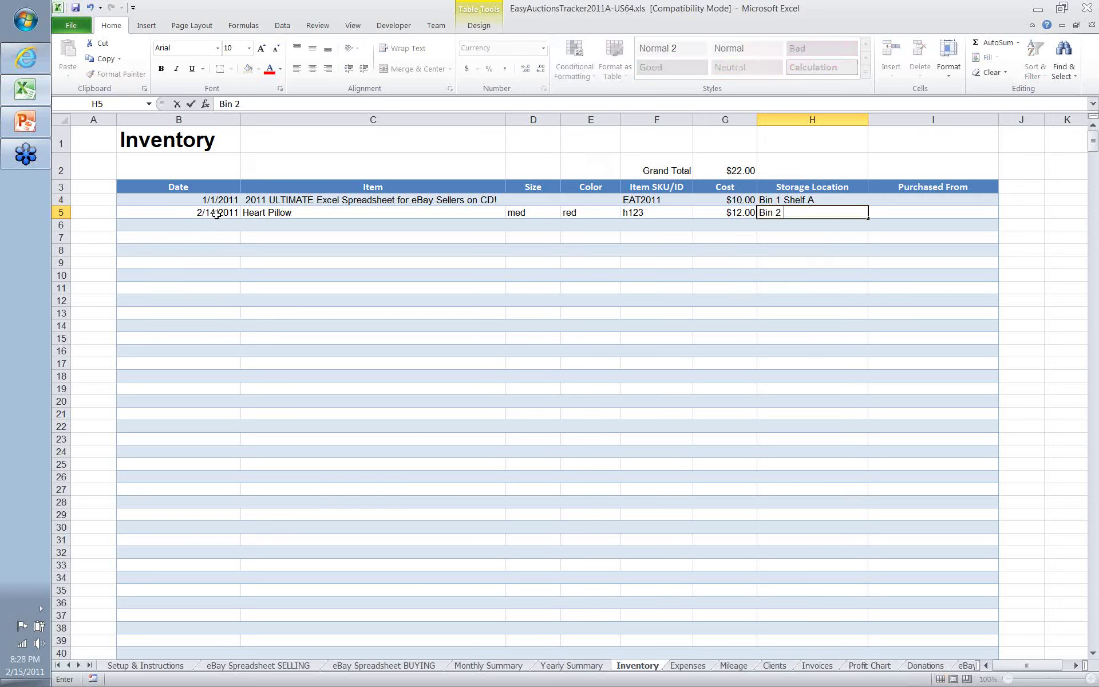
{"action": "type", "text": "Shelf C"}
{"action": "key", "text": "Tab"}
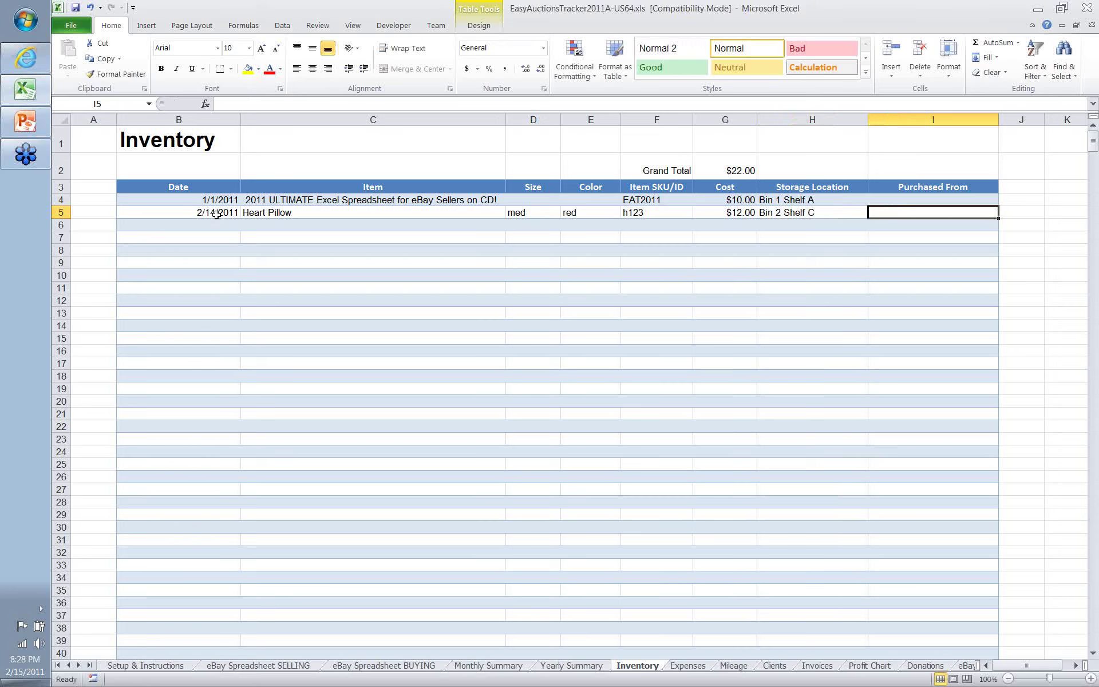
{"action": "type", "text": "Target"}
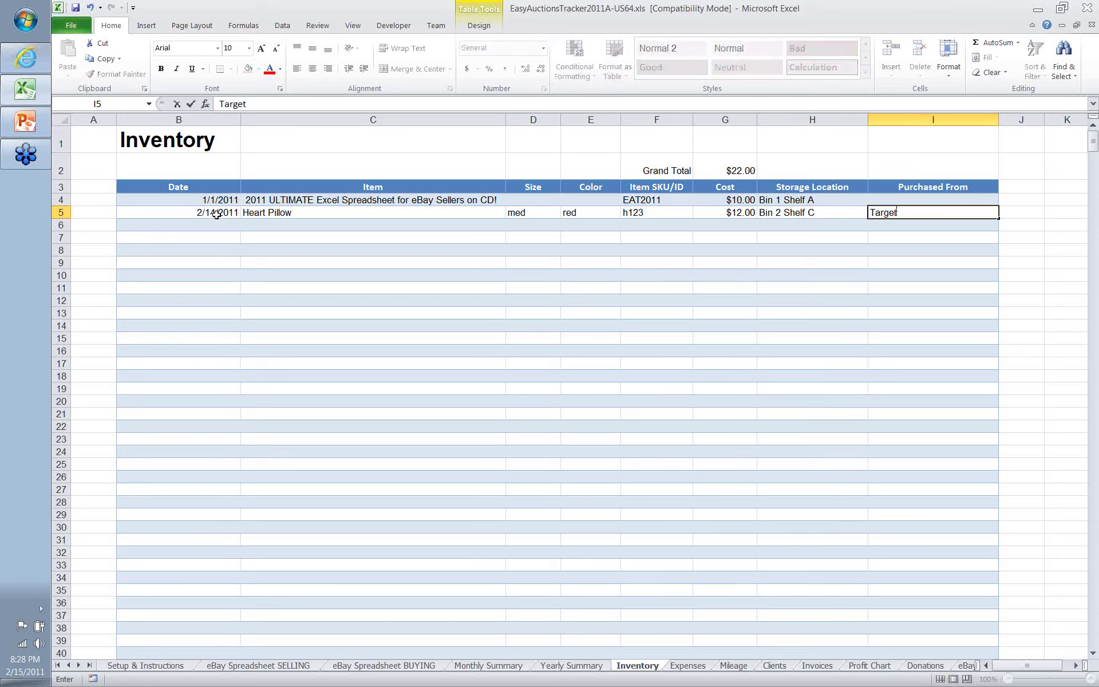
{"action": "key", "text": "Tab"}
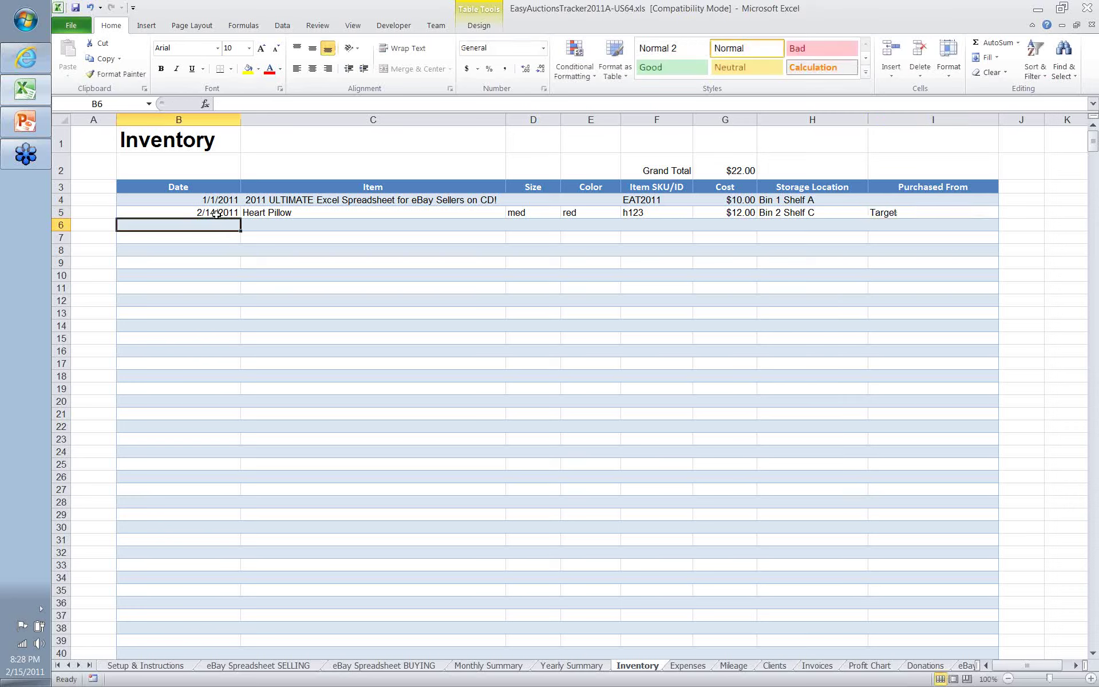
{"action": "left_click", "coordinate": [217, 214]}
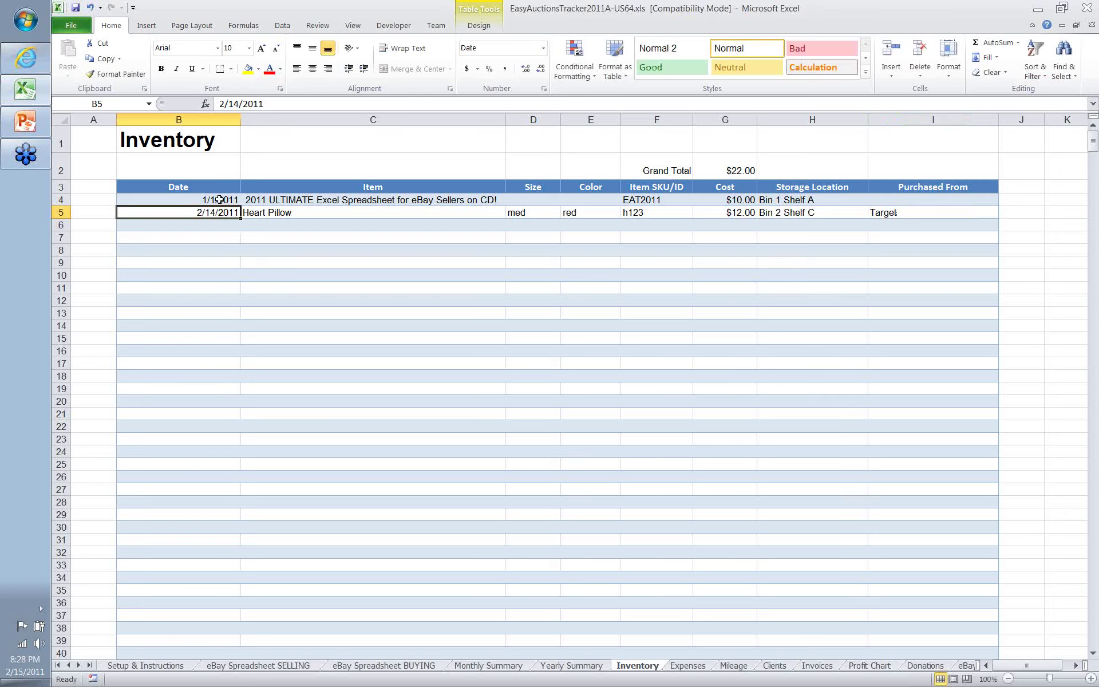
- Compare the SKU and cost of the row 4 inventory entry with the SKU and My Cost of the first sale in the SELLING sheet
{"action": "left_click", "coordinate": [220, 200]}
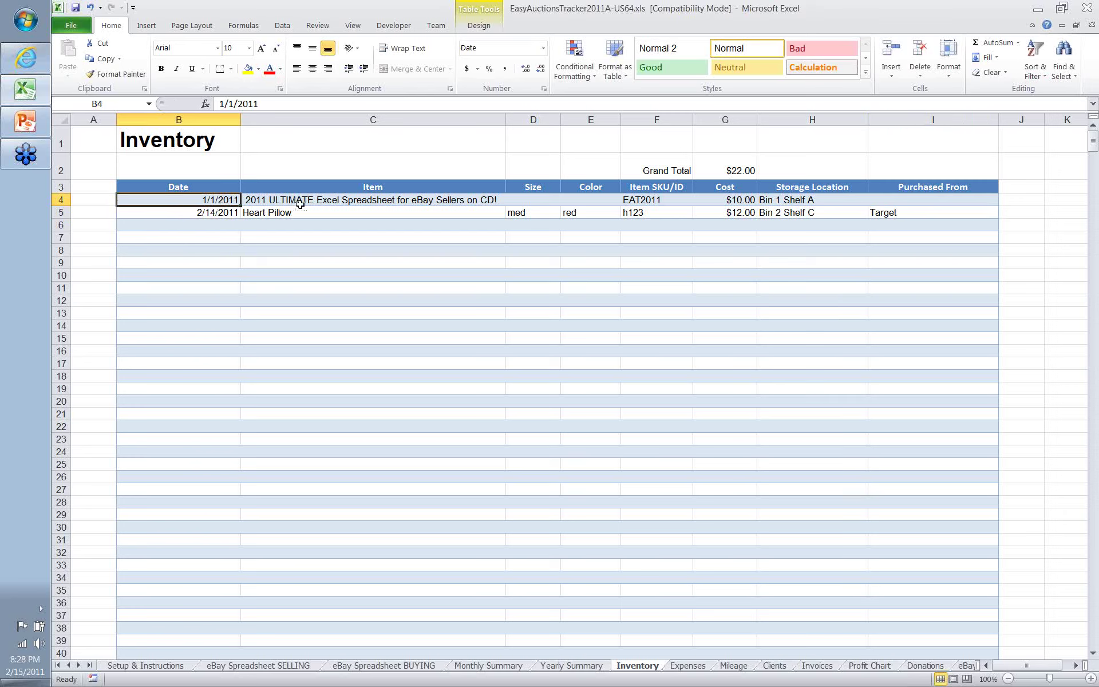
{"action": "left_click", "coordinate": [375, 200]}
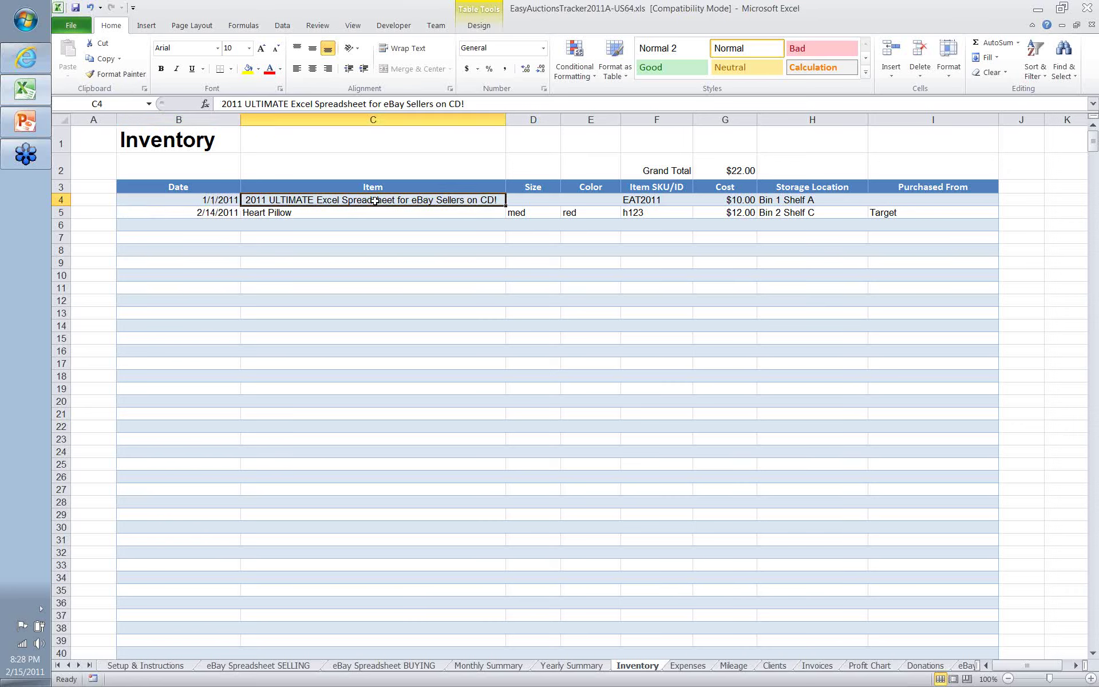
{"action": "left_click", "coordinate": [652, 198]}
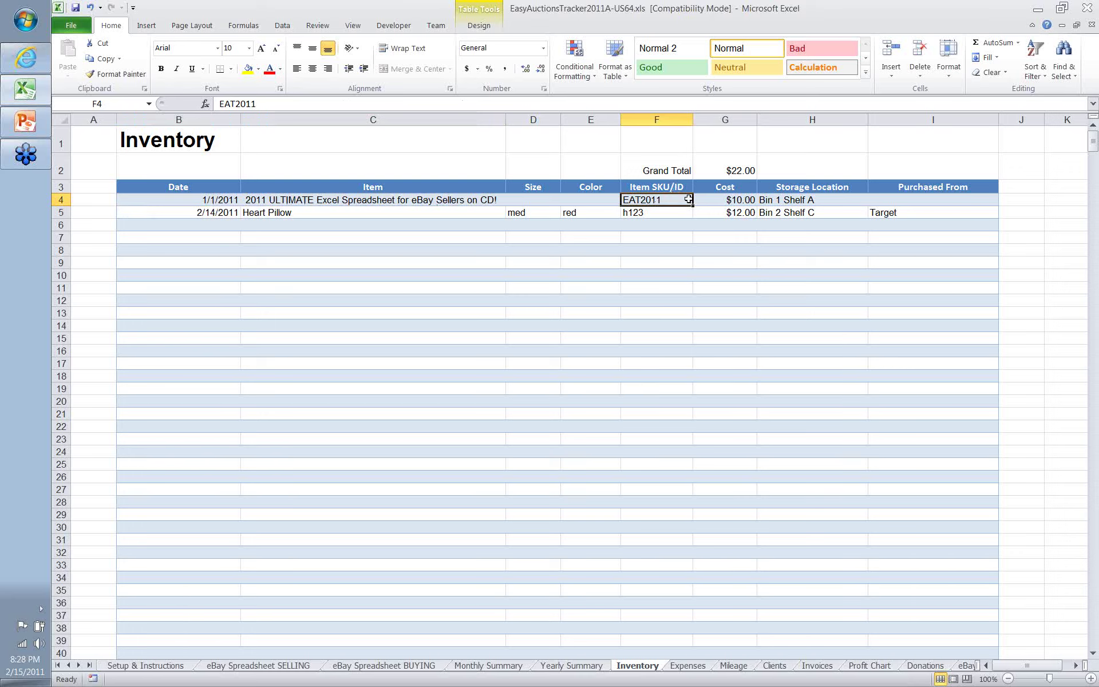
{"action": "left_click", "coordinate": [714, 200]}
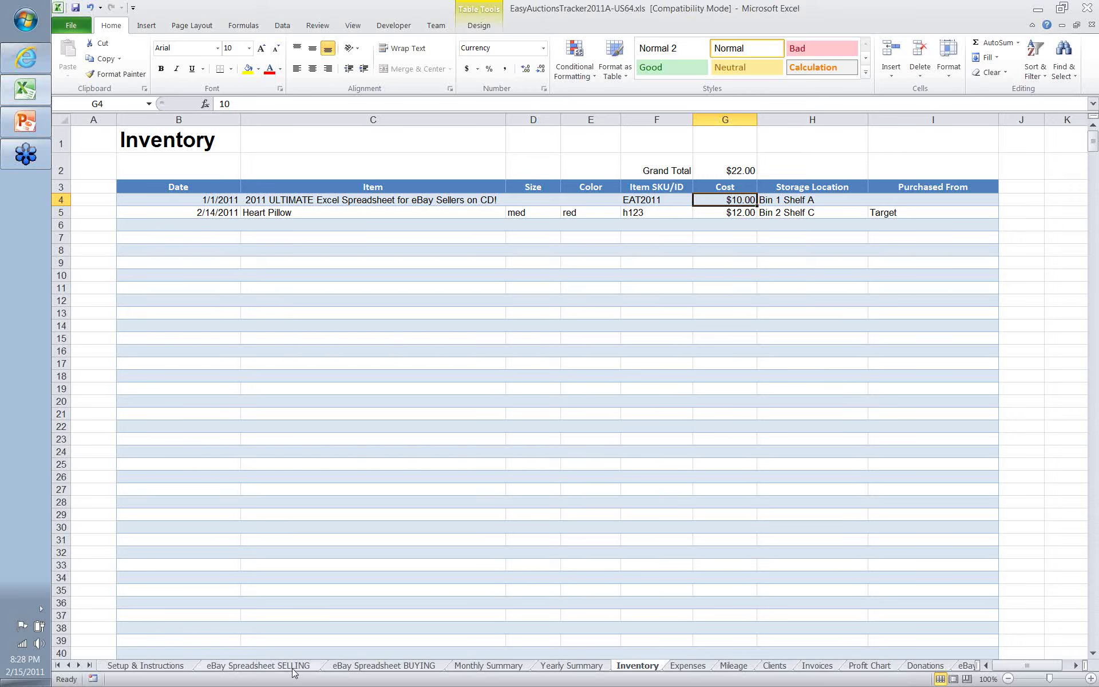
{"action": "left_click", "coordinate": [258, 666]}
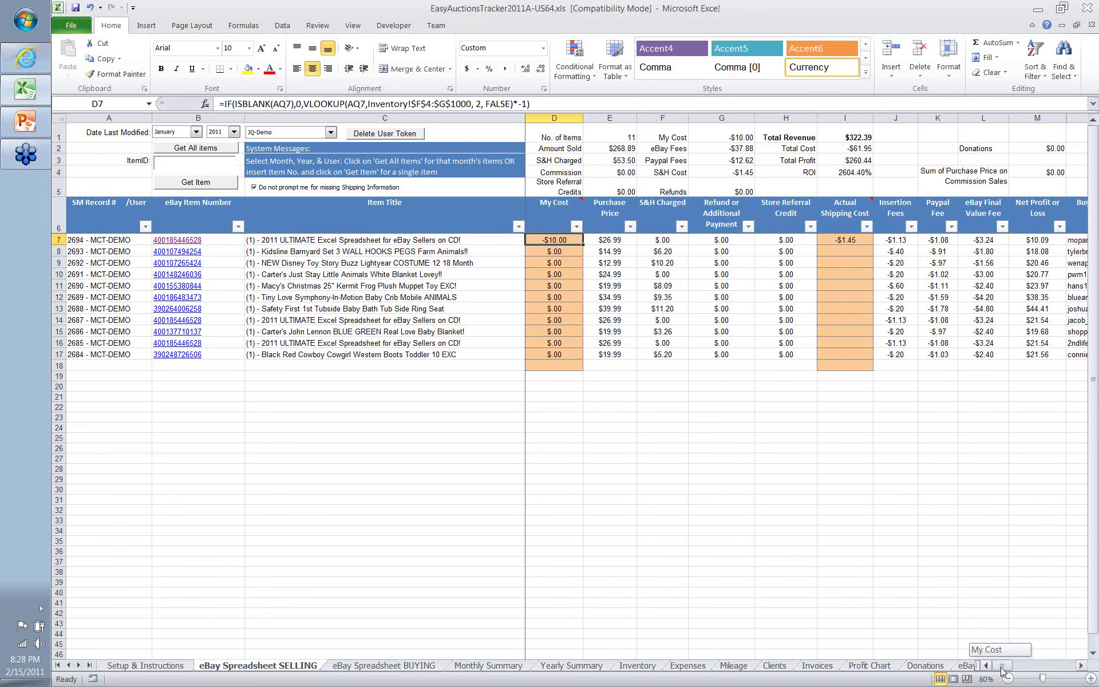
{"action": "left_click_drag", "start_coordinate": [1002, 671], "coordinate": [1063, 665]}
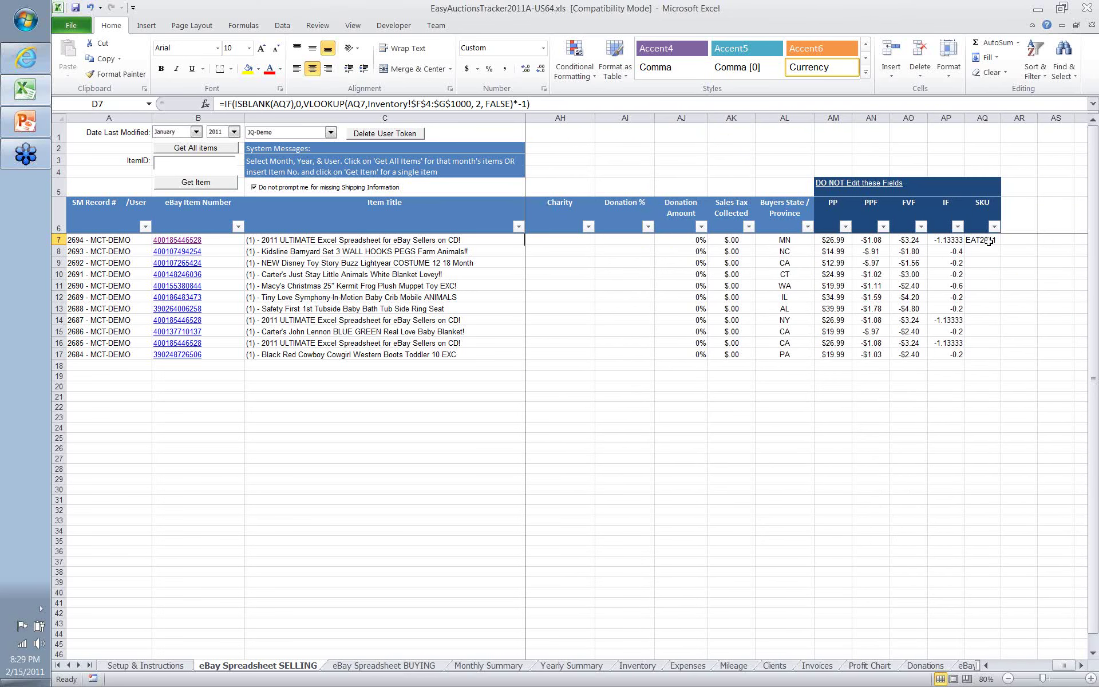
{"action": "left_click", "coordinate": [989, 241]}
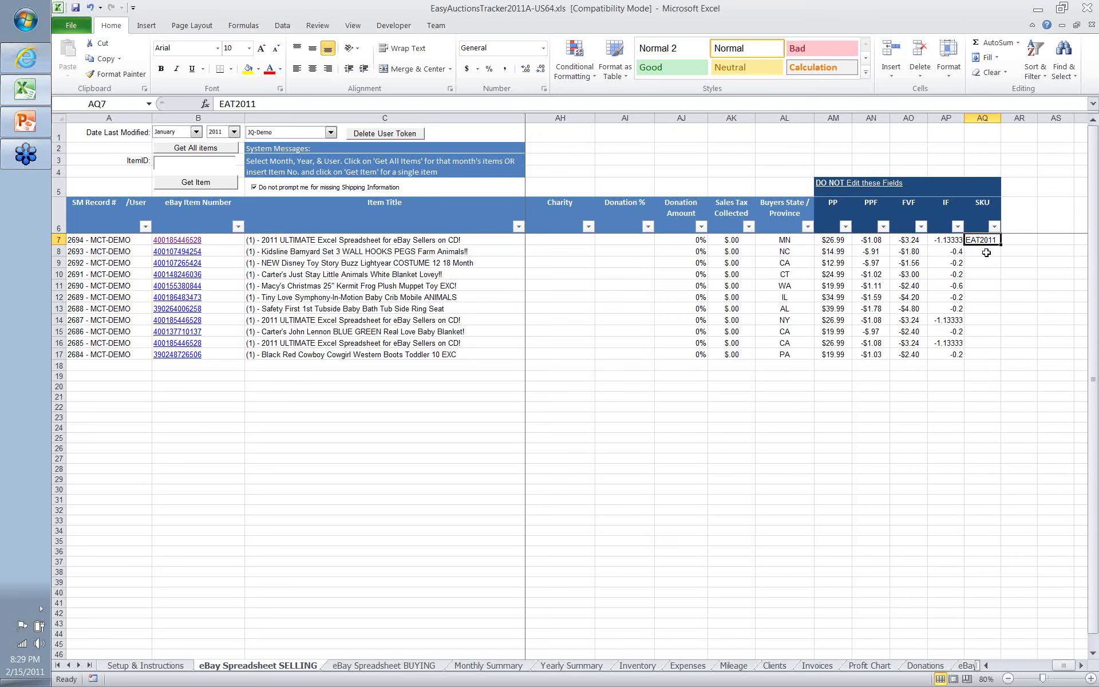
{"action": "left_click_drag", "start_coordinate": [1062, 667], "coordinate": [1029, 672]}
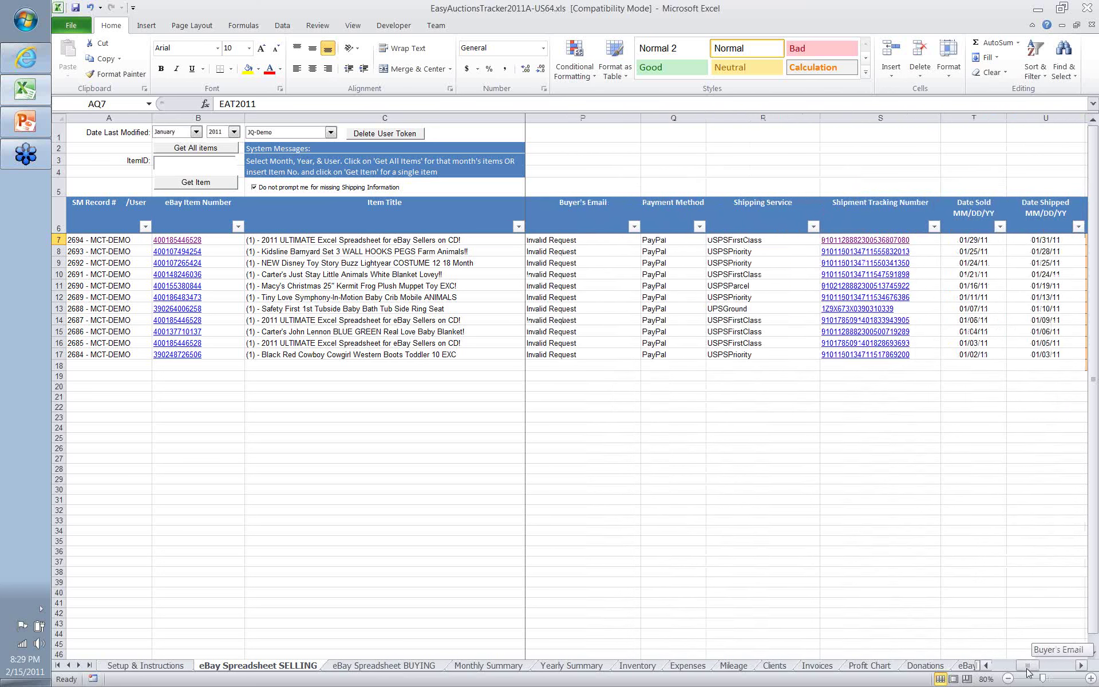
{"action": "left_click_drag", "start_coordinate": [1028, 672], "coordinate": [992, 675]}
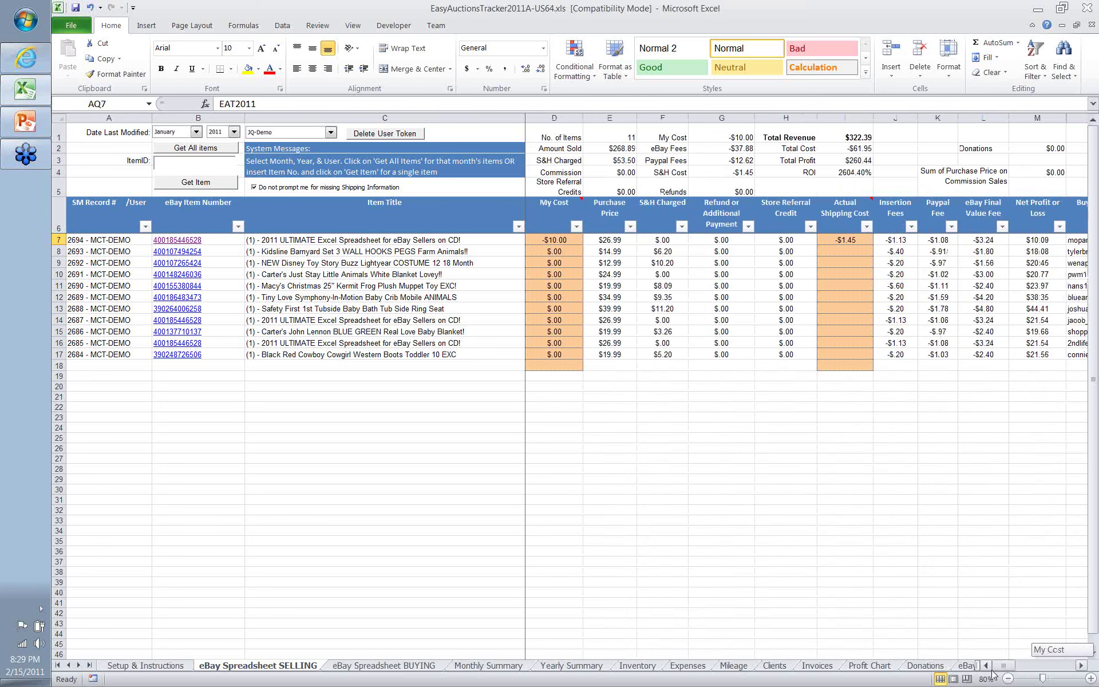
- Enter SKU h123 for the sale in row 8 of the SELLING sheet and check its My Cost against the Inventory sheet
{"action": "left_click_drag", "start_coordinate": [993, 675], "coordinate": [1063, 665]}
{"action": "left_click", "coordinate": [981, 251]}
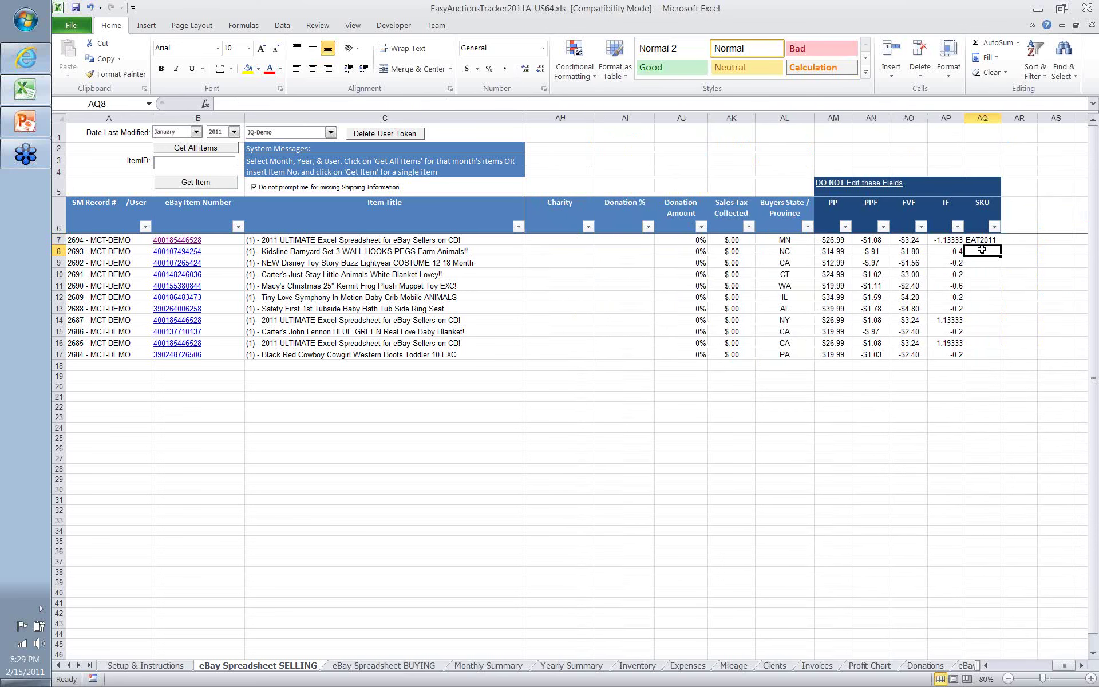
{"action": "type", "text": "h123"}
{"action": "key", "text": "Return"}
{"action": "left_click_drag", "start_coordinate": [1061, 666], "coordinate": [1061, 667]}
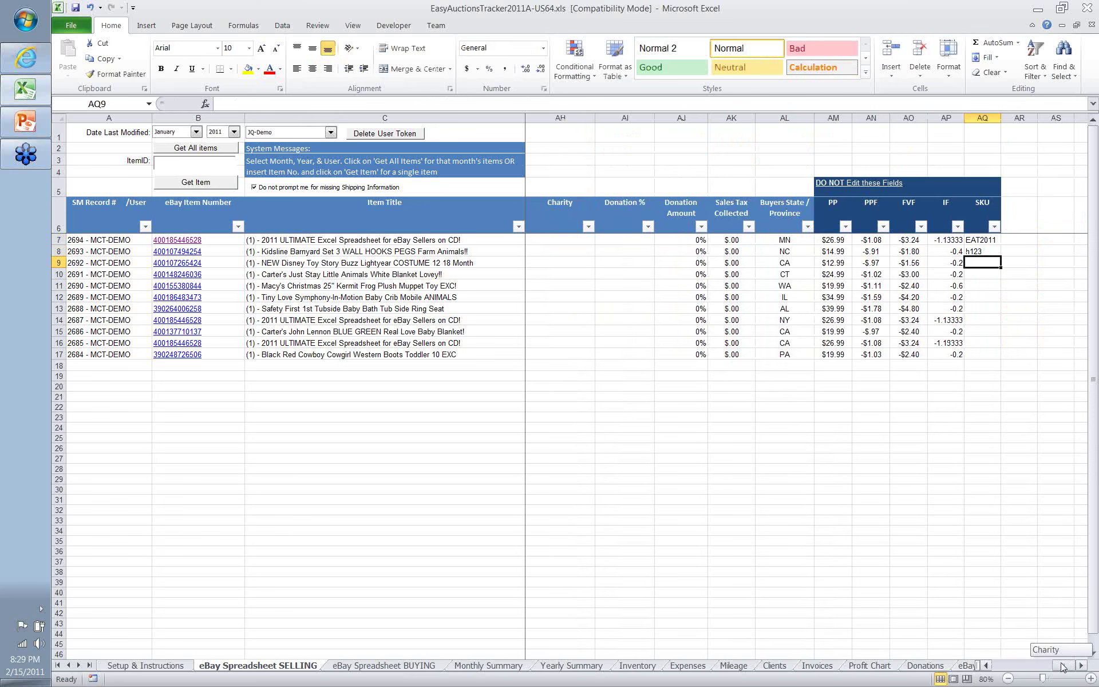
{"action": "left_click_drag", "start_coordinate": [1062, 666], "coordinate": [1002, 666]}
{"action": "left_click", "coordinate": [573, 253]}
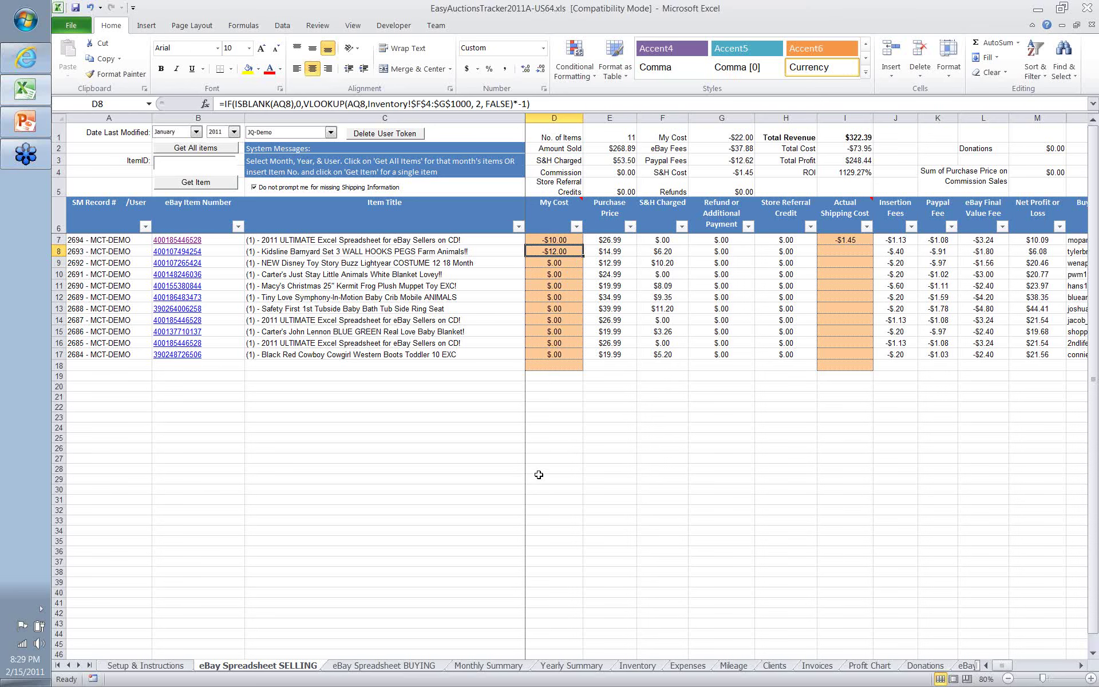
{"action": "left_click", "coordinate": [633, 670]}
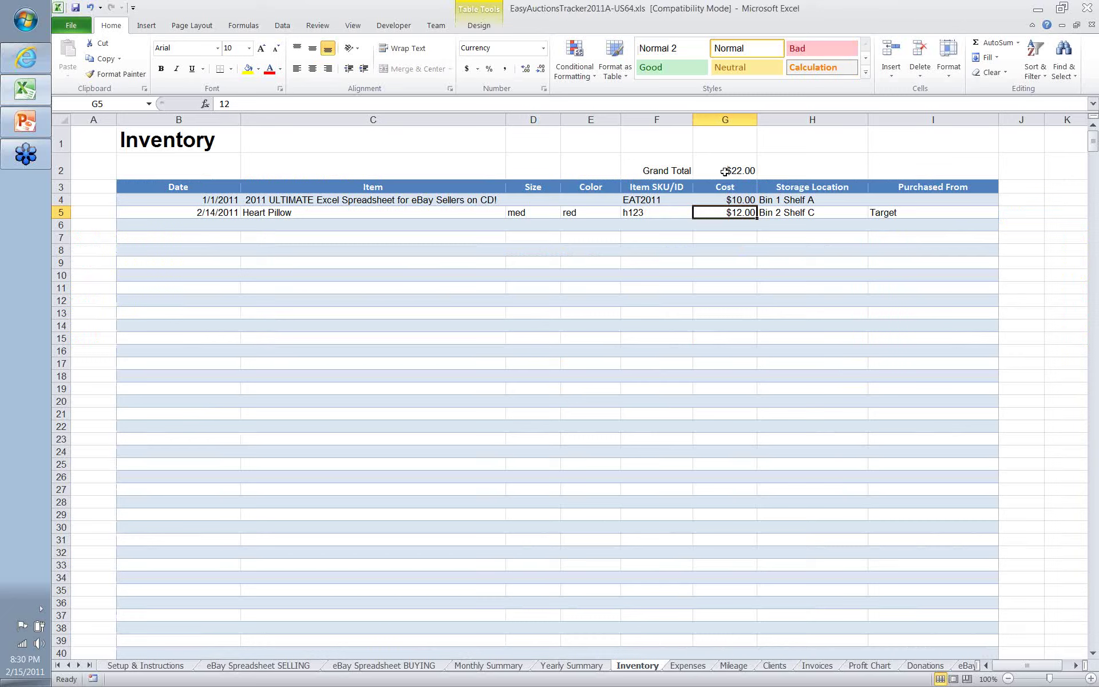
- In the Expenses sheet, start an entry in row 4 with the date 1/1/11, the item Paper and a cost of $5
{"action": "left_click", "coordinate": [698, 666]}
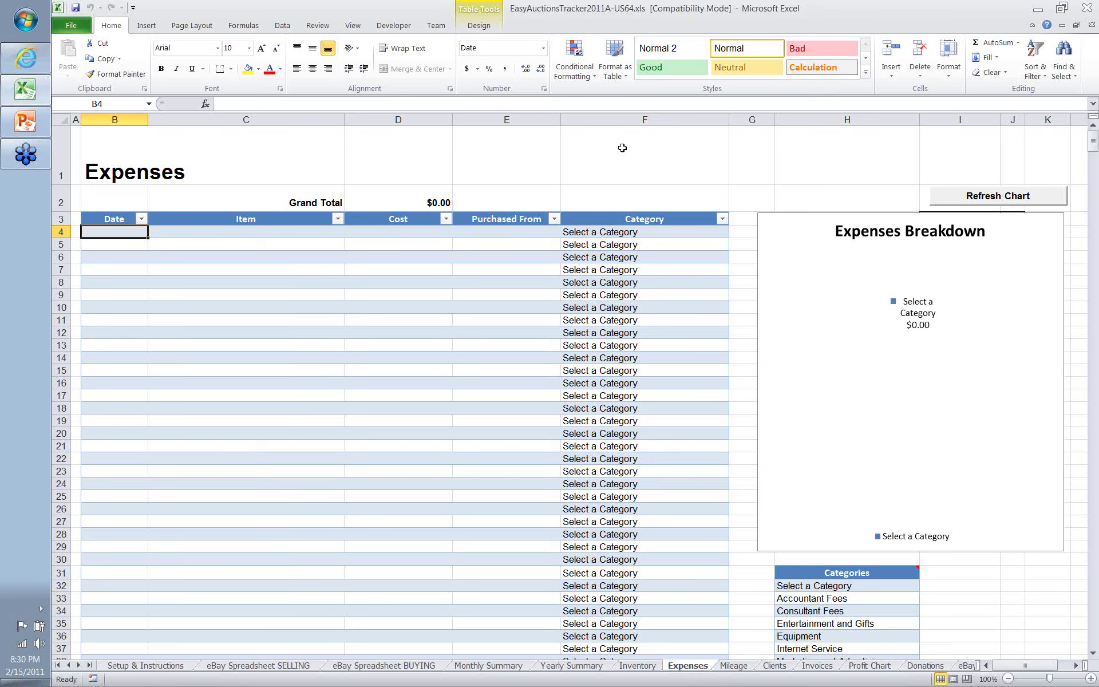
{"action": "type", "text": "1/1/11"}
{"action": "key", "text": "Tab"}
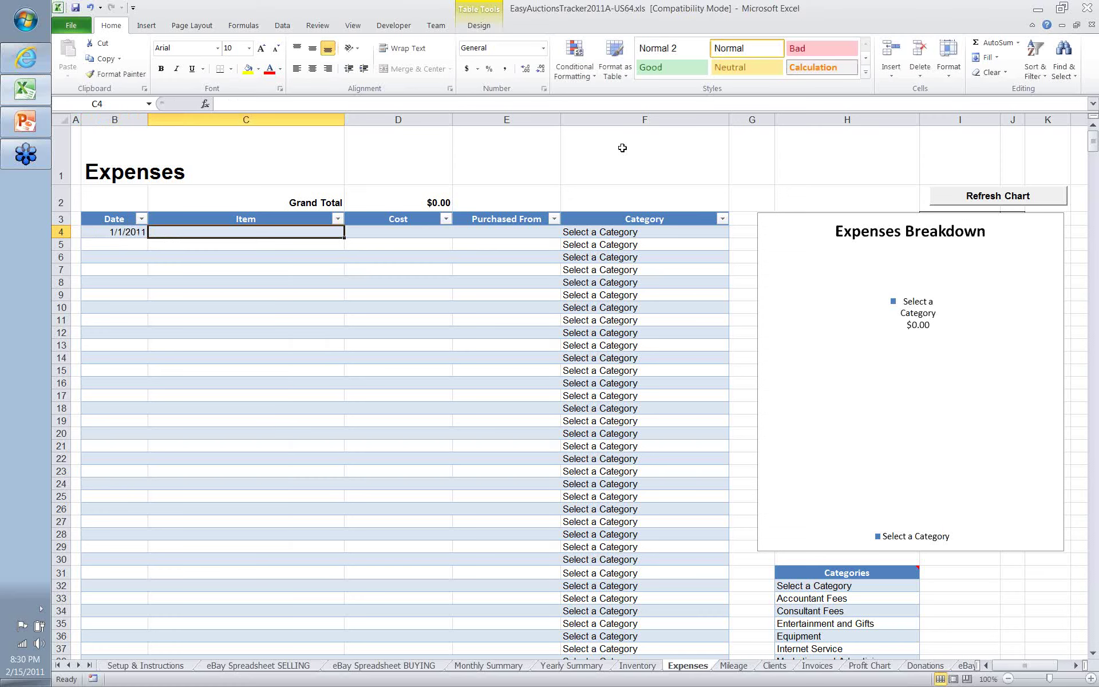
{"action": "type", "text": "Paper"}
{"action": "key", "text": "Tab"}
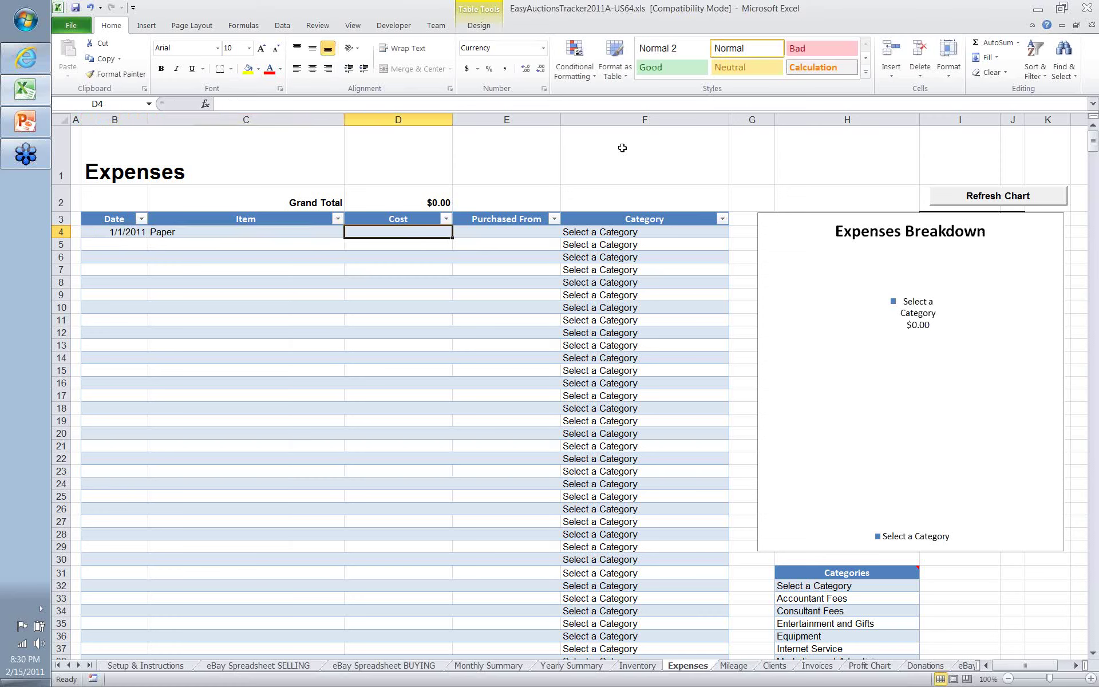
{"action": "type", "text": "5"}
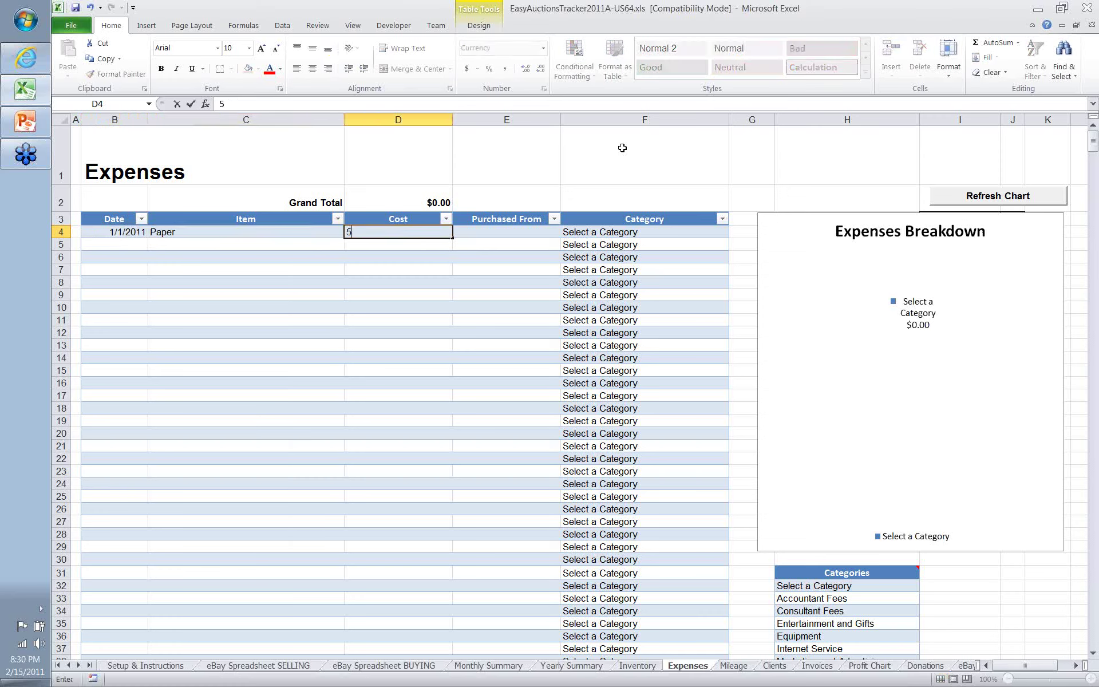
{"action": "key", "text": "Tab"}
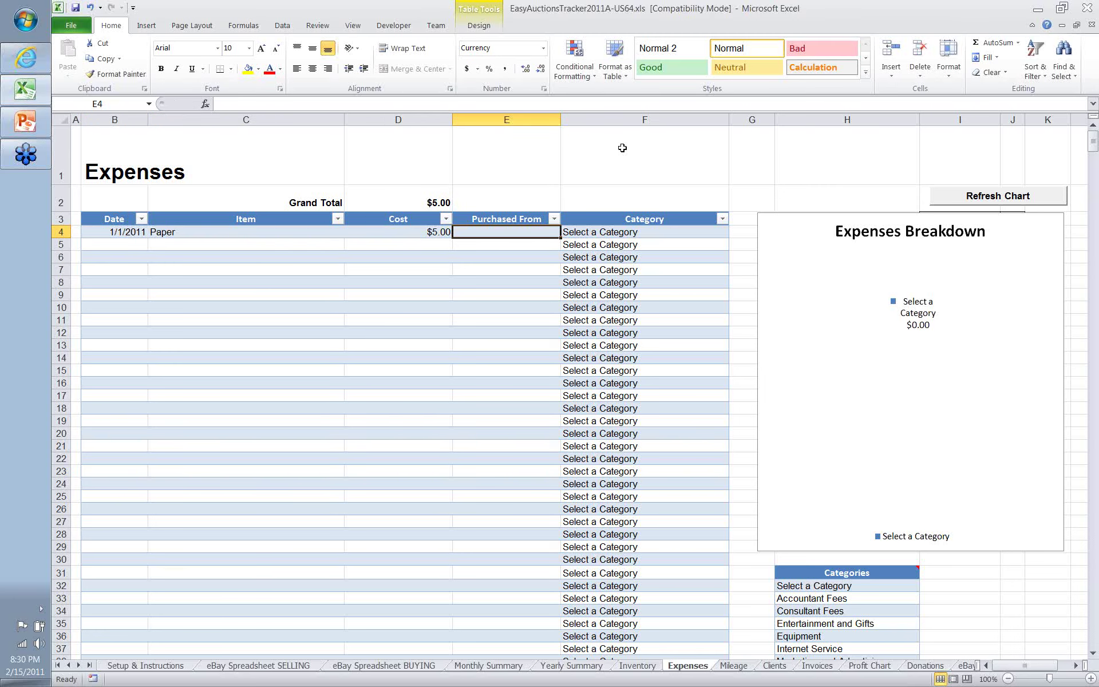
- Complete the Paper expense with Staples as the place it was purchased from and the category Office Supplies
{"action": "type", "text": "Sta"}
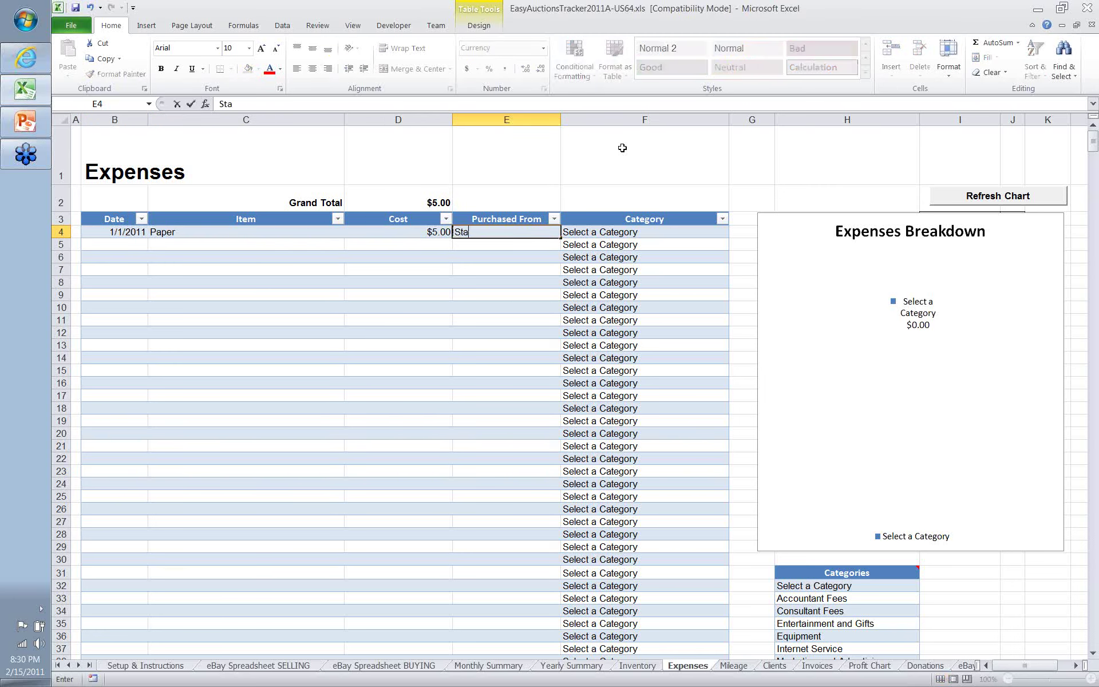
{"action": "type", "text": "ples"}
{"action": "key", "text": "Tab"}
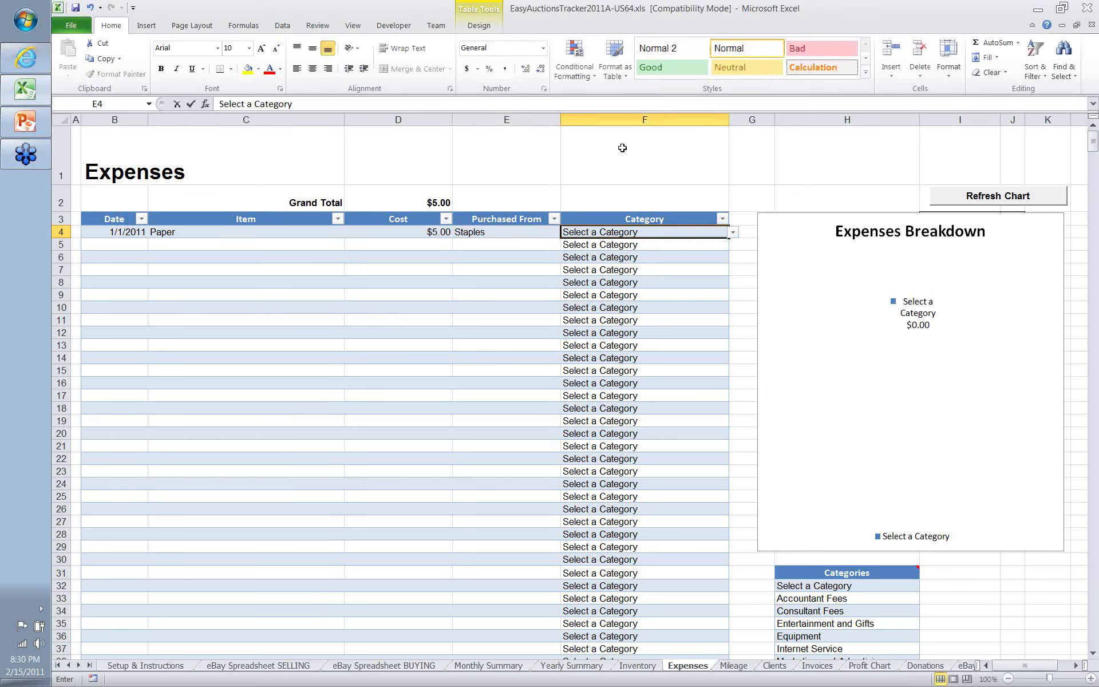
{"action": "left_click", "coordinate": [732, 232]}
{"action": "left_click_drag", "start_coordinate": [732, 260], "coordinate": [728, 271]}
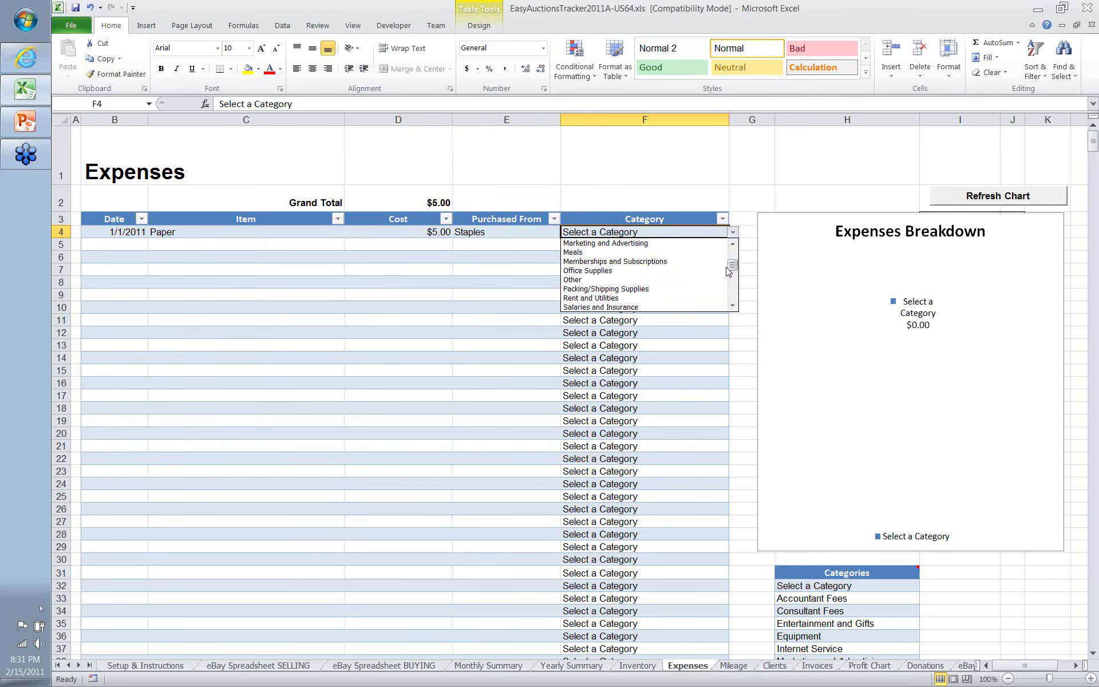
{"action": "left_click", "coordinate": [686, 270]}
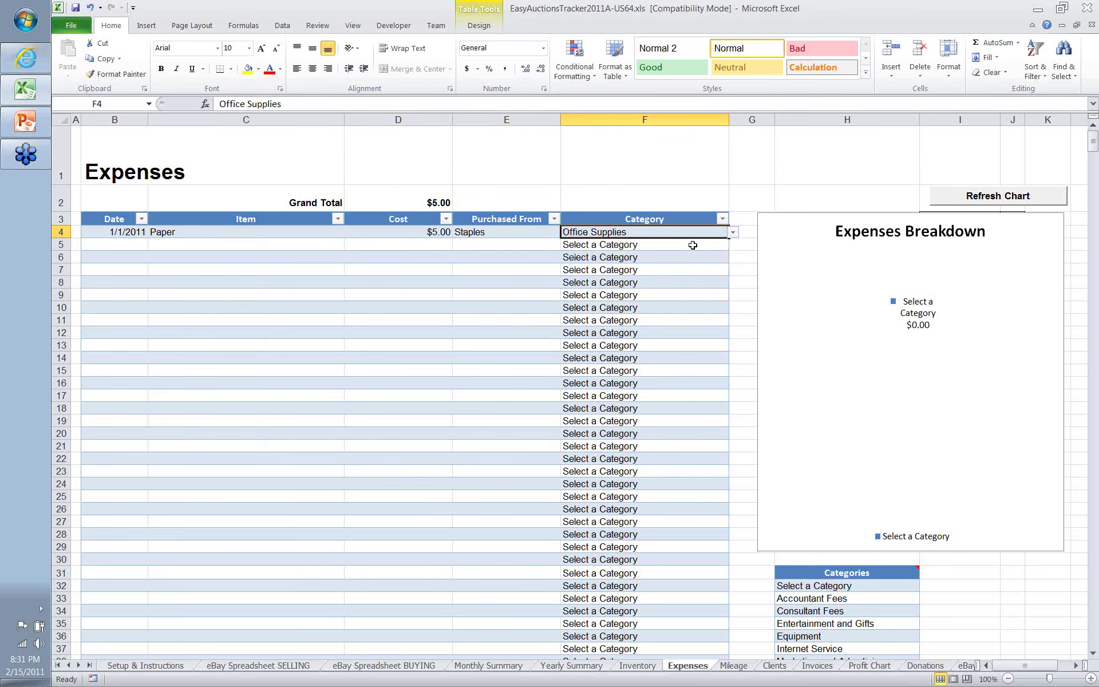
{"action": "left_click", "coordinate": [733, 233]}
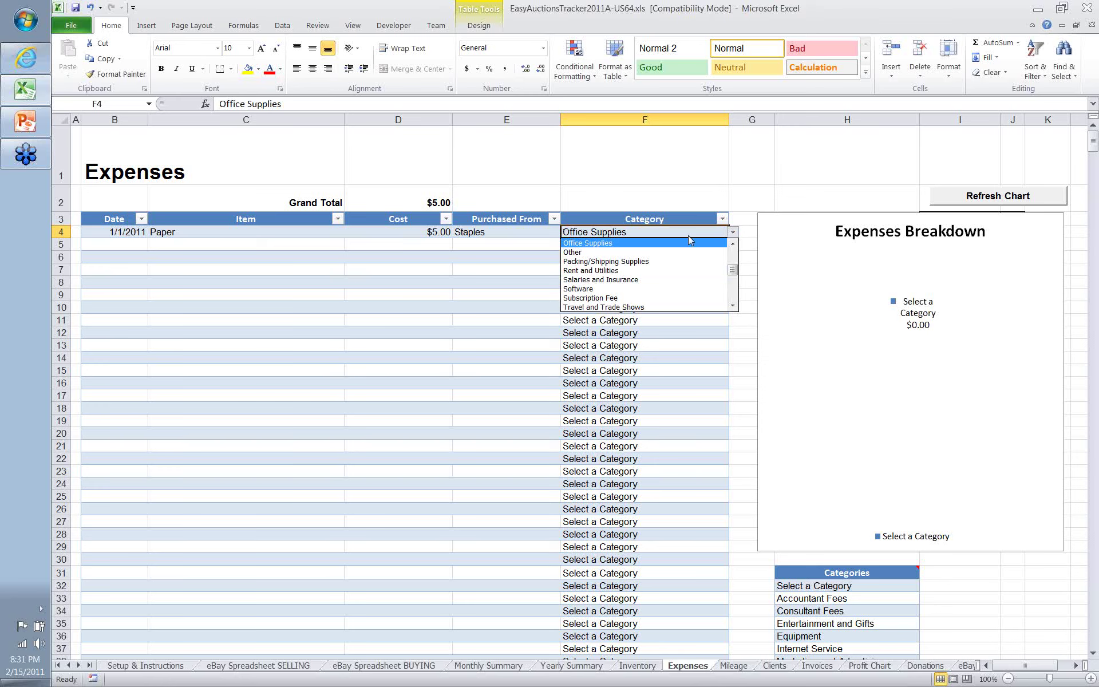
{"action": "left_click", "coordinate": [653, 244]}
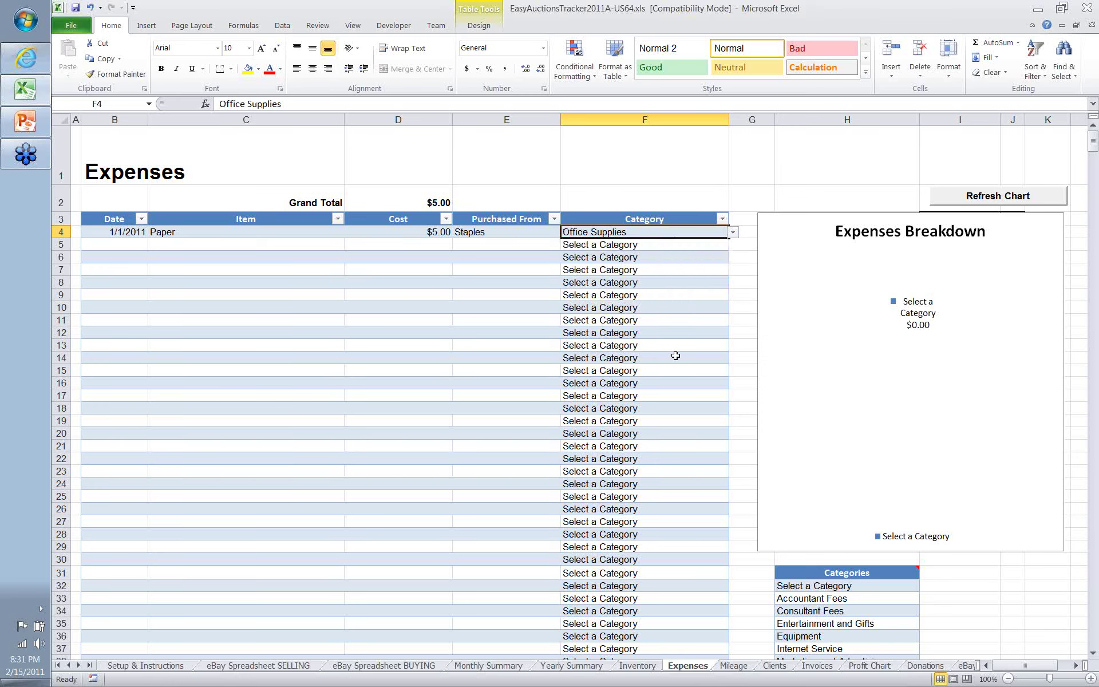
- Look through the Categories list below the Expenses Breakdown chart and refresh the chart
{"action": "left_click", "coordinate": [716, 337]}
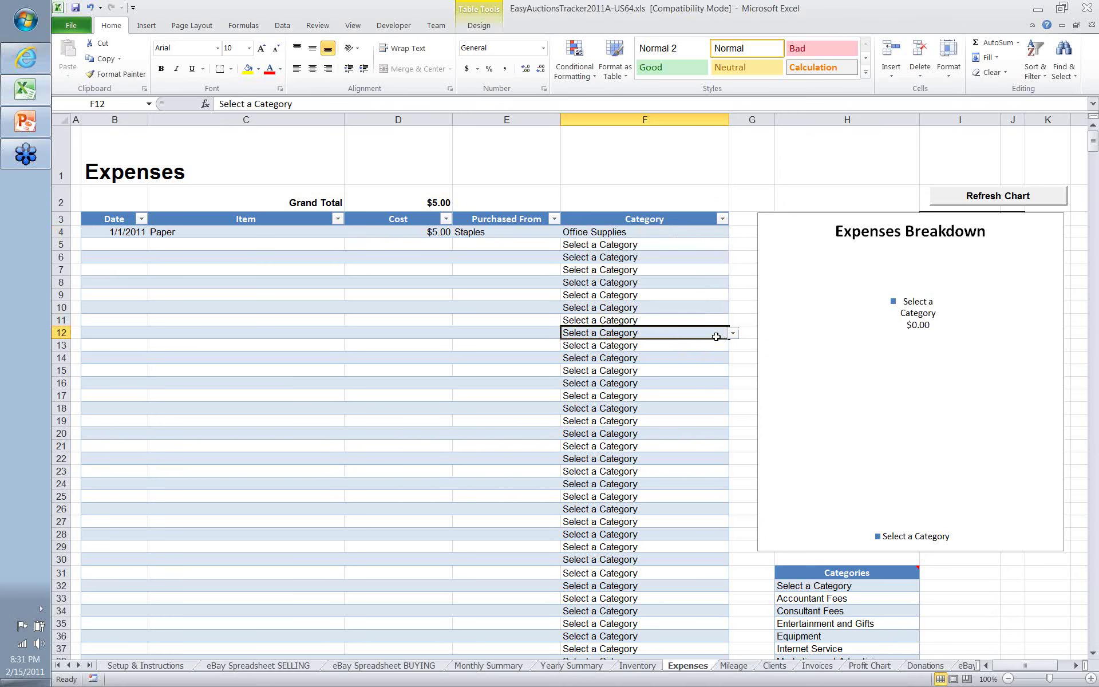
{"action": "scroll", "coordinate": [716, 336], "scroll_direction": "down", "scroll_amount": 1}
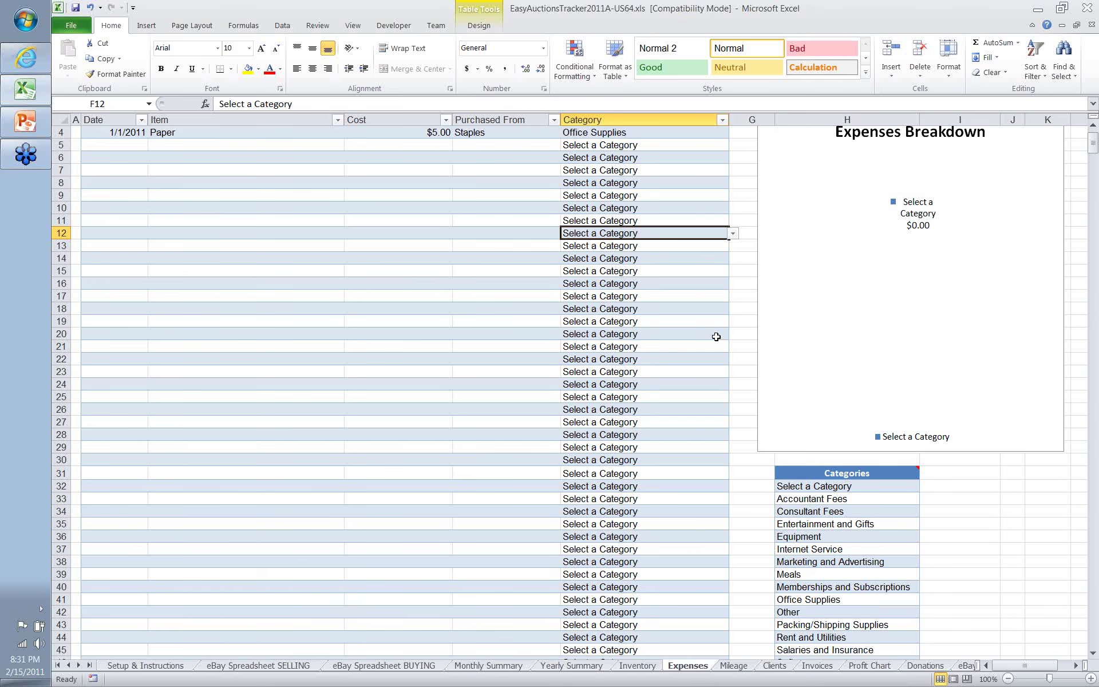
{"action": "scroll", "coordinate": [846, 471], "scroll_direction": "down", "scroll_amount": 2}
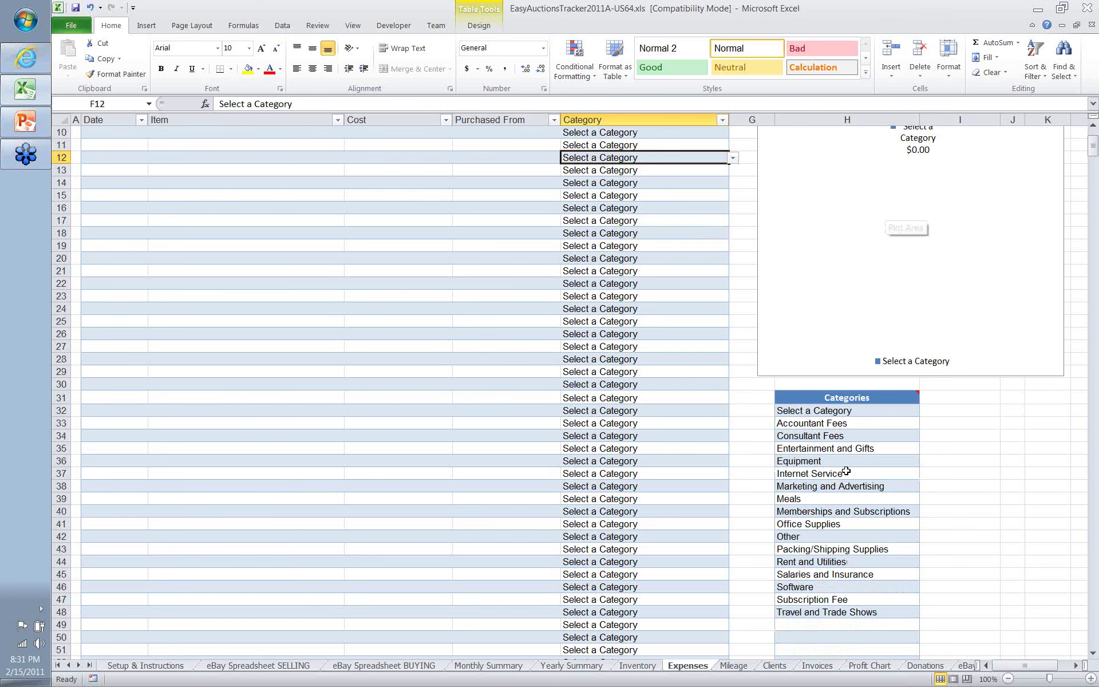
{"action": "scroll", "coordinate": [846, 471], "scroll_direction": "down", "scroll_amount": 3}
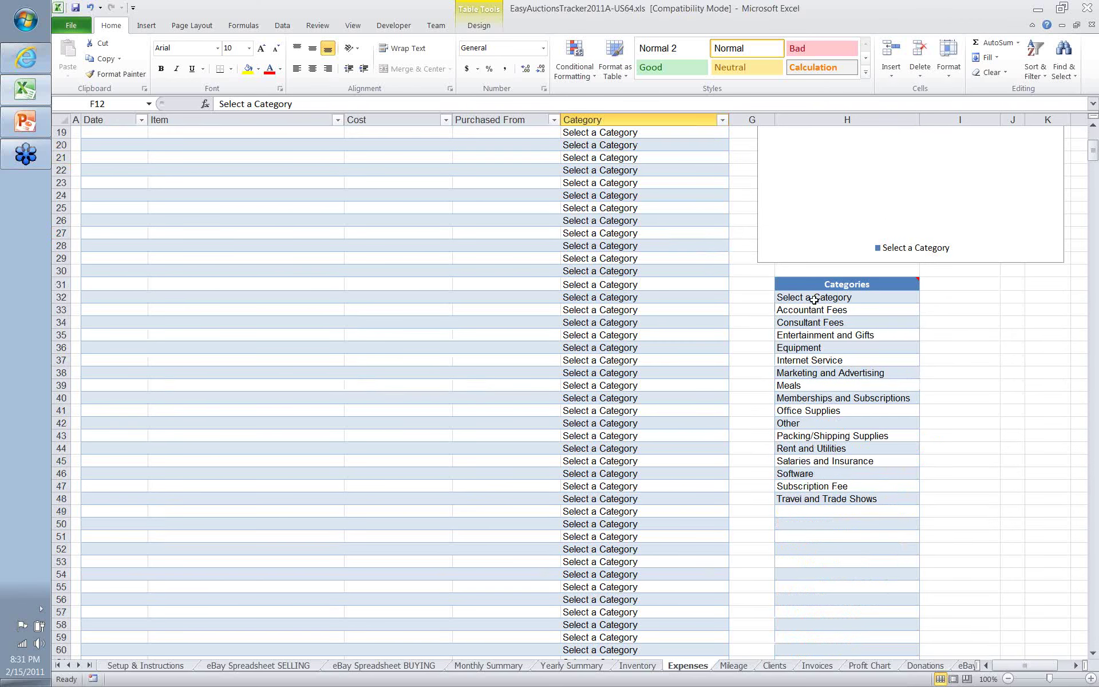
{"action": "scroll", "coordinate": [814, 299], "scroll_direction": "down", "scroll_amount": 2}
{"action": "scroll", "coordinate": [916, 258], "scroll_direction": "up", "scroll_amount": 8}
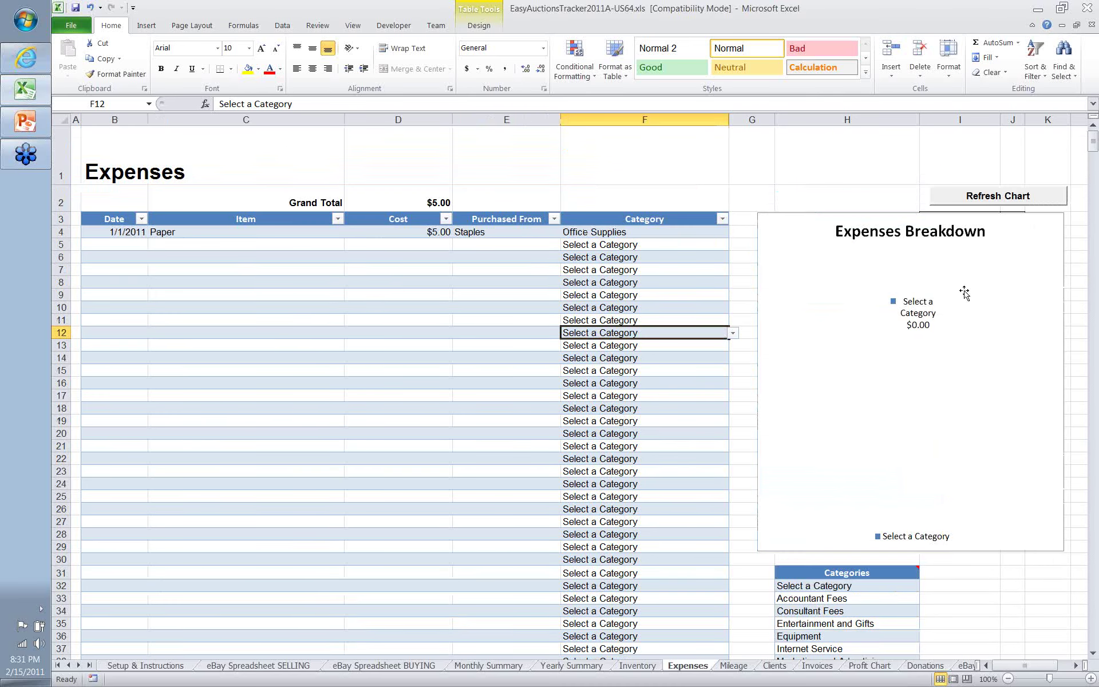
{"action": "left_click", "coordinate": [982, 196]}
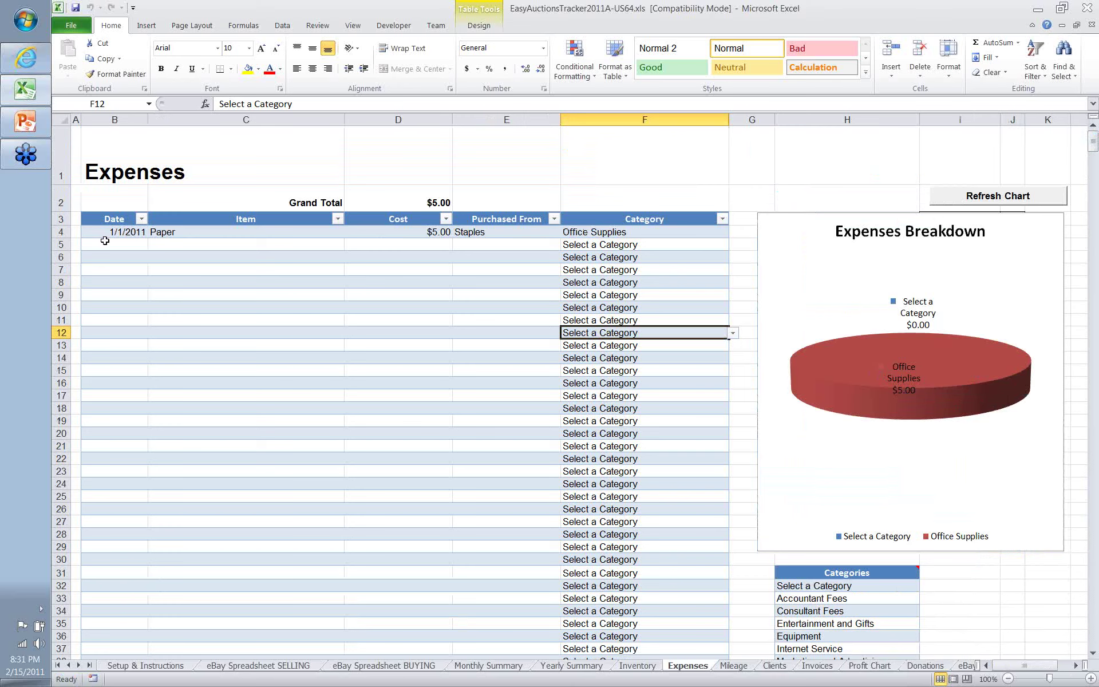
- Start a second expense in row 5 with the date 2/4/2011, the item Software and a cost of $45
{"action": "left_click", "coordinate": [105, 241]}
{"action": "type", "text": "2"}
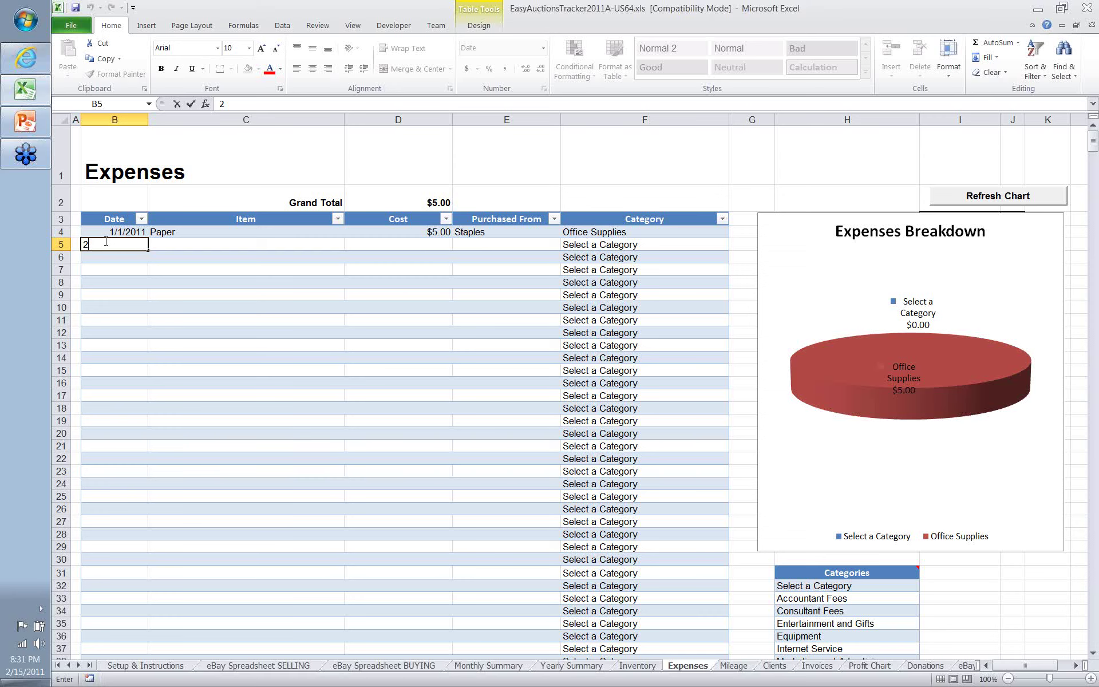
{"action": "type", "text": "/4/"}
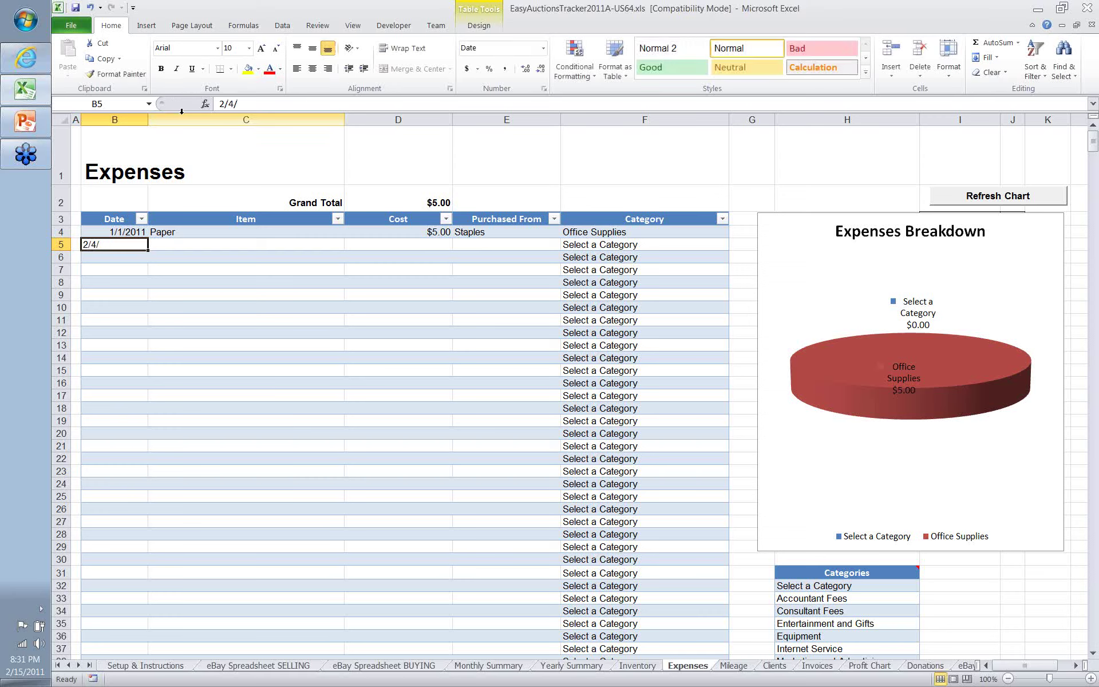
{"action": "type", "text": "2011"}
{"action": "key", "text": "Tab"}
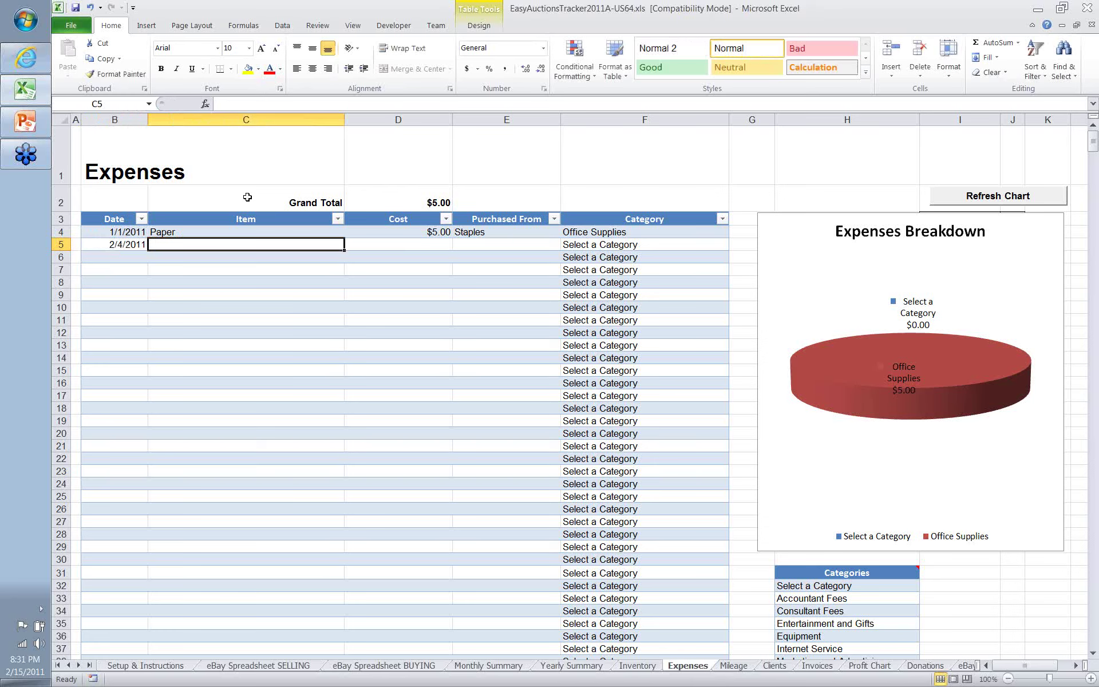
{"action": "type", "text": "So"}
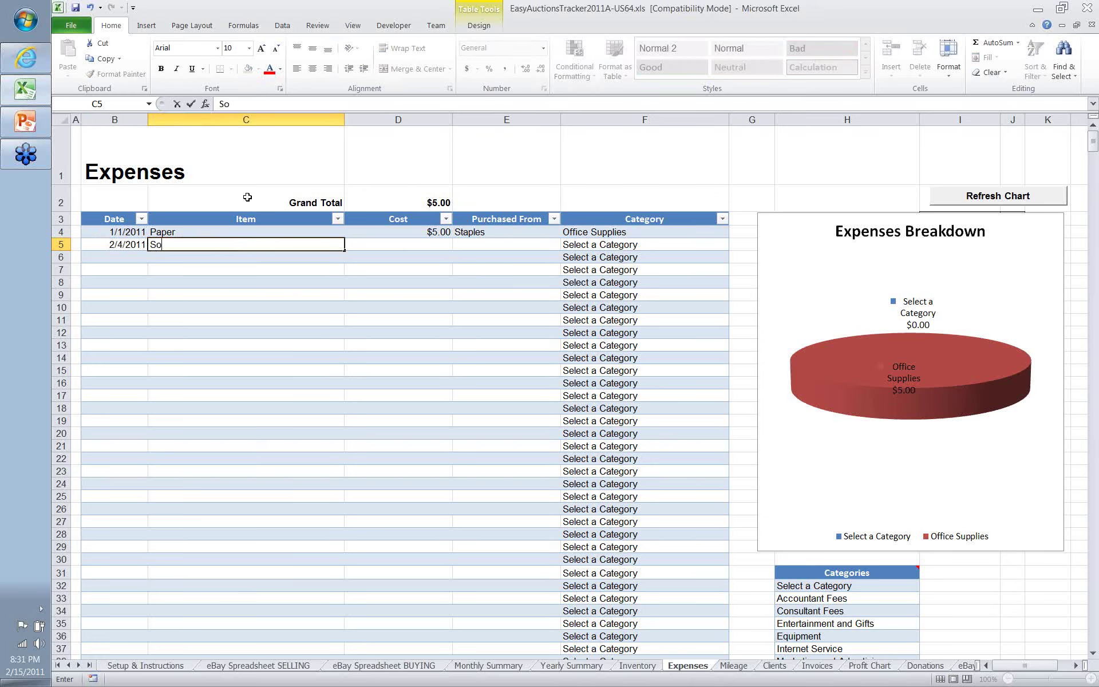
{"action": "type", "text": "ftware"}
{"action": "key", "text": "Tab"}
{"action": "type", "text": "45"}
{"action": "key", "text": "Tab"}
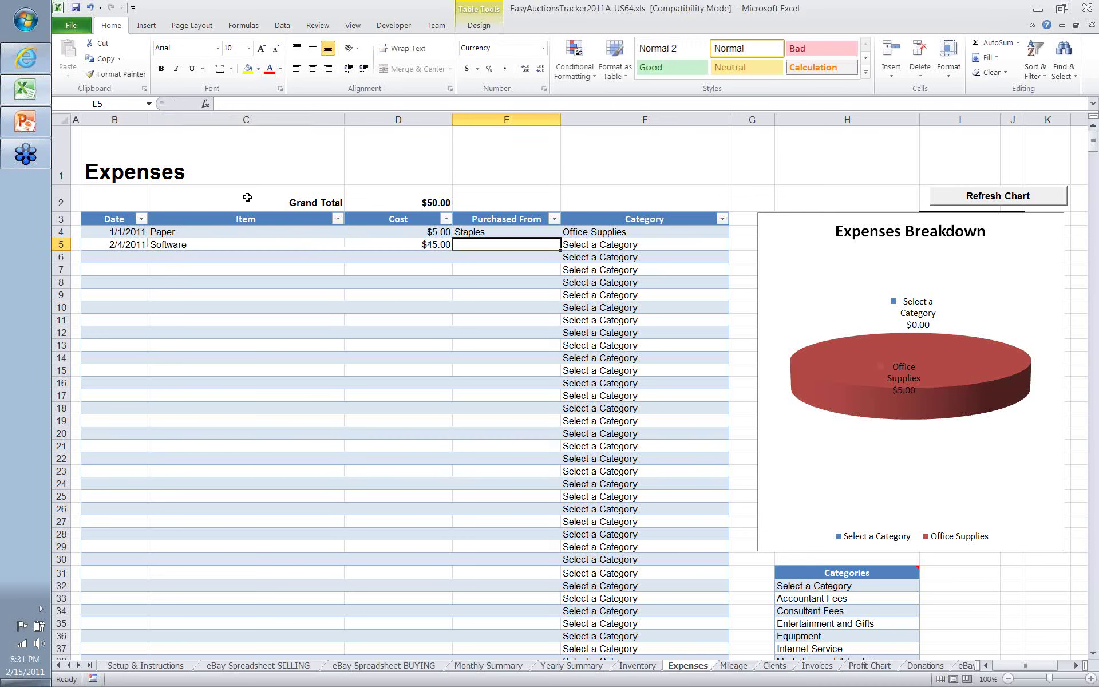
- Complete the Software expense with Best buy as the place it was purchased from and the category Software
{"action": "type", "text": "Best buy"}
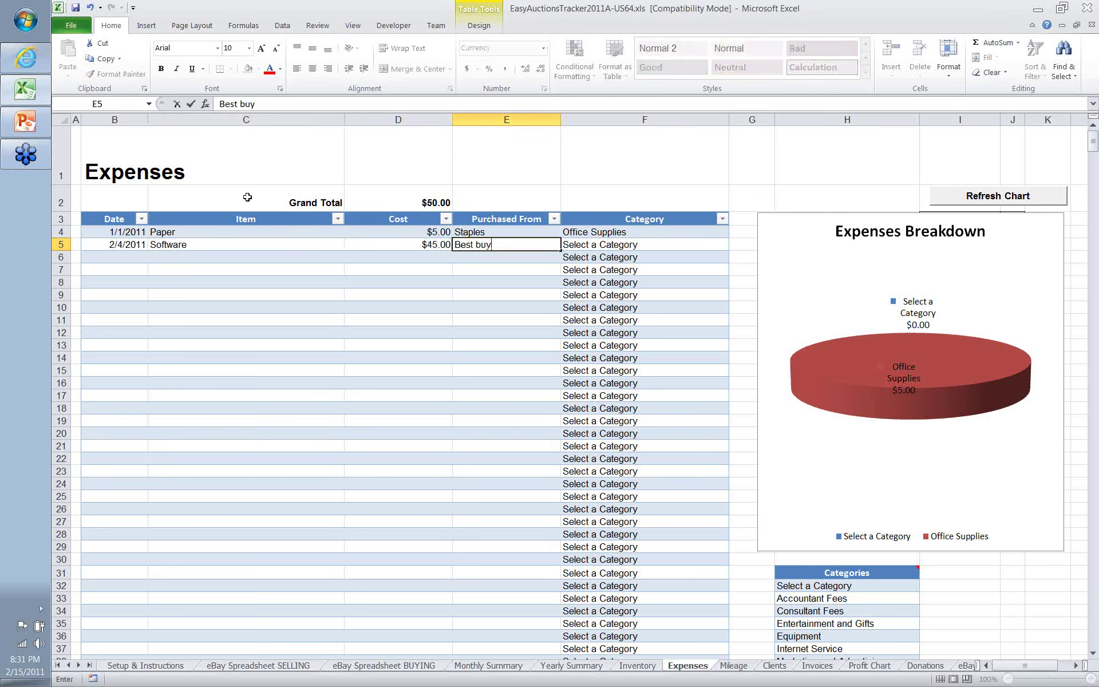
{"action": "key", "text": "Tab"}
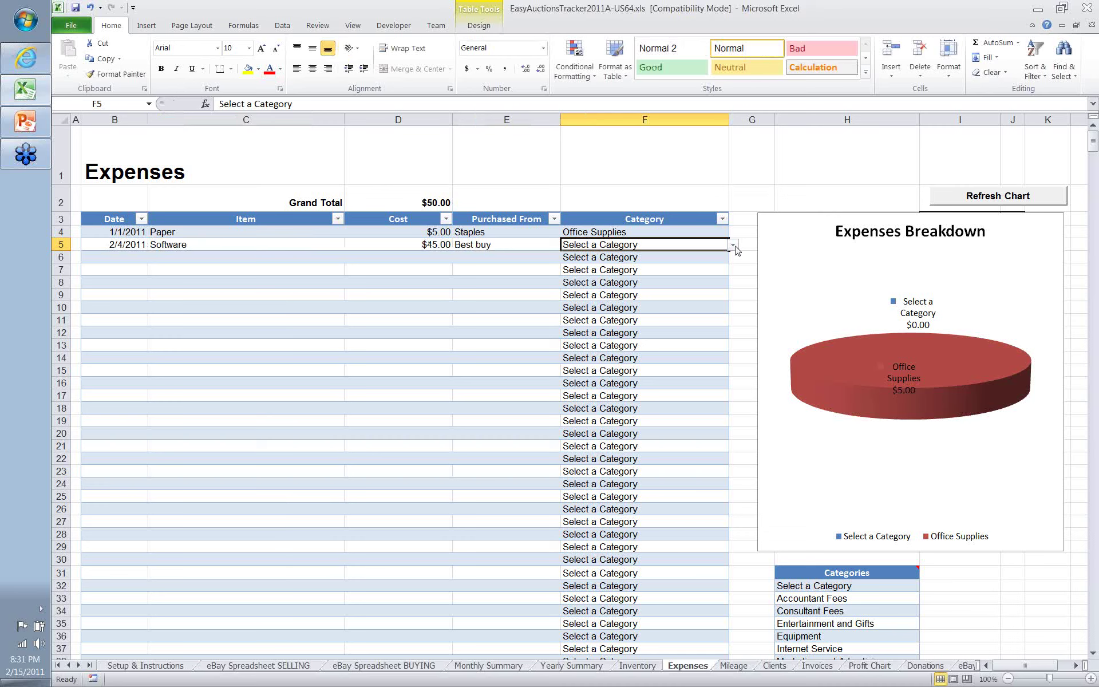
{"action": "left_click", "coordinate": [733, 246]}
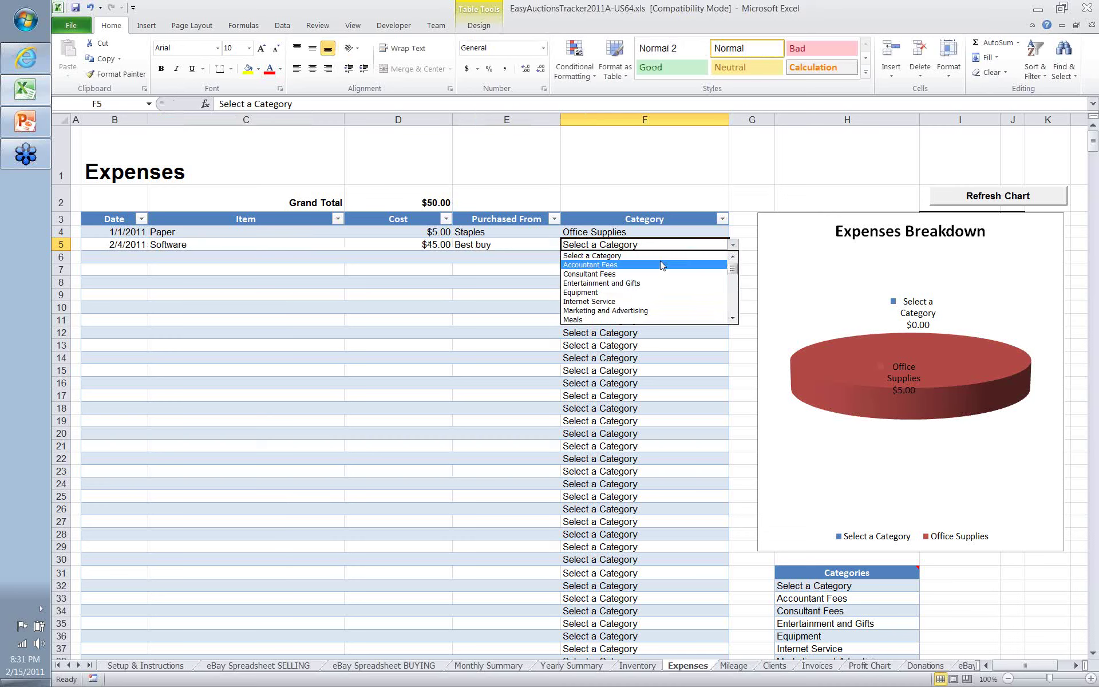
{"action": "left_click", "coordinate": [733, 318]}
{"action": "left_click", "coordinate": [733, 319]}
{"action": "left_click", "coordinate": [733, 319]}
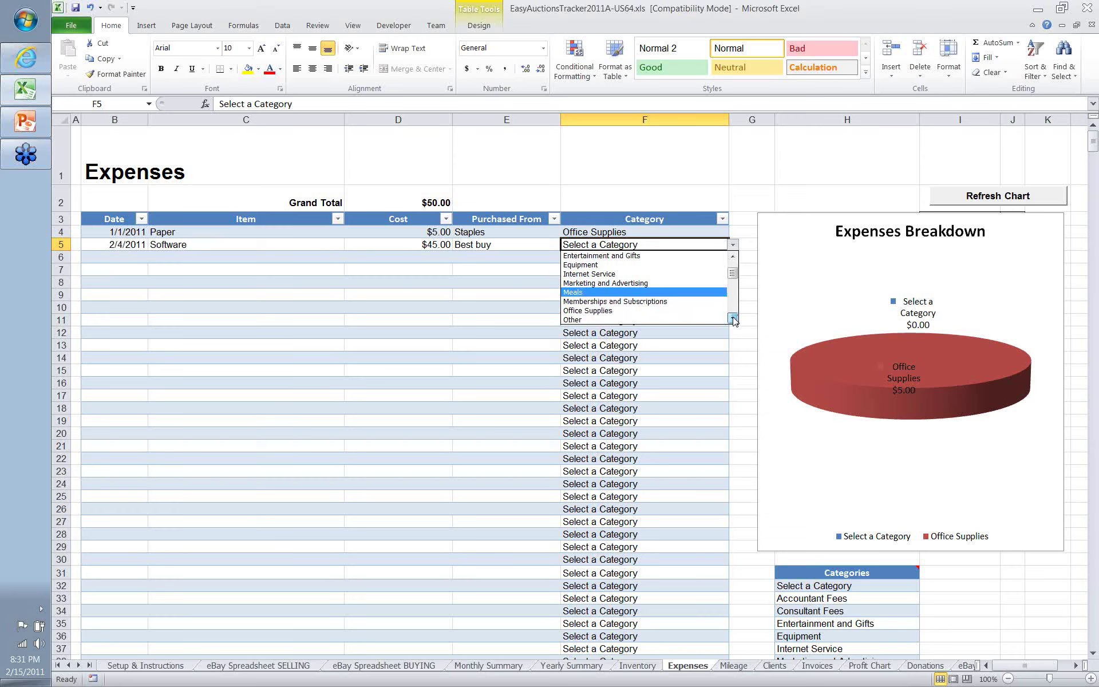
{"action": "left_click", "coordinate": [733, 319]}
{"action": "left_click", "coordinate": [733, 319]}
{"action": "left_click", "coordinate": [672, 310]}
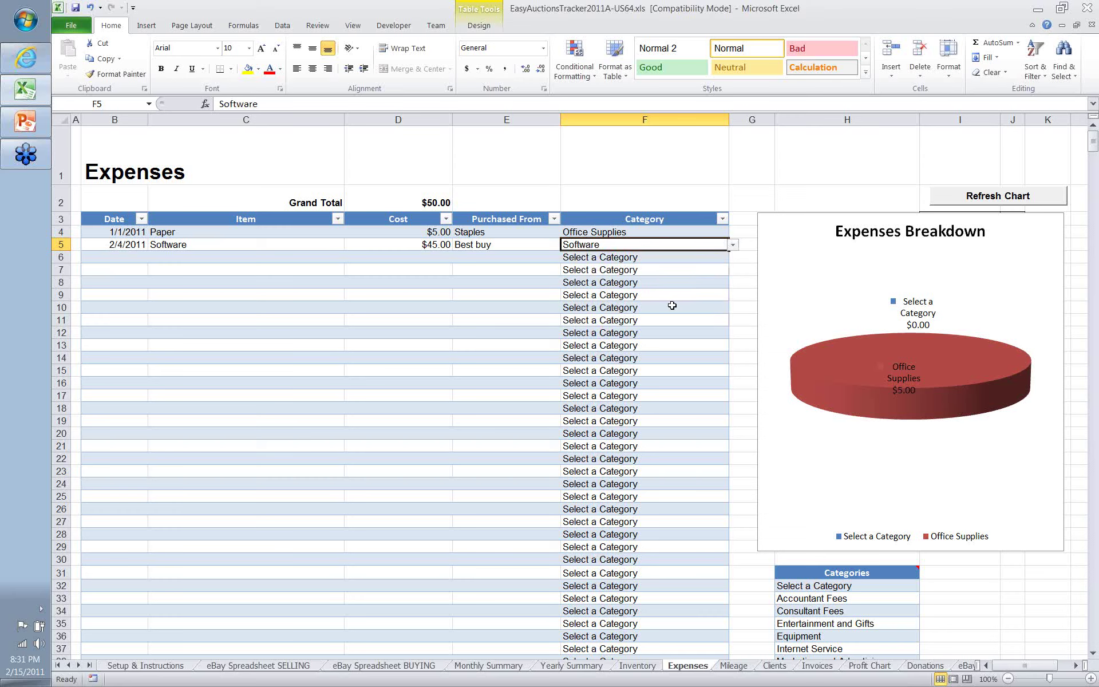
- Refresh the Expenses Breakdown chart and check the Grand Total and the rest of the expense table
{"action": "left_click", "coordinate": [705, 270]}
{"action": "left_click", "coordinate": [996, 196]}
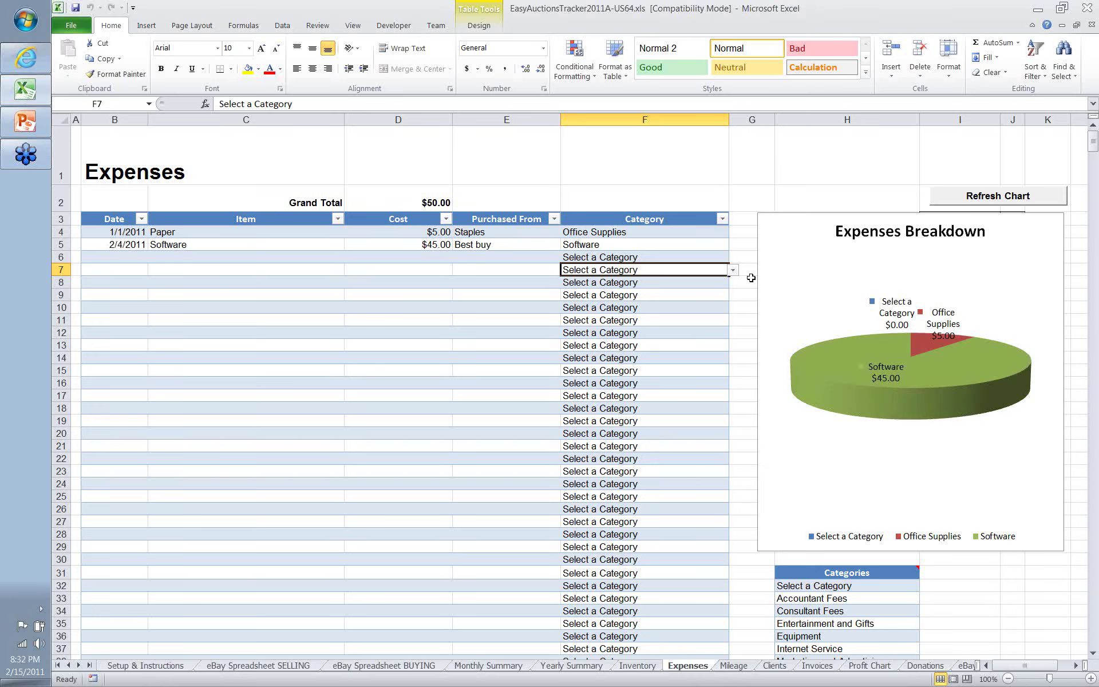
{"action": "left_click", "coordinate": [393, 198]}
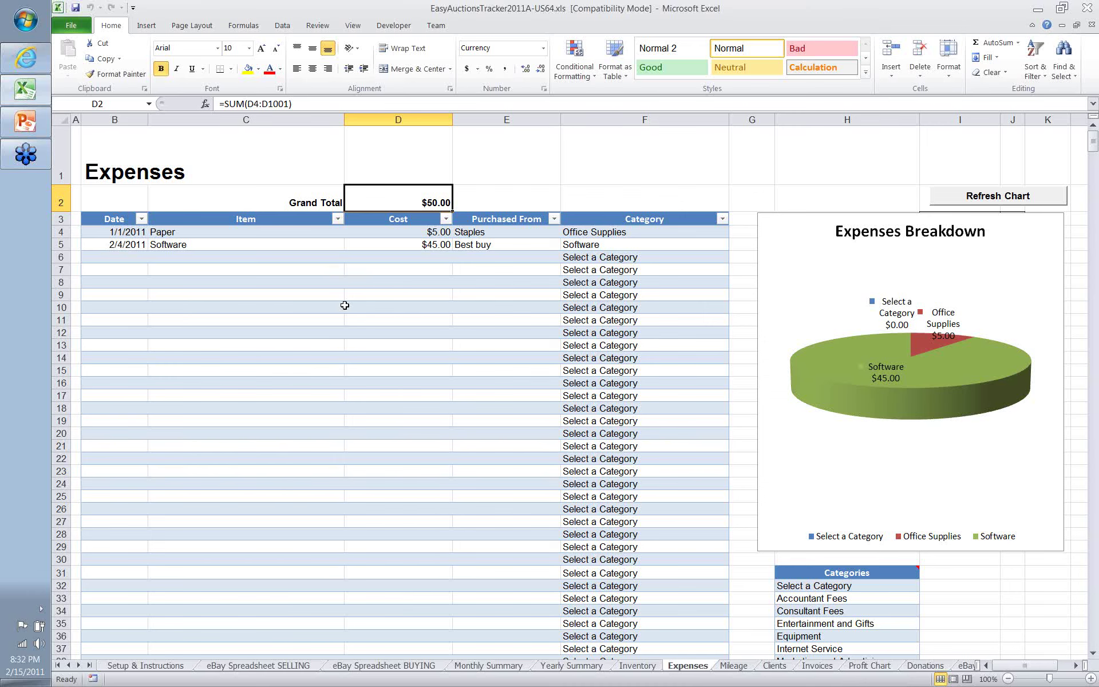
{"action": "scroll", "coordinate": [345, 305], "scroll_direction": "down", "scroll_amount": 1}
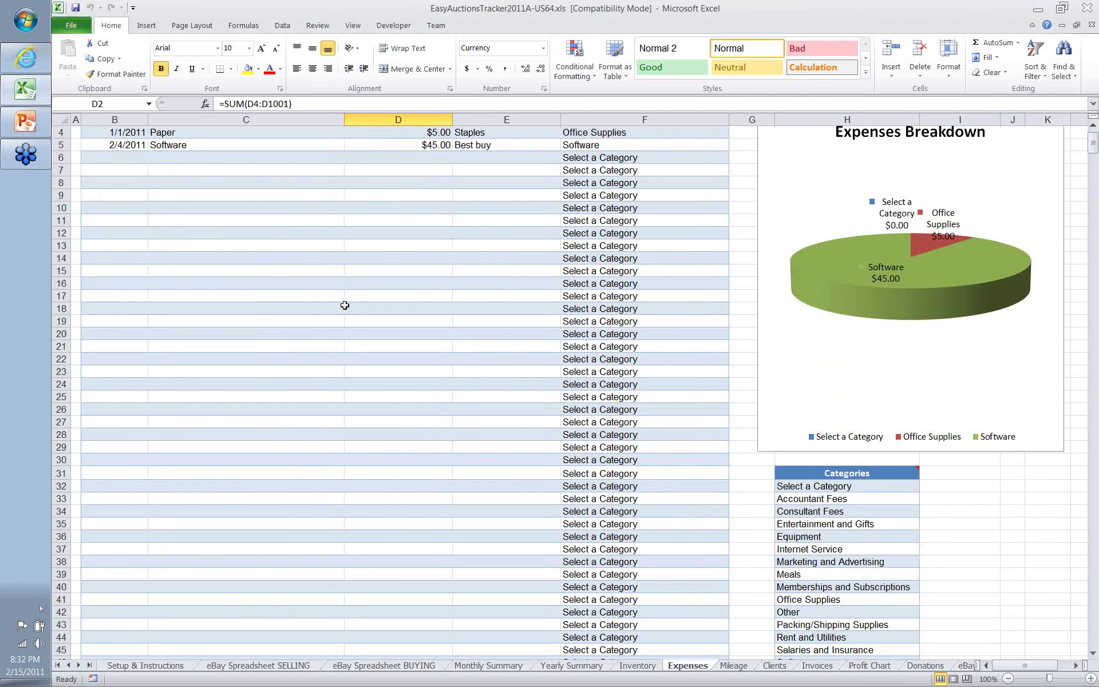
{"action": "scroll", "coordinate": [345, 305], "scroll_direction": "down", "scroll_amount": 1}
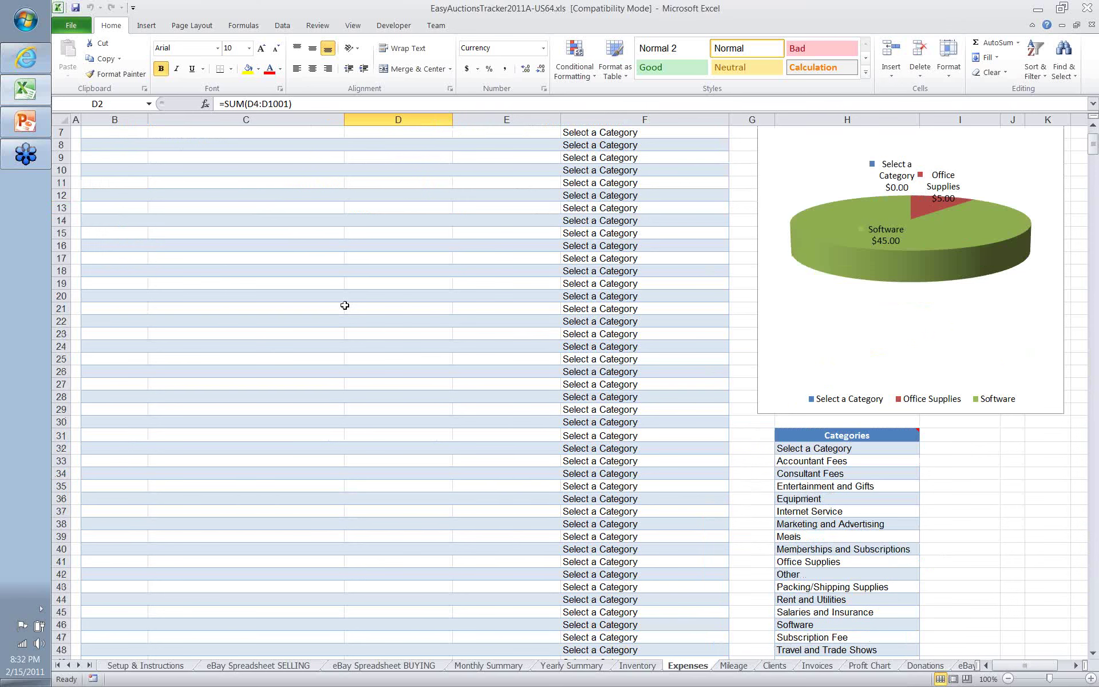
{"action": "scroll", "coordinate": [345, 305], "scroll_direction": "down", "scroll_amount": 3}
{"action": "scroll", "coordinate": [346, 300], "scroll_direction": "up", "scroll_amount": 5}
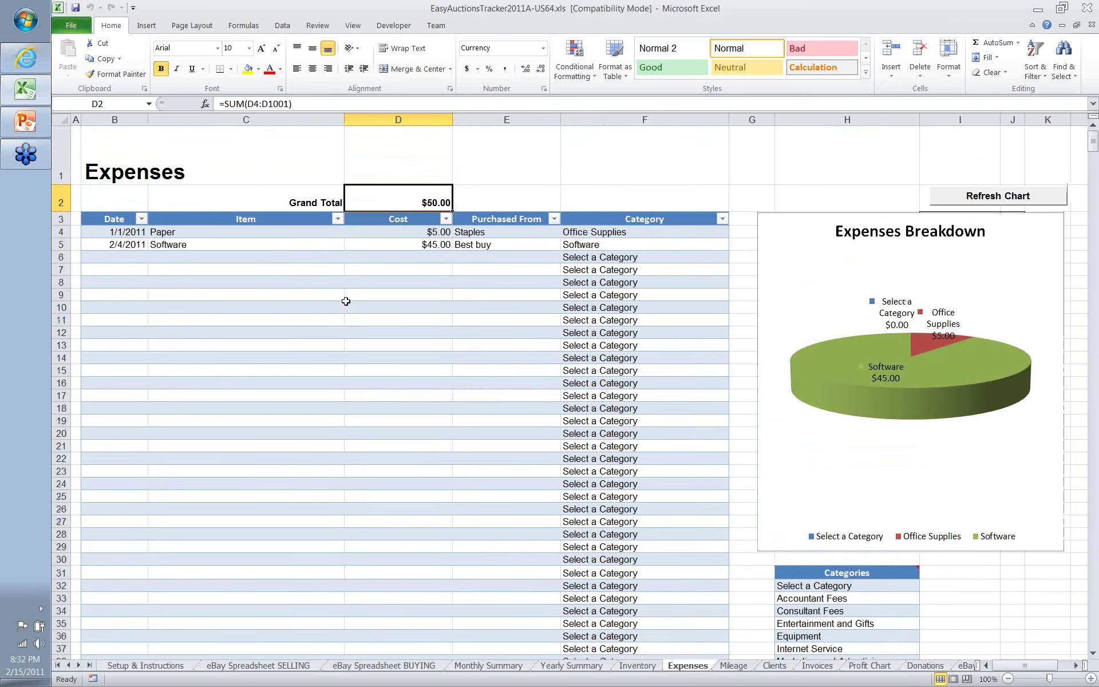
- In the Mileage sheet, record a trip in row 4 dated 1/1/2011 with the location Yard sale and a mileage of 50
{"action": "left_click", "coordinate": [735, 665]}
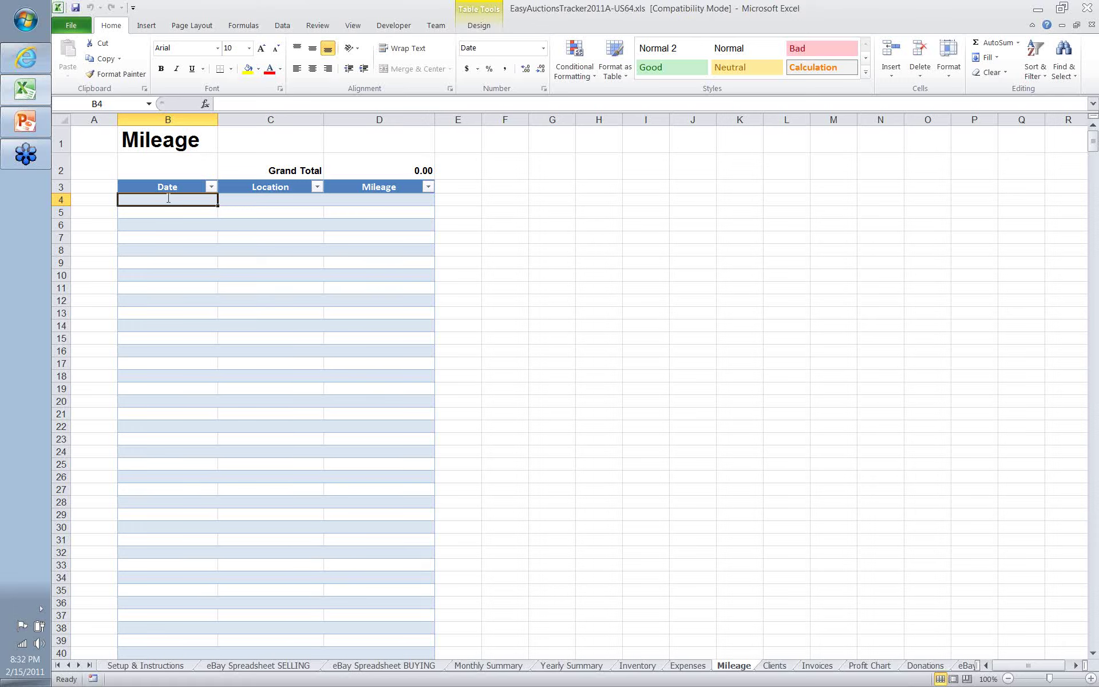
{"action": "type", "text": "1/1/2"}
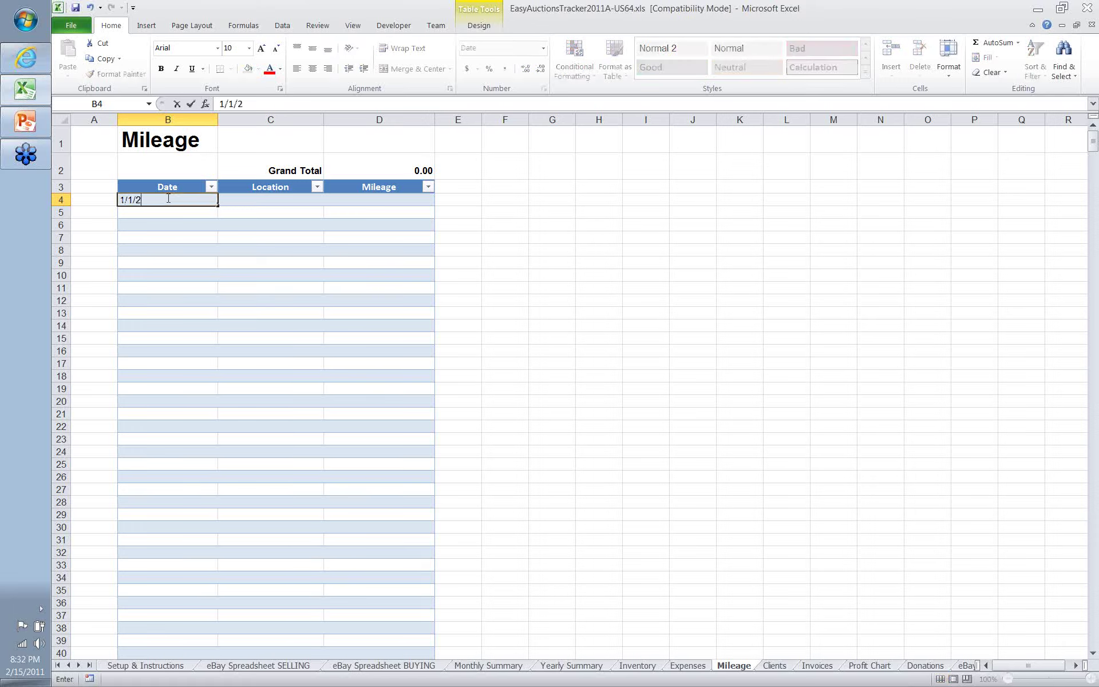
{"action": "type", "text": "011"}
{"action": "key", "text": "Tab"}
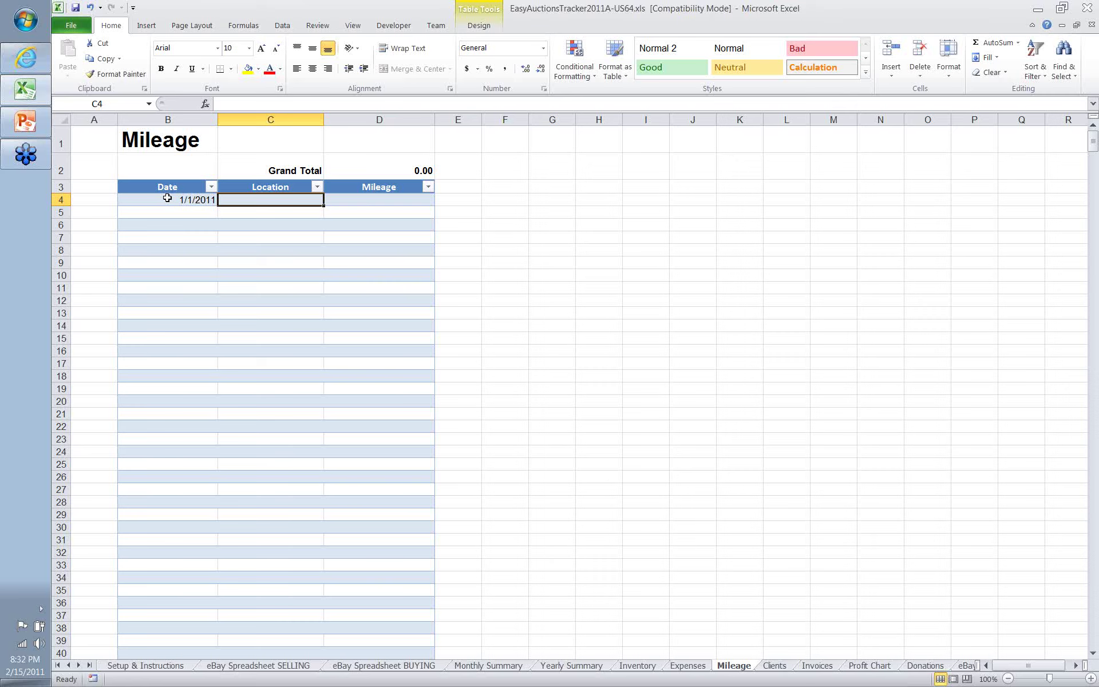
{"action": "type", "text": "Yard"}
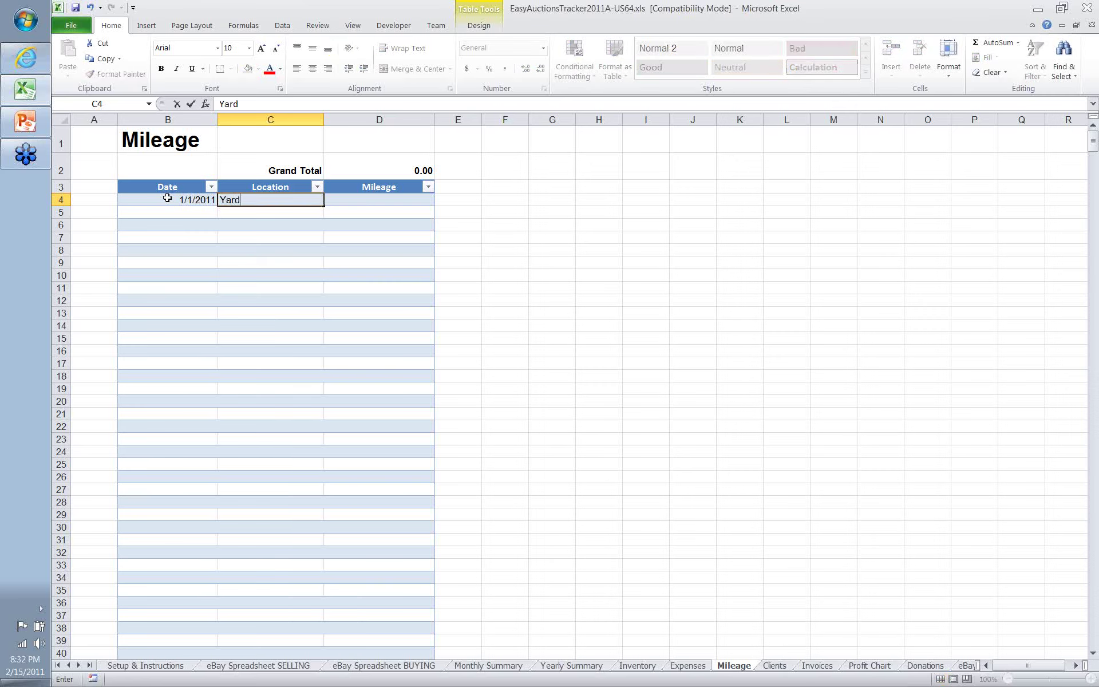
{"action": "type", "text": " sale"}
{"action": "key", "text": "Tab"}
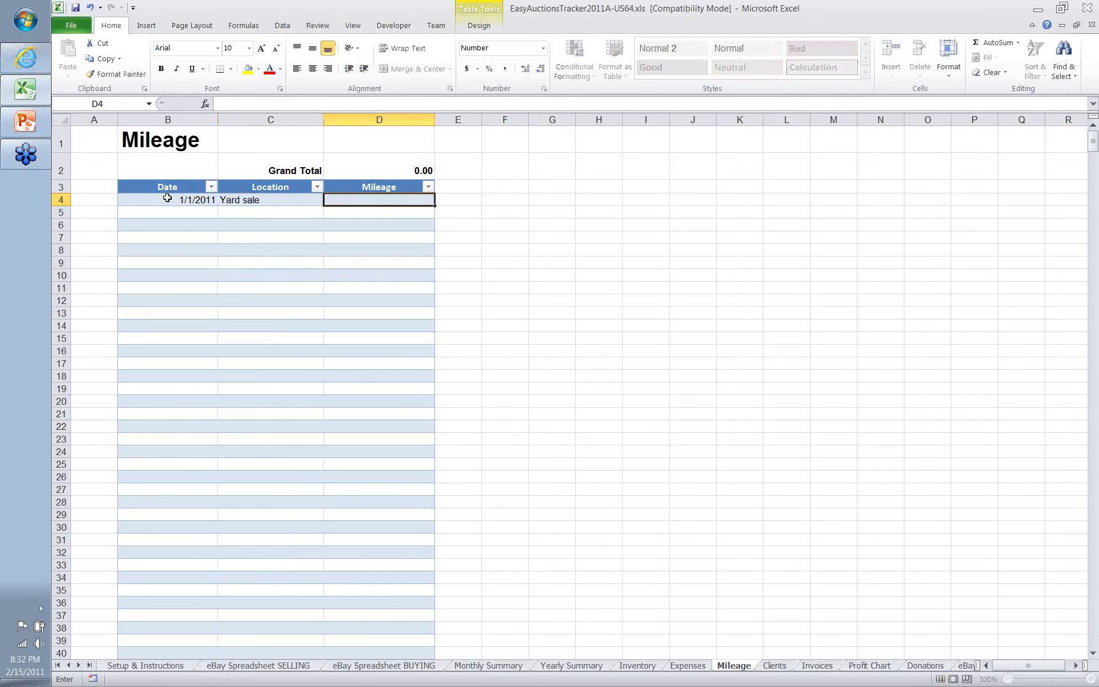
{"action": "type", "text": "50"}
{"action": "key", "text": "Return"}
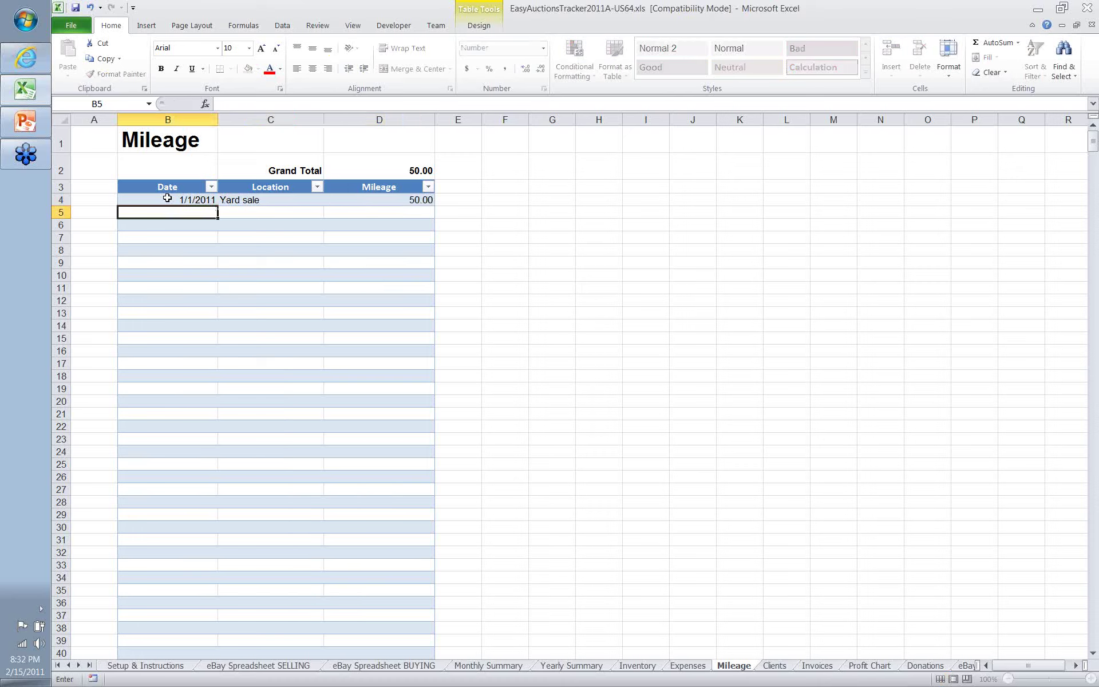
- Record a second trip in row 5 dated 1/7/2011 with the location Target and a mileage of 10
{"action": "type", "text": "1/7/20"}
{"action": "type", "text": "11"}
{"action": "key", "text": "Tab"}
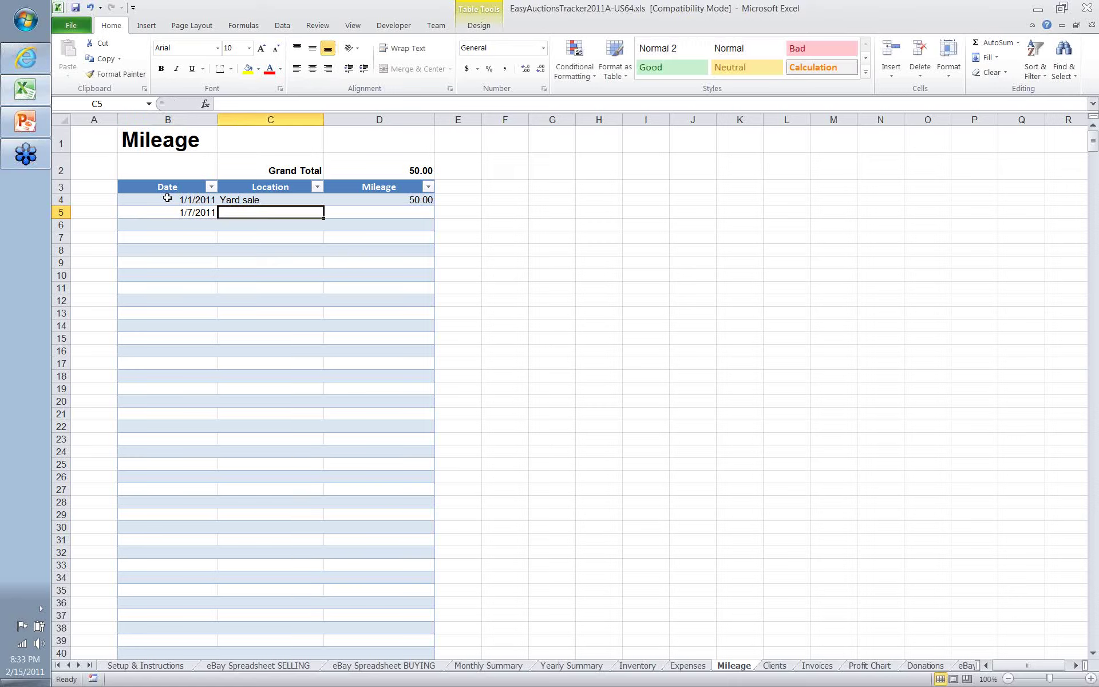
{"action": "type", "text": "Target"}
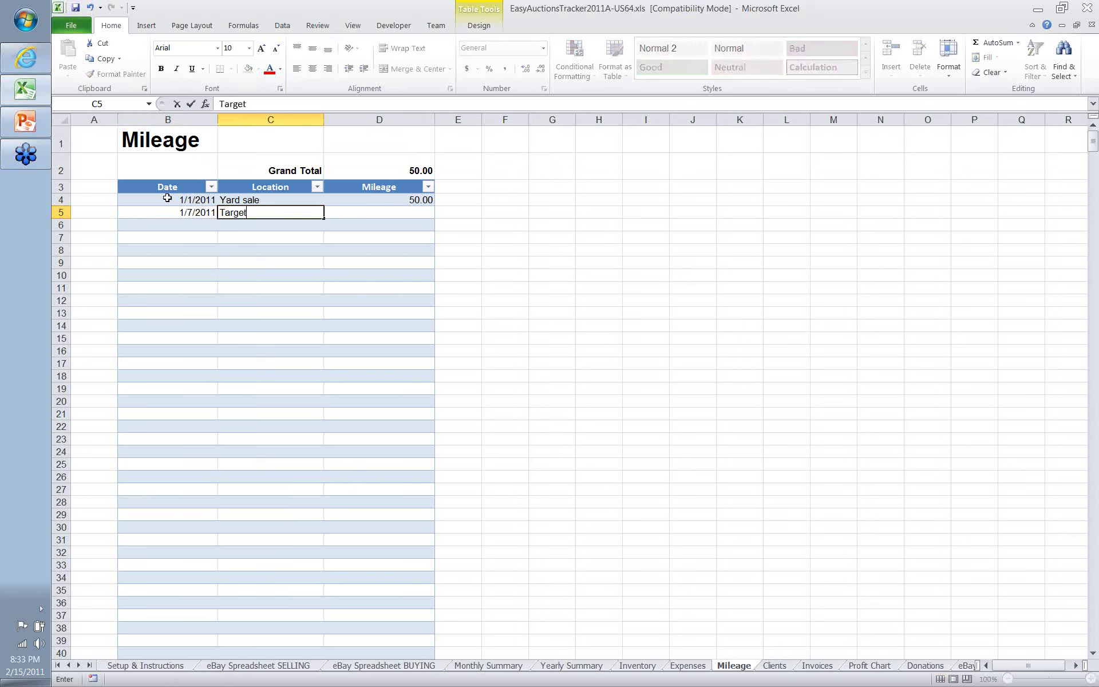
{"action": "key", "text": "Tab"}
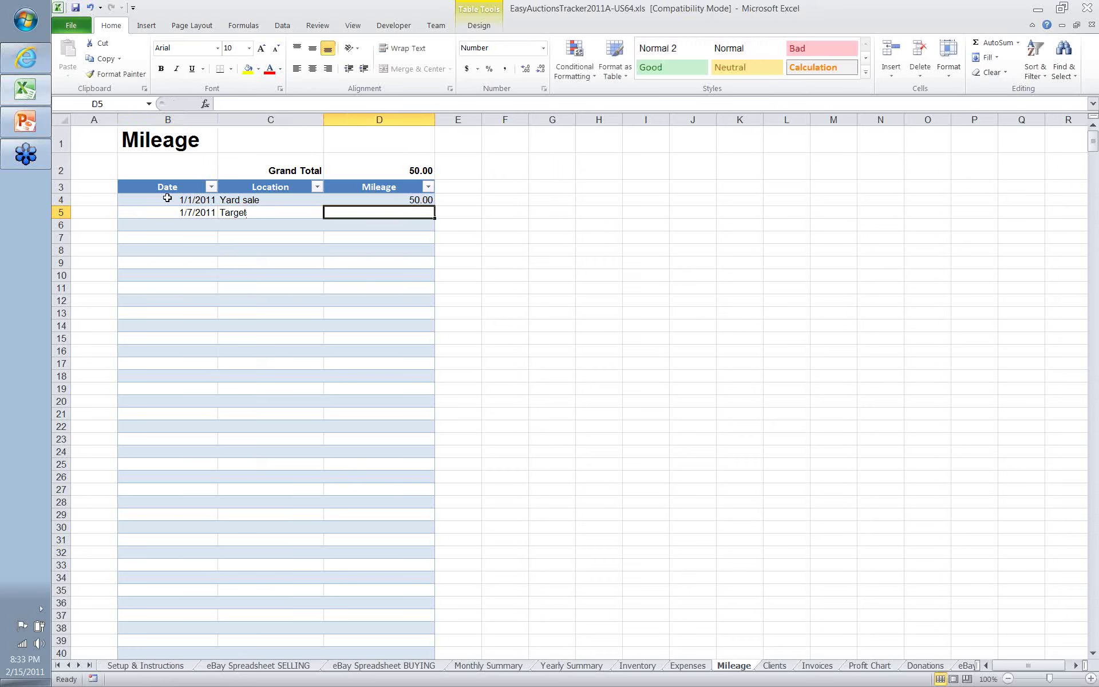
{"action": "type", "text": "10"}
{"action": "key", "text": "Return"}
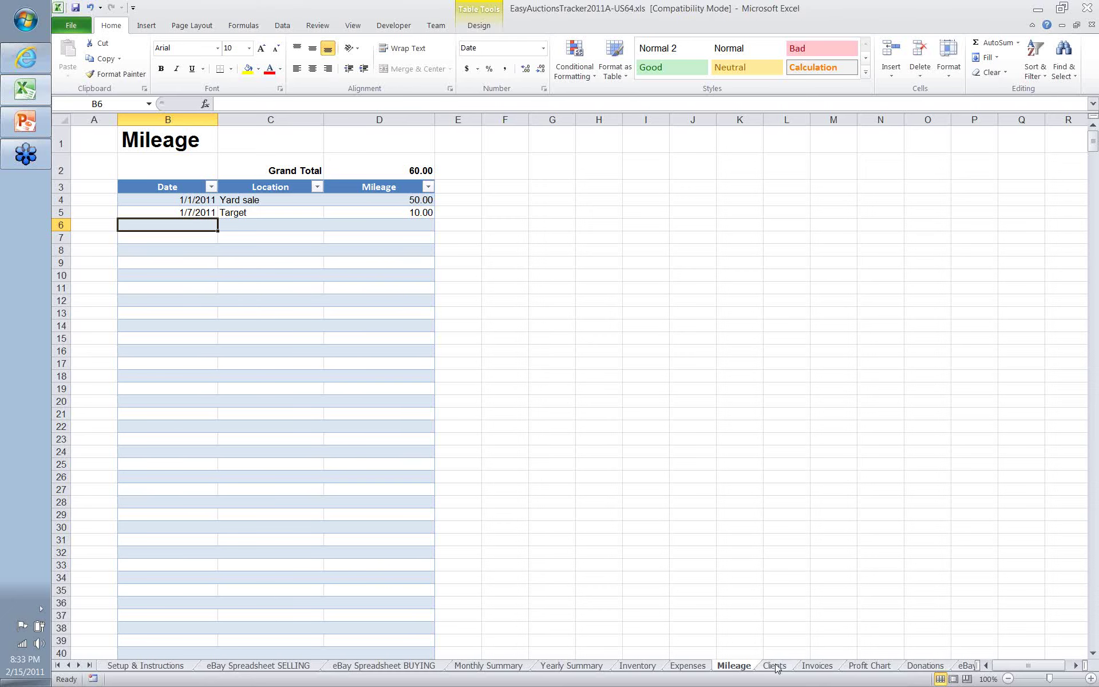
- In the Clients sheet, rename Owner 1 to Mickey Mouse and set that owner's commission to 30%
{"action": "left_click", "coordinate": [775, 666]}
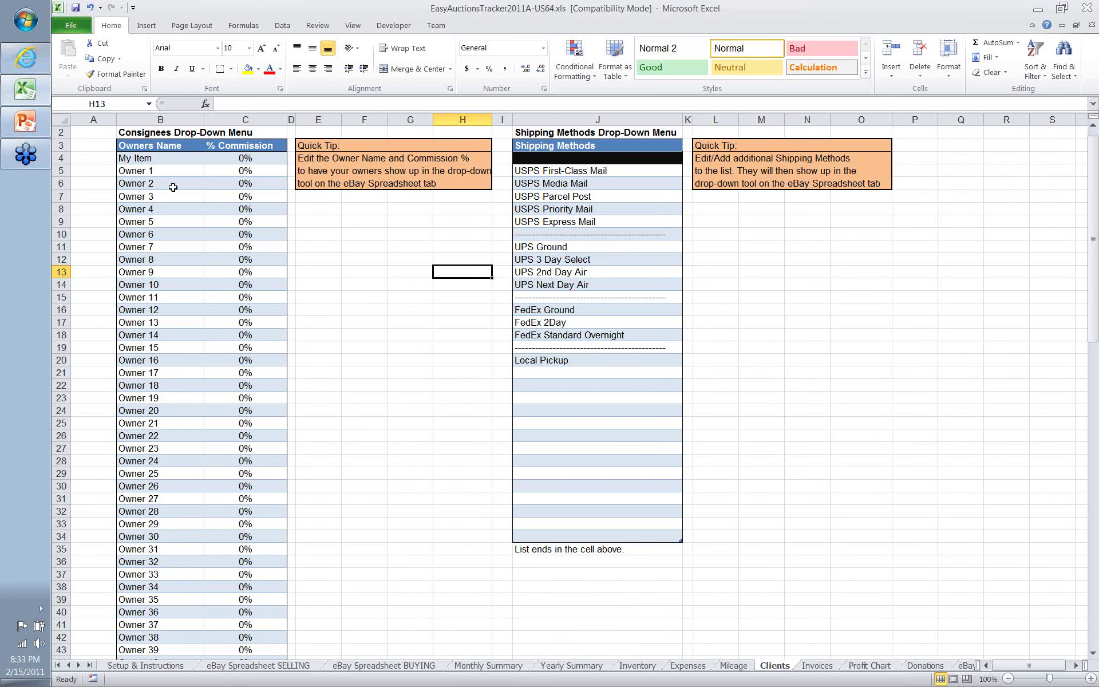
{"action": "left_click", "coordinate": [159, 170]}
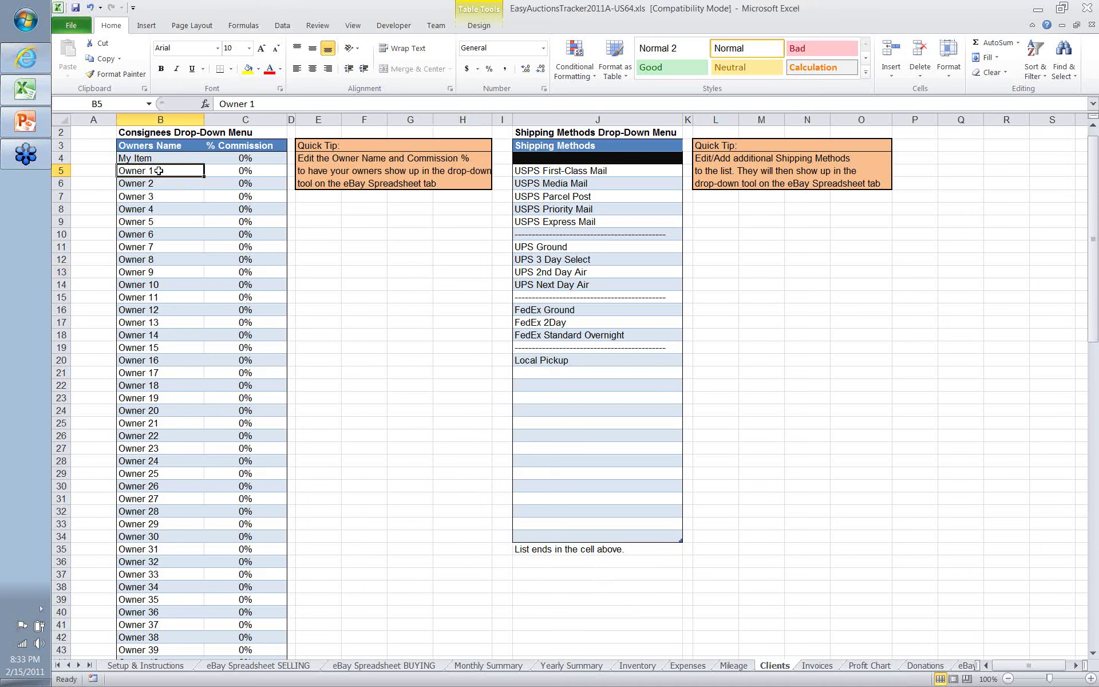
{"action": "type", "text": "Mick"}
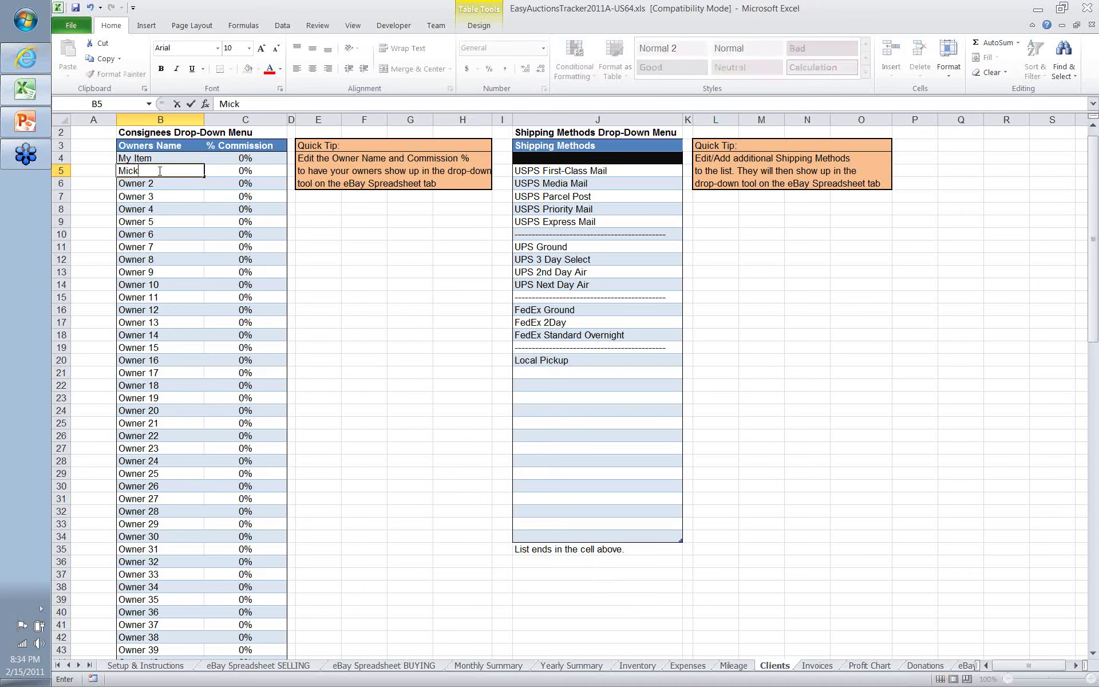
{"action": "type", "text": "ey Mouse"}
{"action": "key", "text": "Tab"}
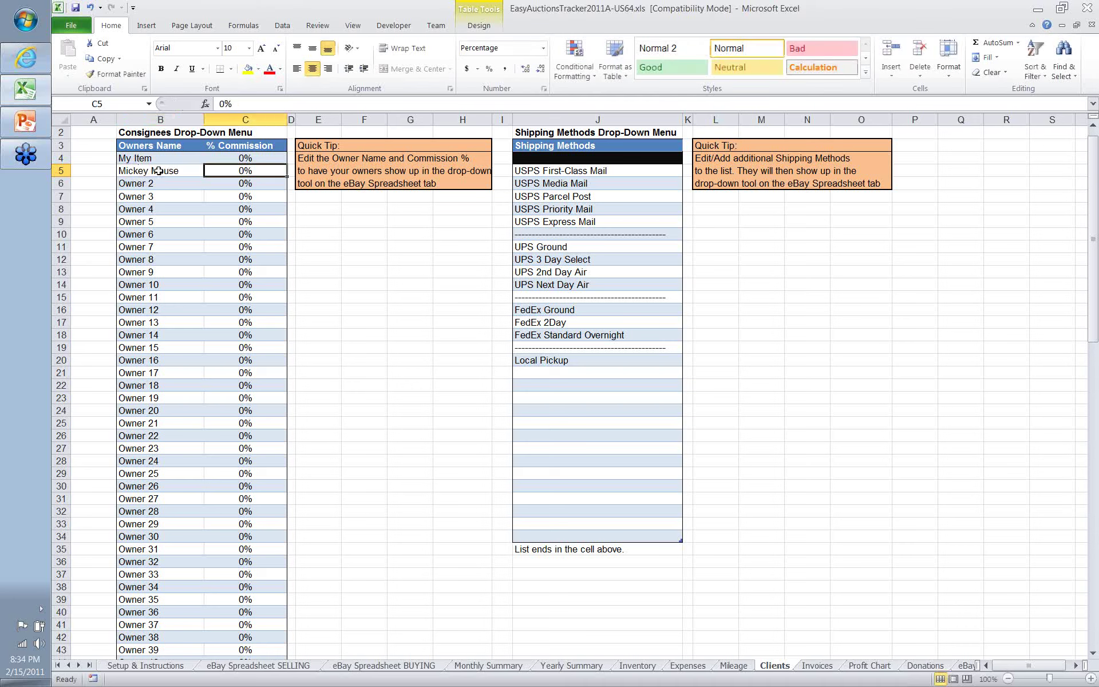
{"action": "type", "text": "30"}
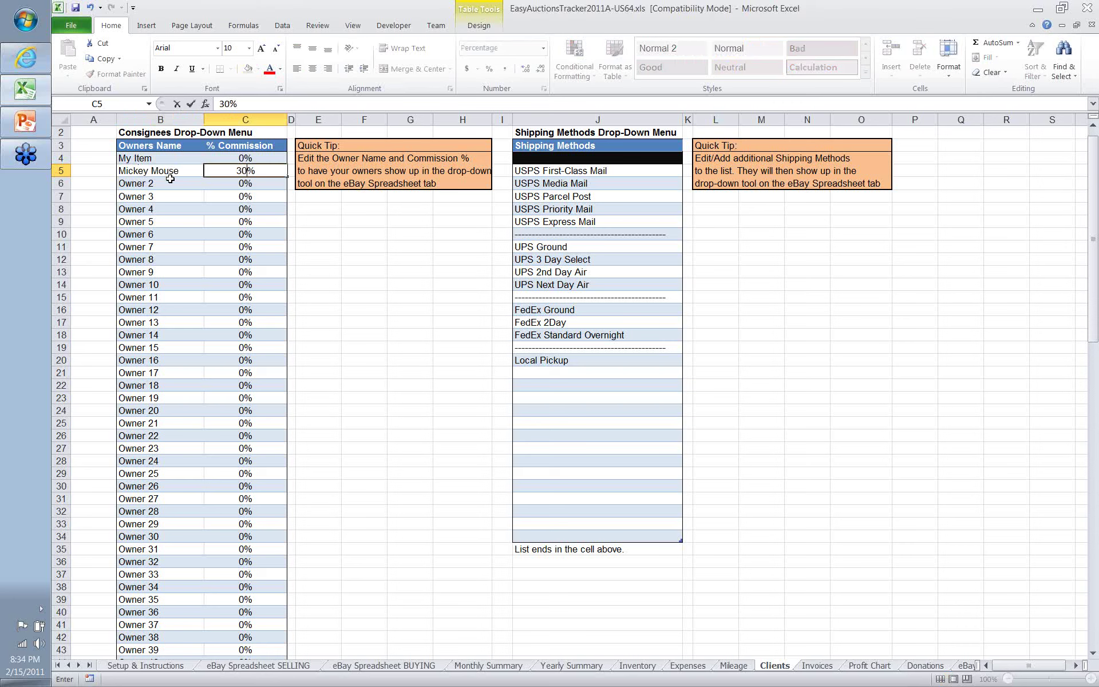
{"action": "left_click", "coordinate": [170, 179]}
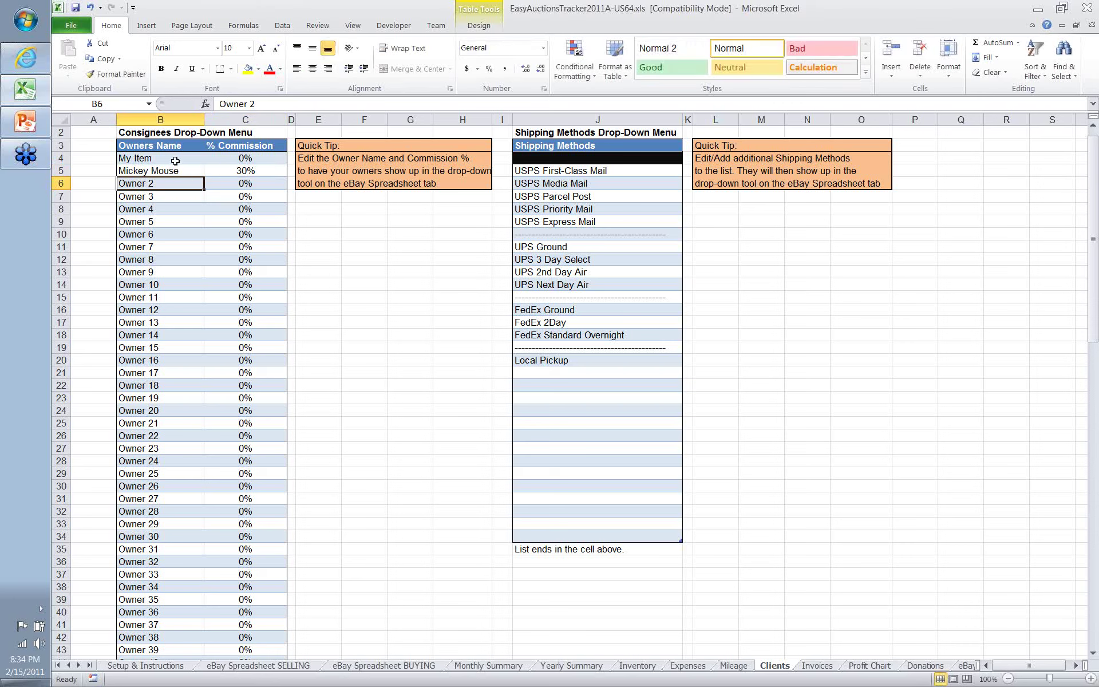
- Review the owners list, comparing the commission percentages of My Item and Mickey Mouse
{"action": "left_click", "coordinate": [175, 160]}
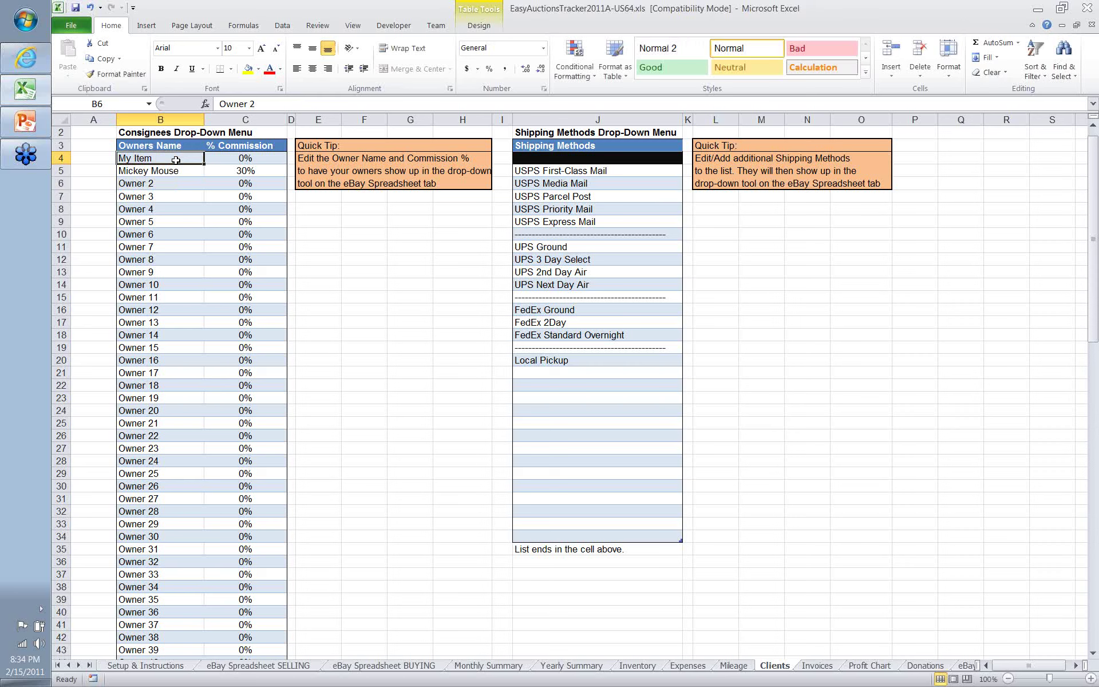
{"action": "left_click", "coordinate": [233, 157]}
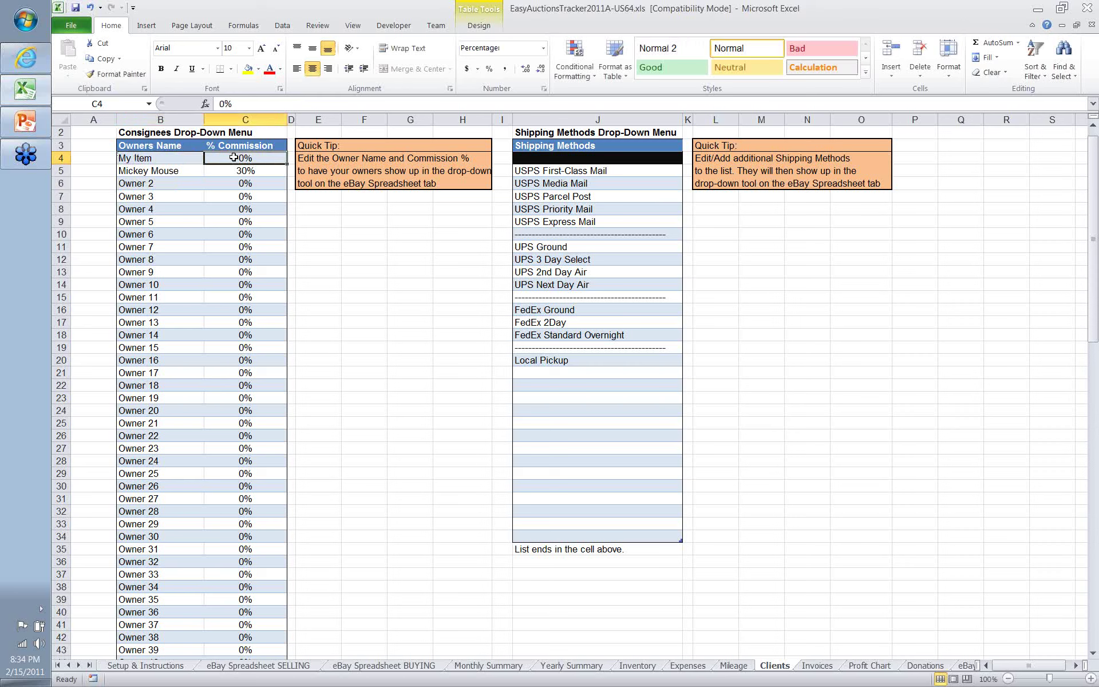
{"action": "left_click", "coordinate": [190, 170]}
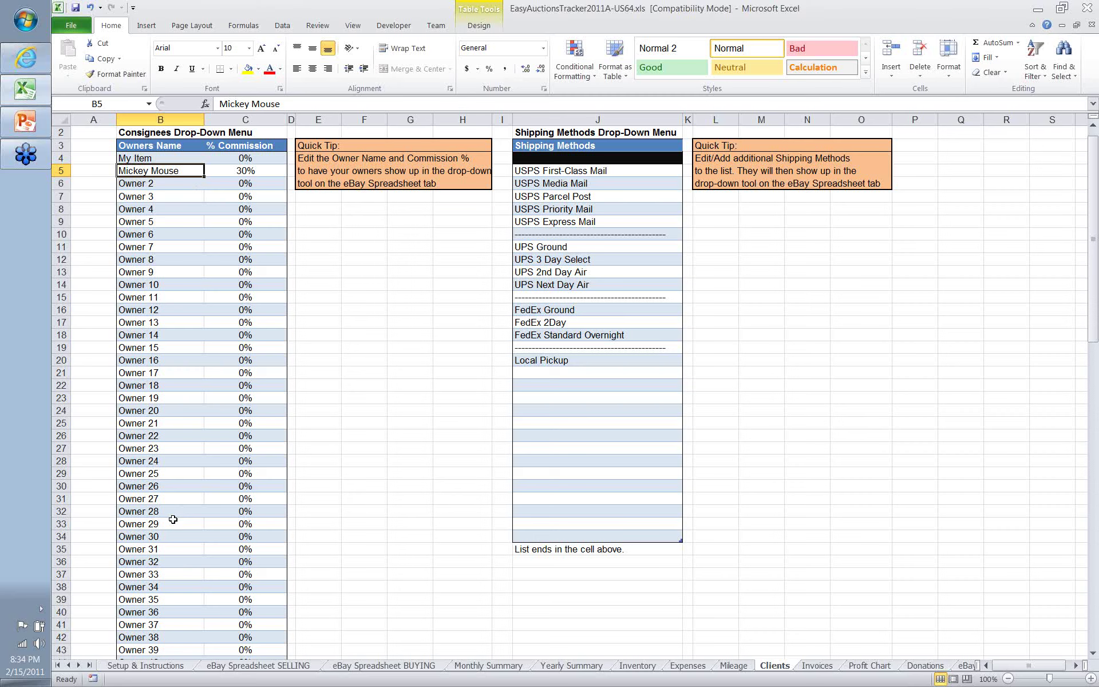
{"action": "scroll", "coordinate": [173, 521], "scroll_direction": "down", "scroll_amount": 1}
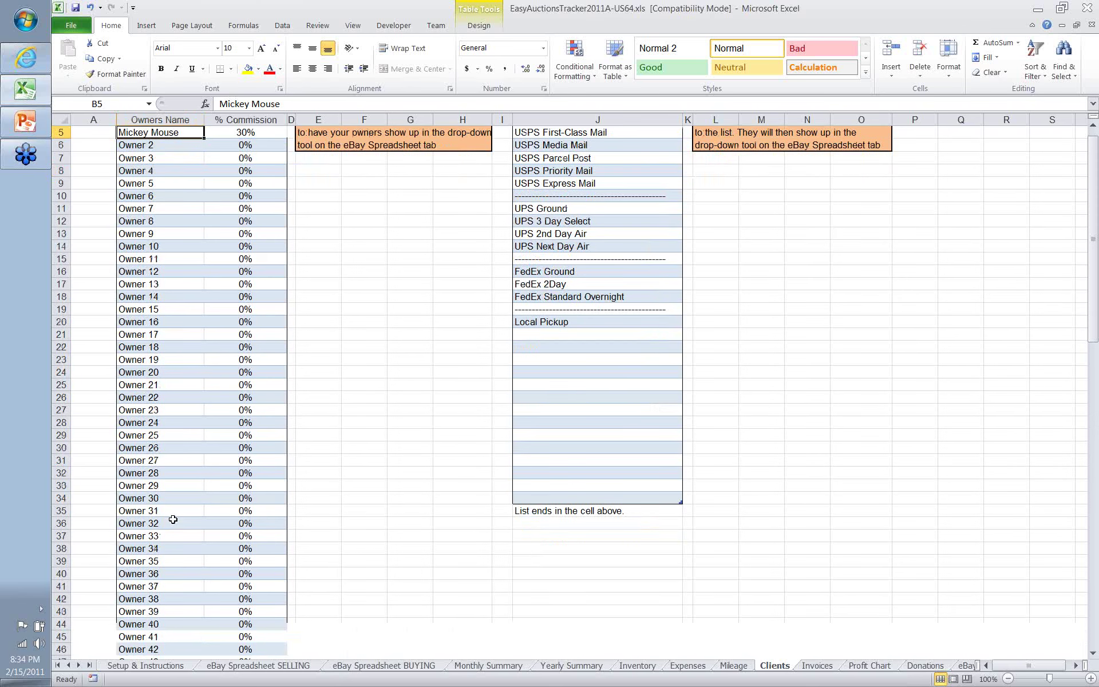
{"action": "scroll", "coordinate": [311, 422], "scroll_direction": "up", "scroll_amount": 1}
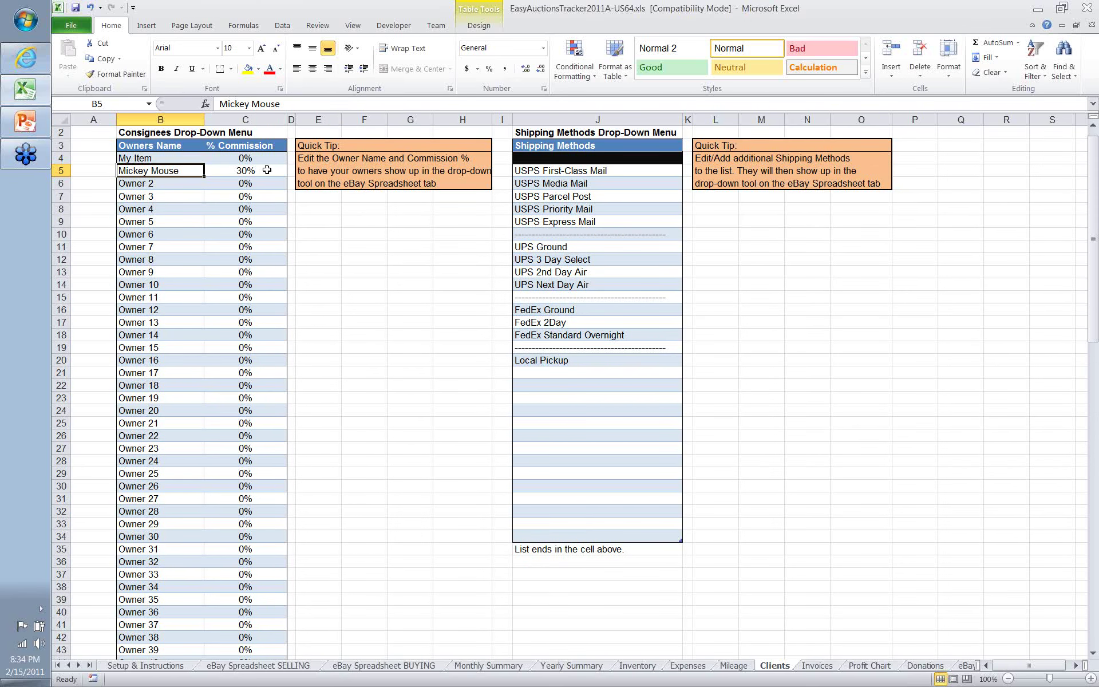
{"action": "left_click", "coordinate": [266, 170]}
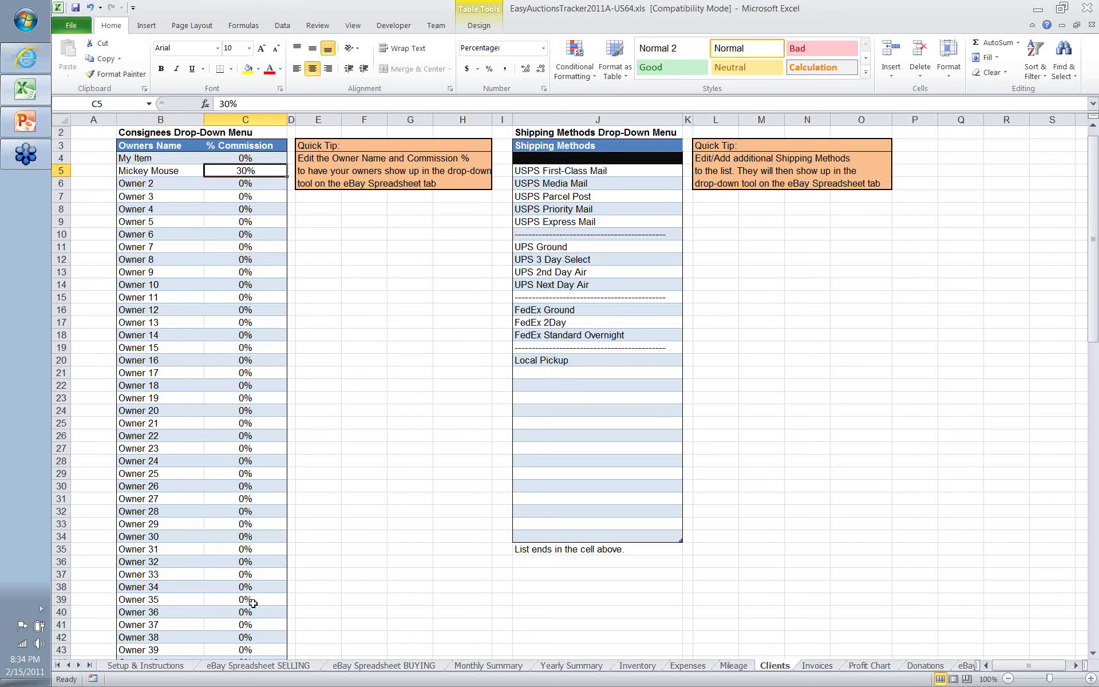
- In the eBay Spreadsheet SELLING sheet, set the owner of the Tiny Love Symphony-In-Motion item in row 12 to Mickey Mouse
{"action": "left_click", "coordinate": [257, 666]}
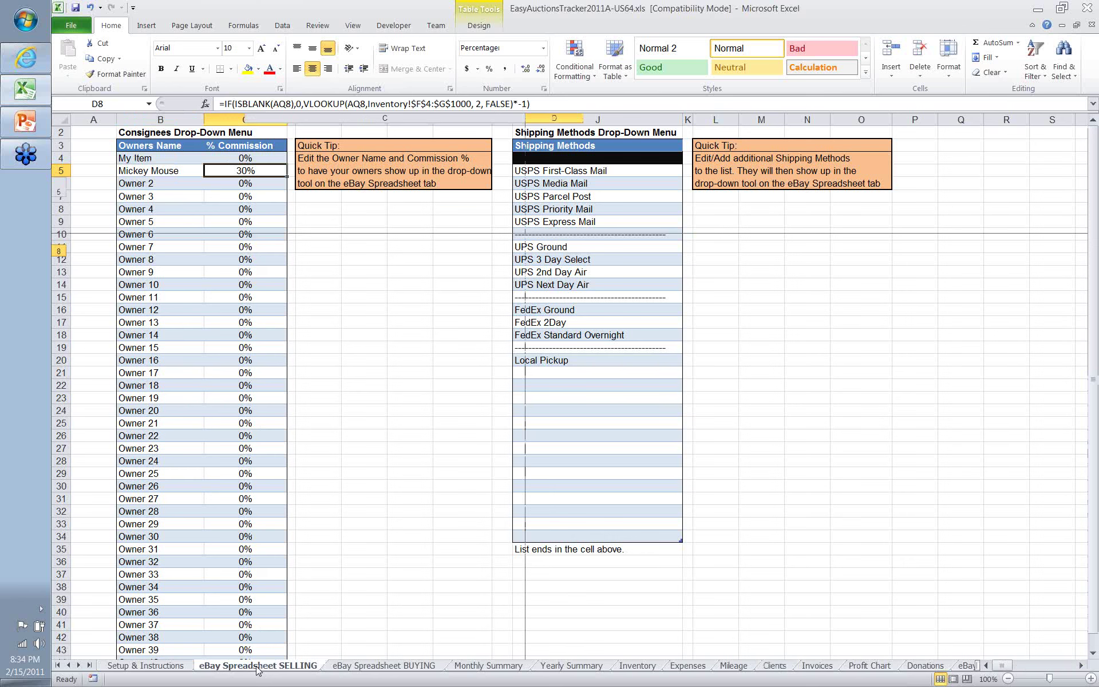
{"action": "key", "text": "Down"}
{"action": "key", "text": "Down"}
{"action": "key", "text": "Down"}
{"action": "key", "text": "Down"}
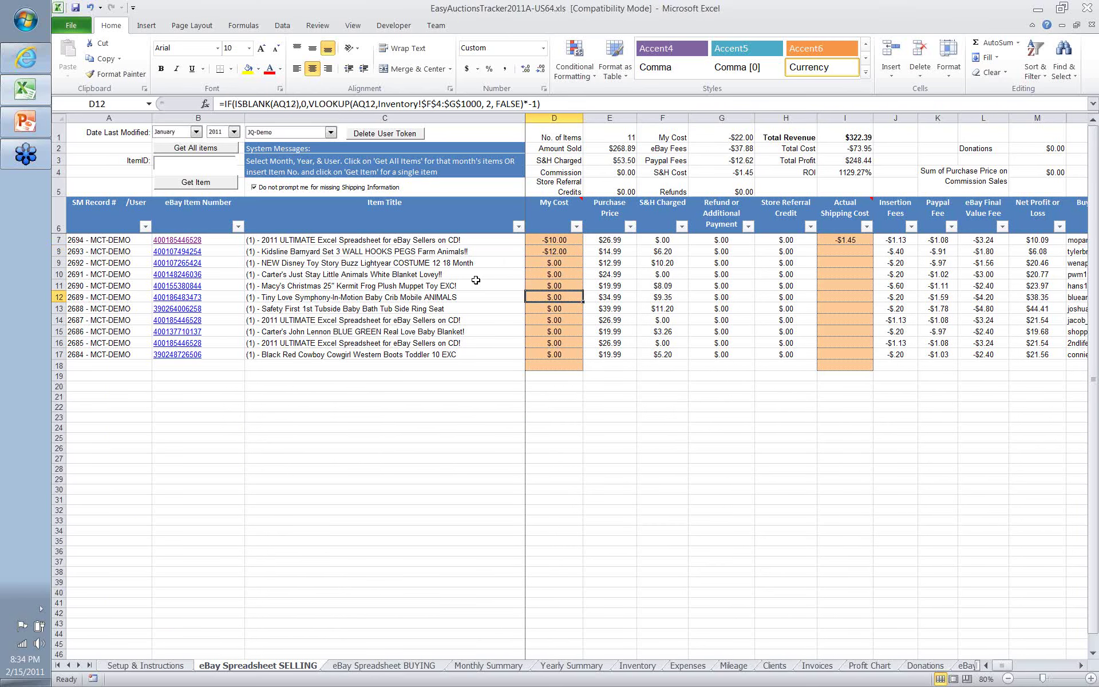
{"action": "key", "text": "Right"}
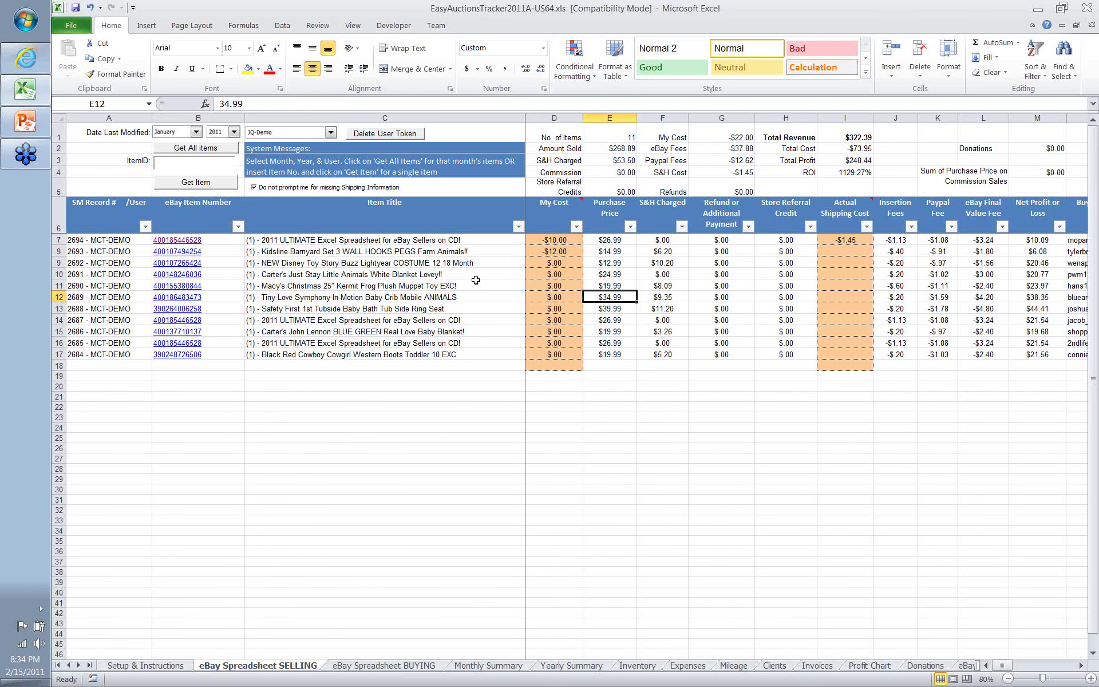
{"action": "key", "text": "Right"}
{"action": "key", "text": "Right"}
{"action": "key", "text": "Right"}
{"action": "key", "text": "Right"}
{"action": "key", "text": "Right"}
{"action": "key", "text": "Right"}
{"action": "key", "text": "Right"}
{"action": "key", "text": "Right"}
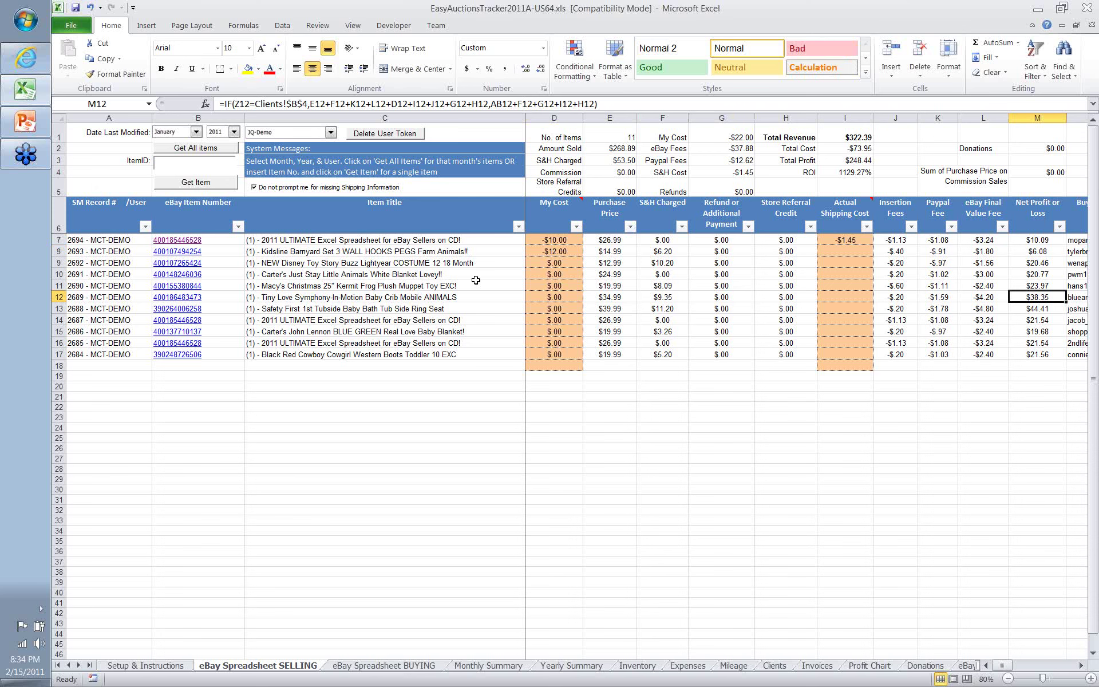
{"action": "key", "text": "Right"}
{"action": "key", "text": "Right"}
{"action": "key", "text": "Right"}
{"action": "key", "text": "Right"}
{"action": "key", "text": "Right"}
{"action": "key", "text": "Right"}
{"action": "key", "text": "Right"}
{"action": "key", "text": "Right"}
{"action": "key", "text": "Right"}
{"action": "key", "text": "Right"}
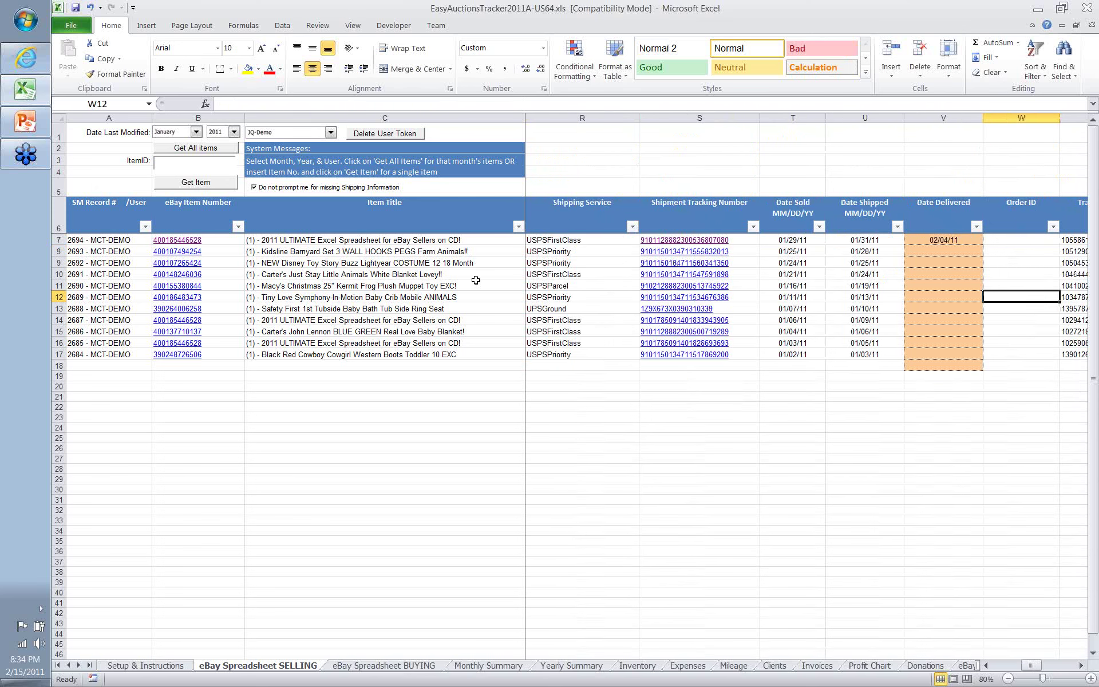
{"action": "key", "text": "Right"}
{"action": "key", "text": "Right"}
{"action": "key", "text": "Right"}
{"action": "key", "text": "Right"}
{"action": "left_click", "coordinate": [962, 297]}
{"action": "left_click", "coordinate": [984, 297]}
{"action": "left_click", "coordinate": [971, 314]}
- Assign Mickey Mouse as the owner of the Safety First 1st Tubside Baby Bath Tub item in row 13
{"action": "left_click", "coordinate": [969, 309]}
{"action": "left_click", "coordinate": [984, 309]}
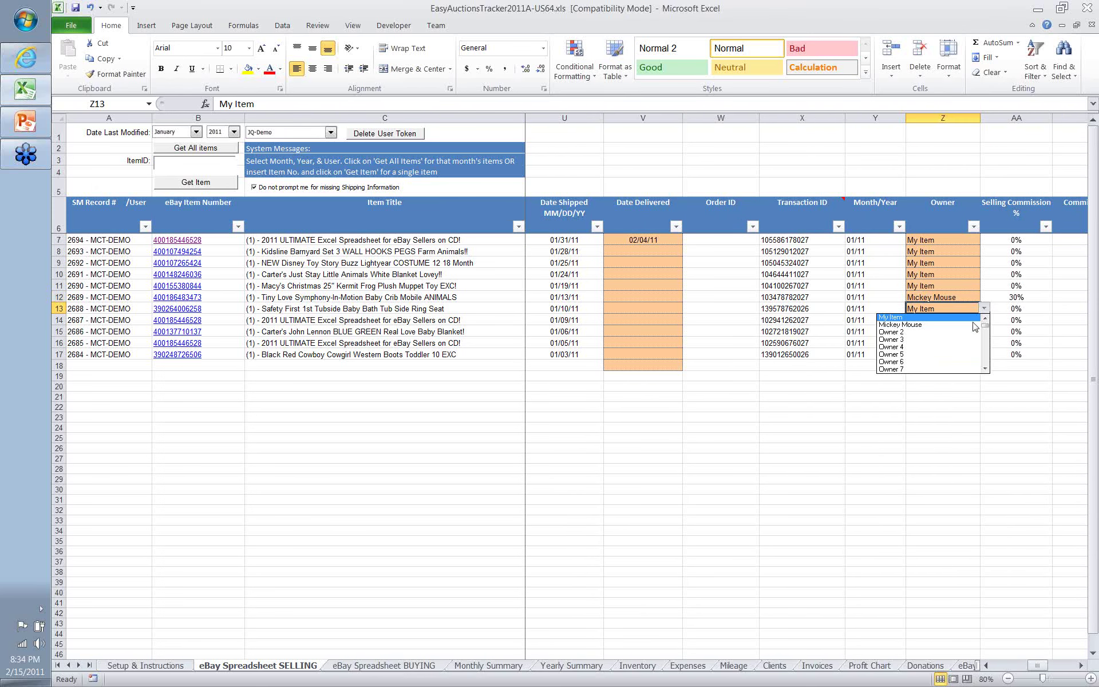
{"action": "left_click", "coordinate": [971, 325]}
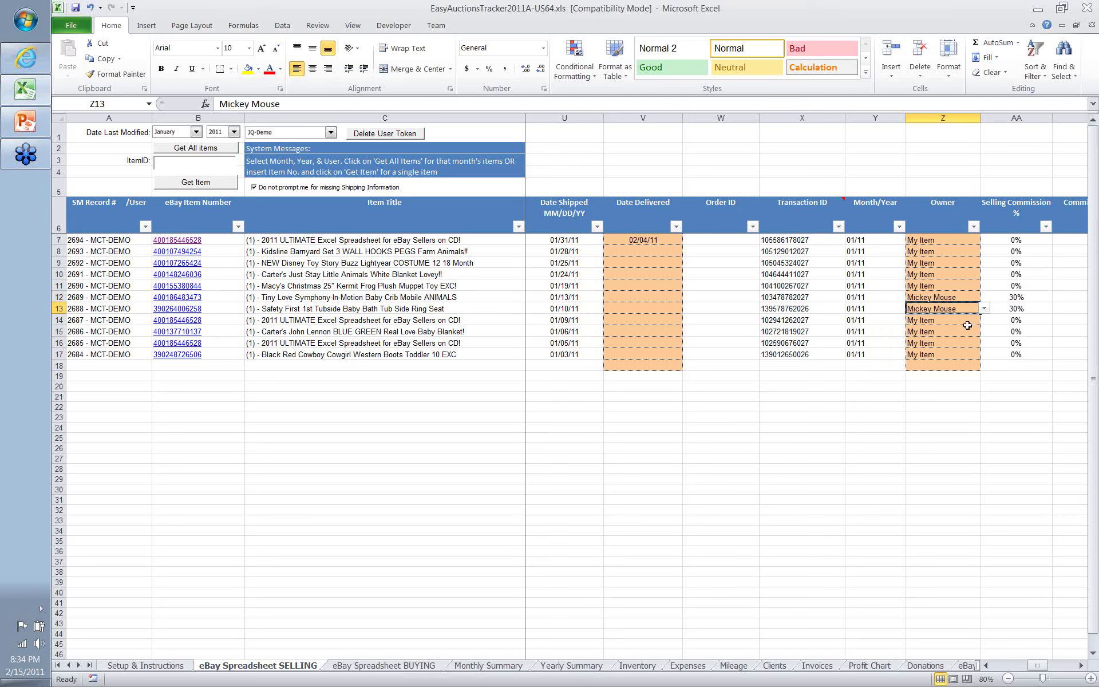
- Examine the selling commission percentages, commission amounts and net profit invoice values of the Mickey Mouse items
{"action": "left_click", "coordinate": [968, 327]}
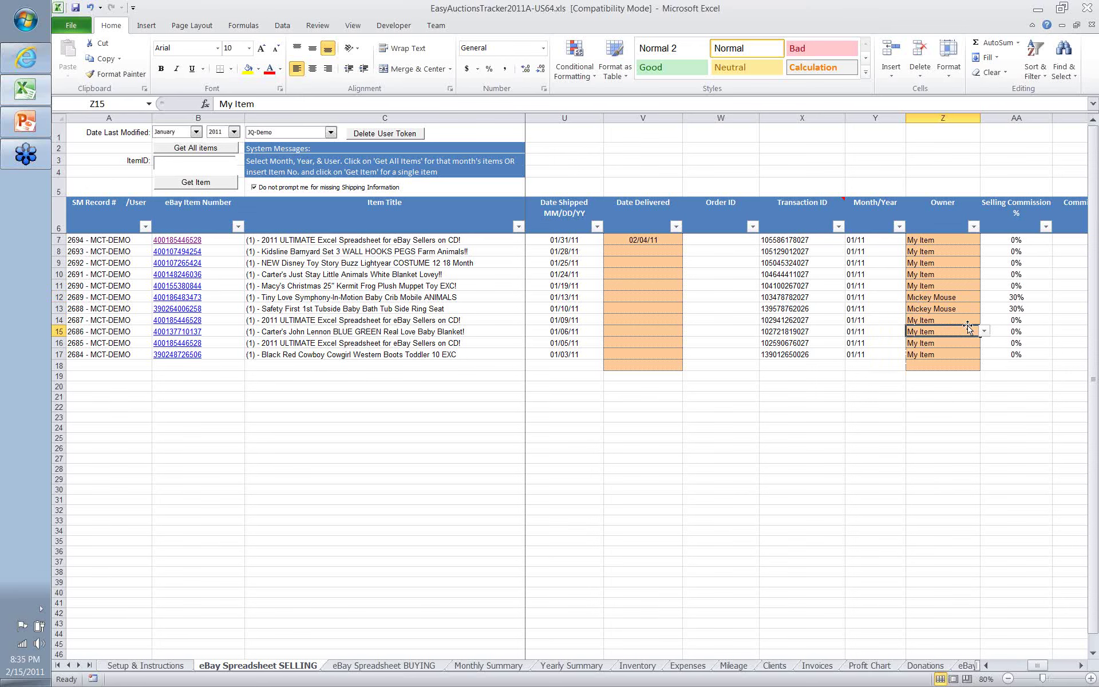
{"action": "key", "text": "Right"}
{"action": "key", "text": "Right"}
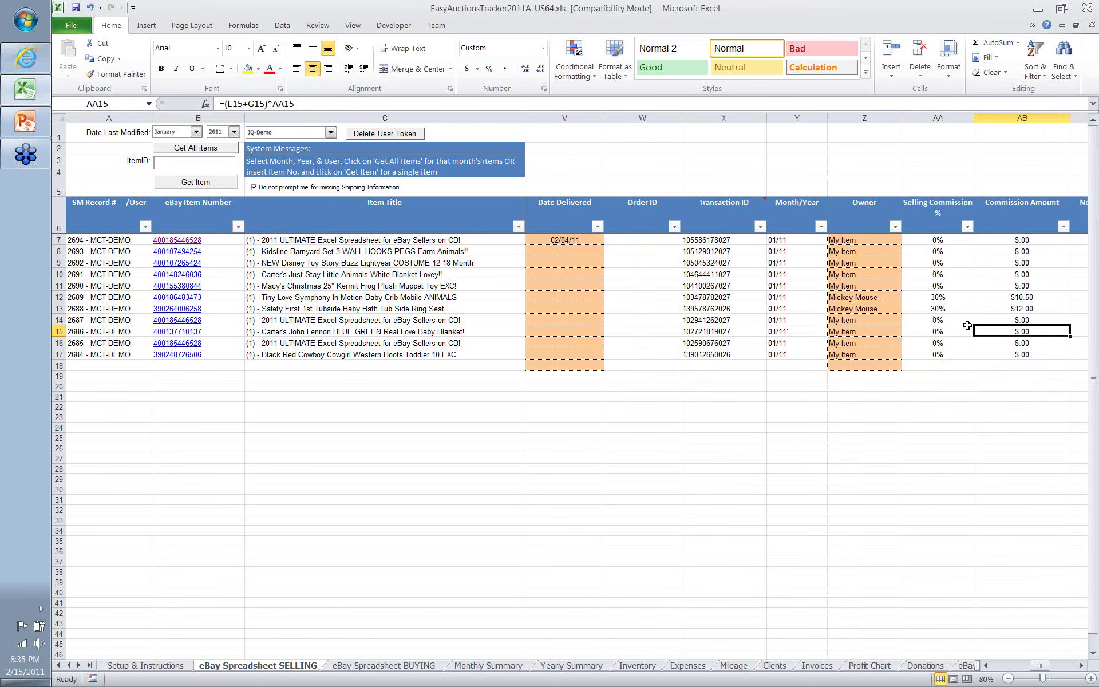
{"action": "key", "text": "Right"}
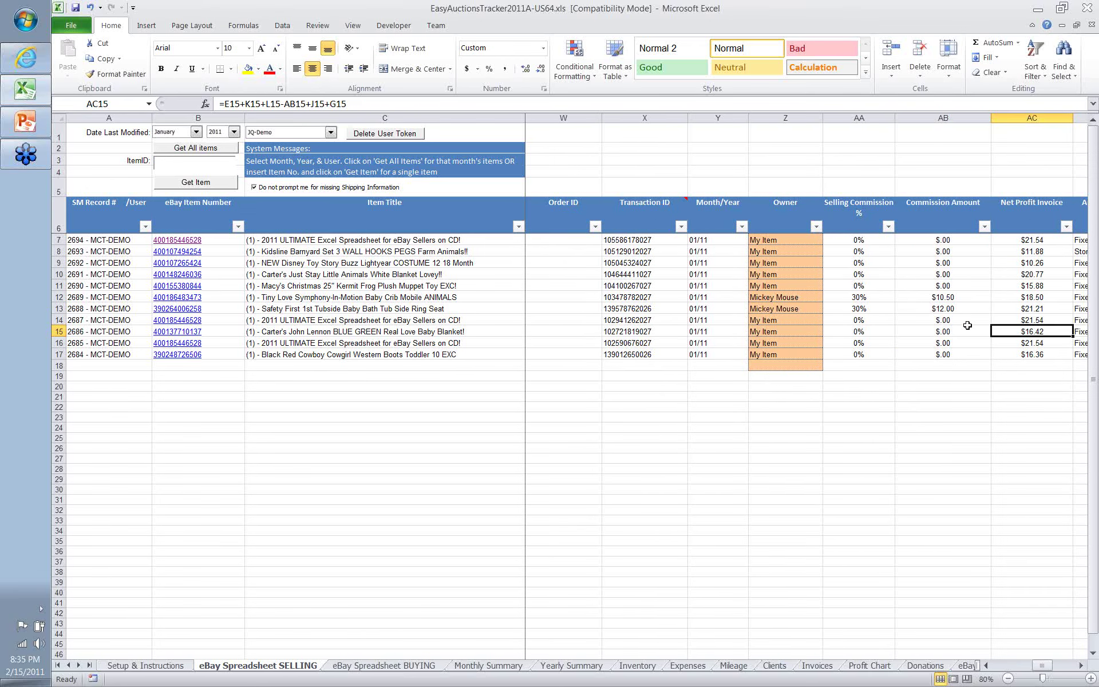
{"action": "key", "text": "Left"}
{"action": "key", "text": "Left"}
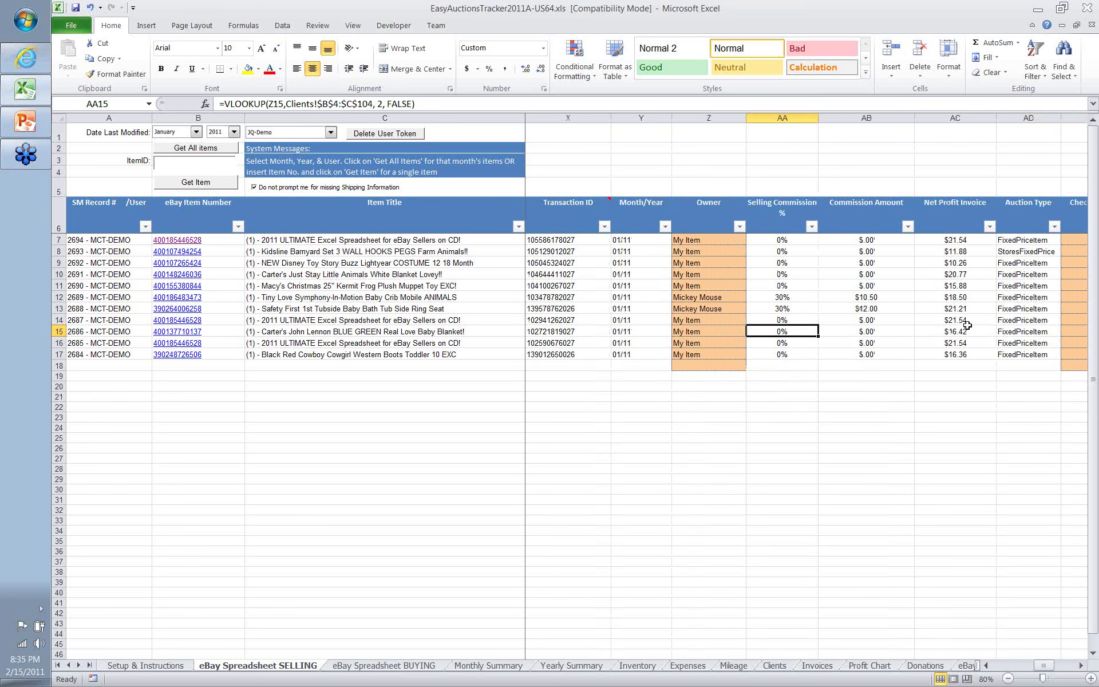
{"action": "key", "text": "Up"}
{"action": "key", "text": "Up"}
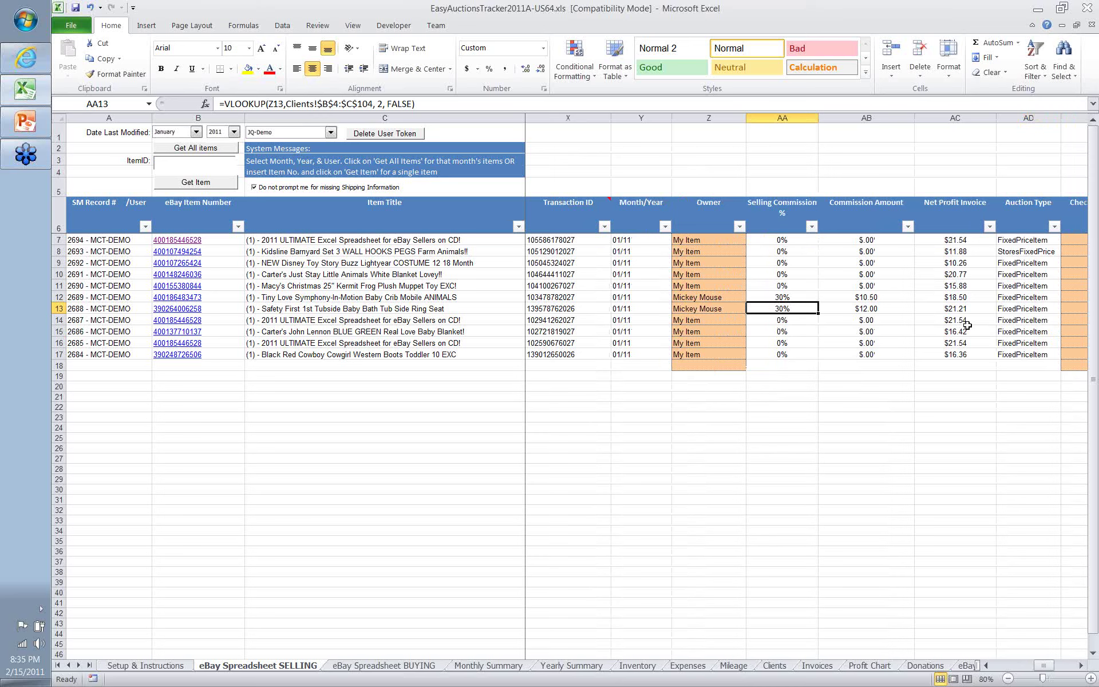
{"action": "key", "text": "Right"}
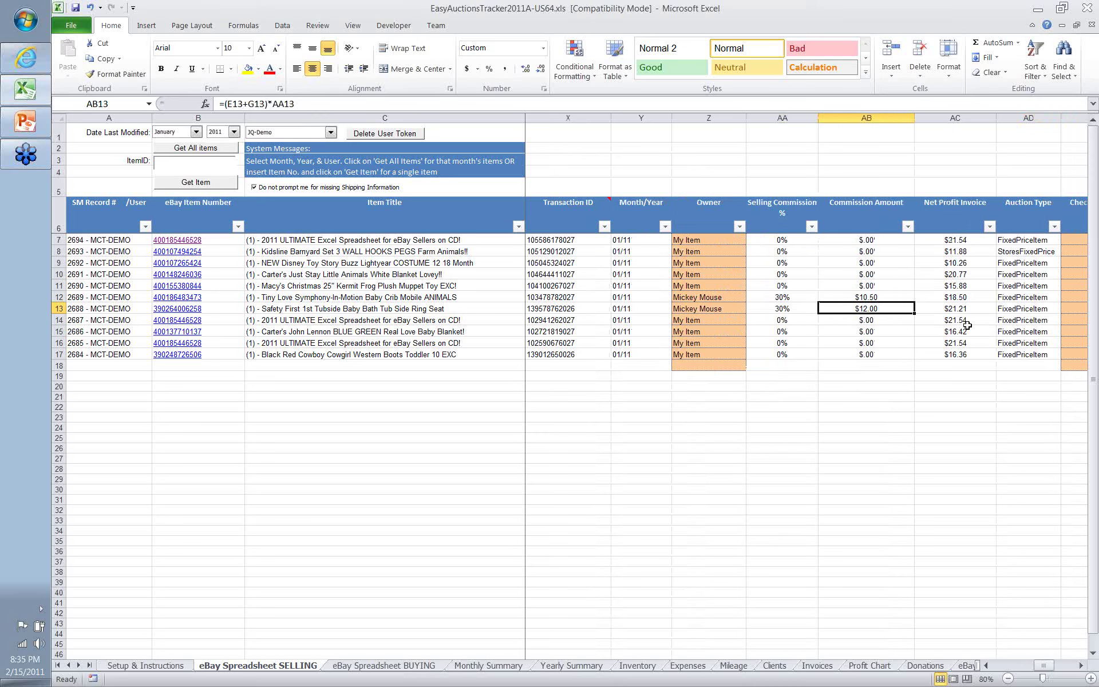
{"action": "key", "text": "Up"}
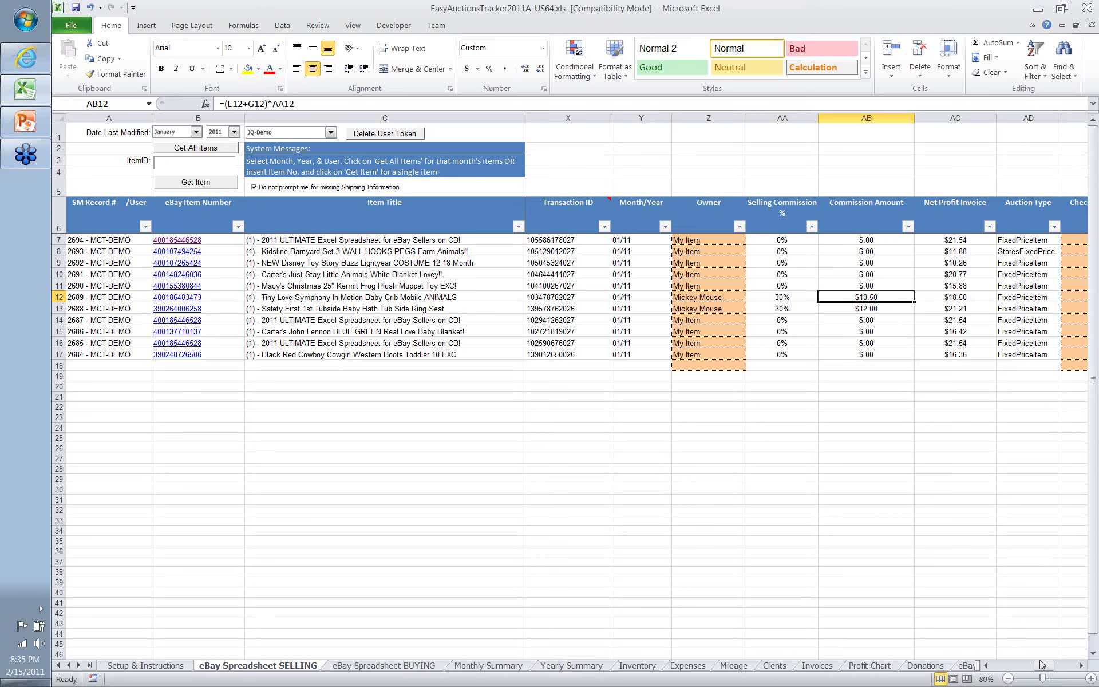
- Enter check number 192 for both Mickey Mouse items in rows 12 and 13
{"action": "left_click_drag", "start_coordinate": [1046, 668], "coordinate": [1048, 671]}
{"action": "left_click", "coordinate": [1081, 666]}
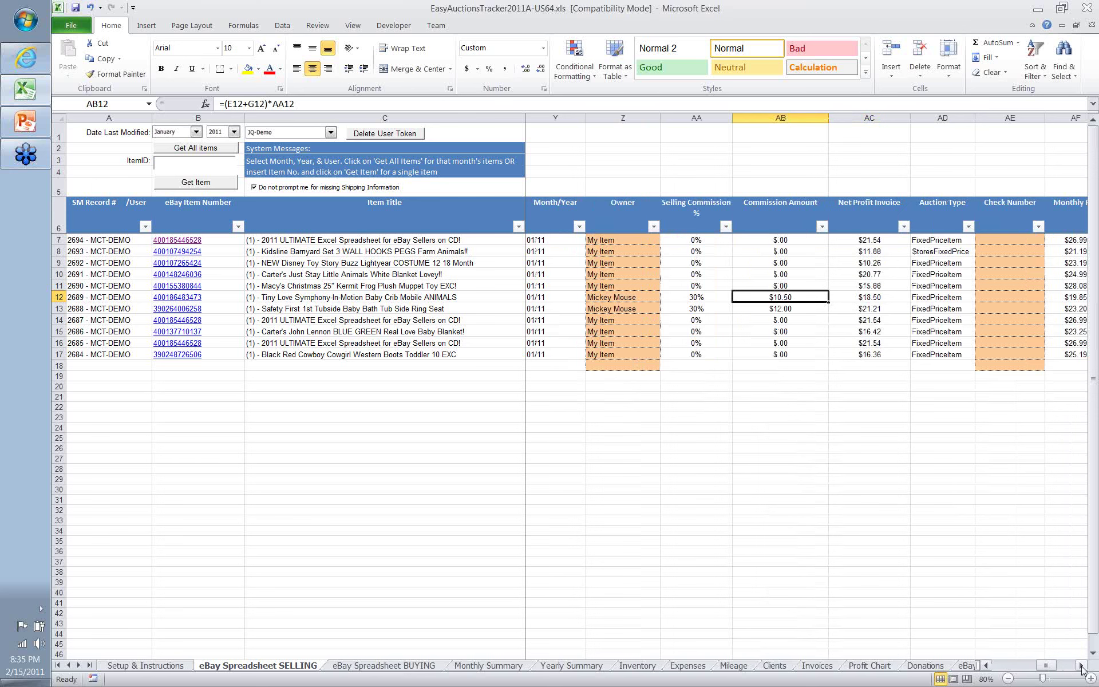
{"action": "left_click", "coordinate": [1081, 665]}
{"action": "left_click", "coordinate": [931, 297]}
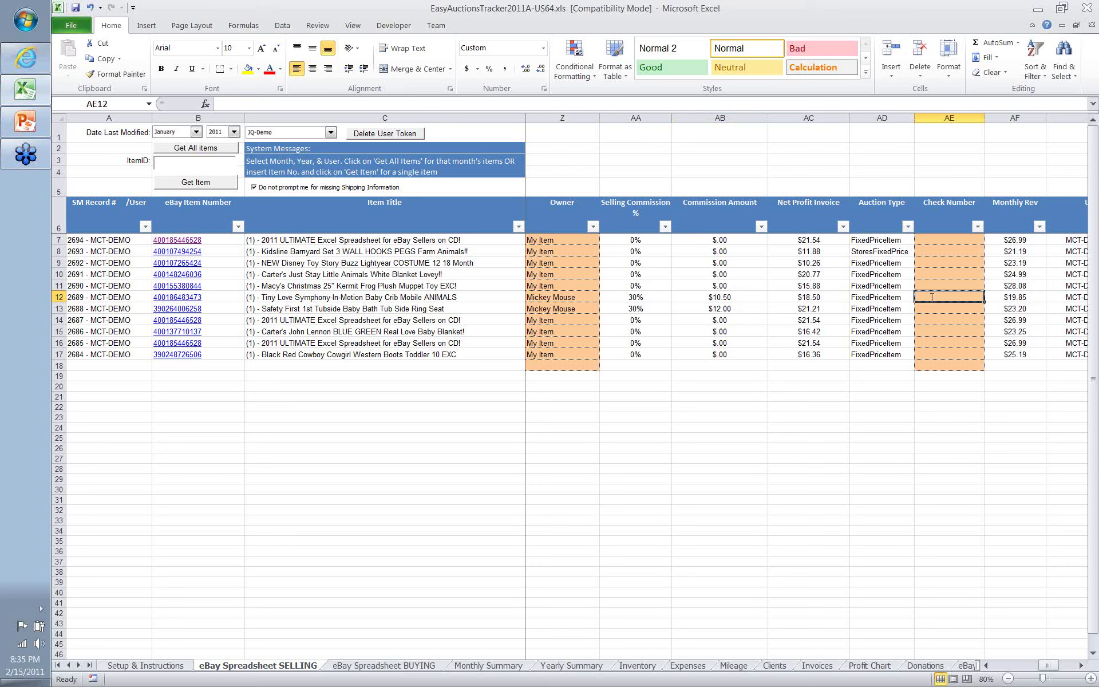
{"action": "type", "text": "192"}
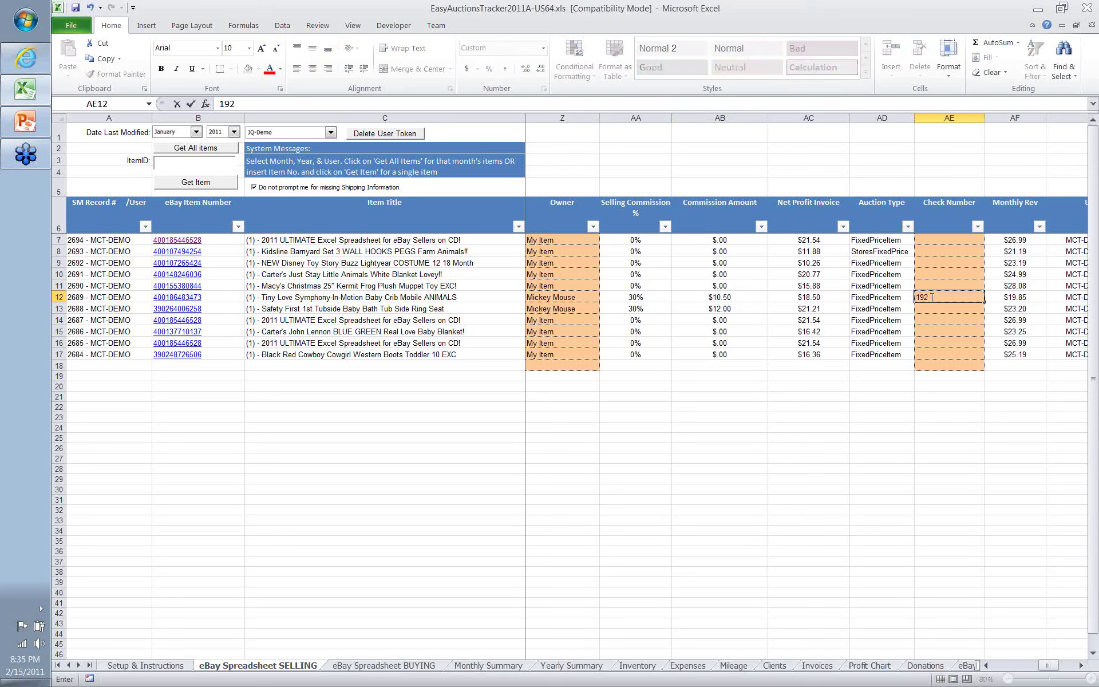
{"action": "key", "text": "Return"}
{"action": "type", "text": "192"}
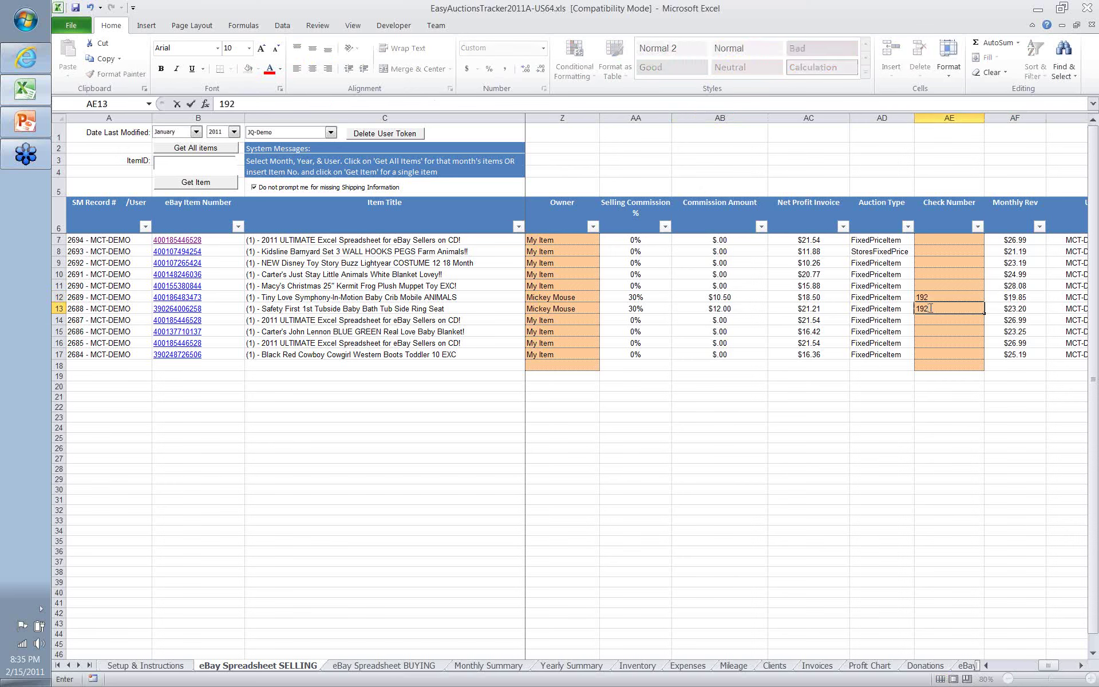
{"action": "left_click", "coordinate": [940, 323]}
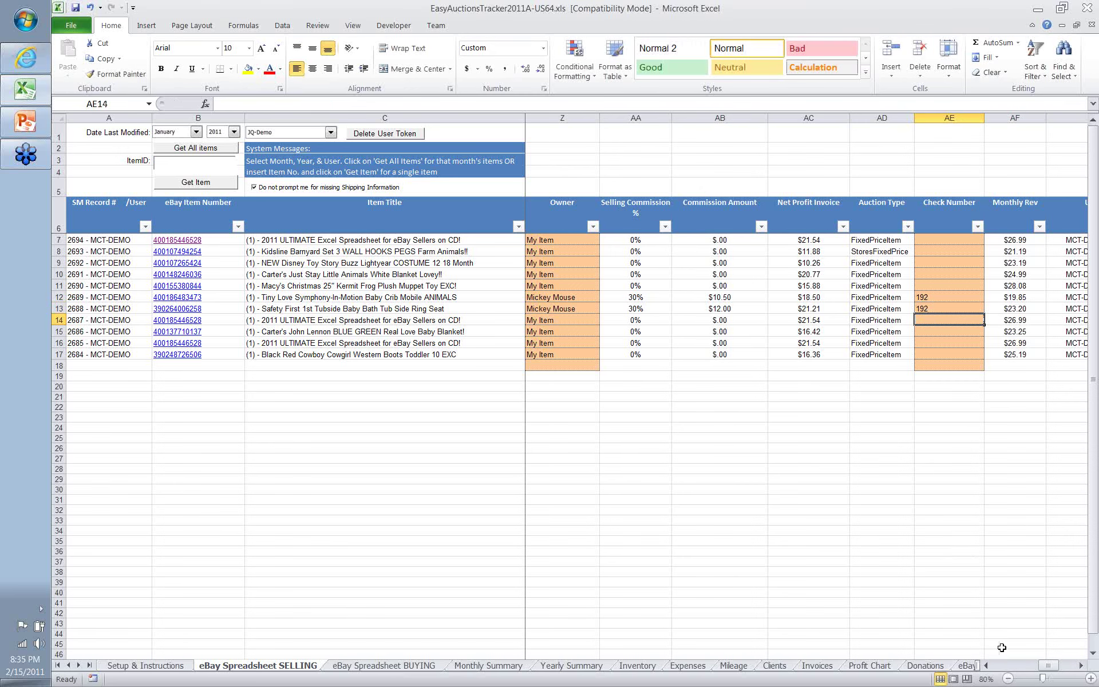
- Review the Commission and Amount Sold totals above the selling table and compare them with the purchase prices in rows 7 to 17
{"action": "left_click_drag", "start_coordinate": [1046, 666], "coordinate": [1045, 669]}
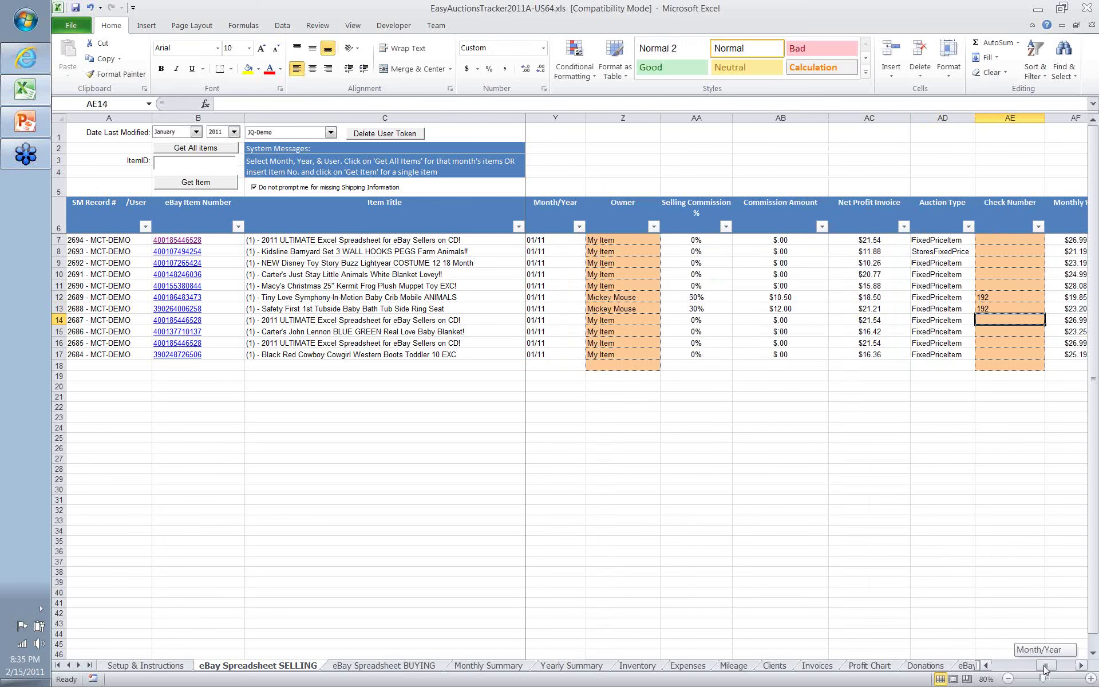
{"action": "left_click_drag", "start_coordinate": [1044, 669], "coordinate": [1001, 668]}
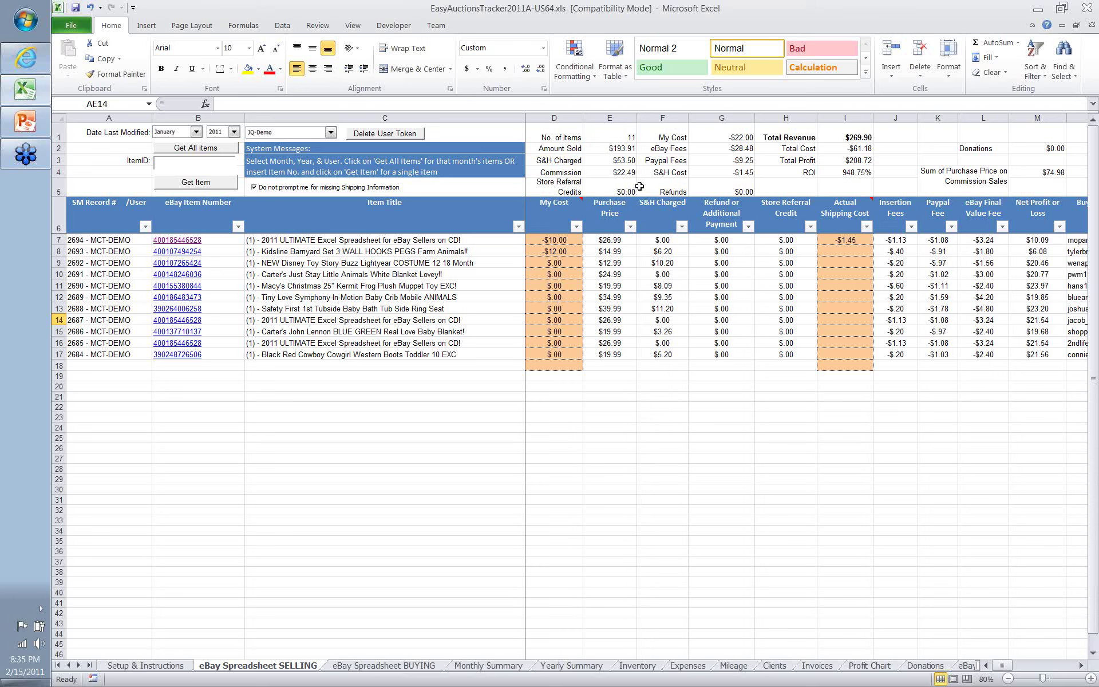
{"action": "left_click", "coordinate": [571, 168]}
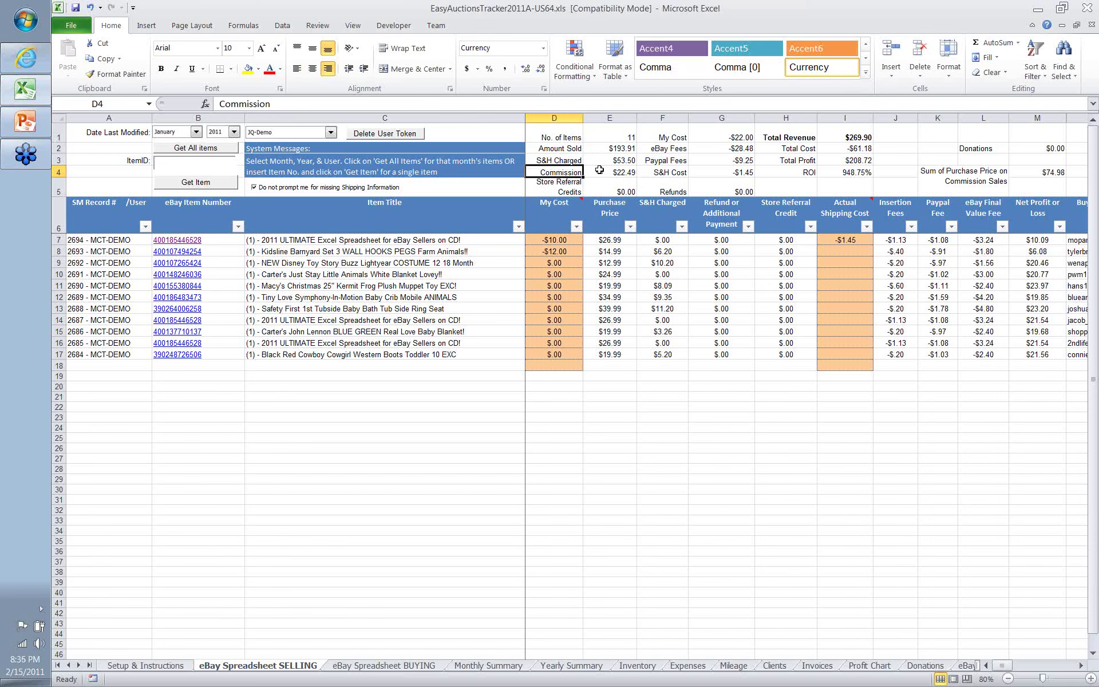
{"action": "left_click", "coordinate": [599, 170]}
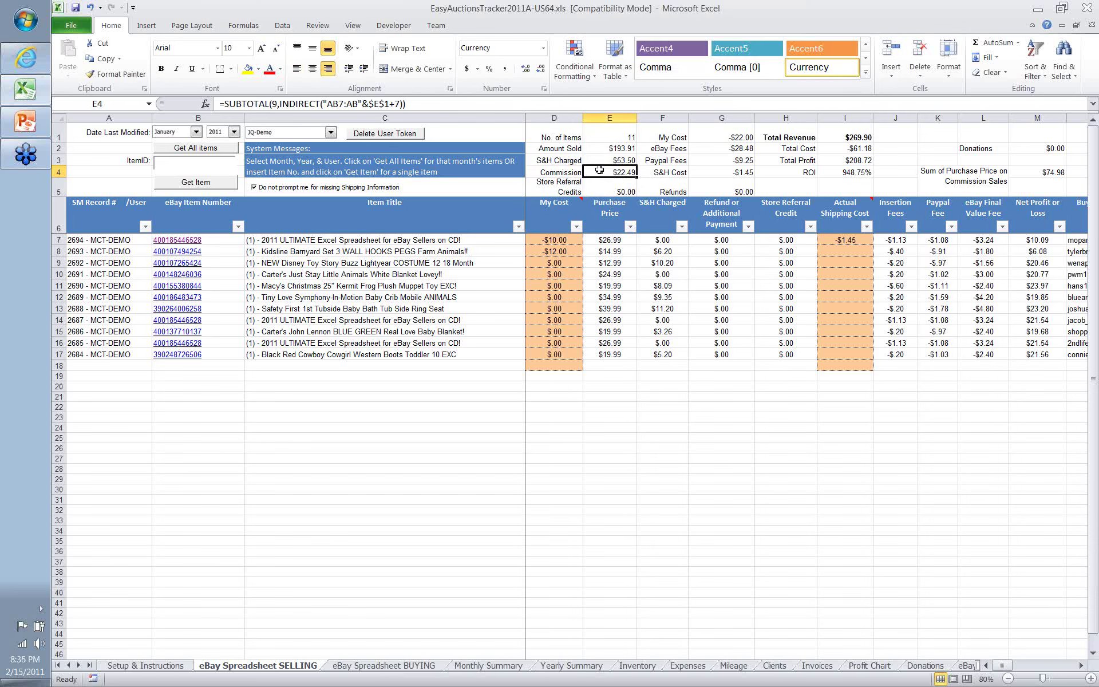
{"action": "left_click", "coordinate": [630, 146]}
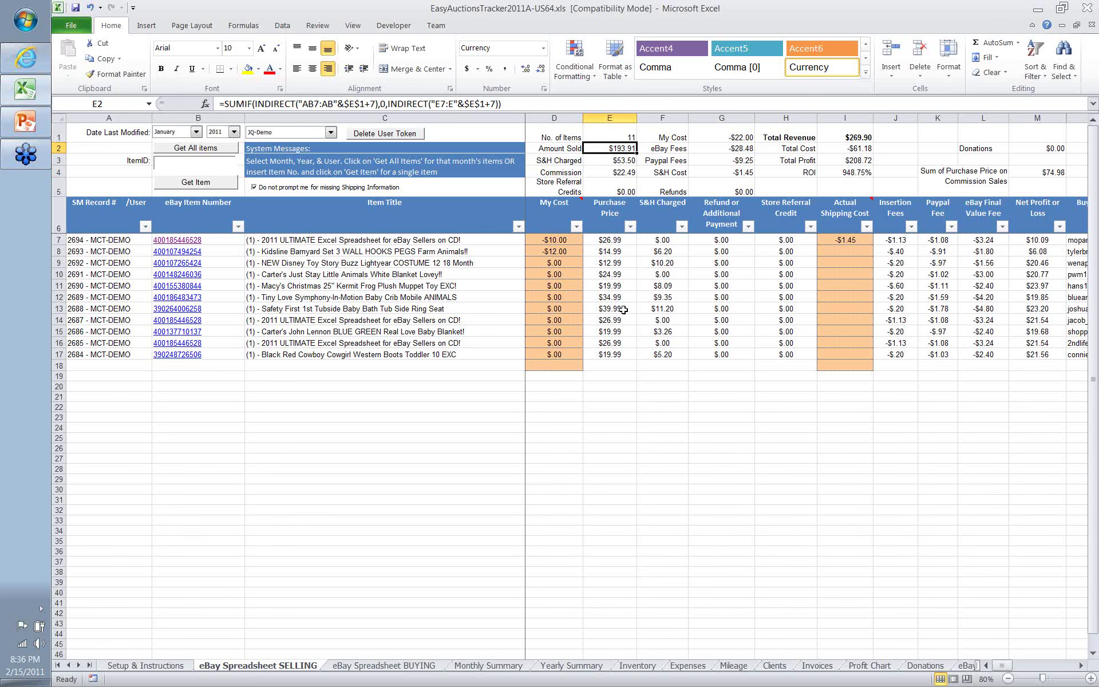
{"action": "left_click", "coordinate": [621, 241]}
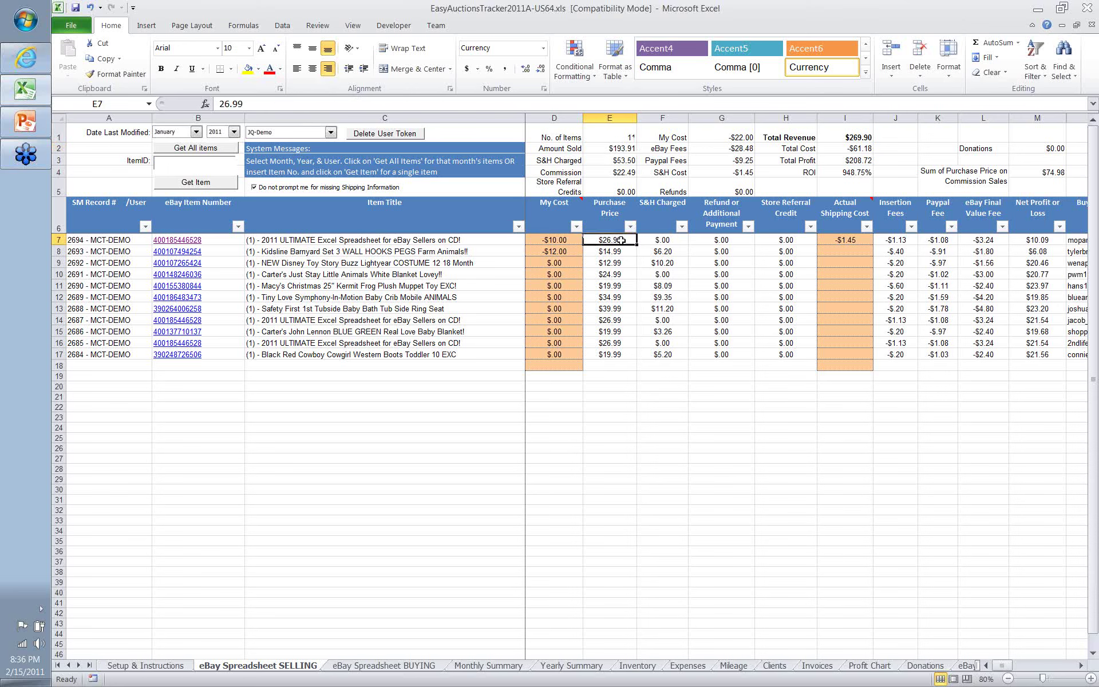
{"action": "left_click_drag", "start_coordinate": [621, 240], "coordinate": [624, 354]}
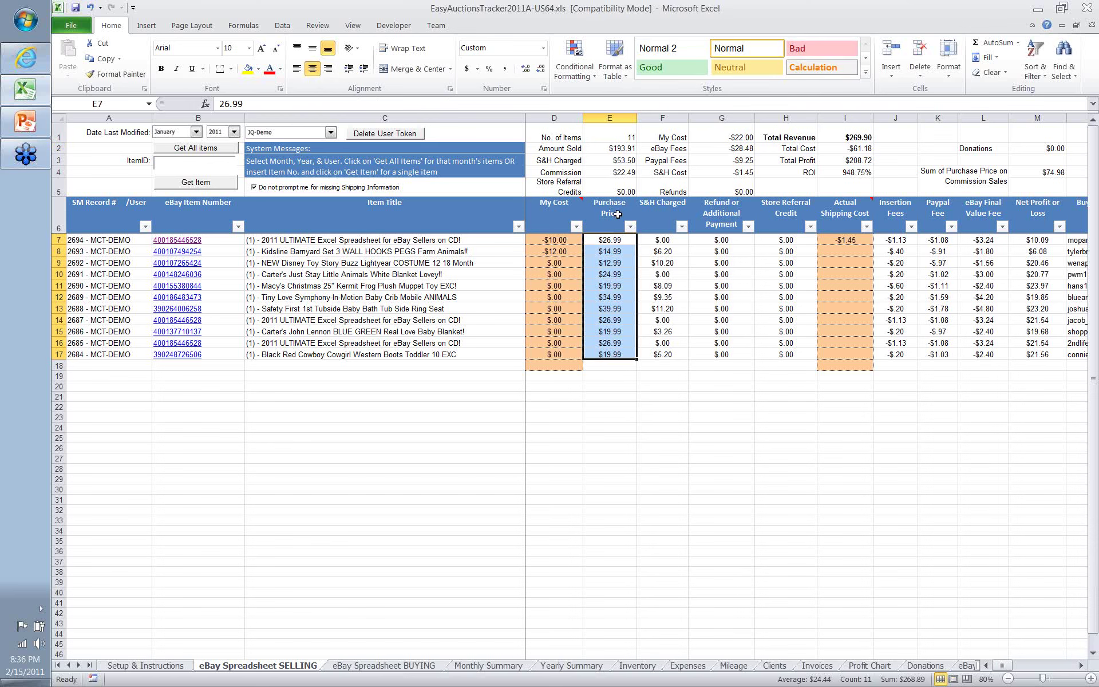
{"action": "left_click", "coordinate": [607, 365]}
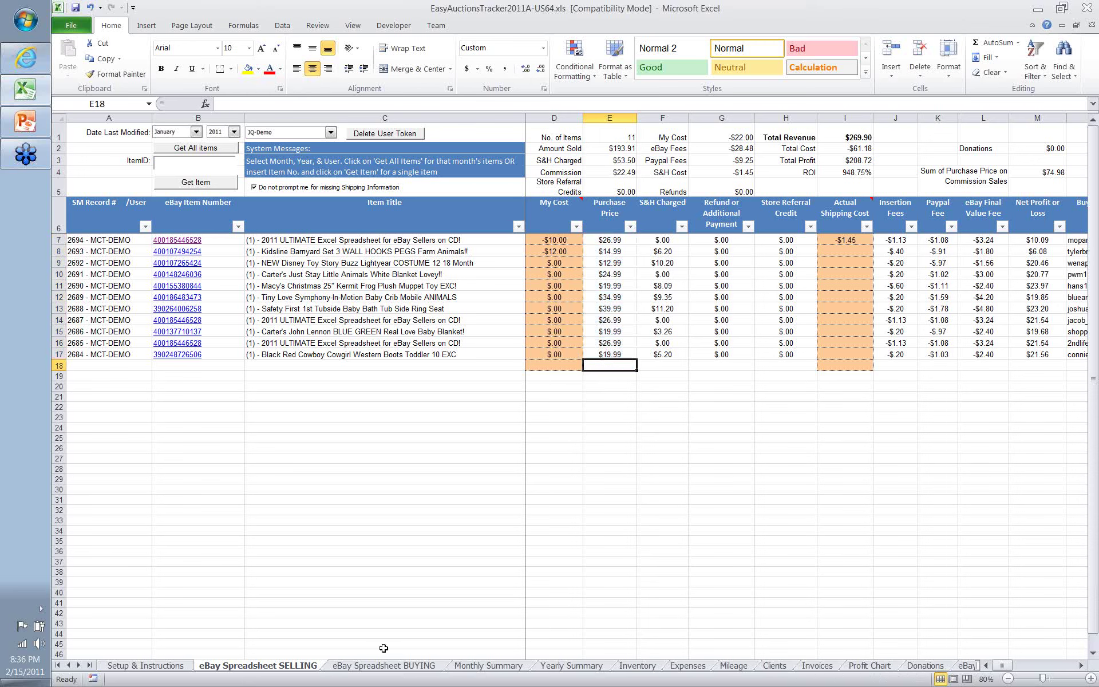
- In the Monthly Summary sheet, examine the purchase price and commission of the two Mickey Mouse items
{"action": "left_click", "coordinate": [464, 666]}
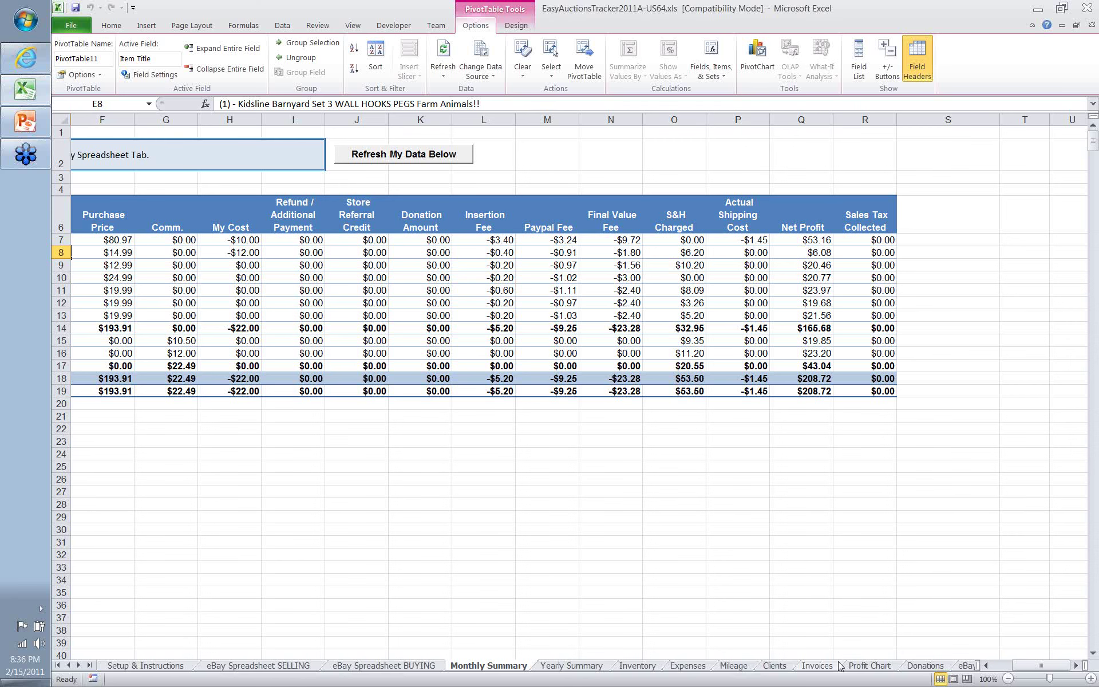
{"action": "left_click_drag", "start_coordinate": [838, 665], "coordinate": [824, 665]}
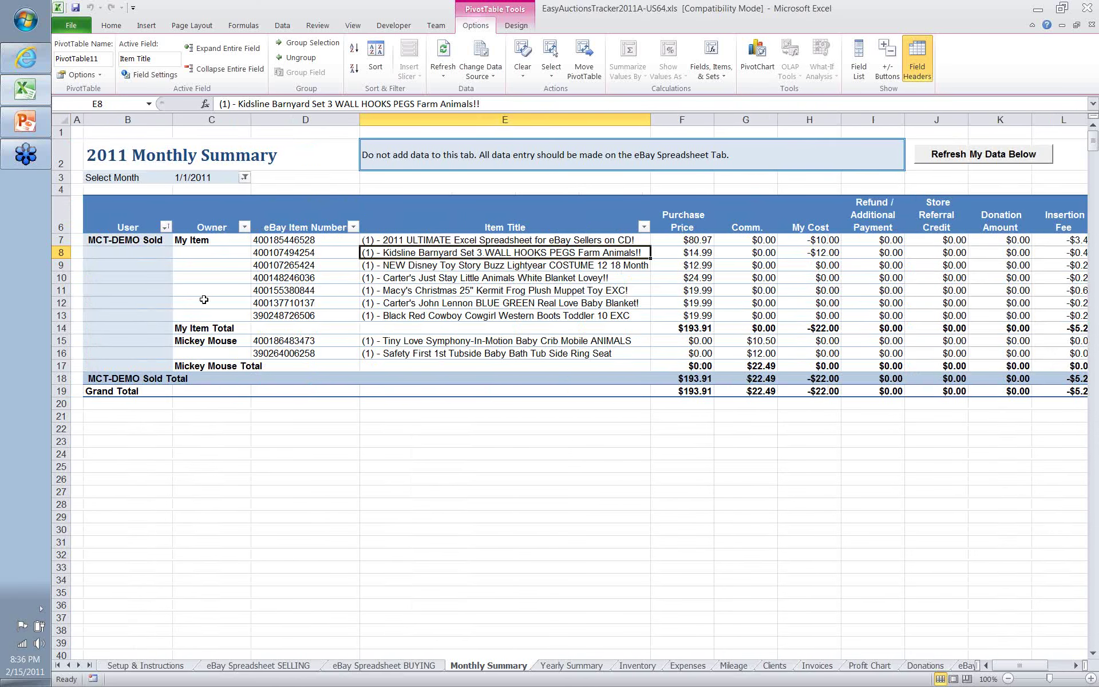
{"action": "left_click", "coordinate": [205, 342]}
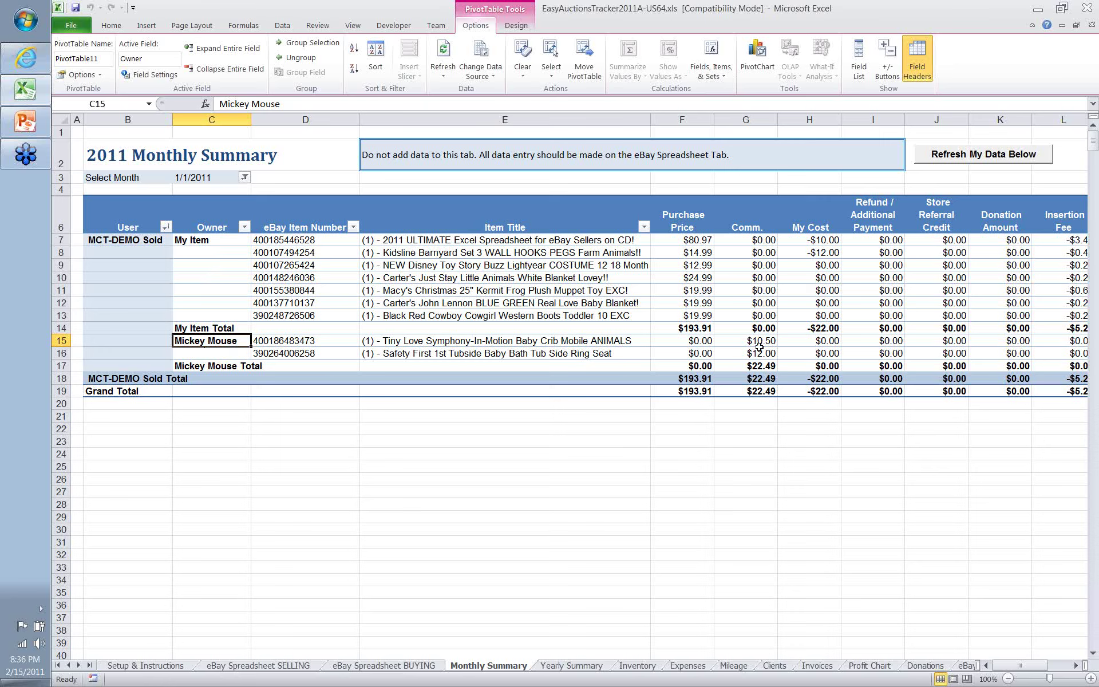
{"action": "left_click", "coordinate": [699, 344]}
{"action": "left_click", "coordinate": [700, 353]}
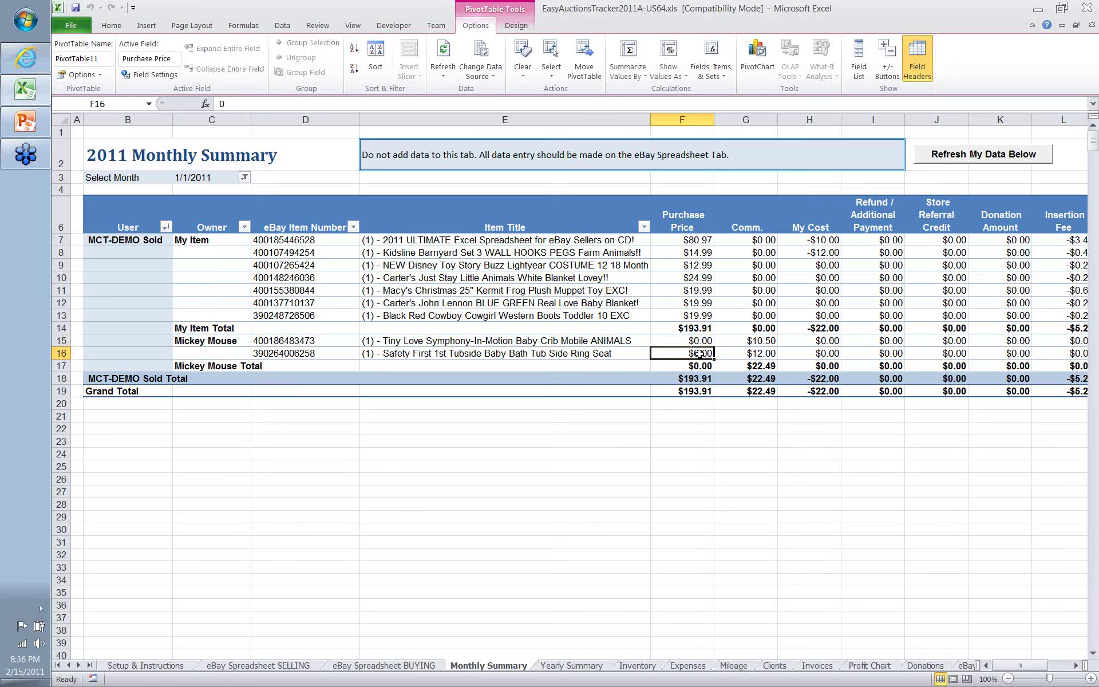
{"action": "left_click", "coordinate": [757, 343]}
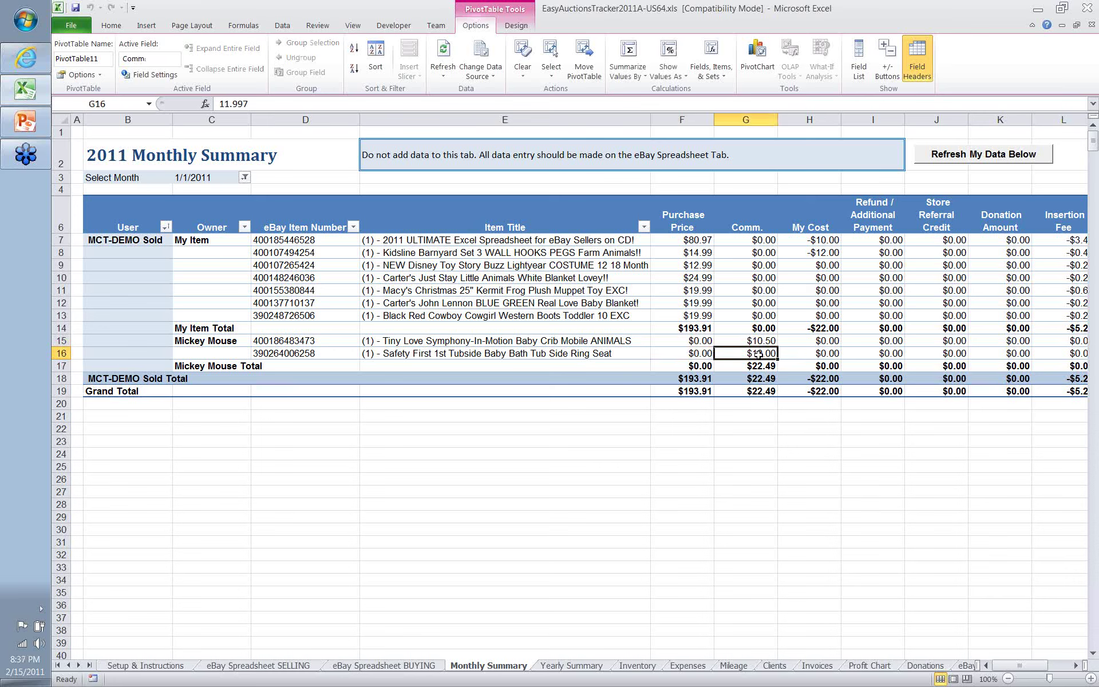
{"action": "left_click", "coordinate": [770, 341]}
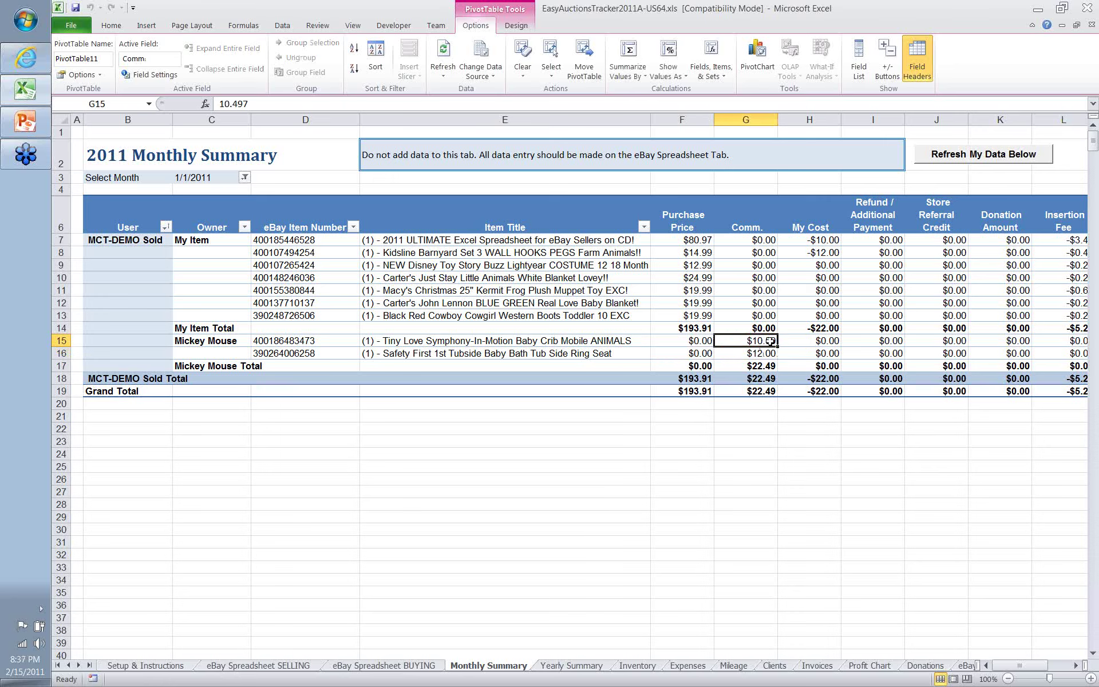
{"action": "left_click", "coordinate": [771, 354]}
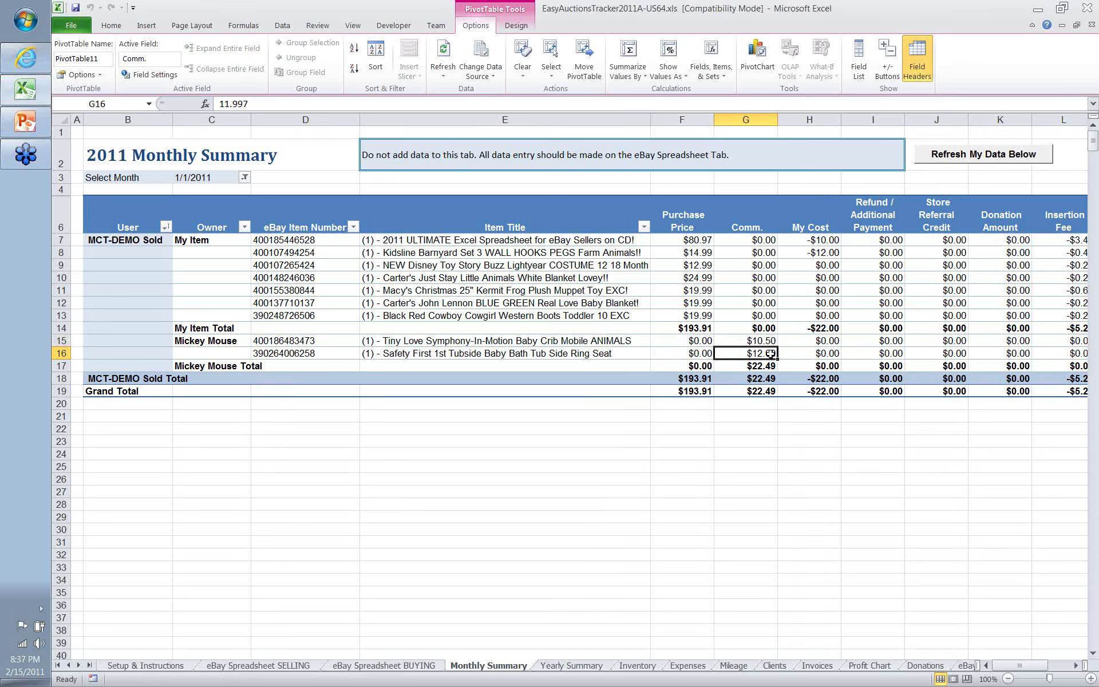
- Examine the January commission in the Yearly Summary sheet and Mickey Mouse's commission percentage in the Clients sheet
{"action": "left_click", "coordinate": [570, 665]}
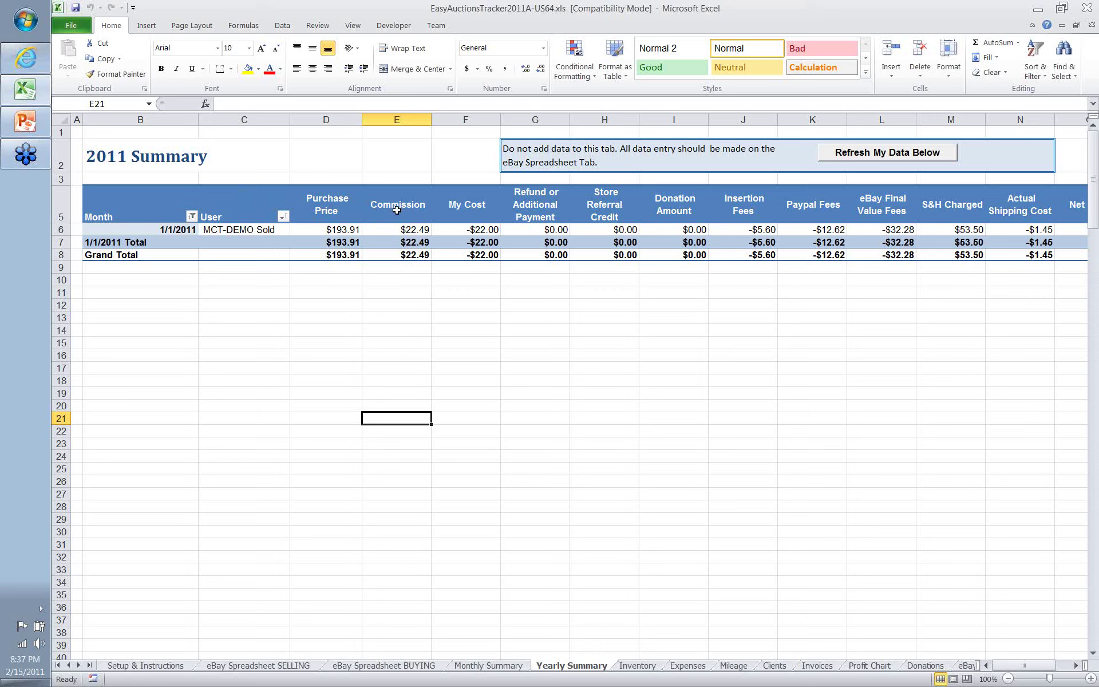
{"action": "left_click", "coordinate": [399, 232]}
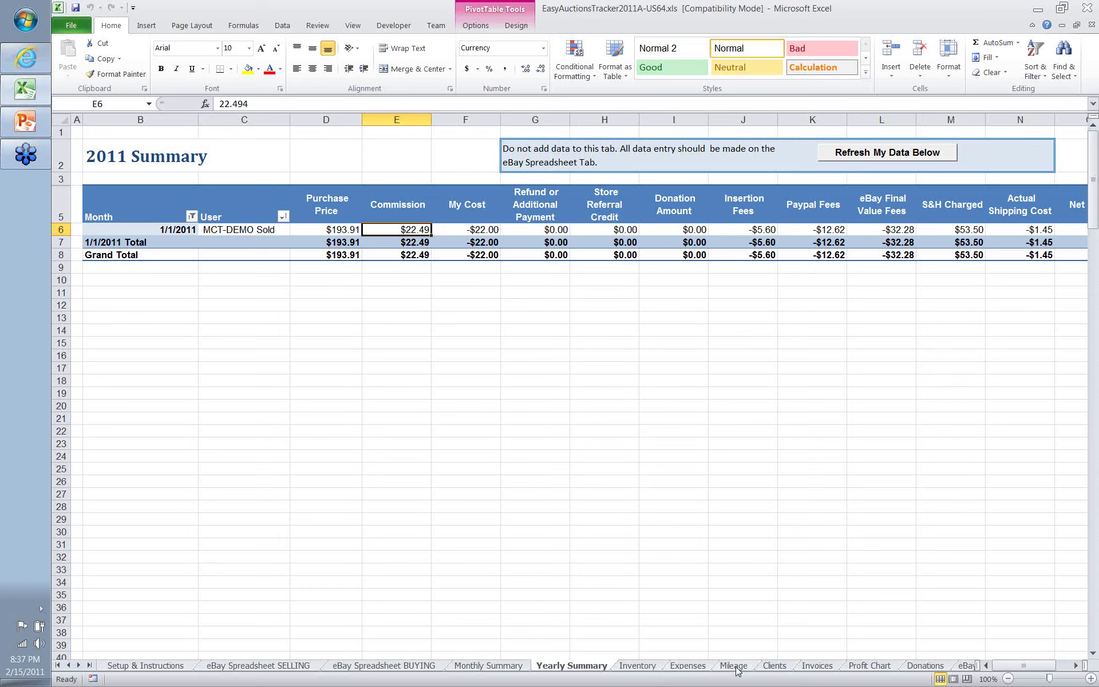
{"action": "left_click", "coordinate": [780, 667]}
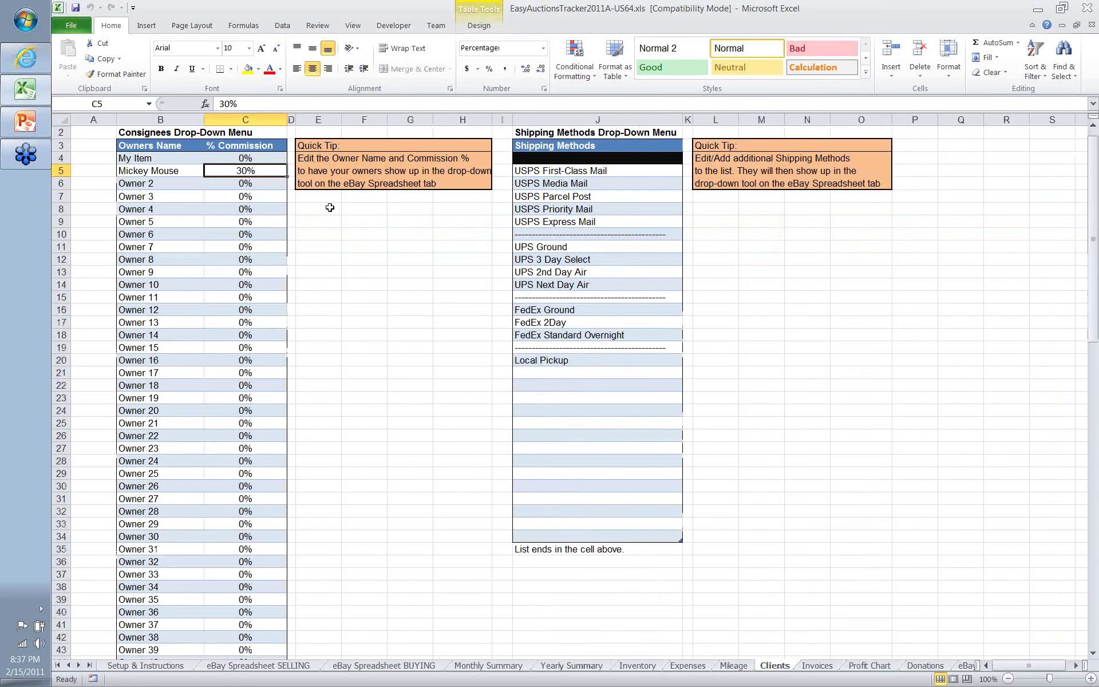
- In the Invoices sheet, inspect the entries offered by the Owner and Check Number filters
{"action": "left_click", "coordinate": [817, 665]}
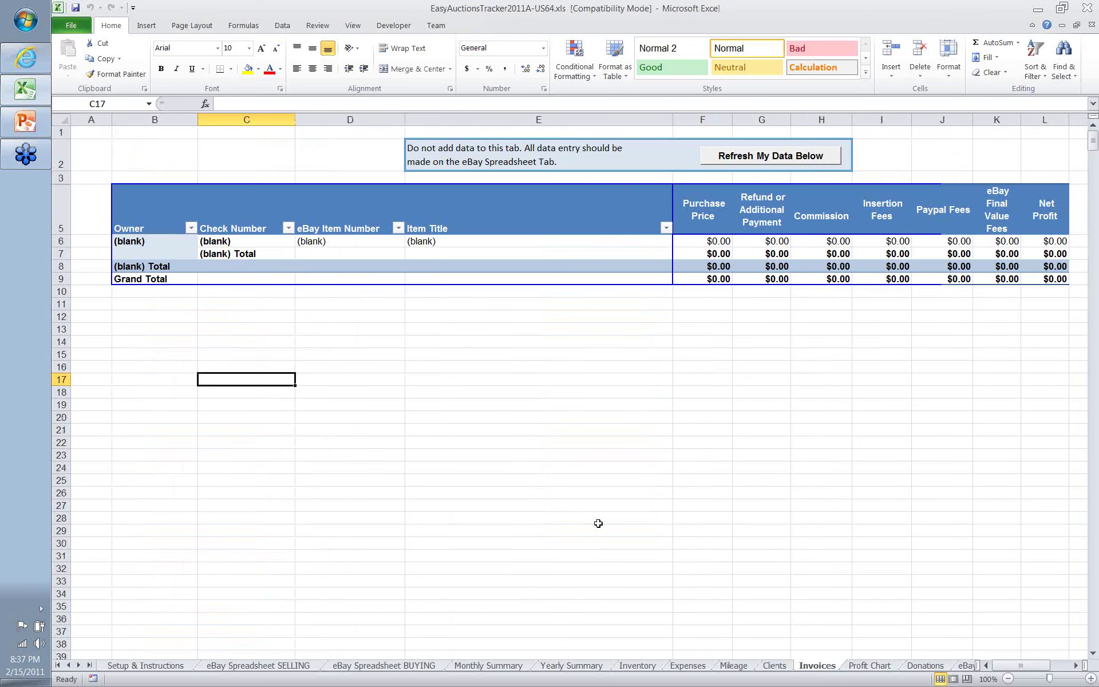
{"action": "left_click", "coordinate": [191, 228]}
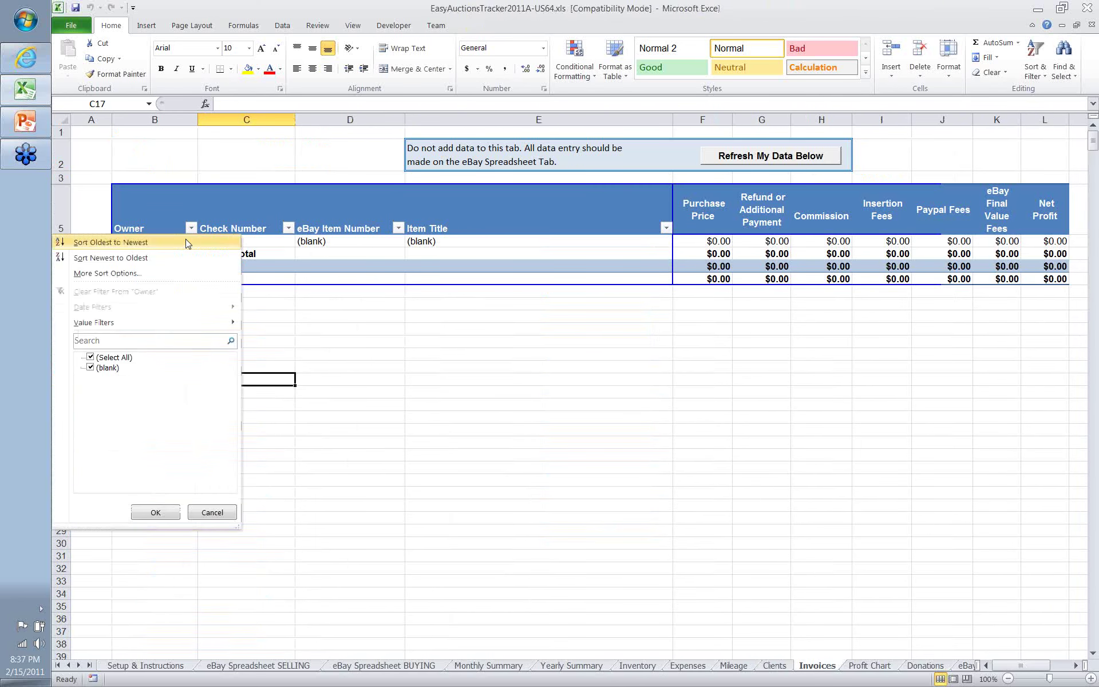
{"action": "left_click", "coordinate": [92, 369]}
{"action": "left_click", "coordinate": [90, 357]}
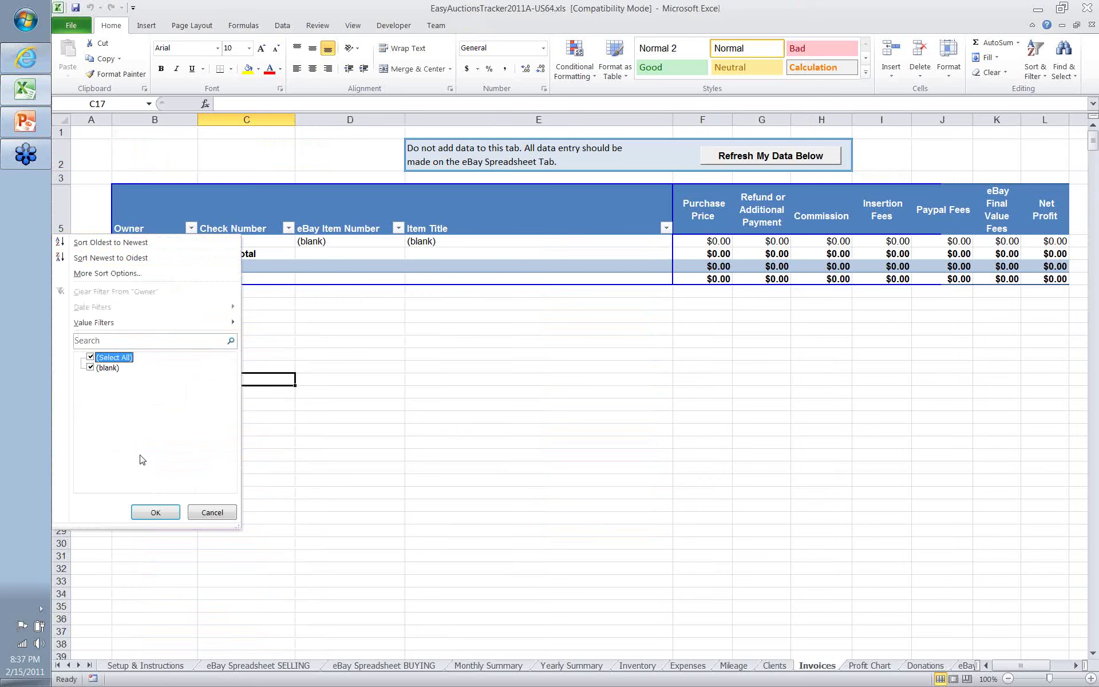
{"action": "left_click", "coordinate": [153, 511]}
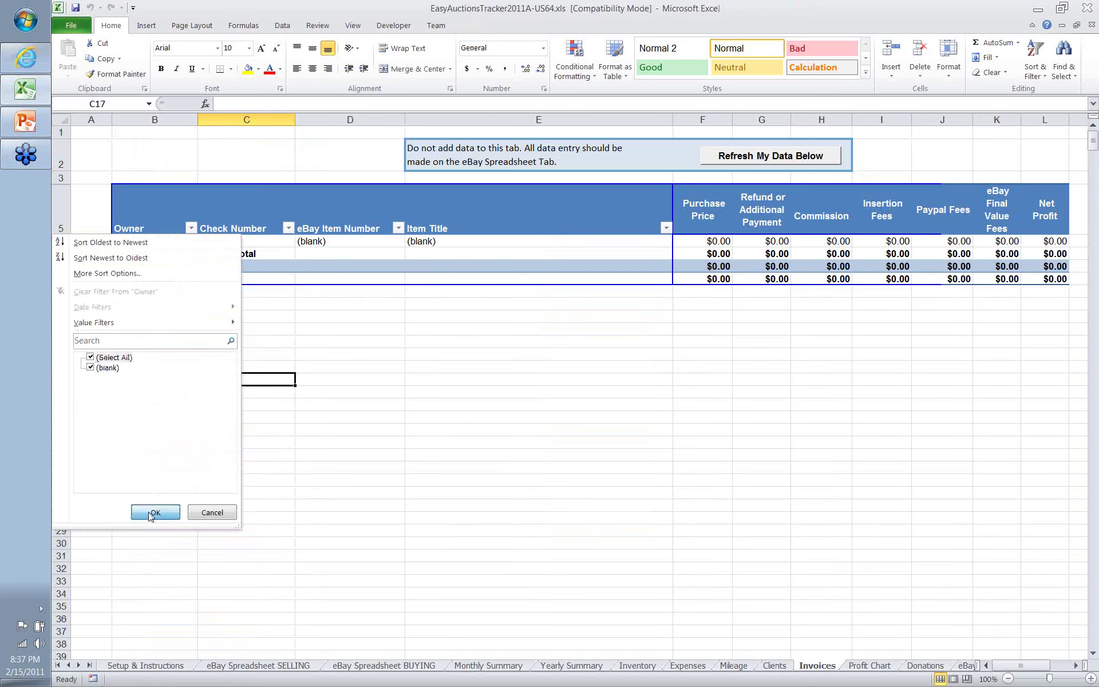
{"action": "left_click", "coordinate": [287, 228]}
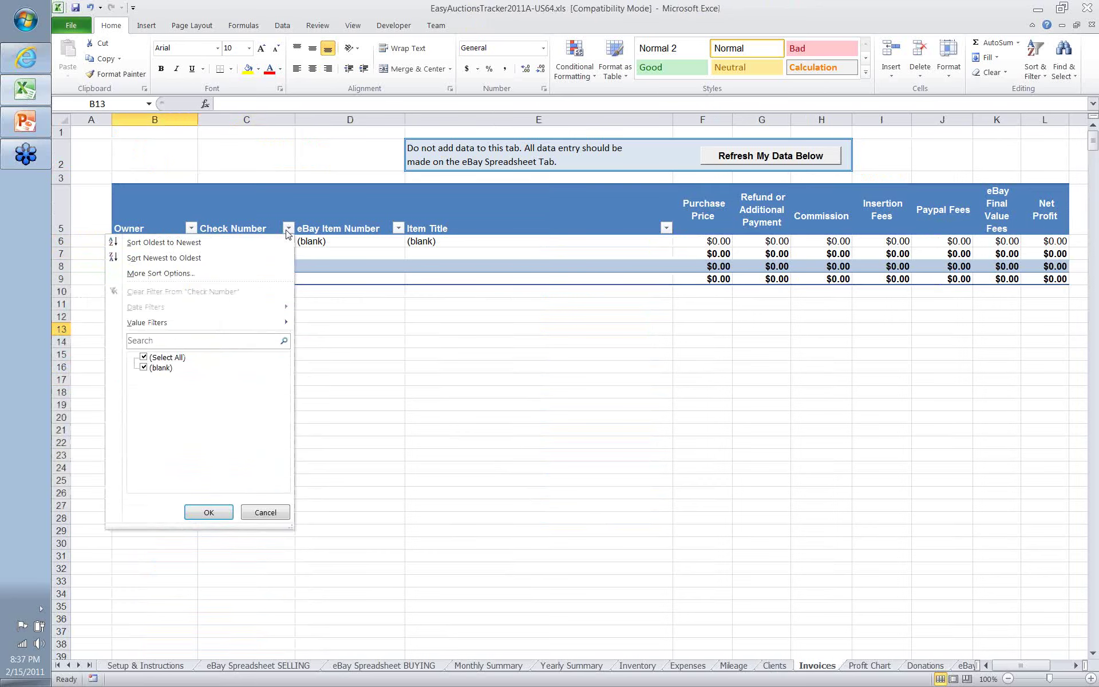
{"action": "left_click", "coordinate": [286, 230]}
- Refresh the Invoices pivot table so it includes the recorded sales
{"action": "left_click", "coordinate": [753, 157]}
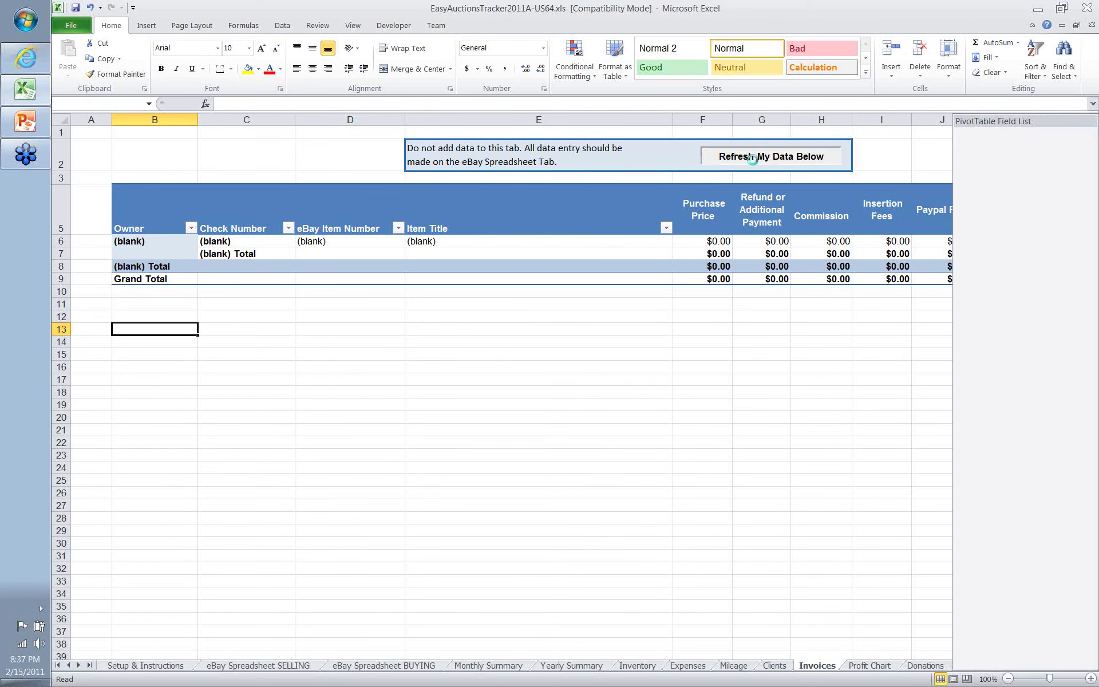
{"action": "left_click", "coordinate": [191, 228]}
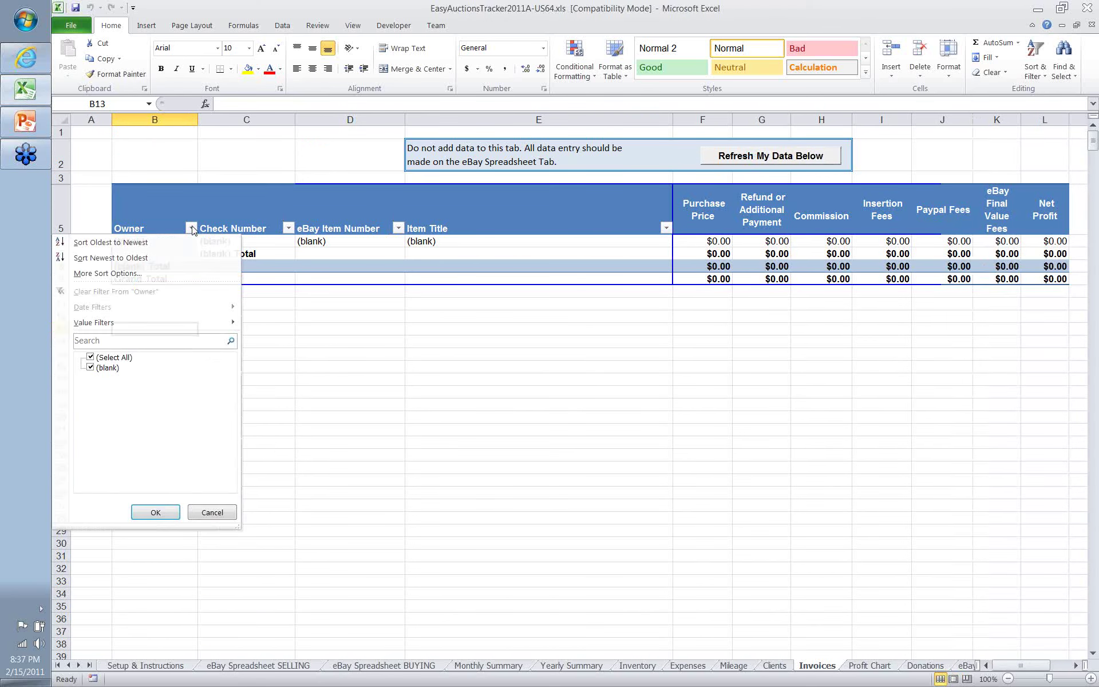
{"action": "left_click", "coordinate": [192, 228]}
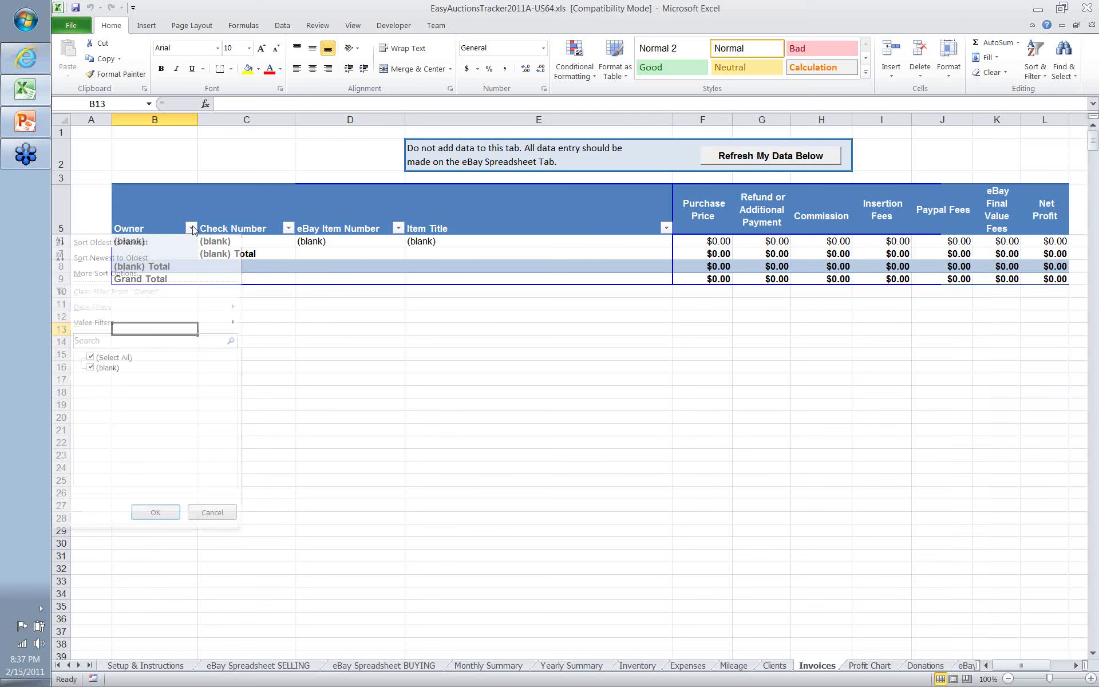
{"action": "right_click", "coordinate": [496, 216]}
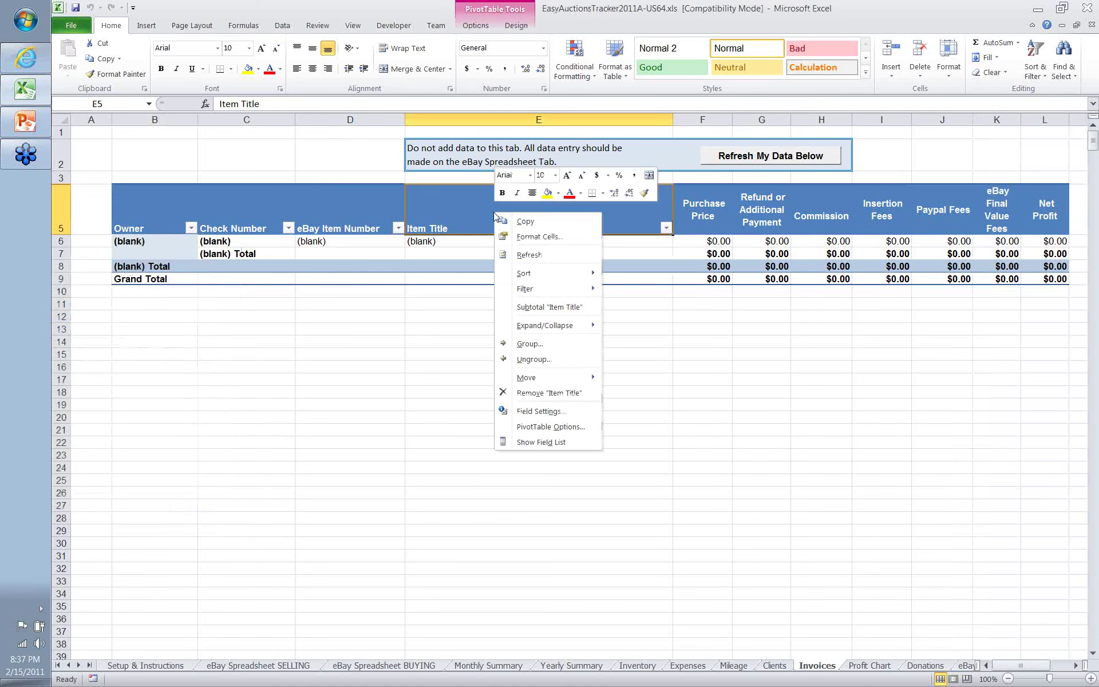
{"action": "left_click", "coordinate": [522, 254]}
{"action": "left_click", "coordinate": [392, 207]}
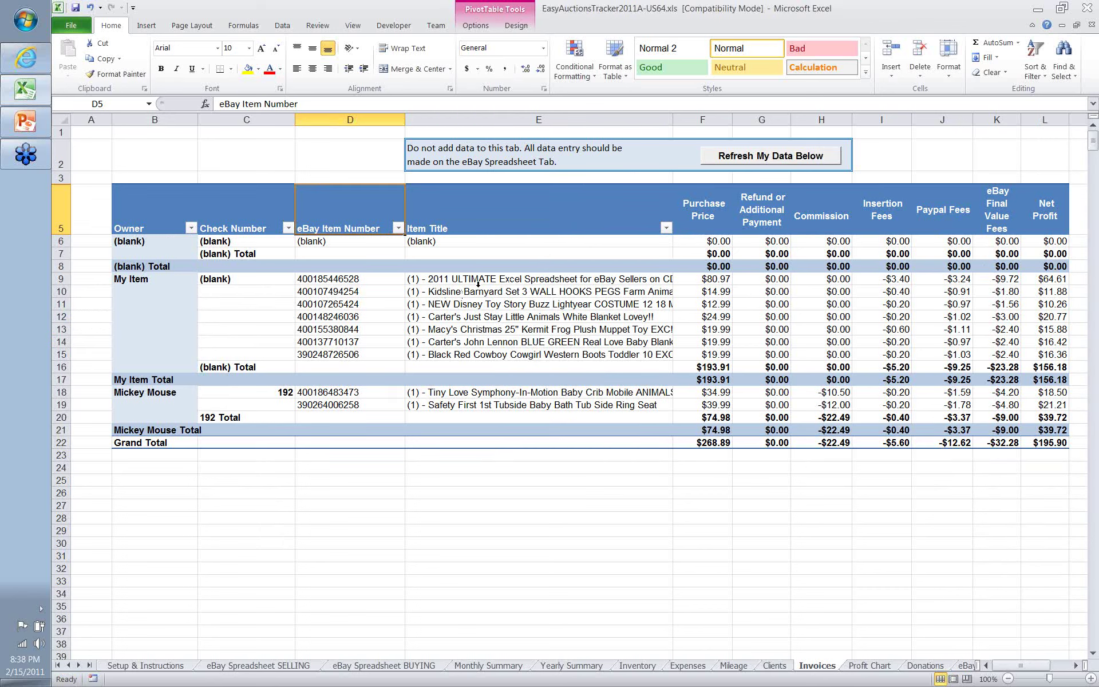
- Refresh the invoice data again and filter the Owner field to Mickey Mouse only
{"action": "left_click", "coordinate": [763, 163]}
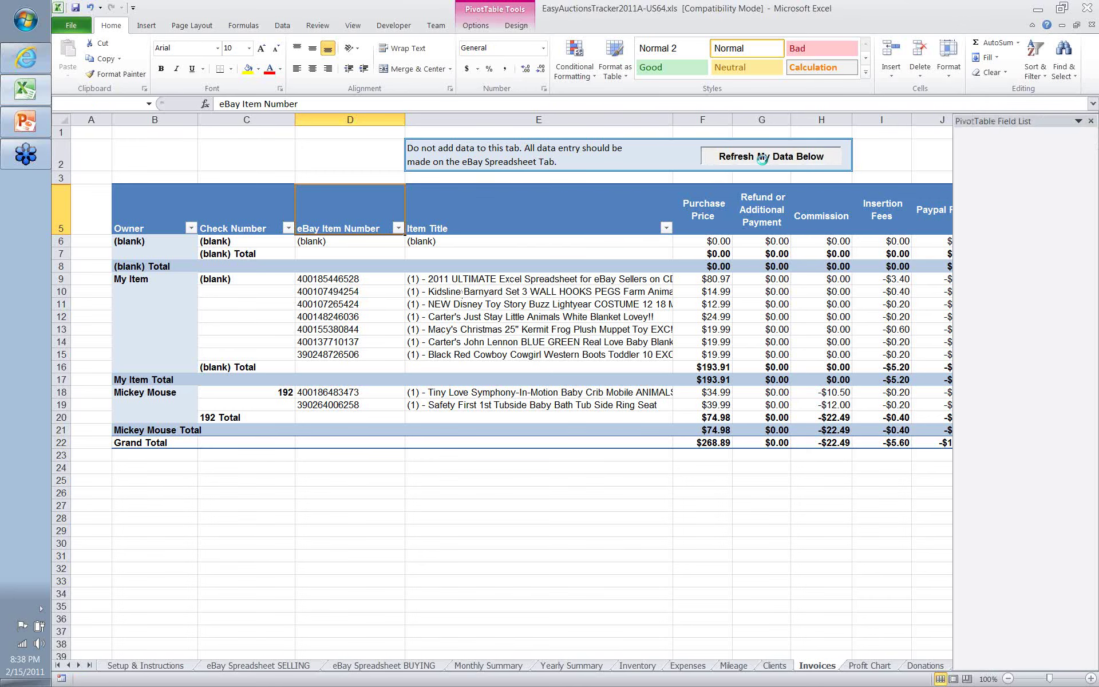
{"action": "left_click", "coordinate": [485, 253]}
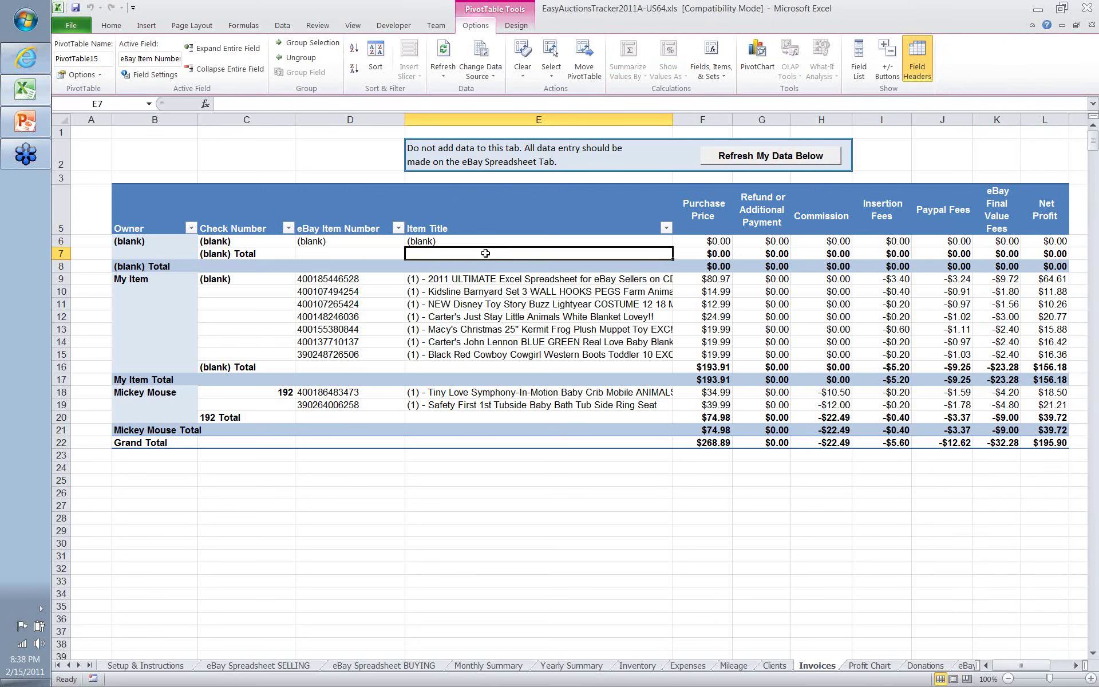
{"action": "right_click", "coordinate": [486, 253]}
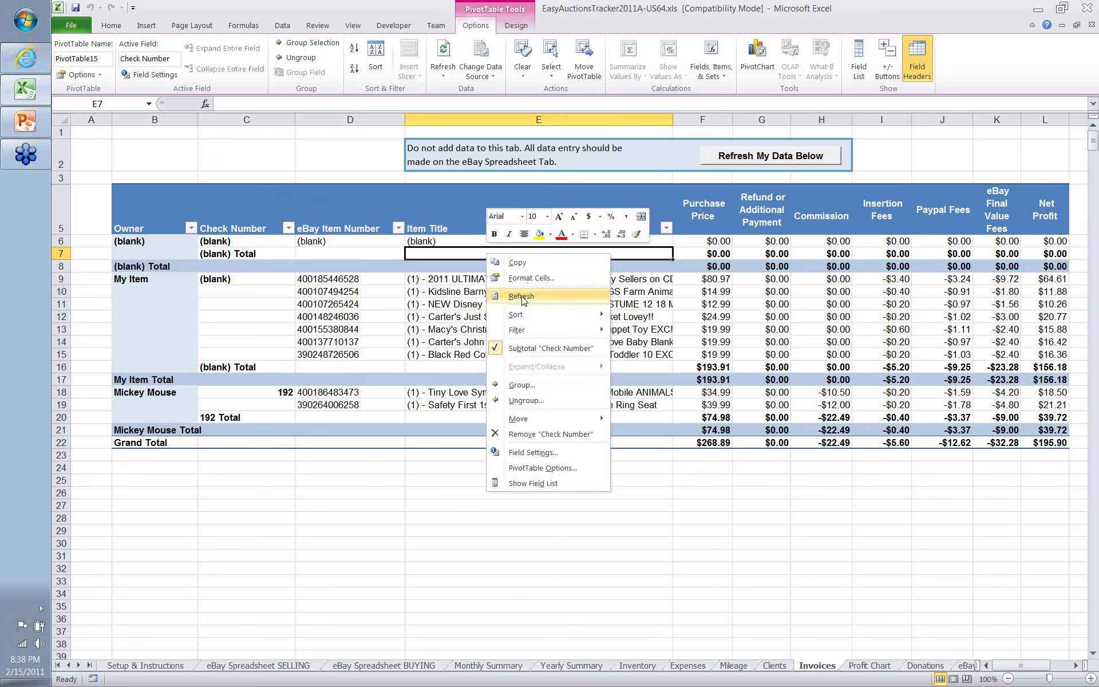
{"action": "left_click", "coordinate": [521, 296]}
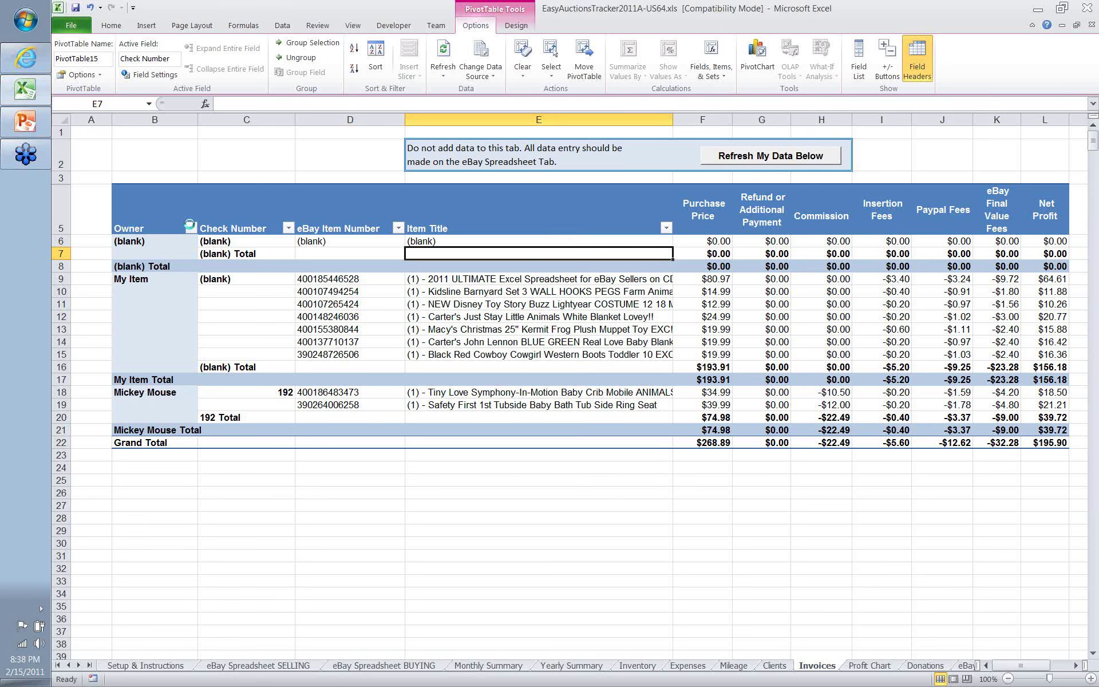
{"action": "left_click", "coordinate": [190, 227]}
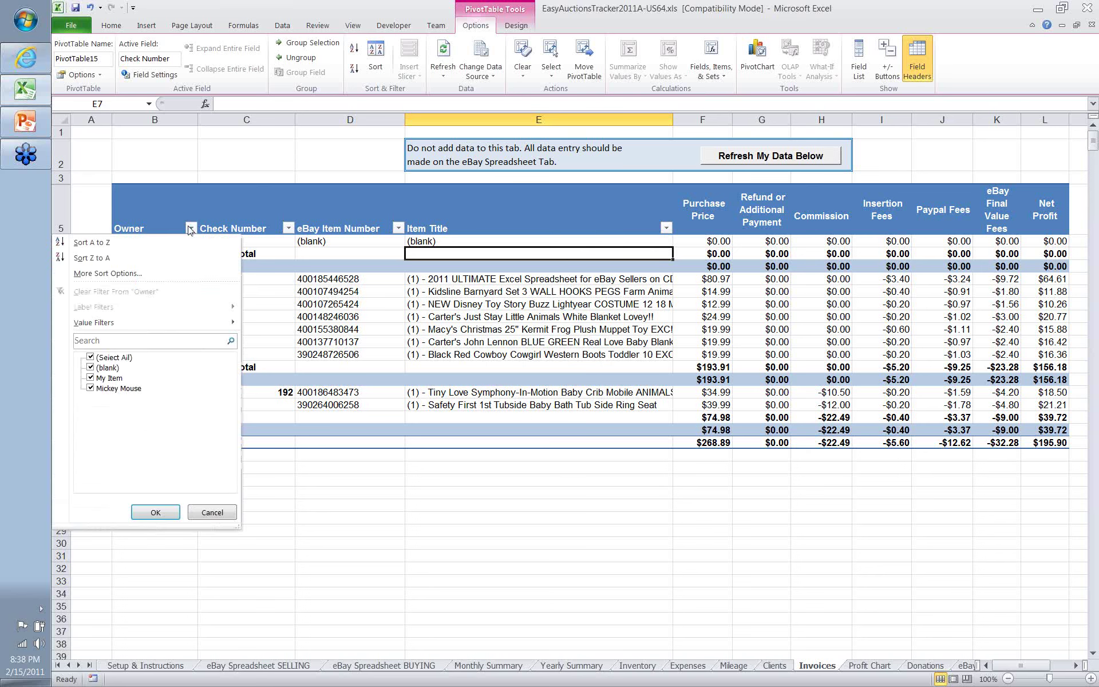
{"action": "left_click", "coordinate": [91, 368]}
{"action": "left_click", "coordinate": [90, 378]}
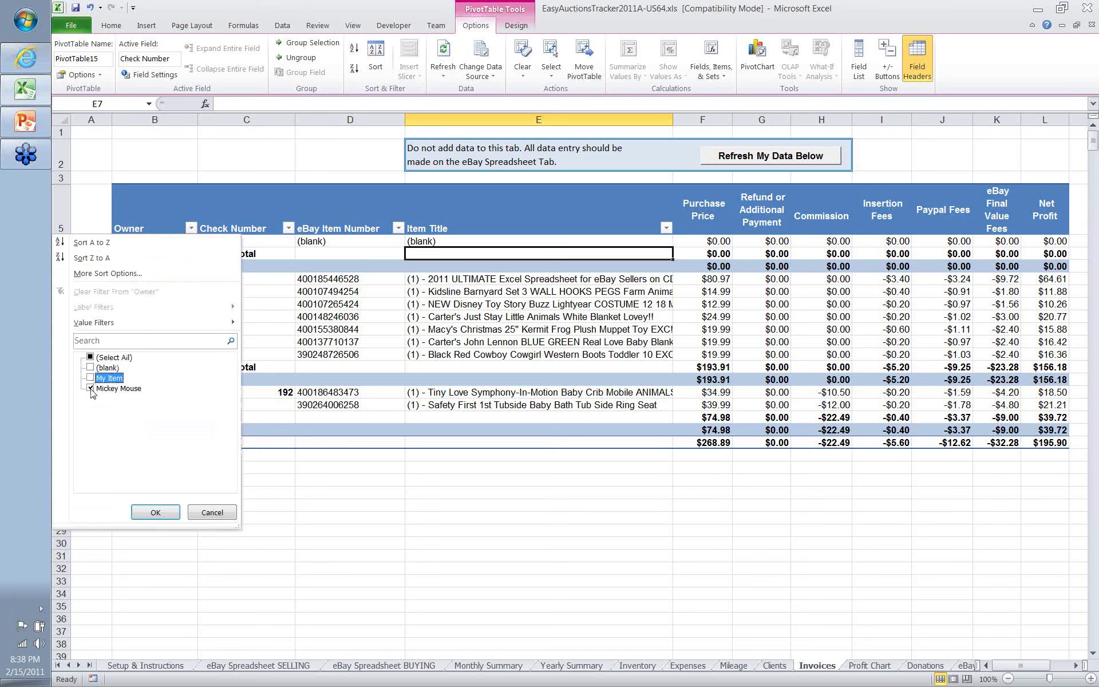
{"action": "left_click", "coordinate": [143, 515]}
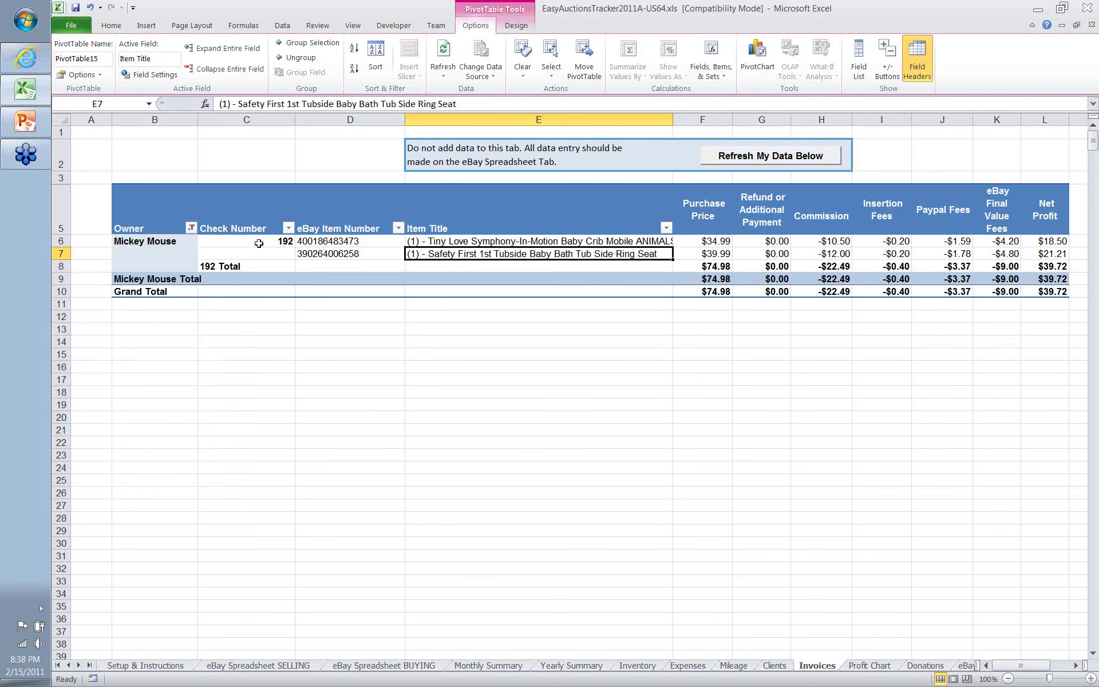
- Inspect the Check Number filter entries and widen the Item Title column to fit the full titles
{"action": "left_click", "coordinate": [288, 228]}
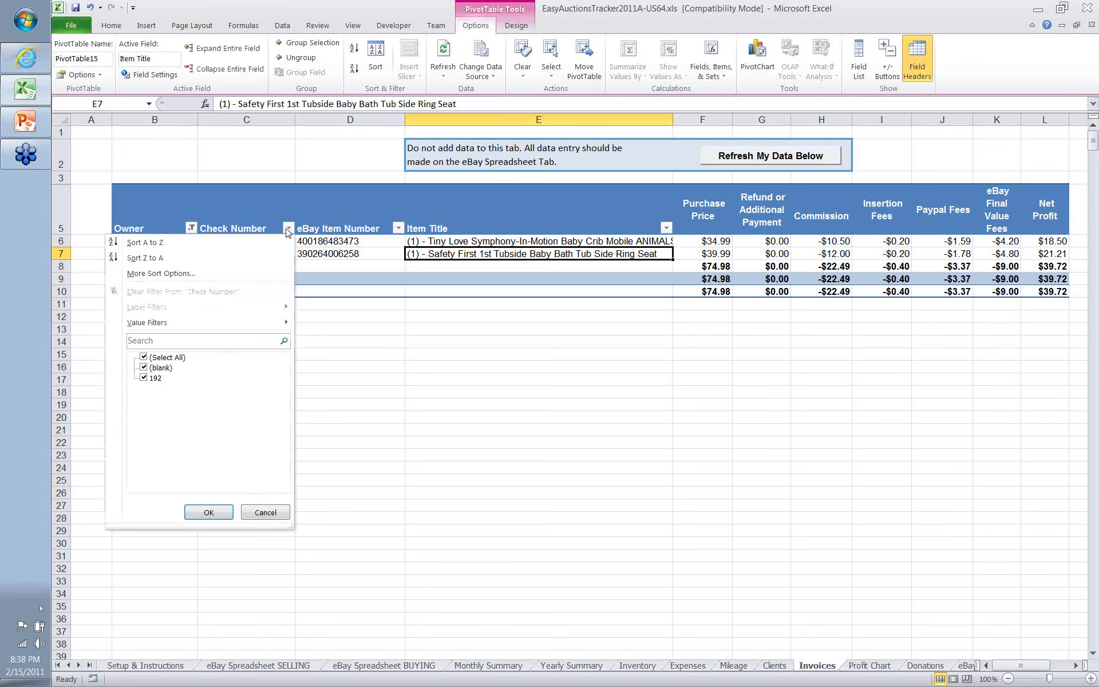
{"action": "left_click", "coordinate": [288, 231]}
{"action": "left_click", "coordinate": [226, 235]}
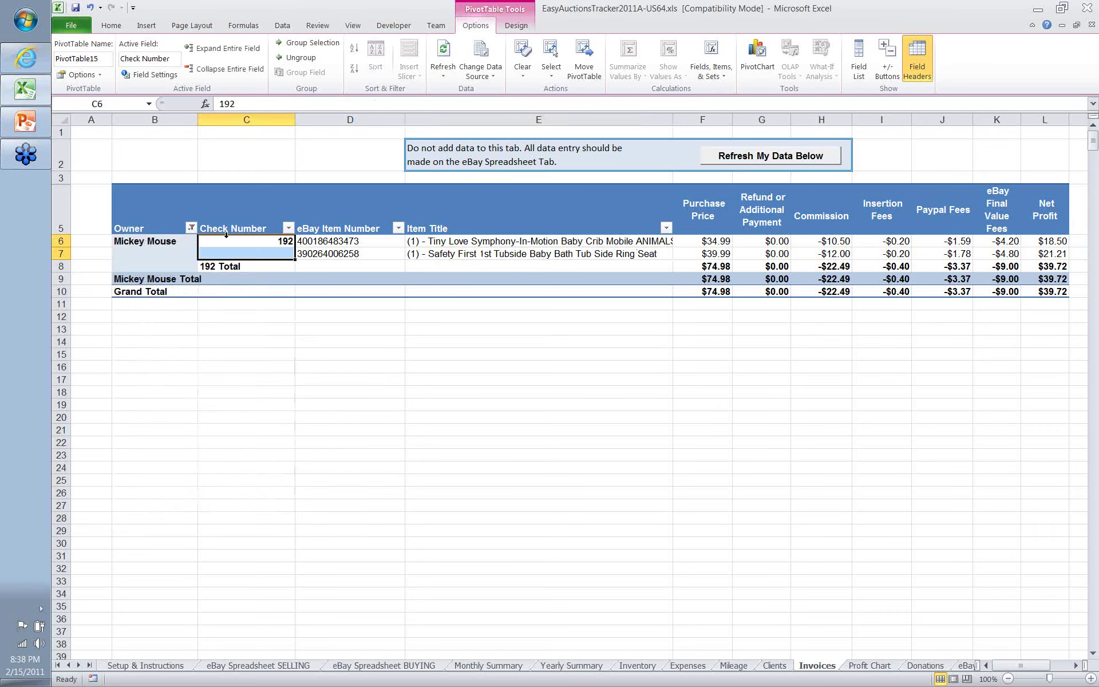
{"action": "left_click", "coordinate": [382, 243]}
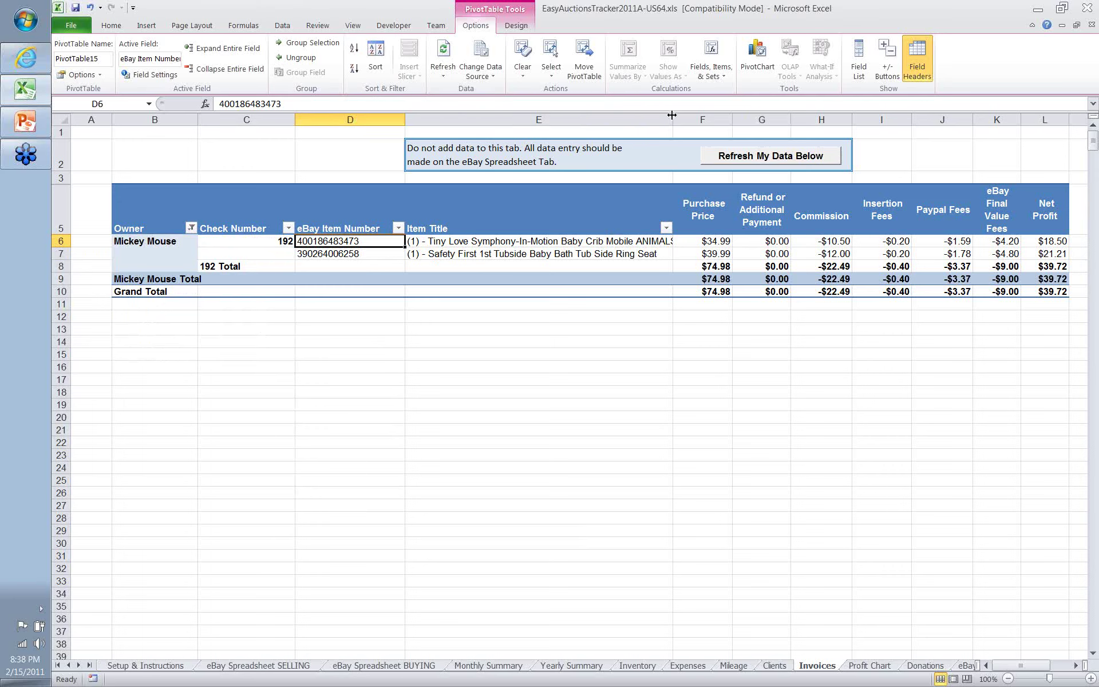
{"action": "left_click_drag", "start_coordinate": [671, 115], "coordinate": [681, 116]}
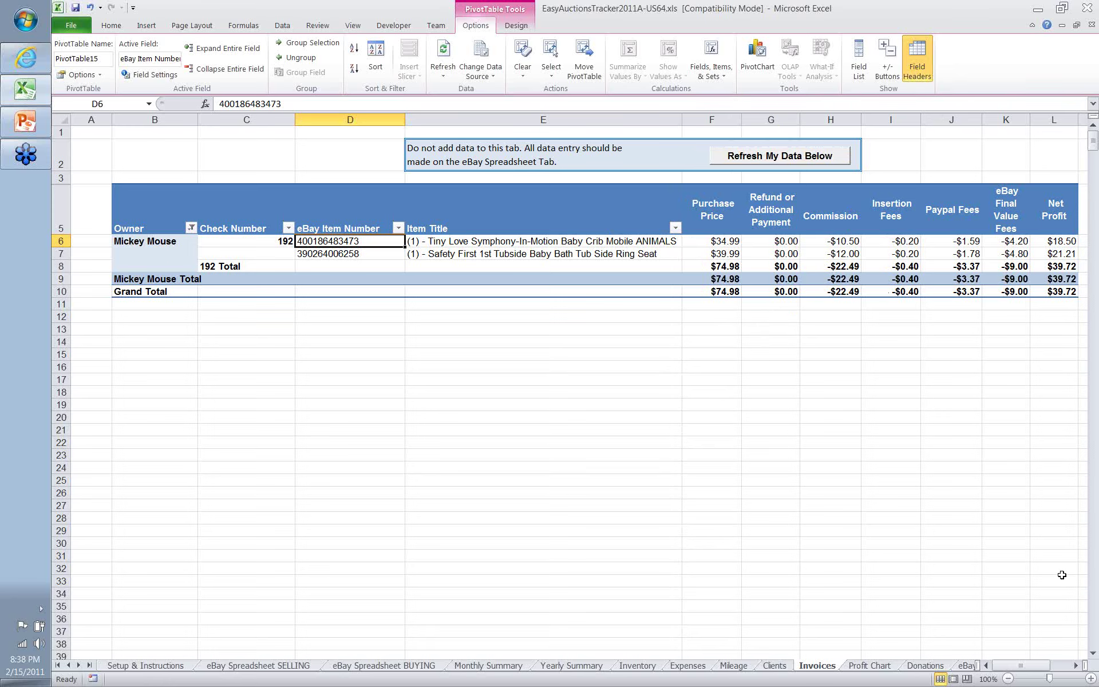
- Review the commission, fees and net profit of Mickey Mouse's invoice items under check number 192
{"action": "left_click_drag", "start_coordinate": [1023, 670], "coordinate": [1023, 670]}
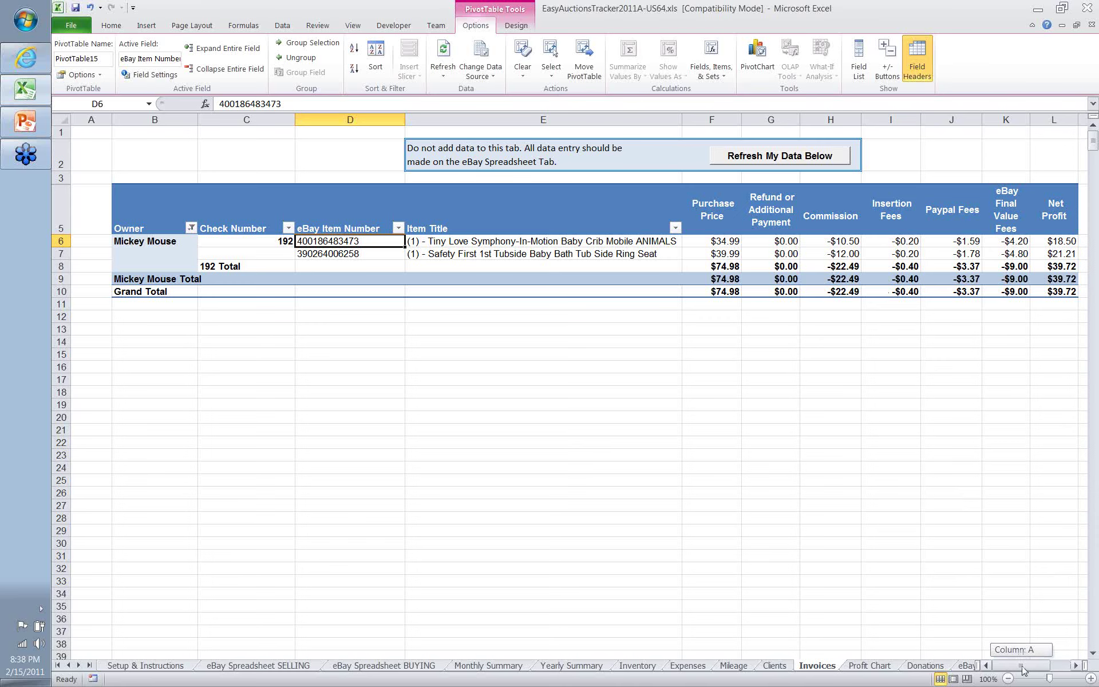
{"action": "left_click_drag", "start_coordinate": [1022, 670], "coordinate": [1029, 670]}
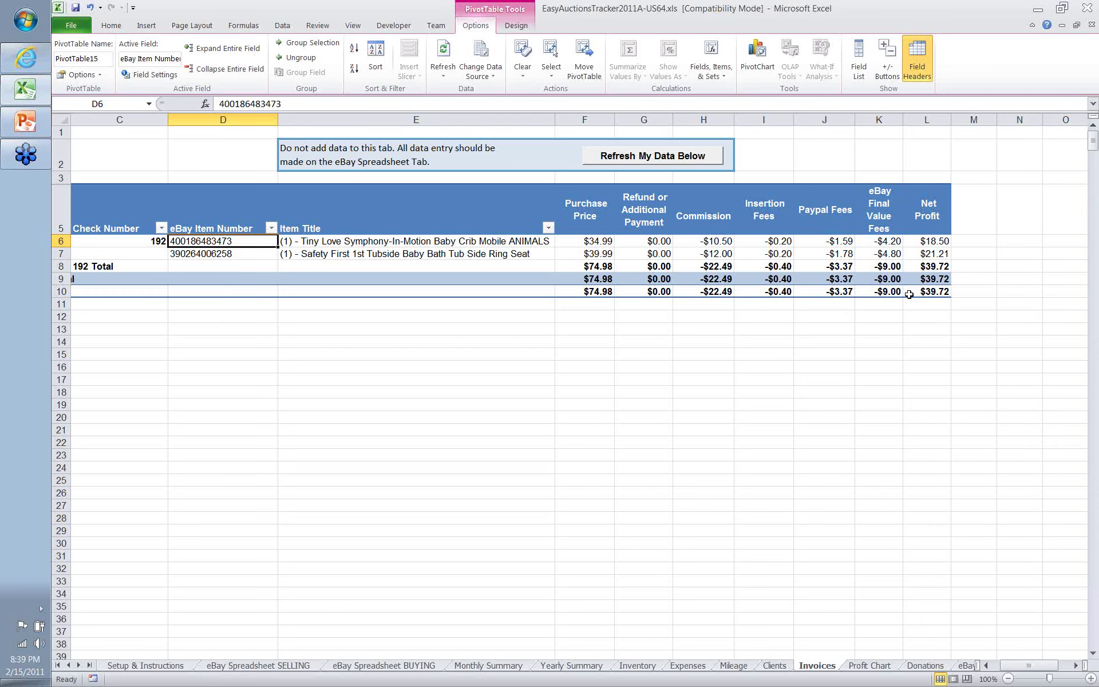
{"action": "left_click_drag", "start_coordinate": [1044, 665], "coordinate": [987, 665]}
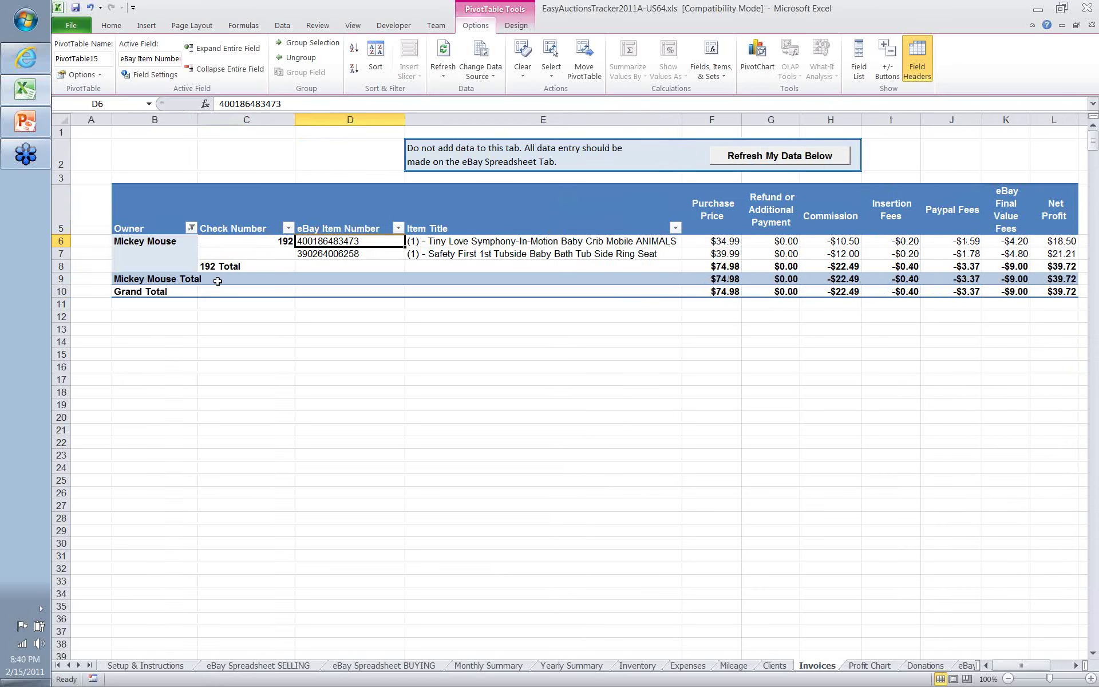
{"action": "left_click", "coordinate": [233, 252]}
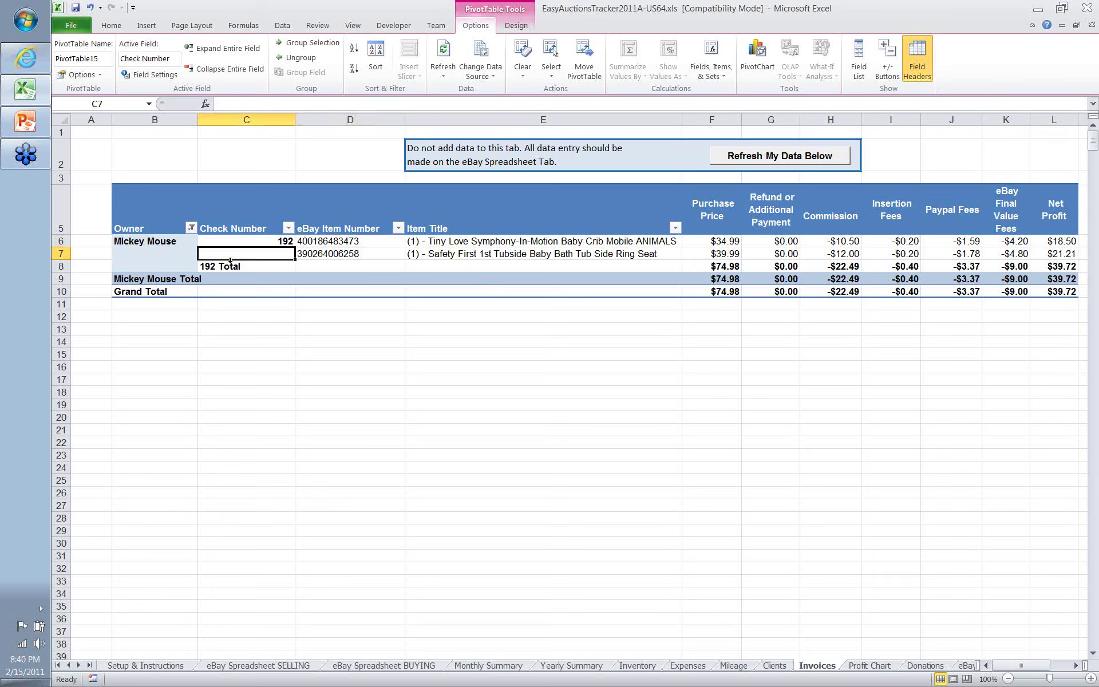
- In the eBay Spreadsheet SELLING sheet, assign the cowboy boots item in row 17 to Mickey Mouse with check number 193
{"action": "left_click", "coordinate": [243, 666]}
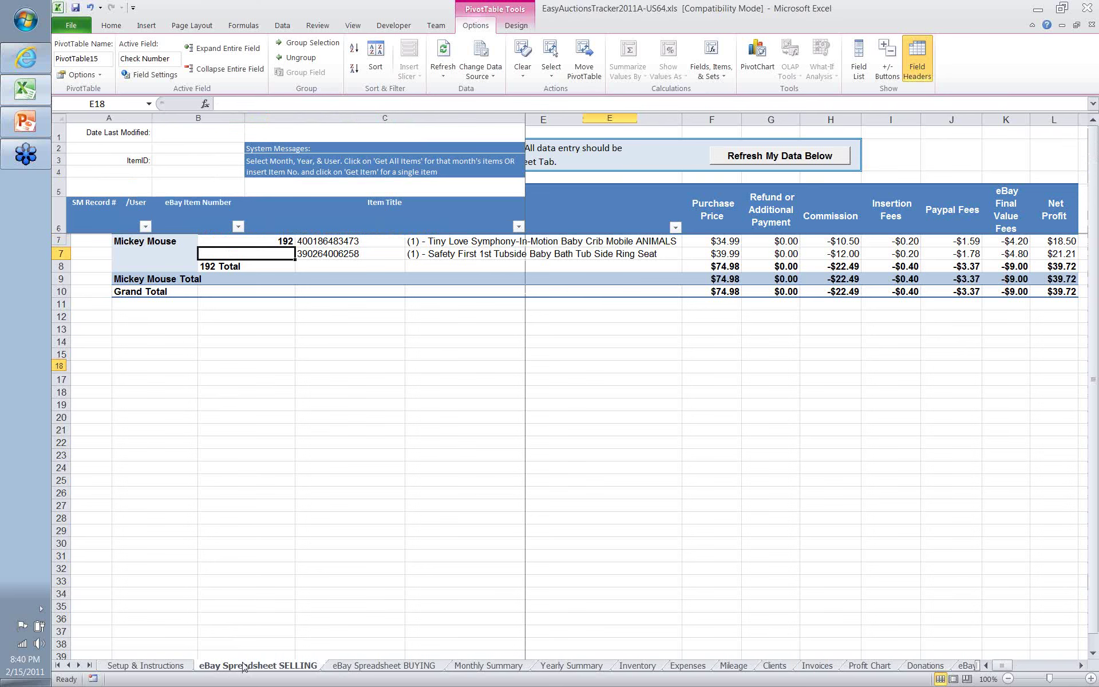
{"action": "scroll", "coordinate": [694, 425], "scroll_direction": "right", "scroll_amount": 5}
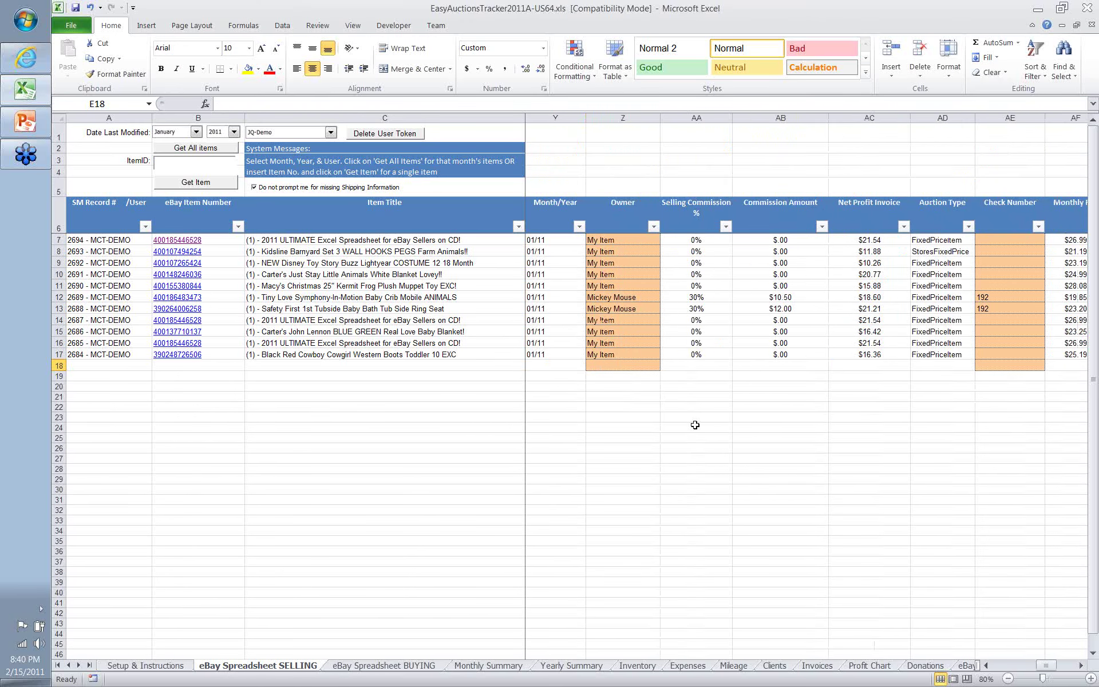
{"action": "left_click", "coordinate": [641, 354]}
{"action": "left_click", "coordinate": [665, 354]}
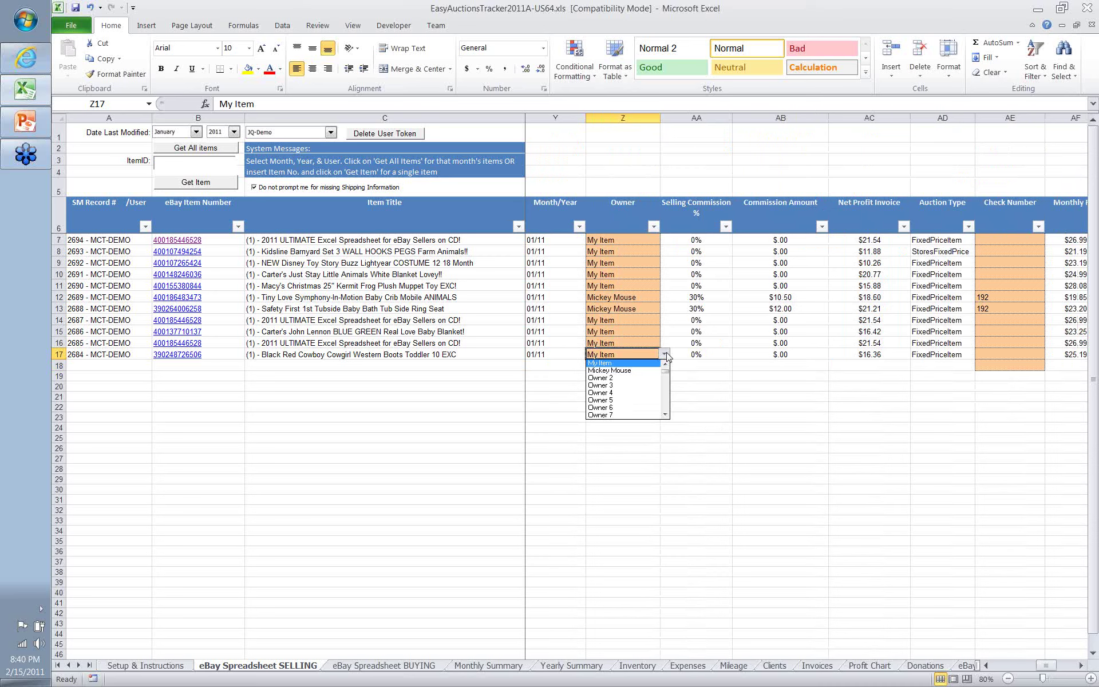
{"action": "left_click", "coordinate": [609, 370]}
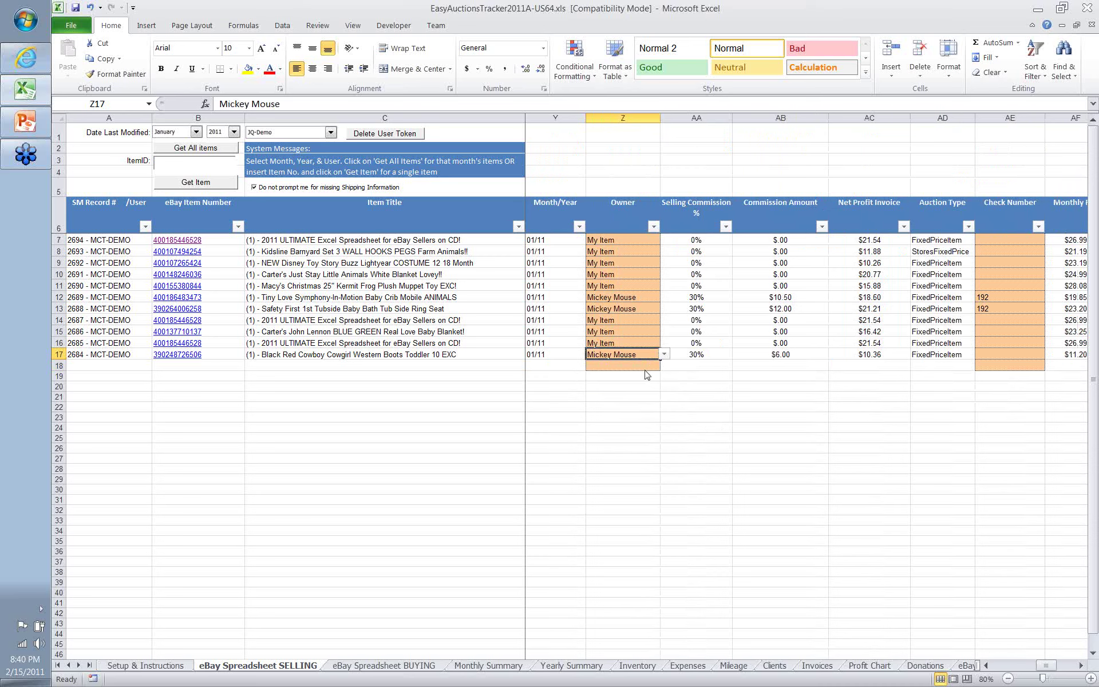
{"action": "left_click", "coordinate": [983, 356]}
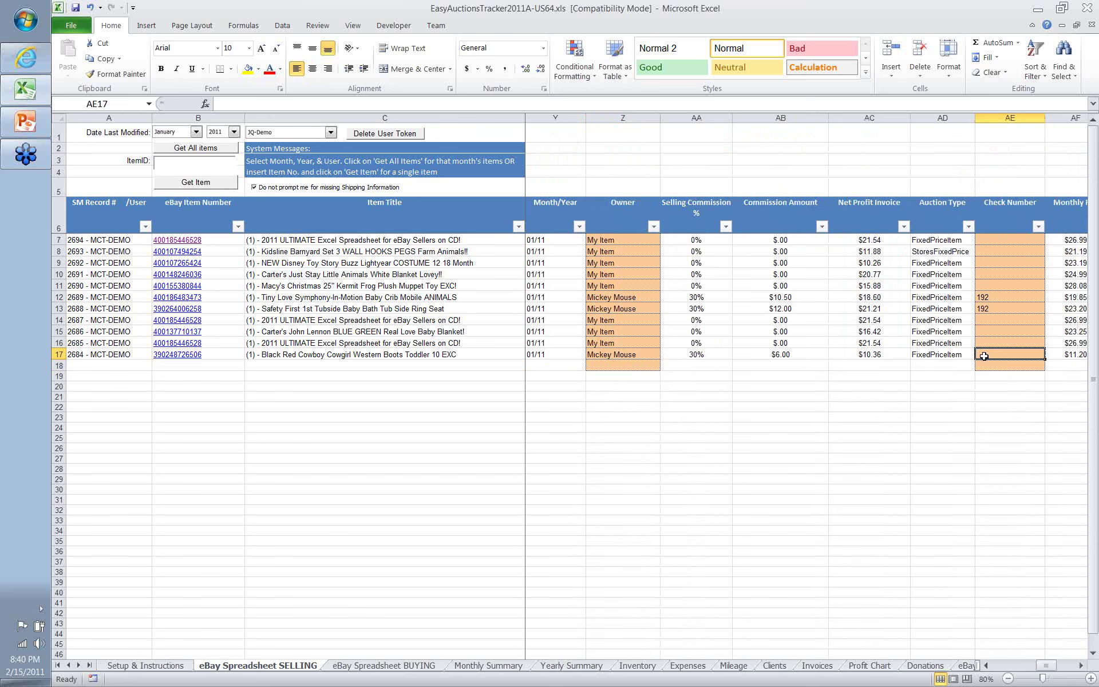
{"action": "type", "text": "193"}
{"action": "key", "text": "Return"}
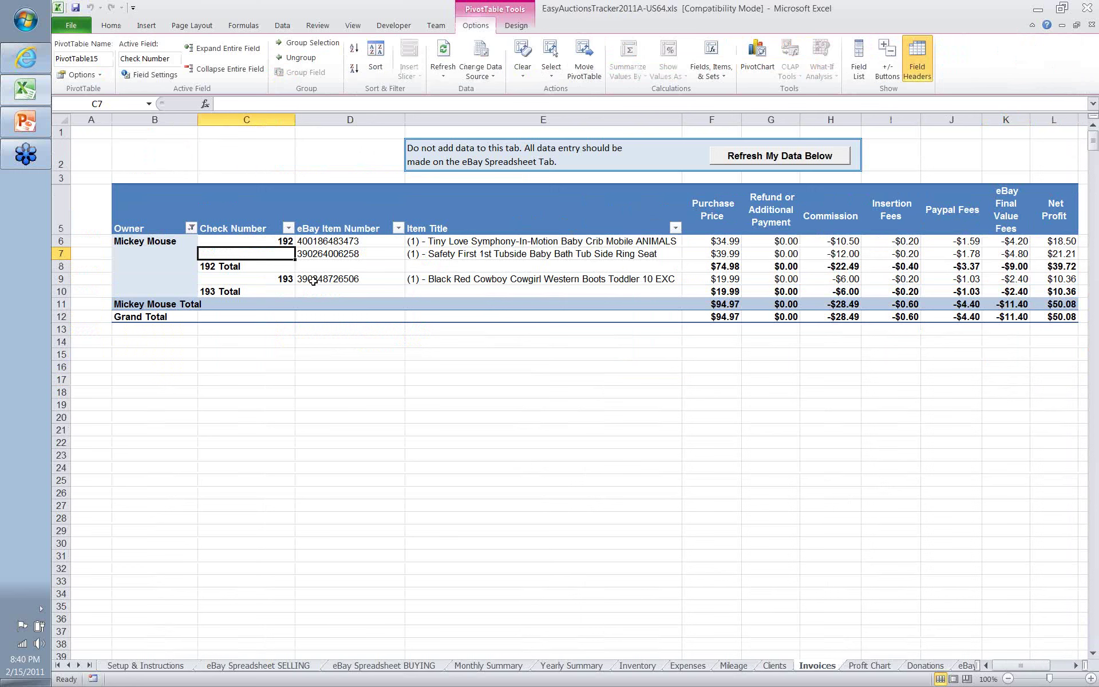
- Review Mickey Mouse's invoice totals for check numbers 192 and 193, ending at the owner's overall net profit
{"action": "left_click", "coordinate": [240, 265]}
{"action": "key", "text": "Right"}
{"action": "key", "text": "Right"}
{"action": "key", "text": "Right"}
{"action": "key", "text": "Right"}
{"action": "key", "text": "Right"}
{"action": "key", "text": "Right"}
{"action": "key", "text": "Right"}
{"action": "key", "text": "Right"}
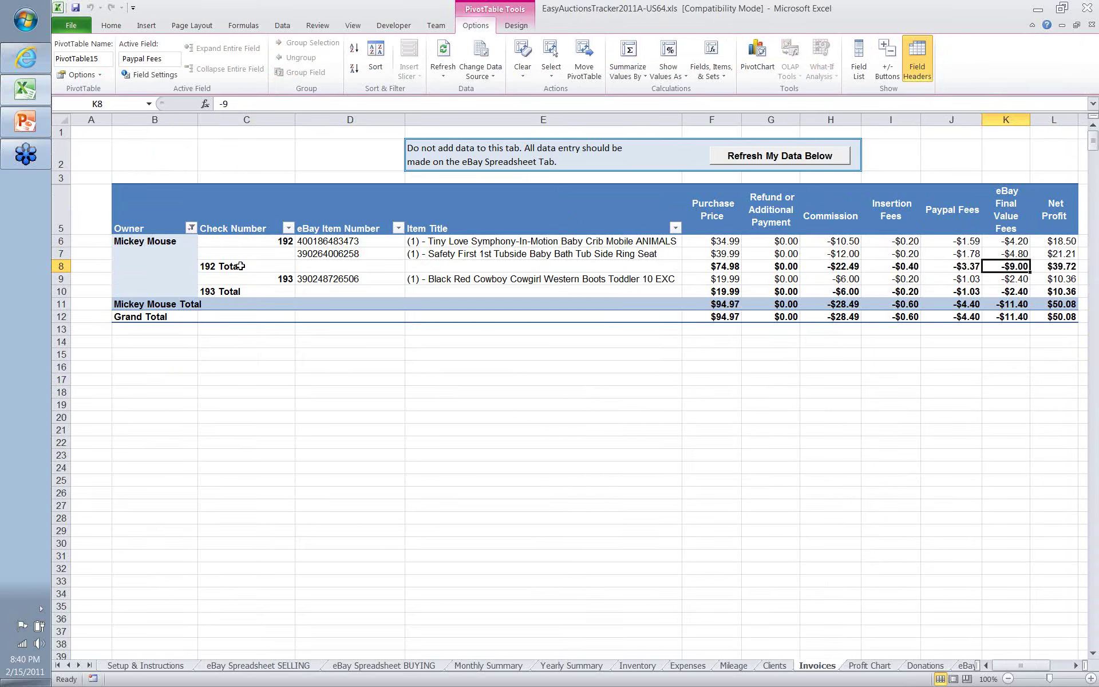
{"action": "key", "text": "Right"}
{"action": "key", "text": "Down"}
{"action": "key", "text": "Down"}
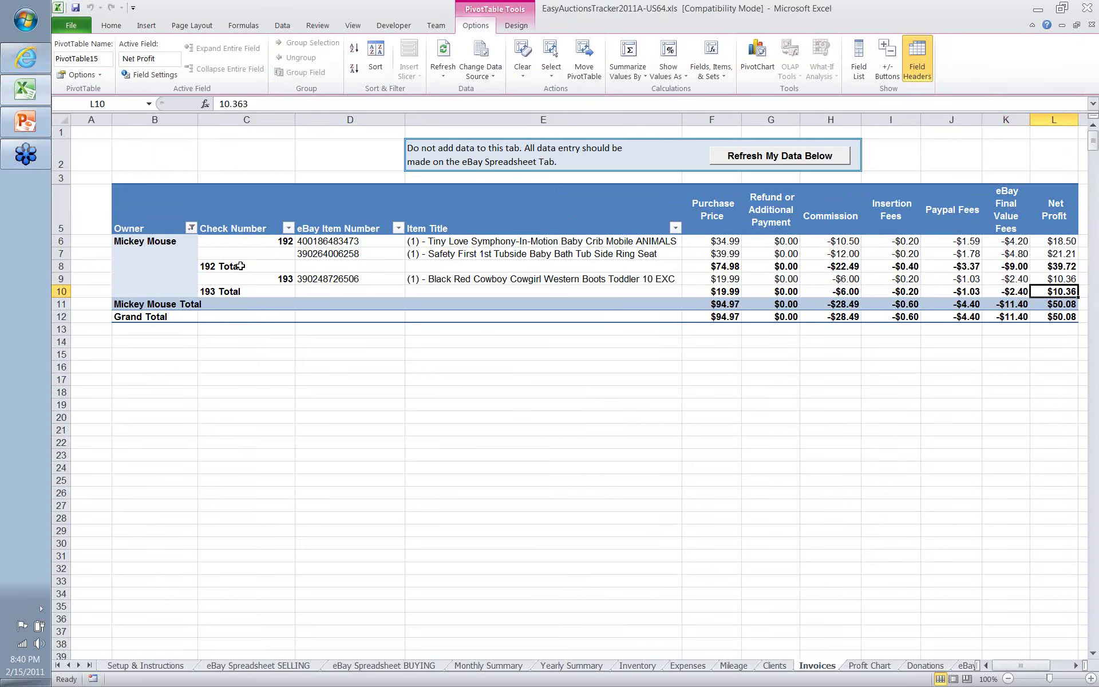
{"action": "key", "text": "Down"}
{"action": "key", "text": "Down"}
{"action": "key", "text": "Up"}
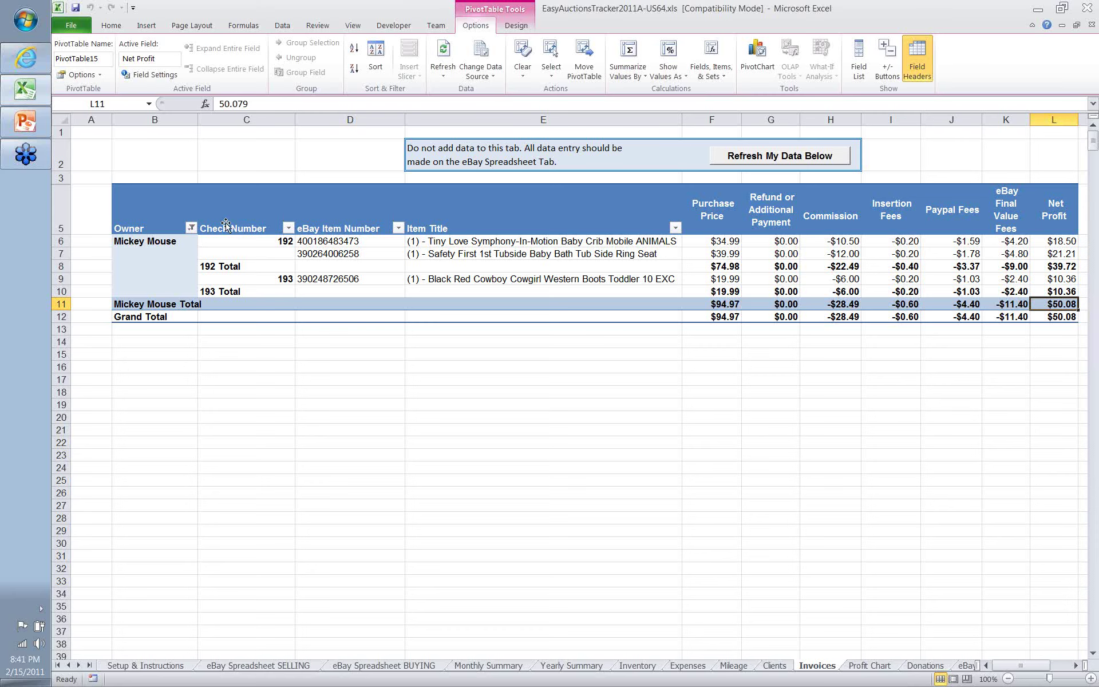
- Filter the invoice's Owner field to show My Item only
{"action": "left_click", "coordinate": [192, 227]}
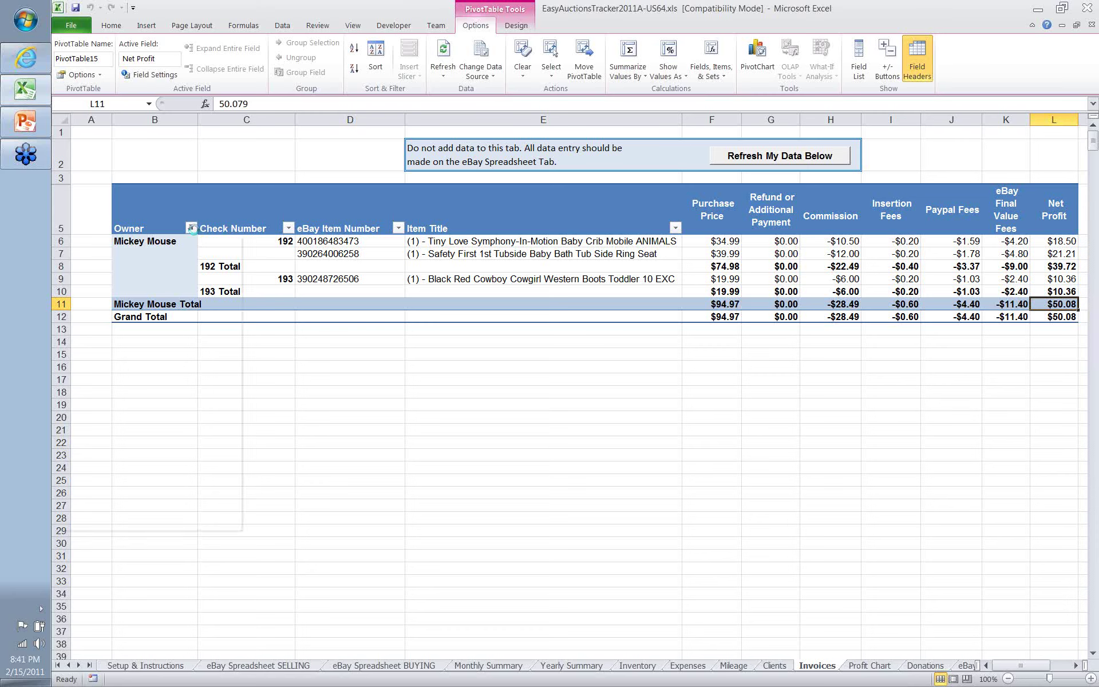
{"action": "left_click", "coordinate": [91, 378]}
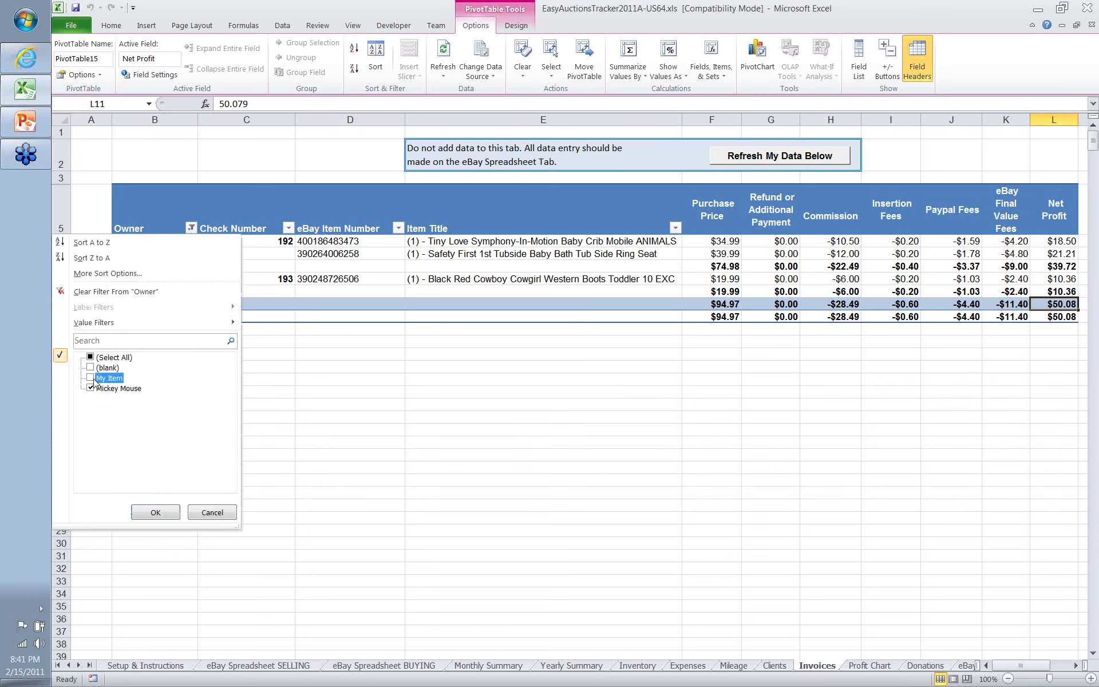
{"action": "left_click", "coordinate": [91, 389]}
{"action": "left_click", "coordinate": [91, 389]}
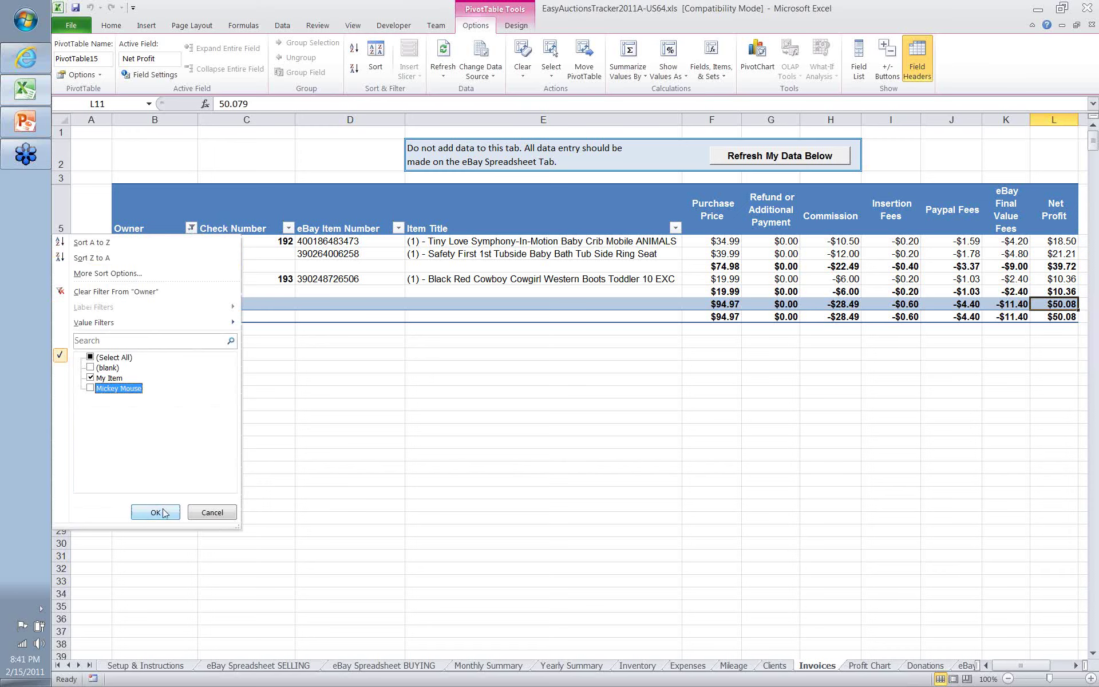
{"action": "left_click", "coordinate": [164, 512]}
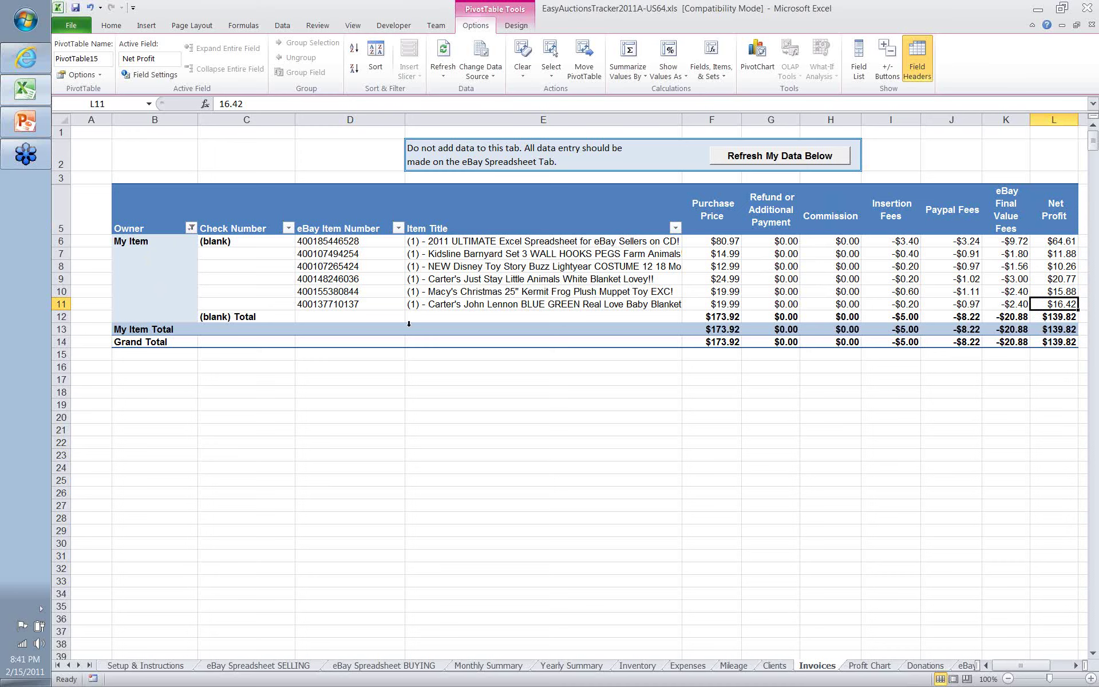
- Switch the invoice's Owner filter from My Item to Mickey Mouse only
{"action": "left_click", "coordinate": [191, 228]}
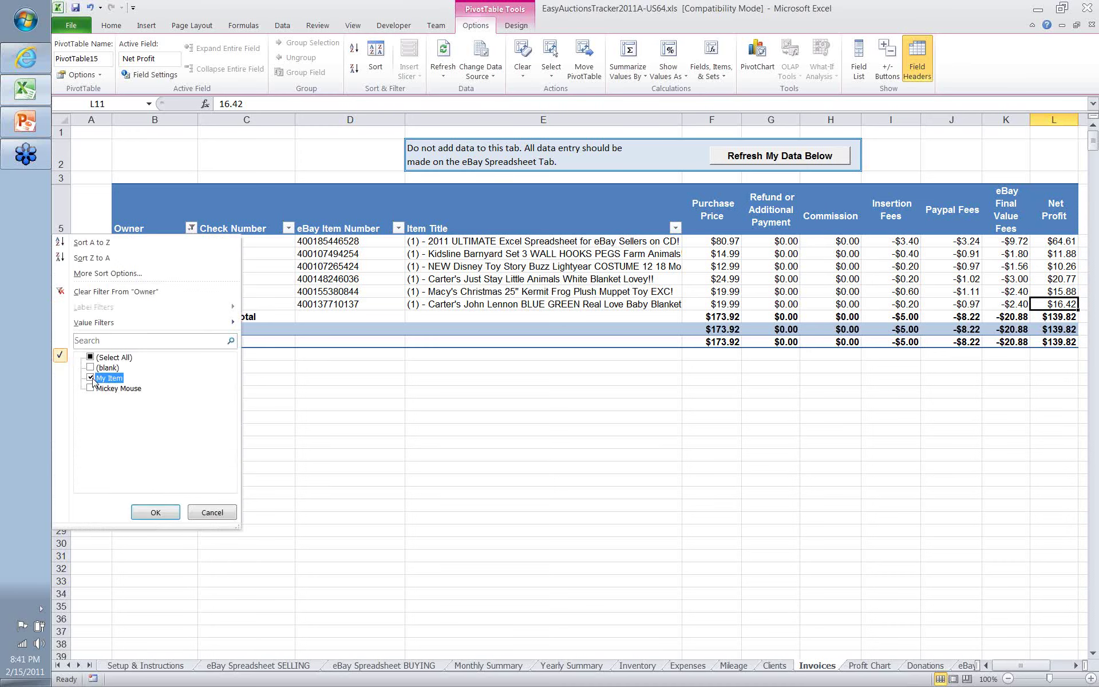
{"action": "left_click", "coordinate": [91, 379]}
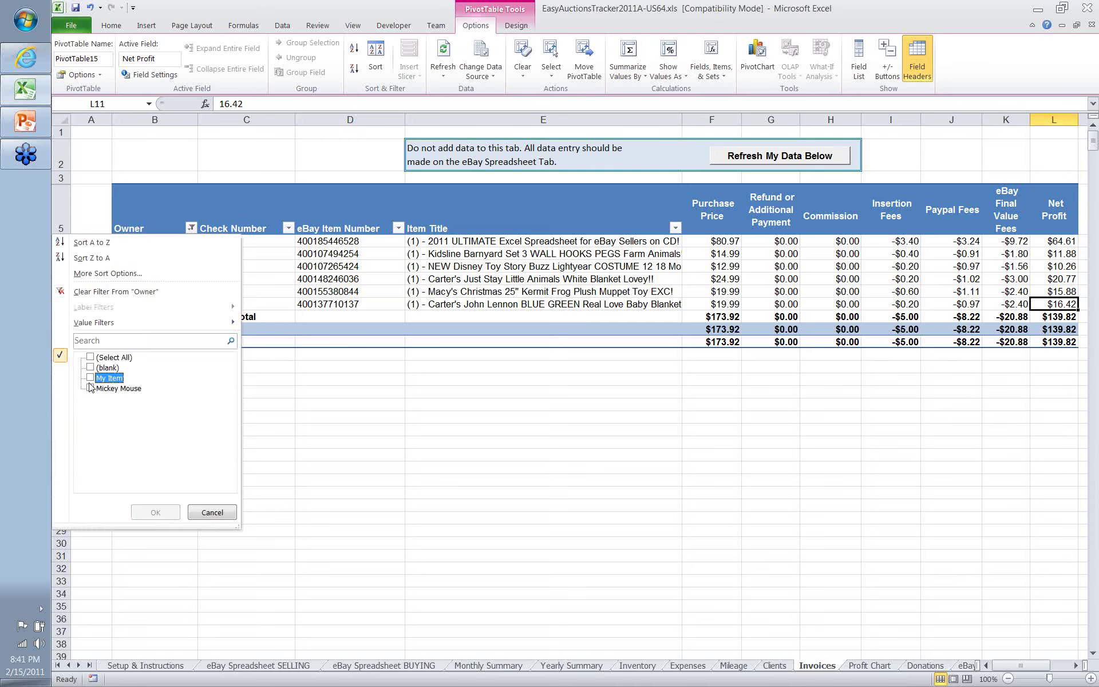
{"action": "left_click", "coordinate": [90, 388]}
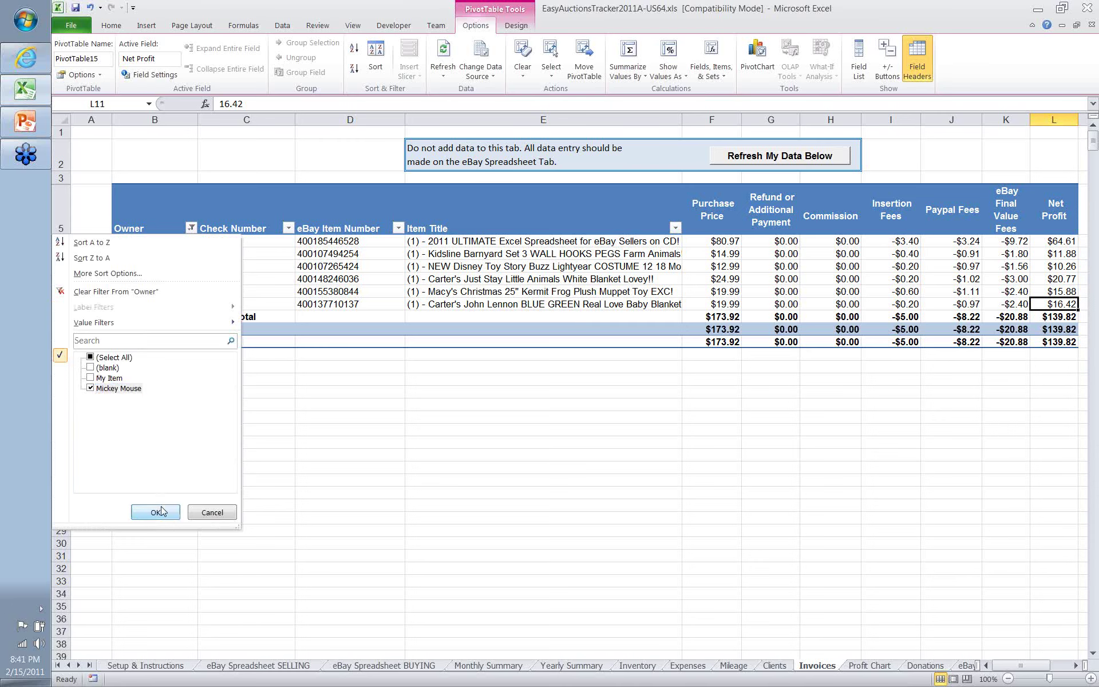
{"action": "left_click", "coordinate": [162, 507]}
{"action": "left_click", "coordinate": [161, 510]}
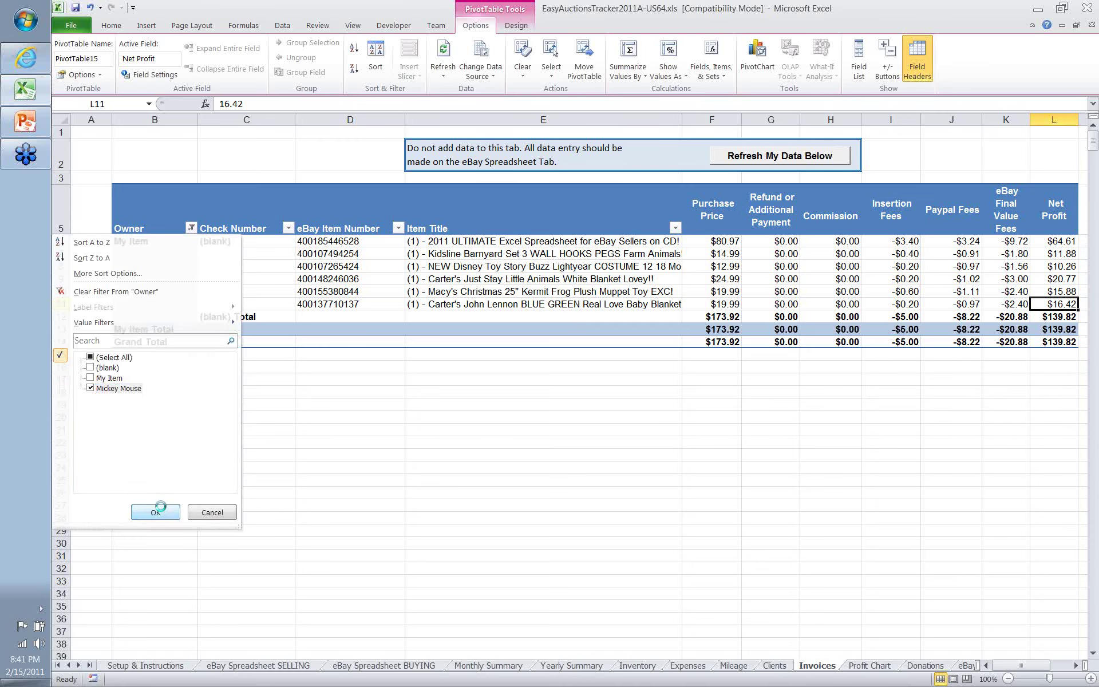
- Filter the Check Number field of Mickey Mouse's invoice to 193 only, excluding 192 and blank entries
{"action": "left_click", "coordinate": [288, 228]}
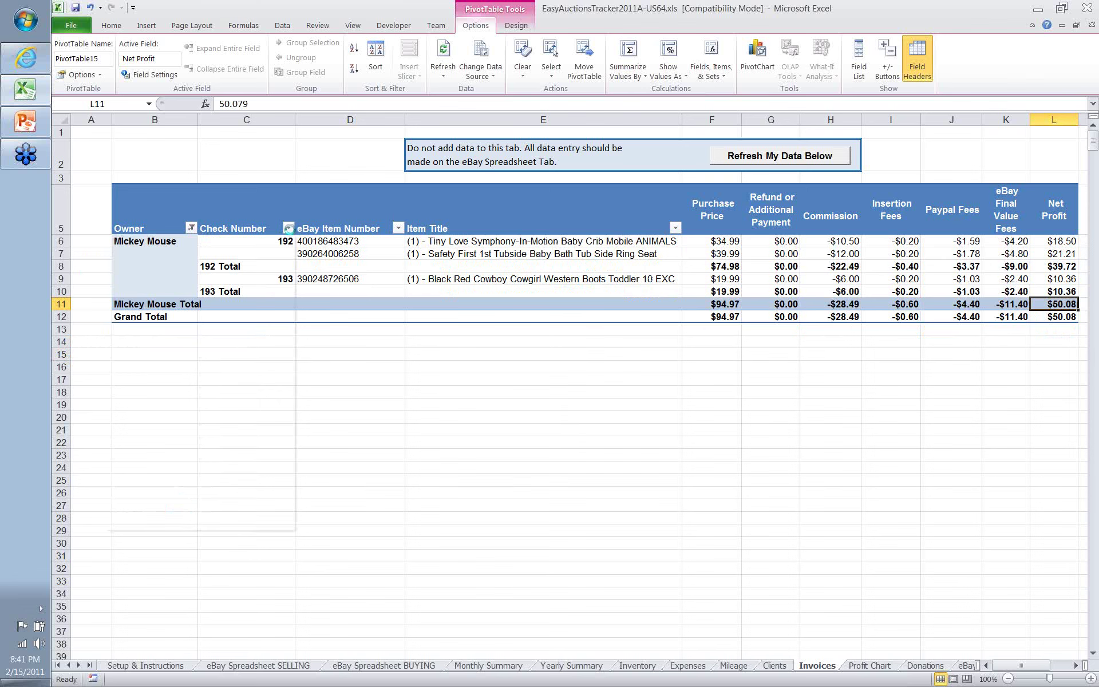
{"action": "left_click", "coordinate": [144, 378]}
{"action": "left_click", "coordinate": [143, 367]}
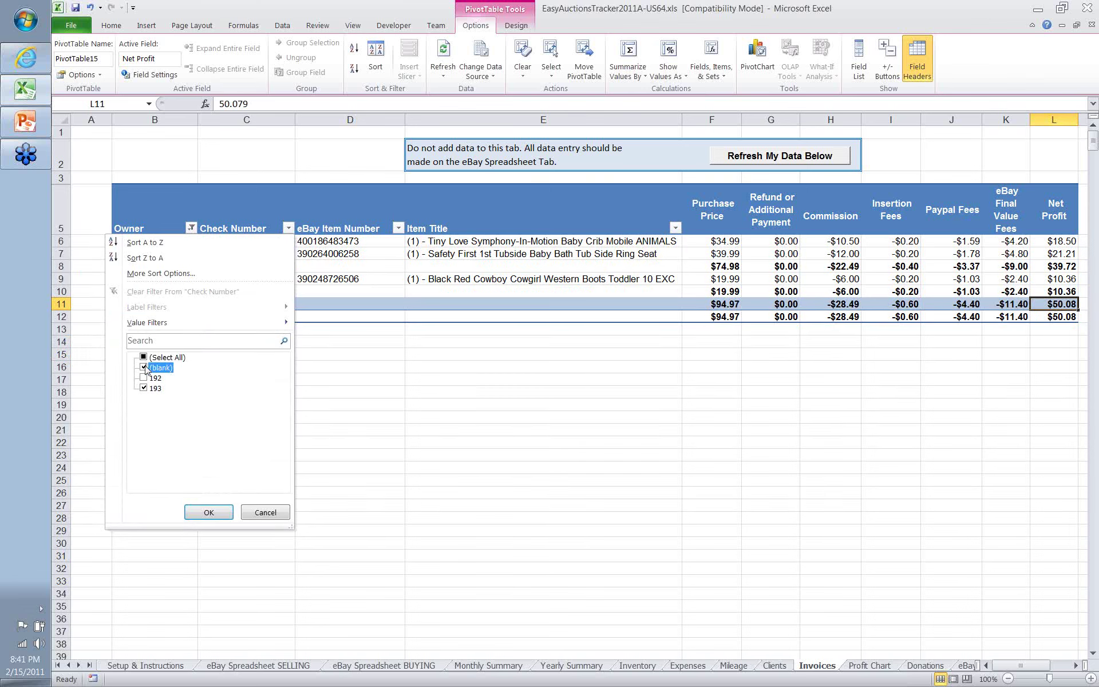
{"action": "left_click", "coordinate": [200, 517]}
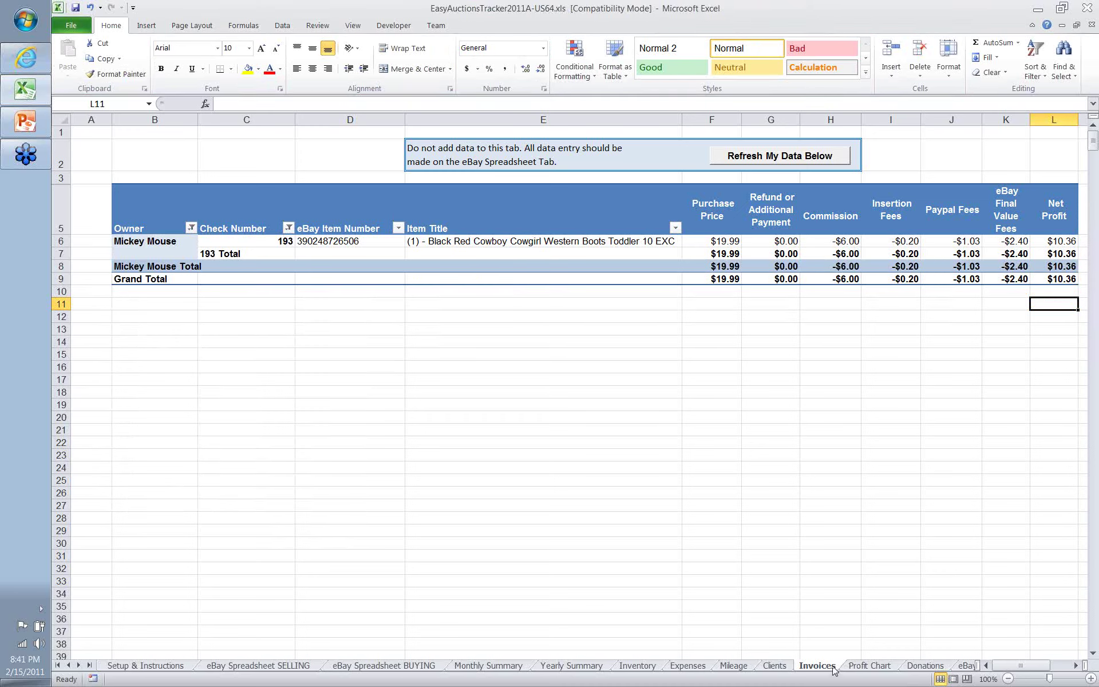
- Go to the Profit Chart sheet and refresh the chart's data
{"action": "left_click", "coordinate": [864, 665]}
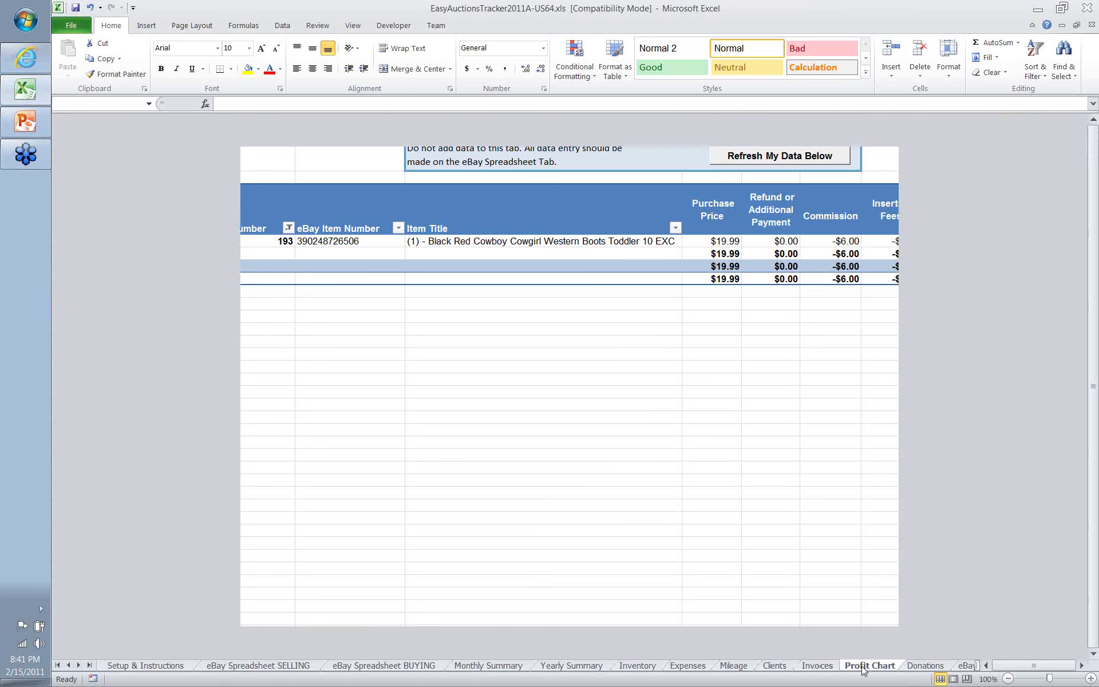
{"action": "right_click", "coordinate": [810, 171]}
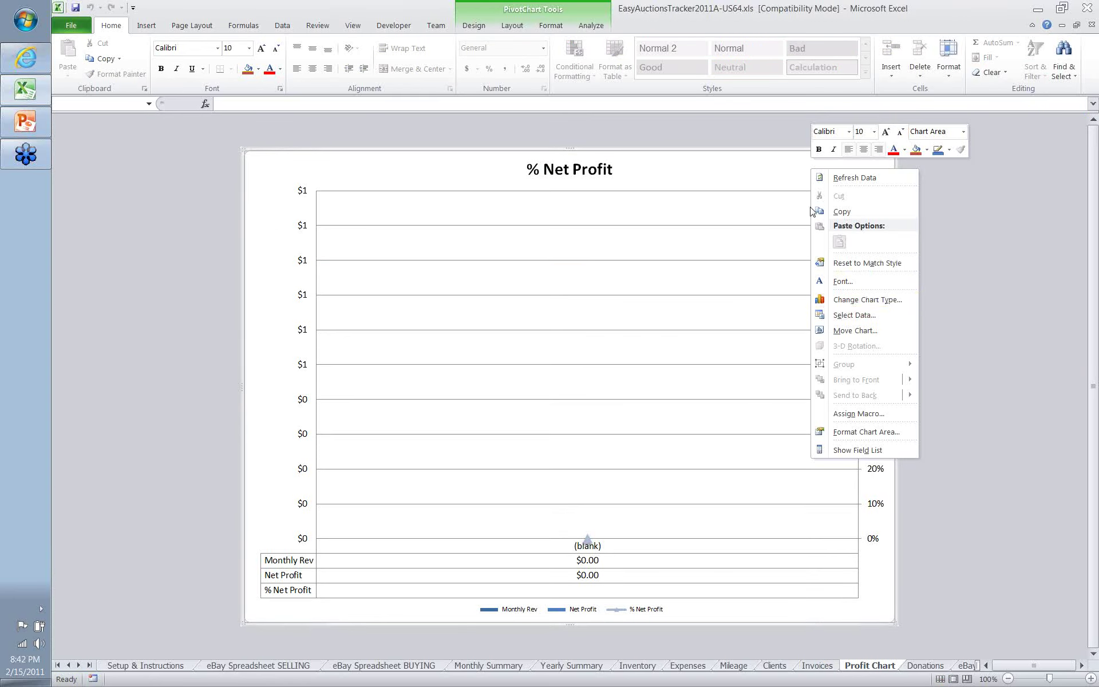
{"action": "right_click", "coordinate": [780, 171]}
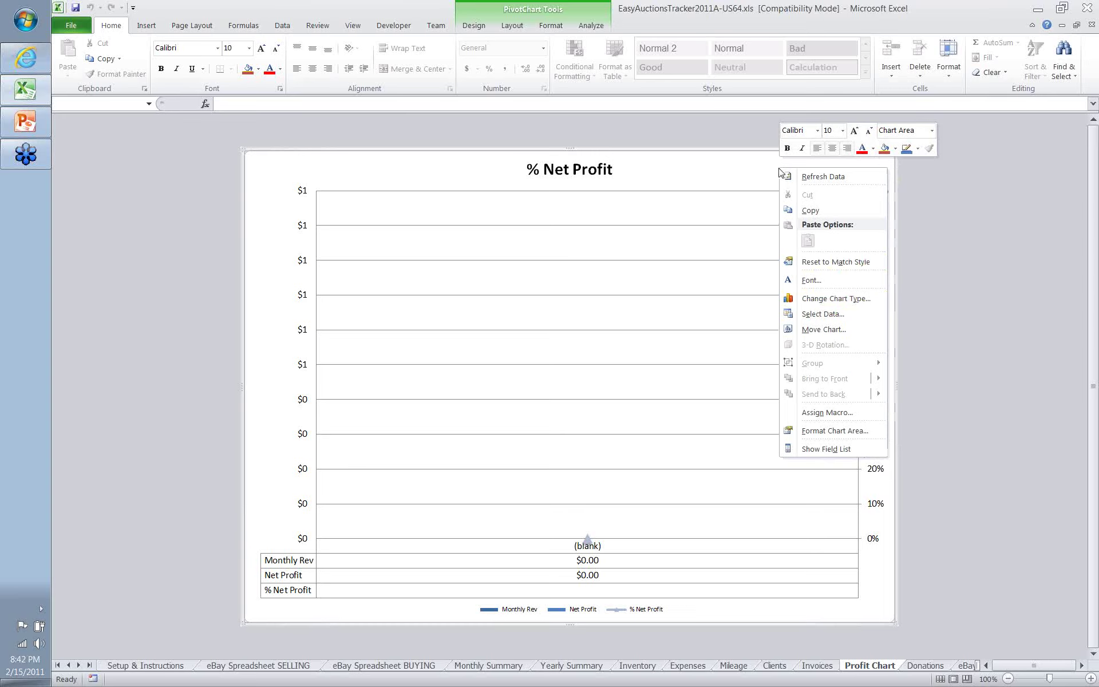
{"action": "left_click", "coordinate": [813, 175]}
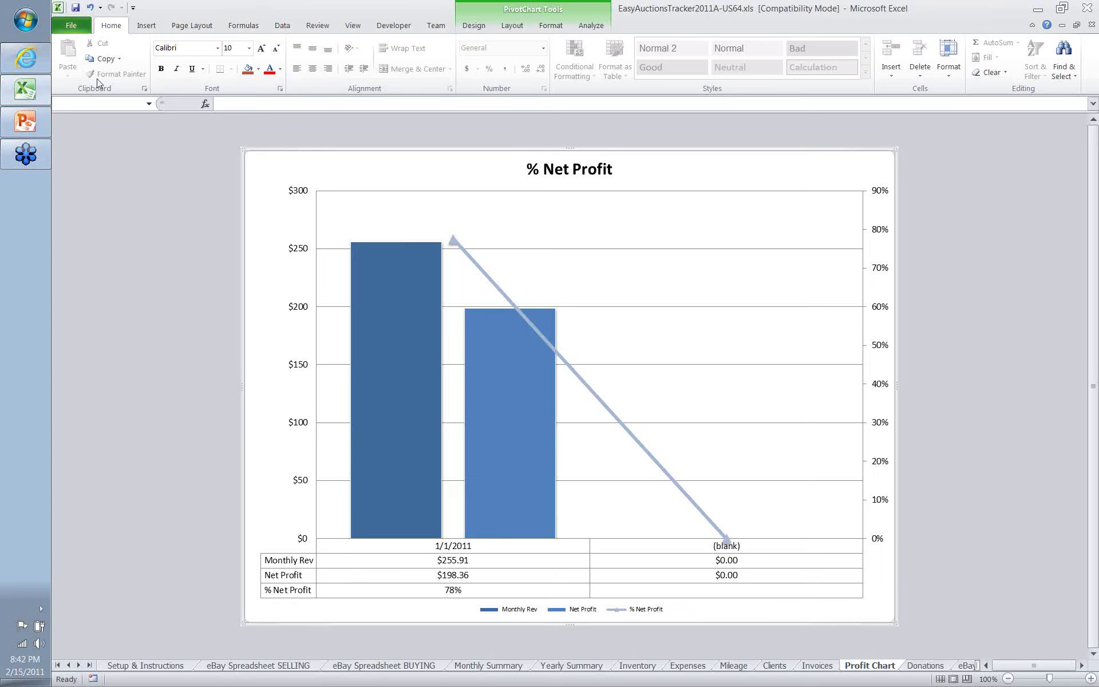
- Switch to the browser and read the Easy Auctions Tracker user guide from the import methods through to the Profit Chart section
{"action": "left_click", "coordinate": [37, 68]}
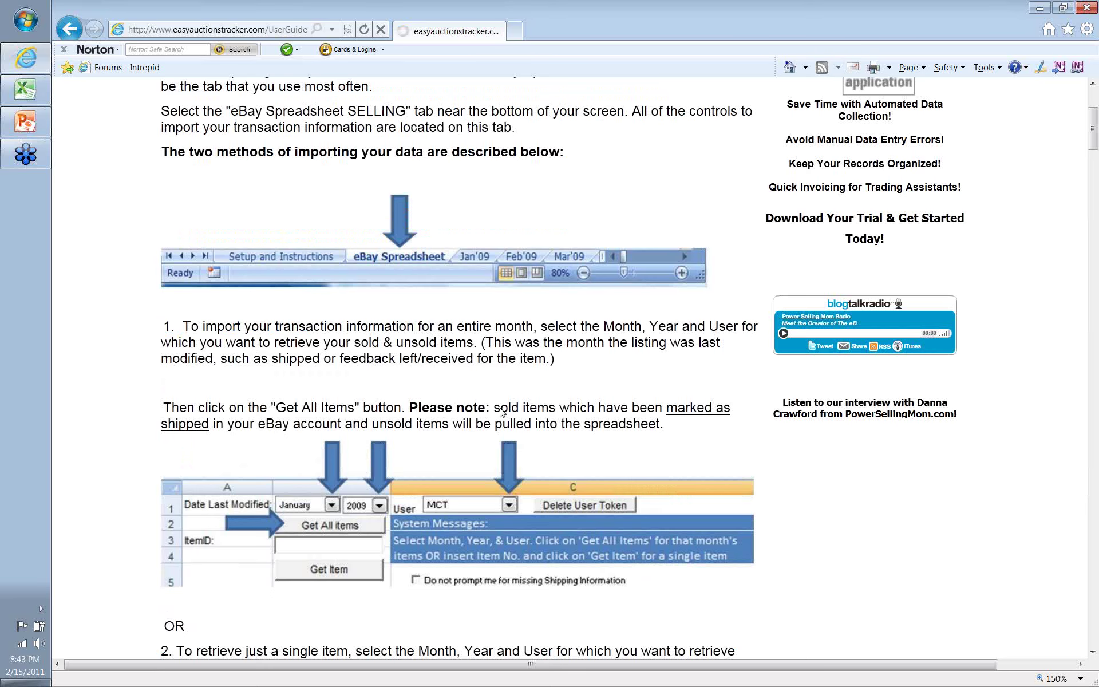
{"action": "scroll", "coordinate": [361, 356], "scroll_direction": "up", "scroll_amount": 3}
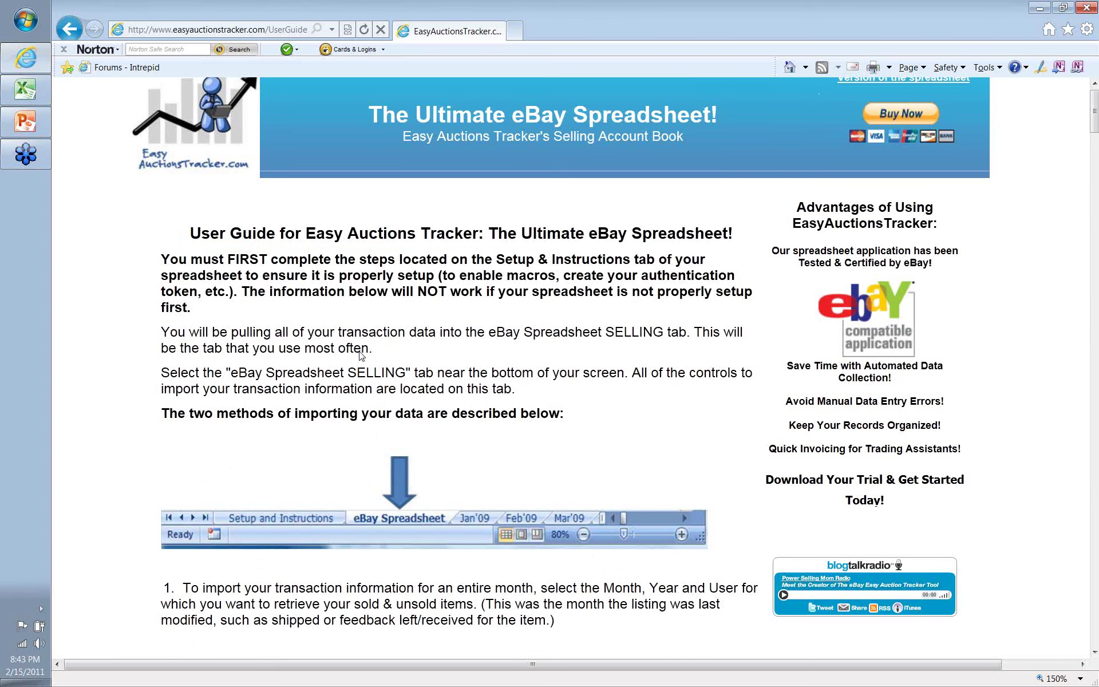
{"action": "scroll", "coordinate": [360, 356], "scroll_direction": "down", "scroll_amount": 10}
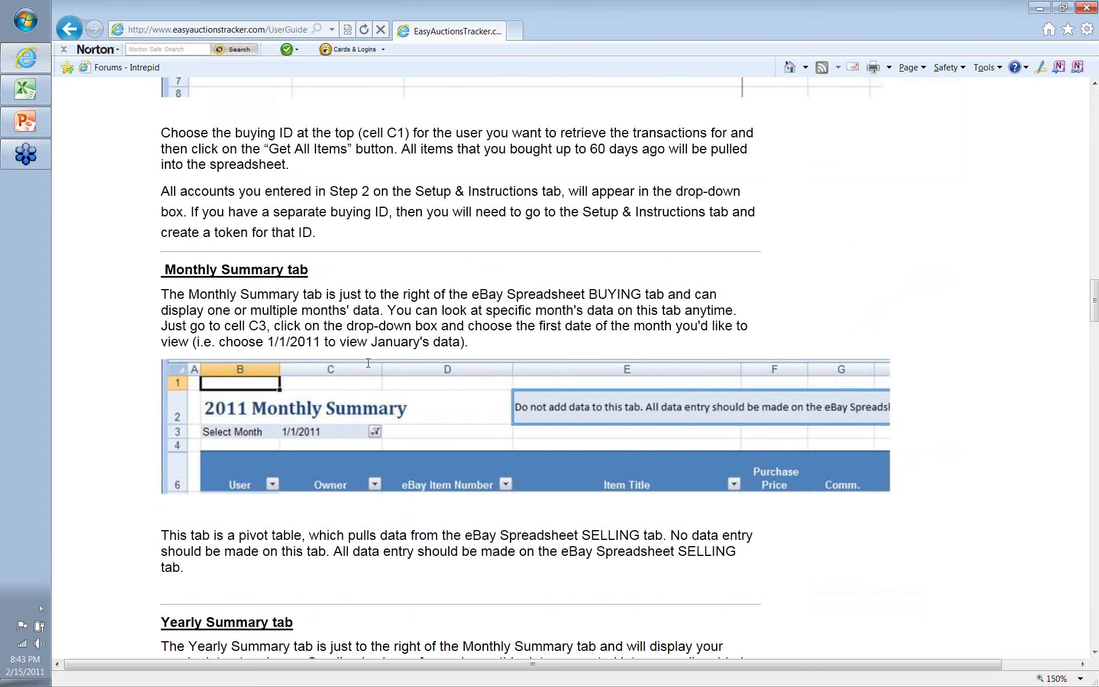
{"action": "scroll", "coordinate": [368, 363], "scroll_direction": "down", "scroll_amount": 10}
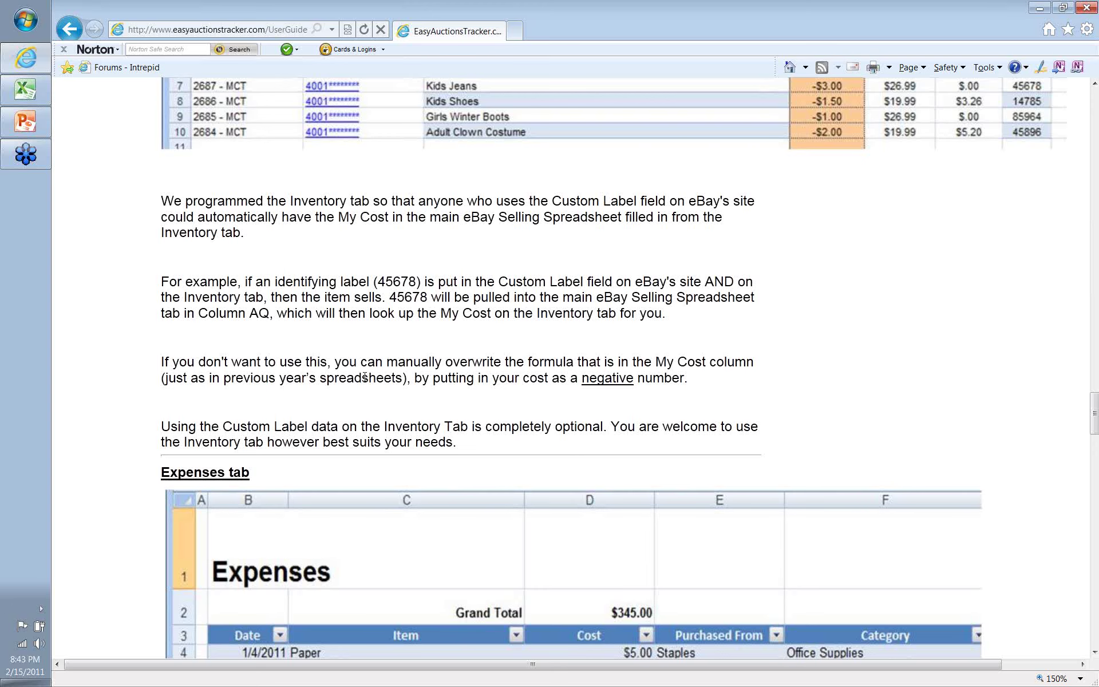
{"action": "scroll", "coordinate": [401, 412], "scroll_direction": "down", "scroll_amount": 10}
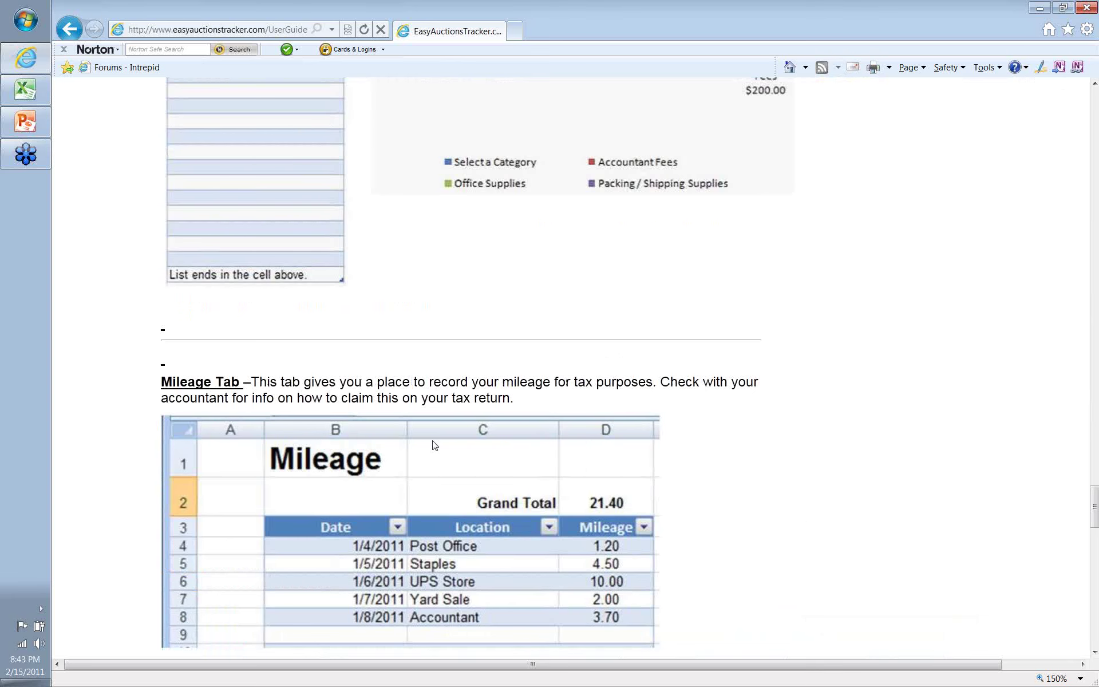
{"action": "scroll", "coordinate": [433, 446], "scroll_direction": "down", "scroll_amount": 11}
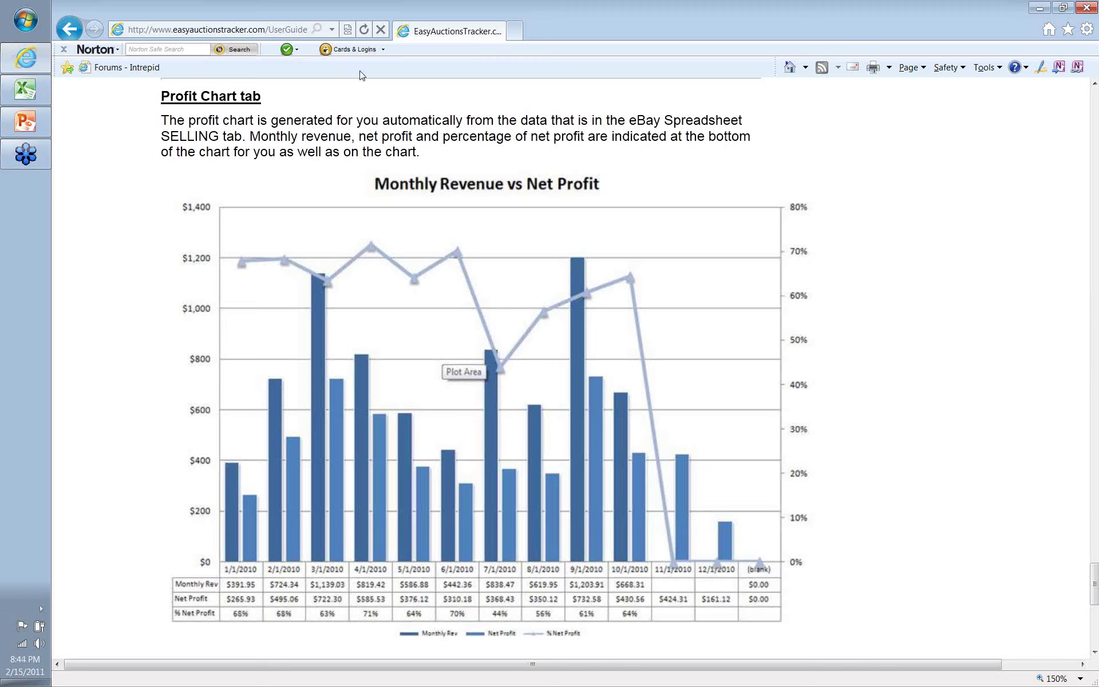
- Switch back to Excel and examine the Donations sheet's charity and donation amount table
{"action": "left_click", "coordinate": [32, 103]}
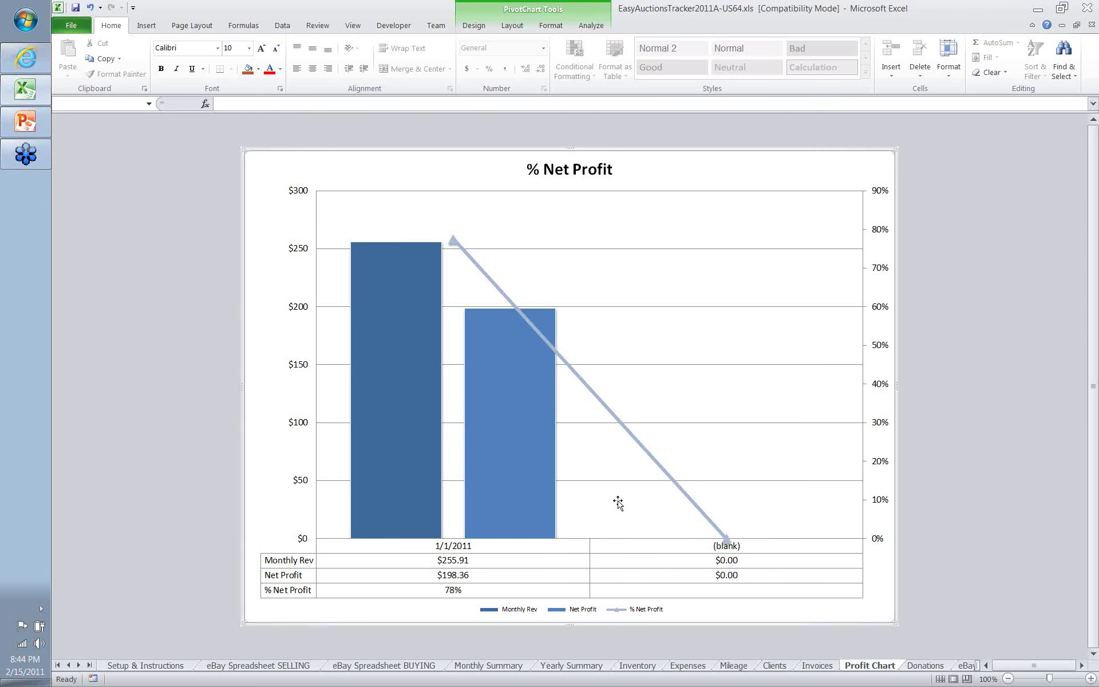
{"action": "key", "text": "ctrl+Page_Down"}
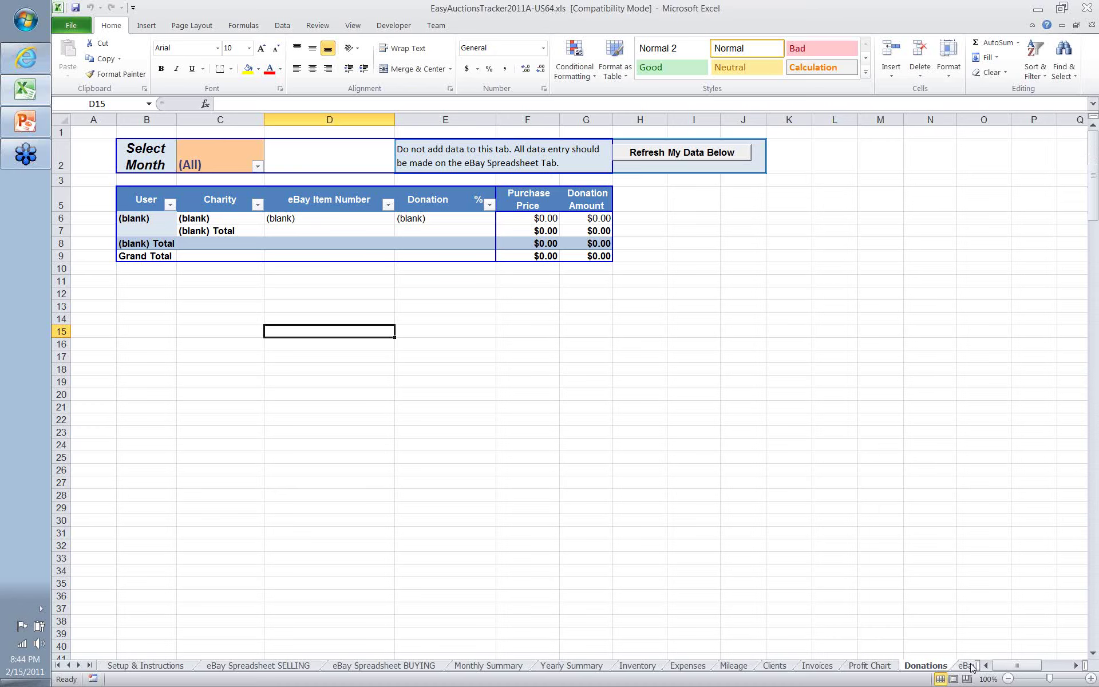
- Examine the imported fee records on the eBay Fees sheet, including the Store (Basic) subscription fee entry in row 80
{"action": "left_click", "coordinate": [967, 665]}
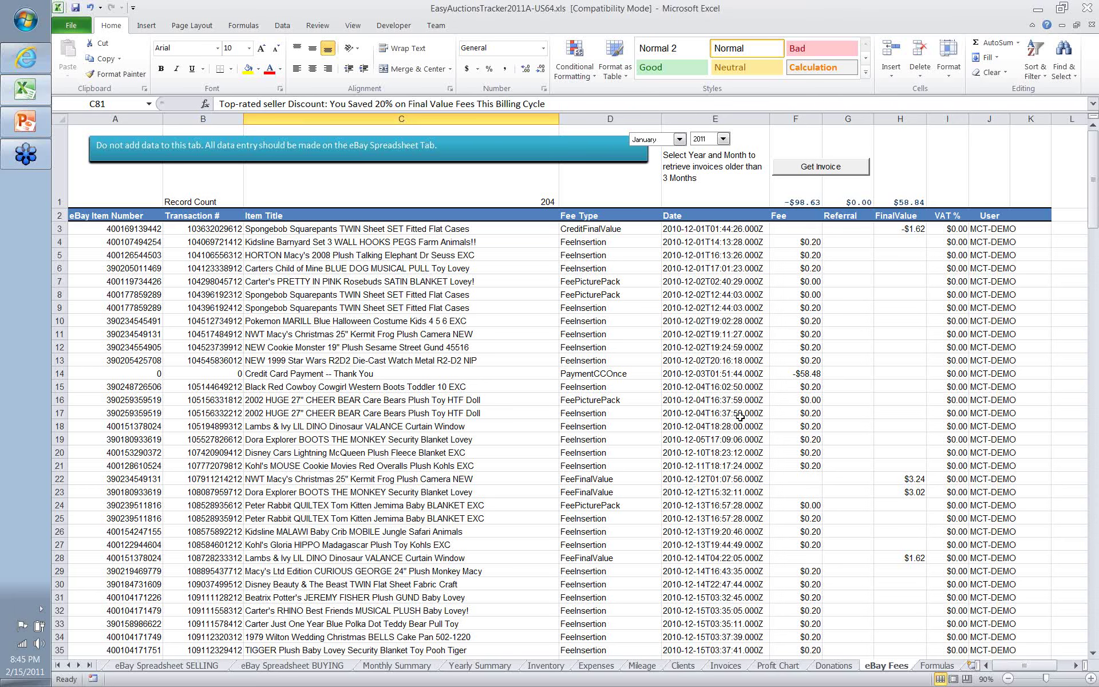
{"action": "scroll", "coordinate": [740, 416], "scroll_direction": "down", "scroll_amount": 1}
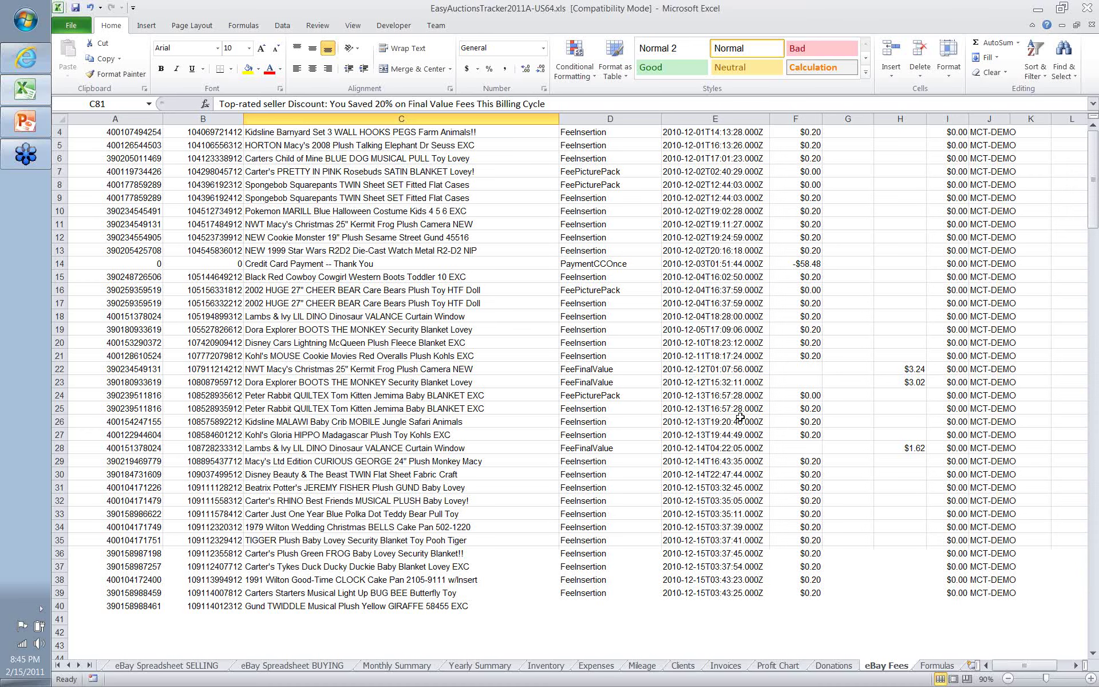
{"action": "left_click", "coordinate": [367, 382]}
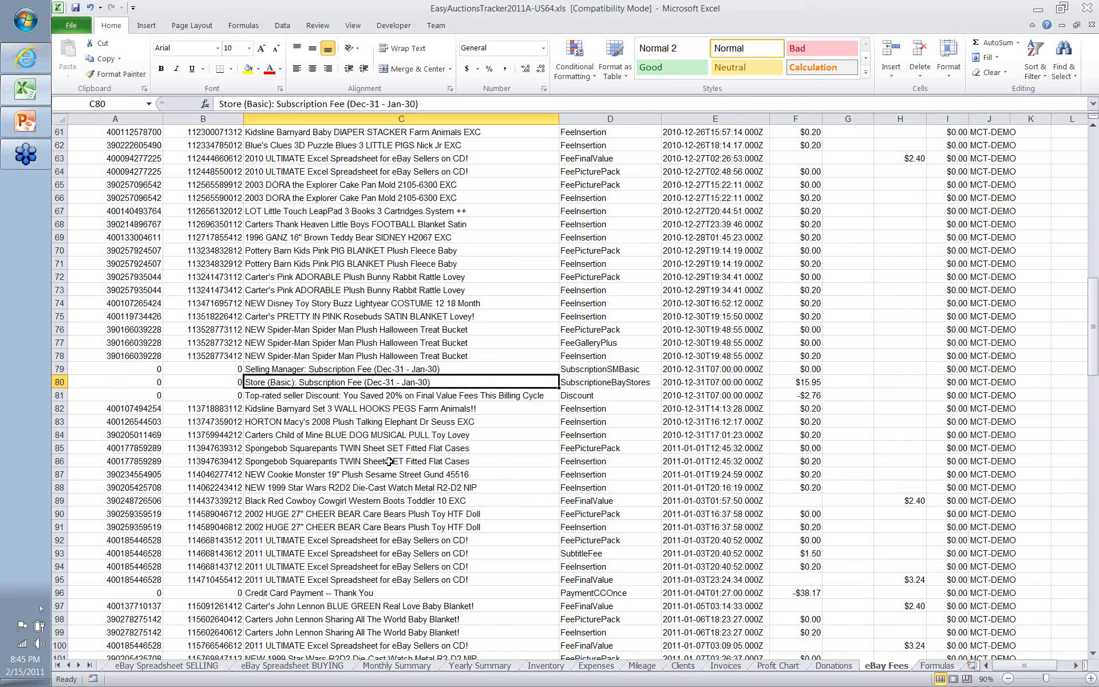
{"action": "scroll", "coordinate": [389, 461], "scroll_direction": "down", "scroll_amount": 1}
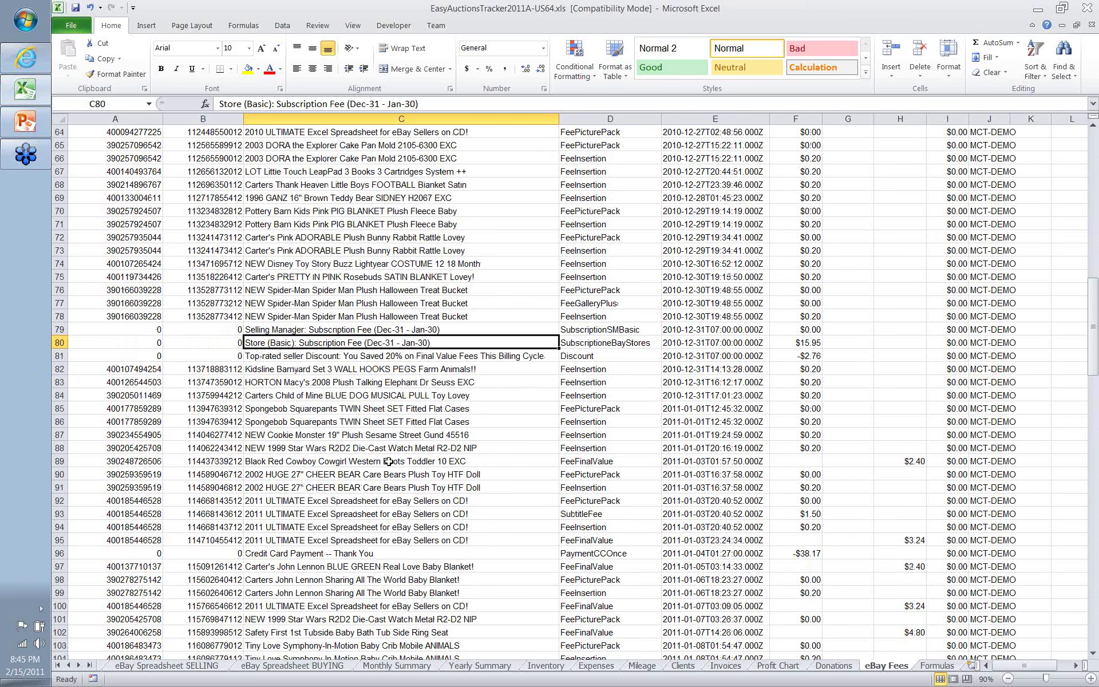
{"action": "scroll", "coordinate": [389, 461], "scroll_direction": "down", "scroll_amount": 11}
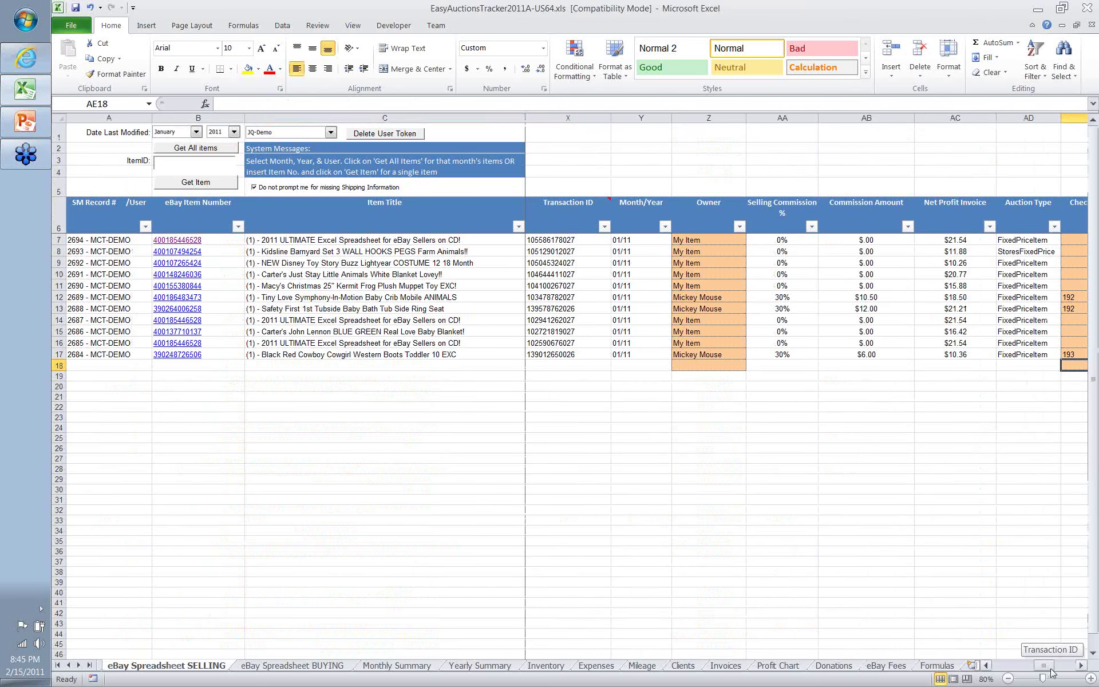
- Inspect the Insertion Fees, Paypal Fee and eBay Final Value Fee cells on the eBay Spreadsheet SELLING sheet
{"action": "left_click_drag", "start_coordinate": [1051, 672], "coordinate": [1010, 671]}
{"action": "left_click", "coordinate": [901, 306]}
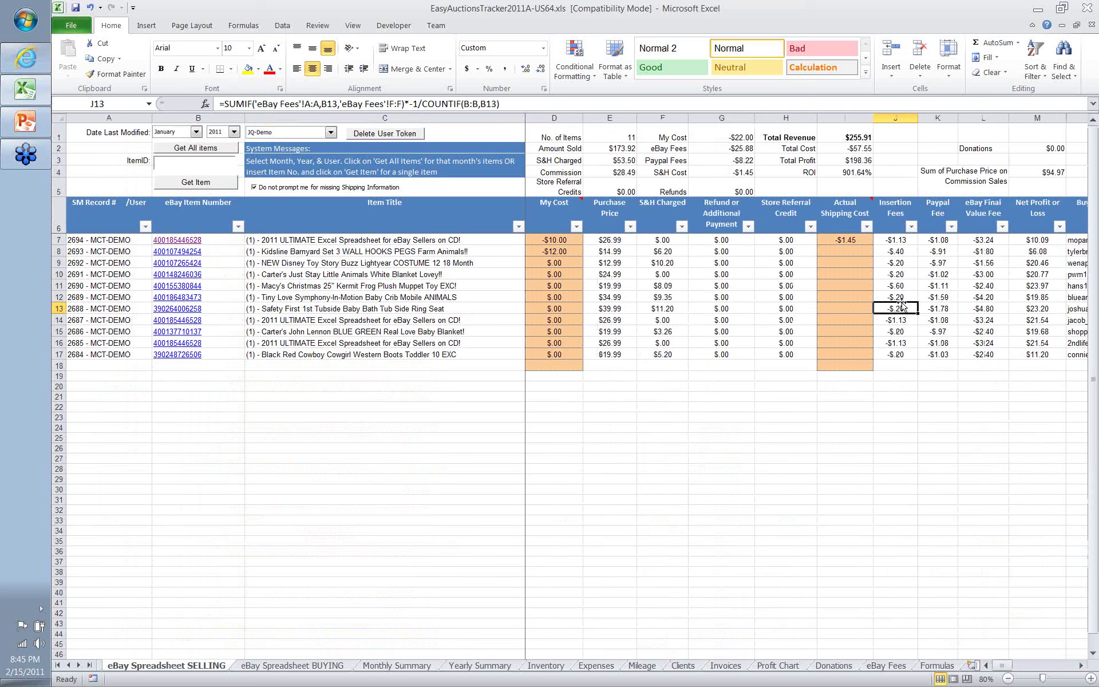
{"action": "left_click", "coordinate": [939, 274]}
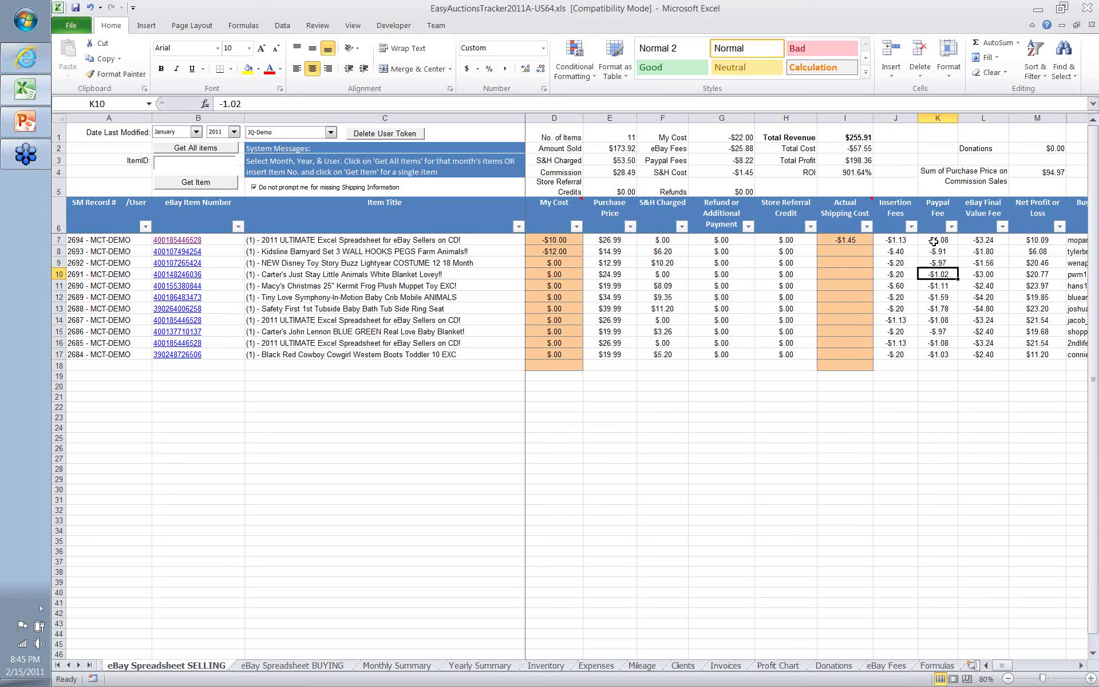
{"action": "left_click", "coordinate": [981, 239]}
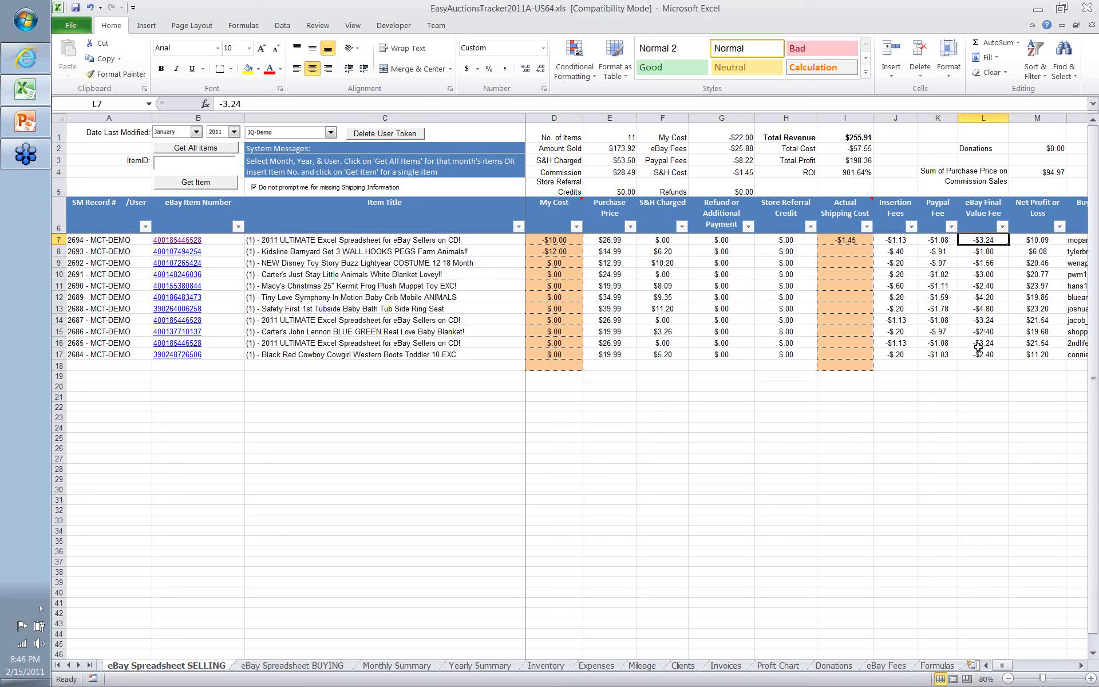
- Examine the Formulas sheet's column headers and their calculation formulas, from Insertion Fees through Monthly Rev
{"action": "left_click", "coordinate": [932, 665]}
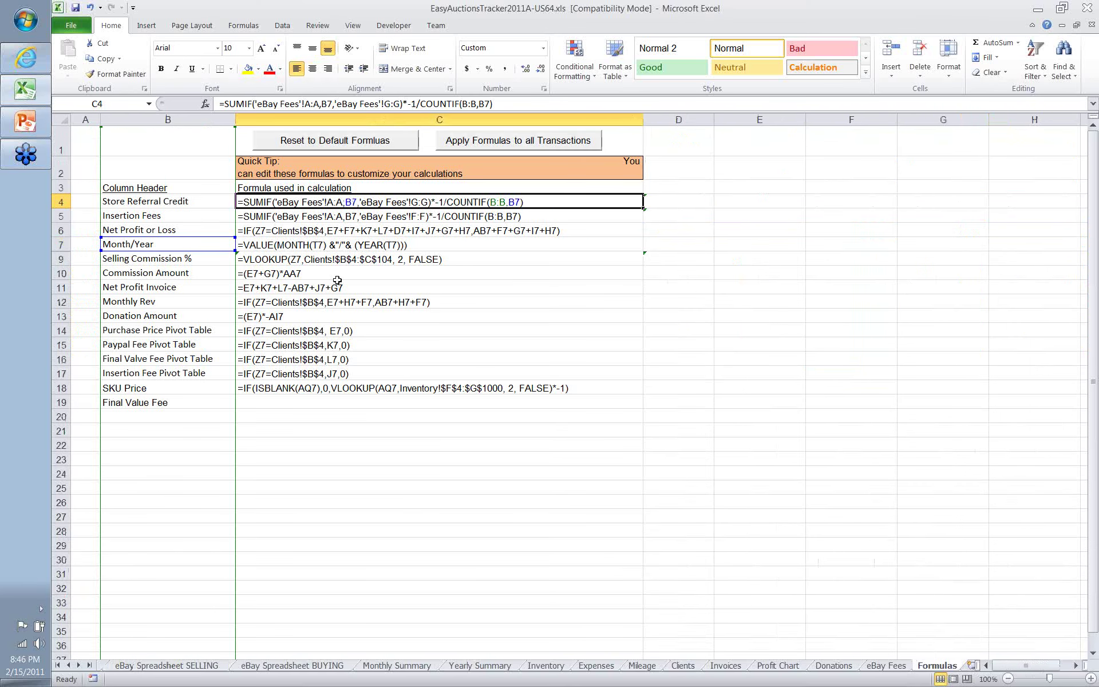
{"action": "left_click", "coordinate": [157, 218]}
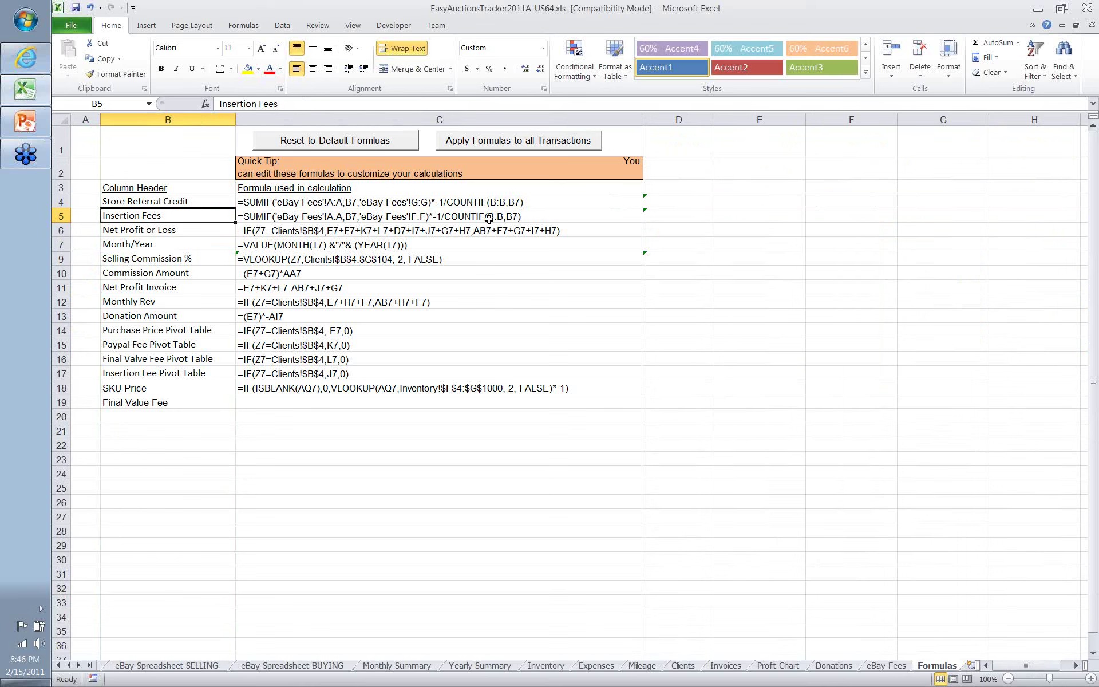
{"action": "left_click", "coordinate": [178, 231]}
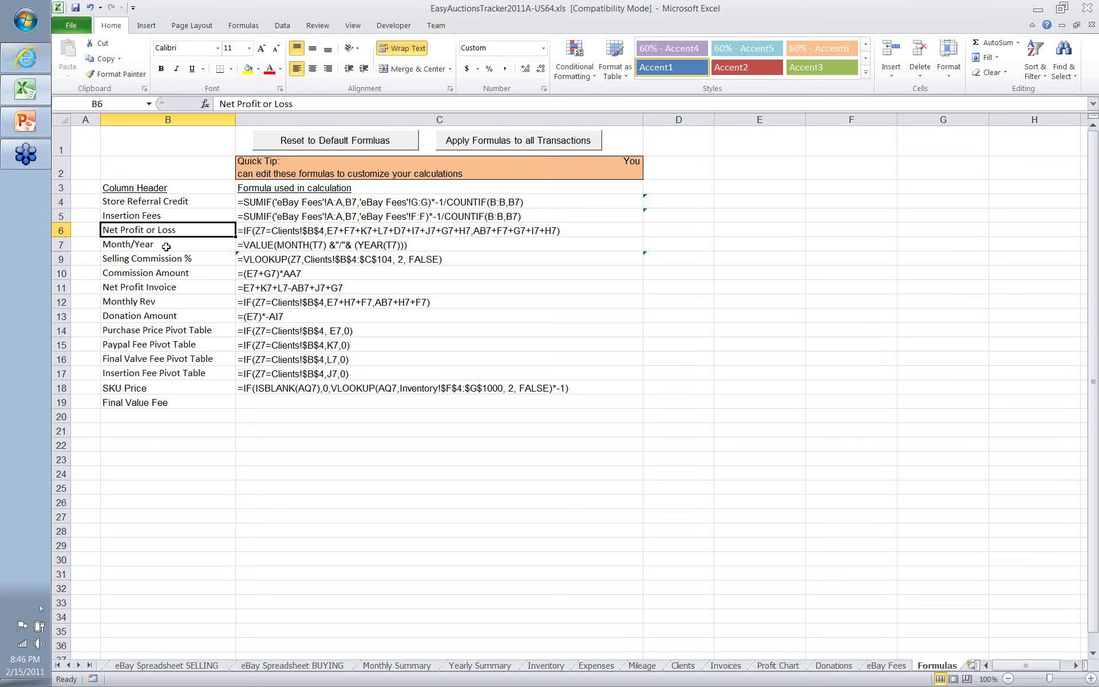
{"action": "left_click", "coordinate": [166, 247]}
{"action": "left_click", "coordinate": [164, 259]}
{"action": "left_click", "coordinate": [163, 274]}
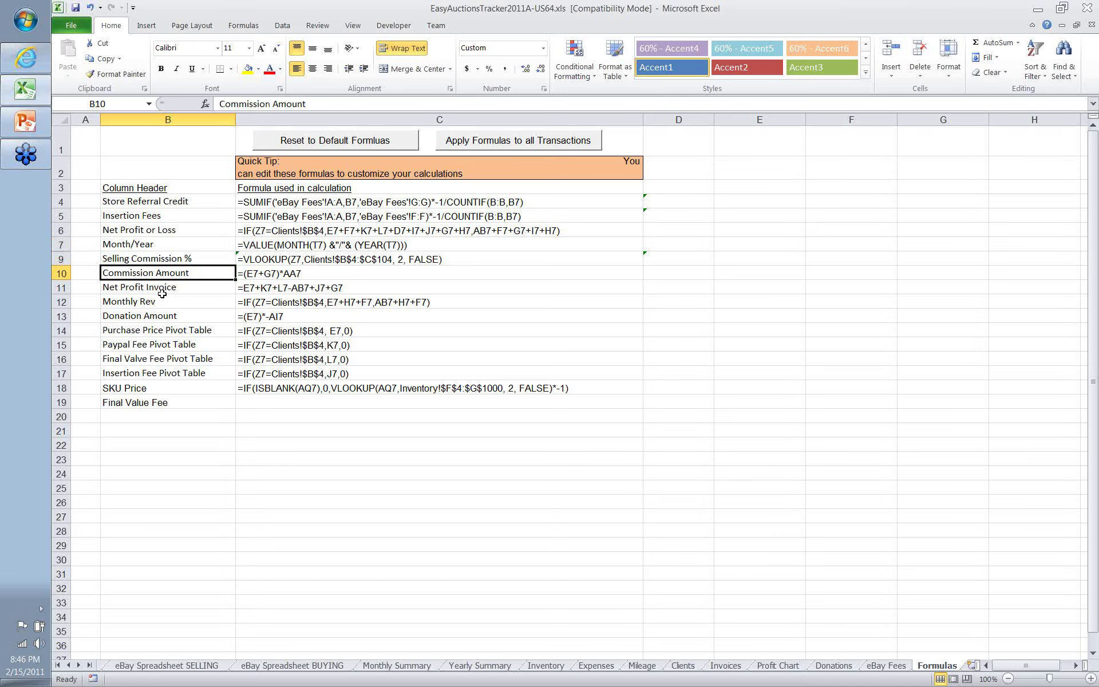
{"action": "left_click", "coordinate": [162, 293]}
{"action": "left_click", "coordinate": [164, 301]}
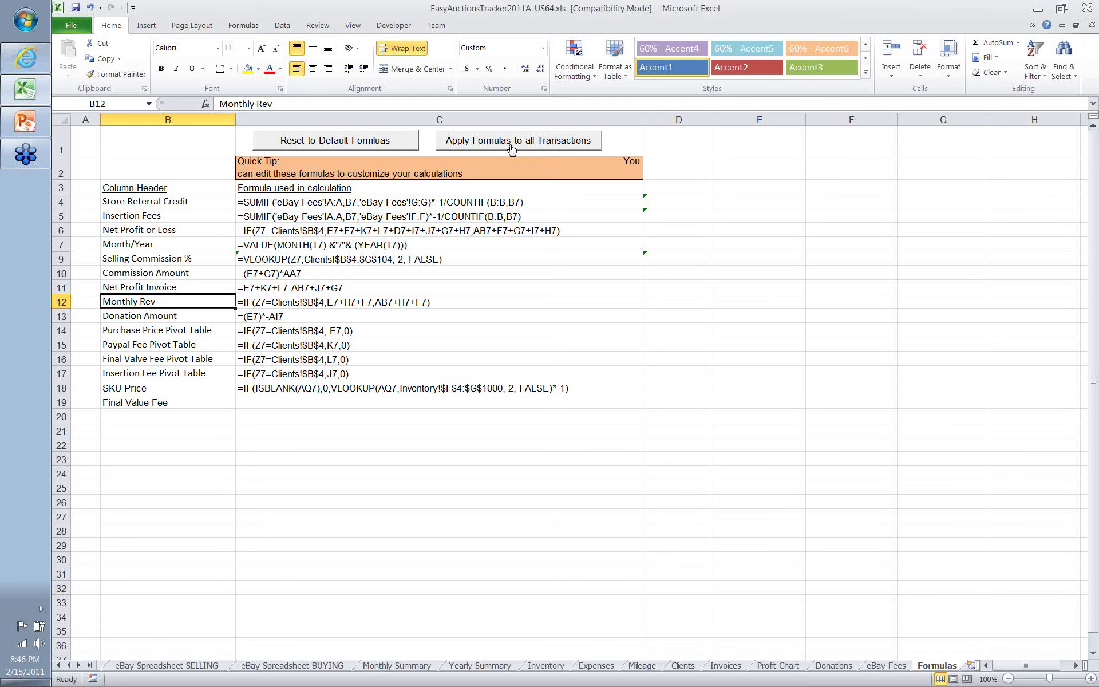
- Return to the workbook's Setup & Instructions sheet
{"action": "left_click", "coordinate": [69, 666]}
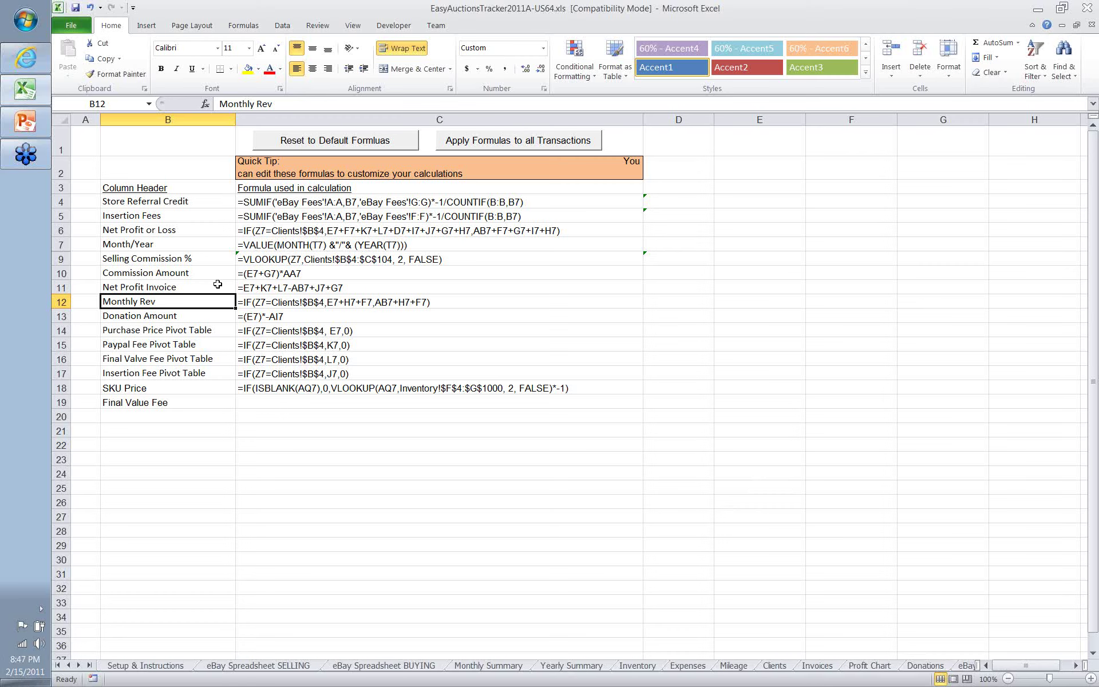
{"action": "left_click", "coordinate": [135, 665]}
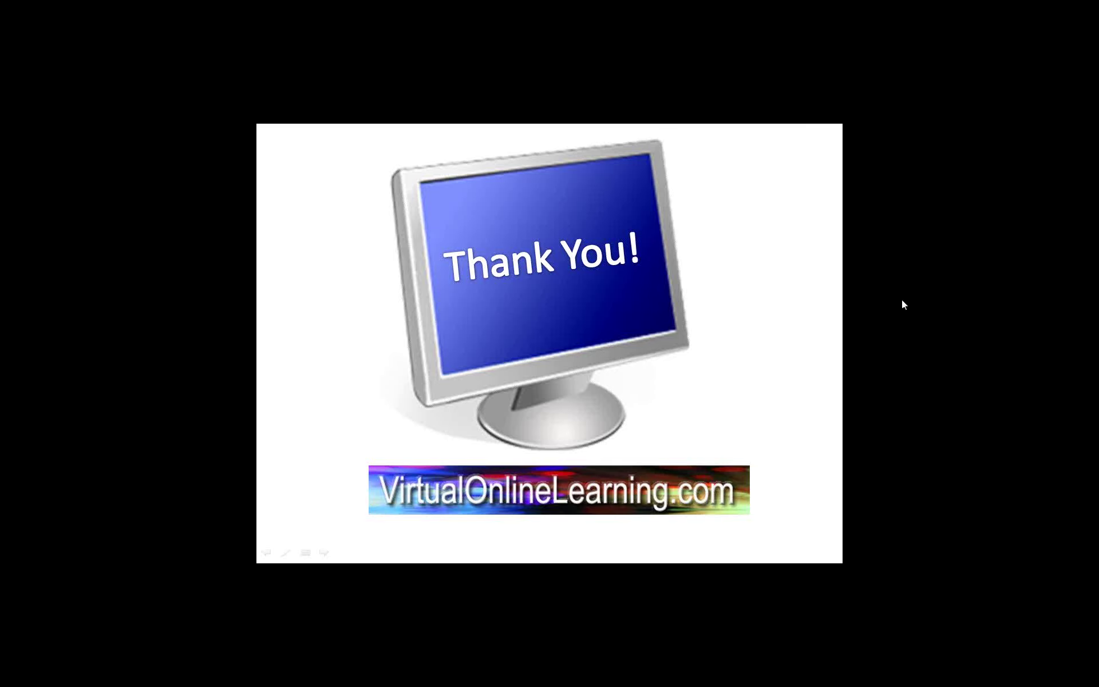
- Advance past the closing Thank You slide in PowerPoint and exit the slide show to the editing view
{"action": "left_click", "coordinate": [903, 300]}
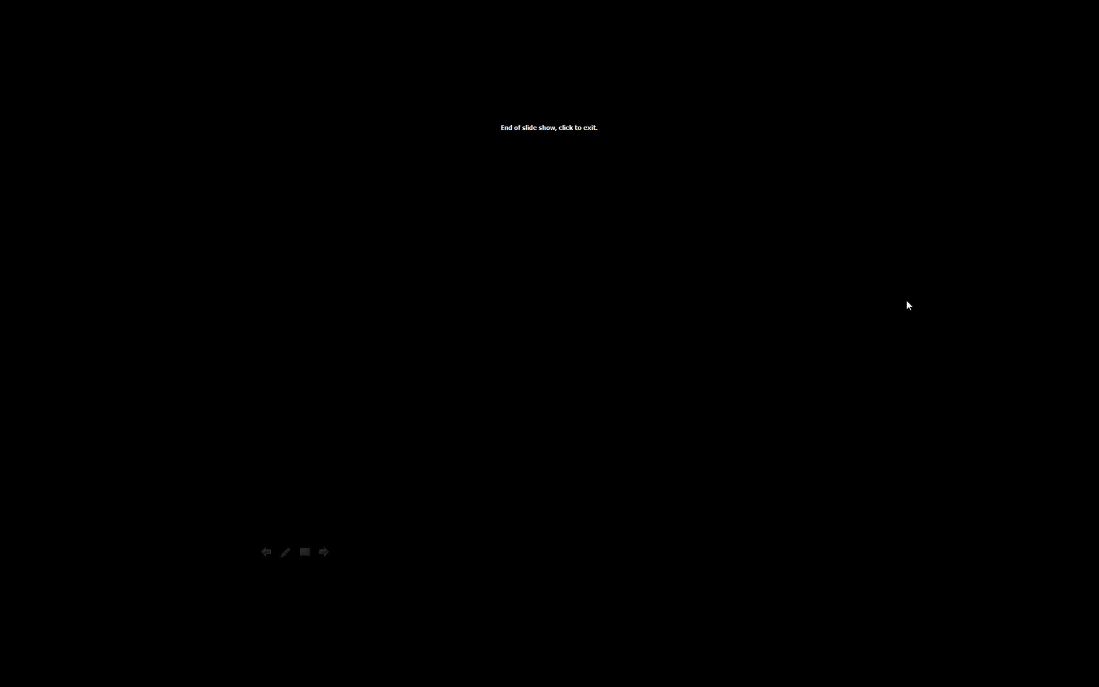
{"action": "left_click", "coordinate": [907, 304]}
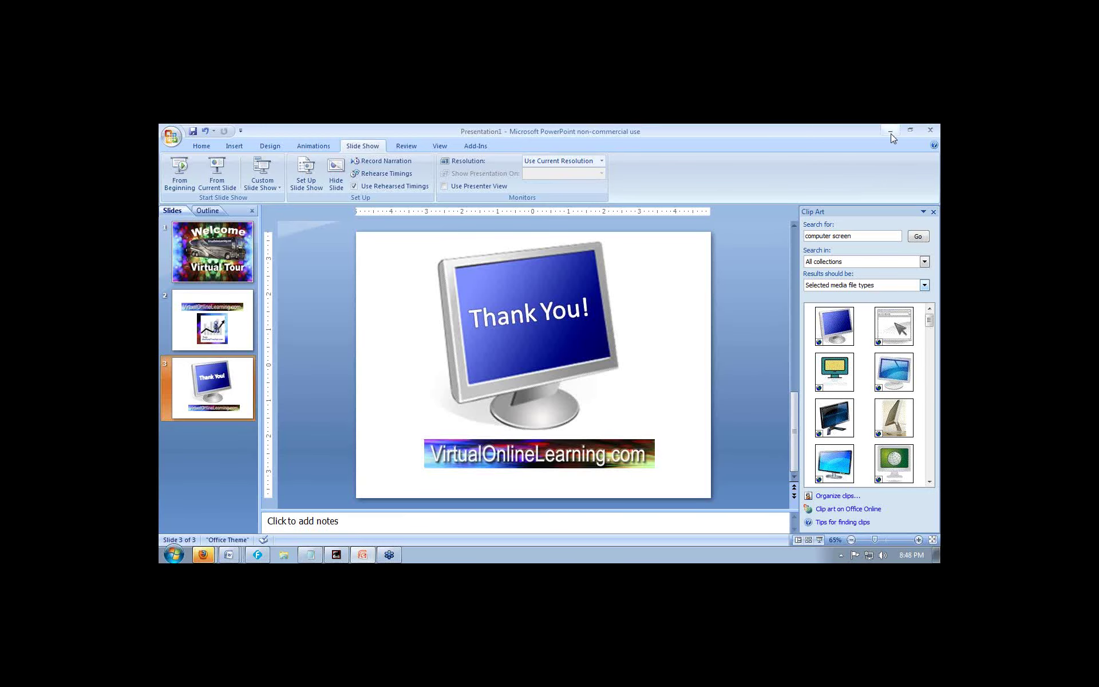